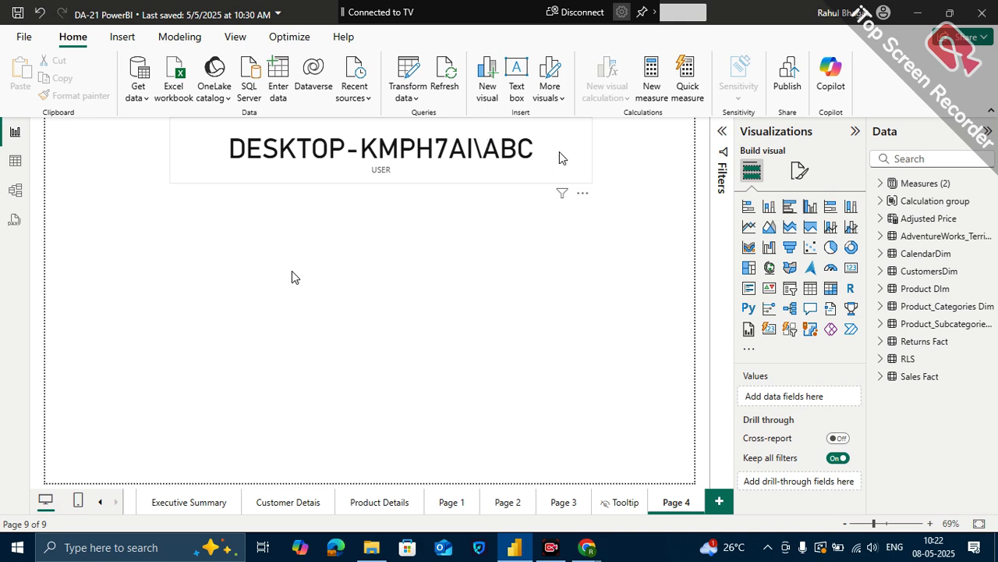
- Make the USER card smaller and reposition it near the upper middle of the Page 4 canvas
{"action": "left_click", "coordinate": [468, 131]}
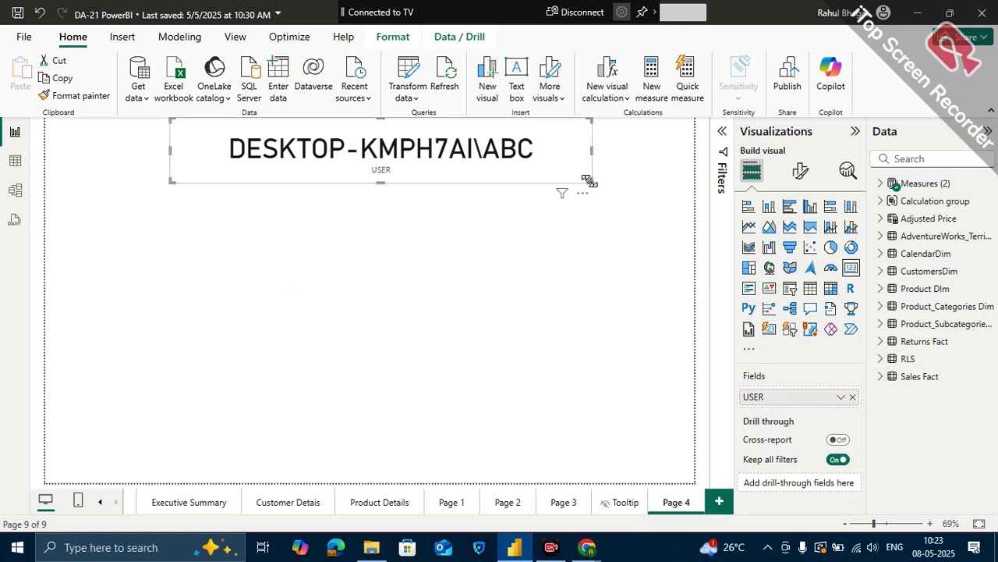
{"action": "left_click_drag", "start_coordinate": [592, 183], "coordinate": [556, 177]}
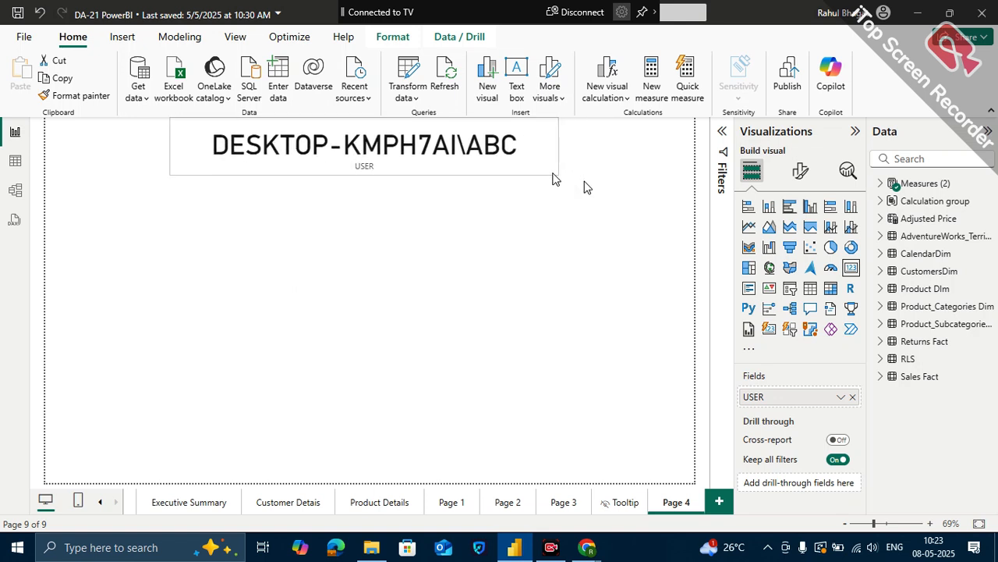
{"action": "left_click_drag", "start_coordinate": [476, 131], "coordinate": [494, 230]}
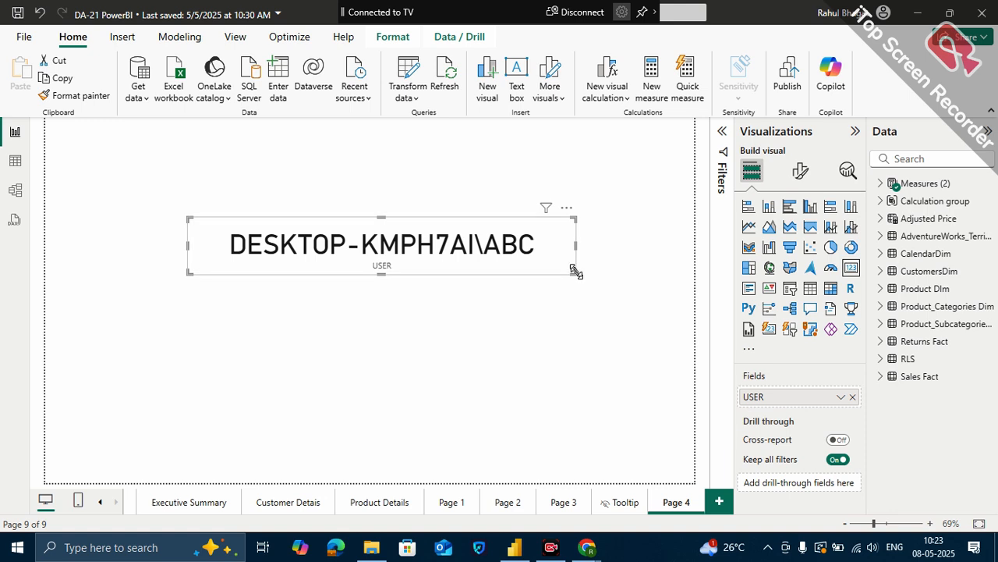
{"action": "left_click_drag", "start_coordinate": [575, 271], "coordinate": [494, 199]}
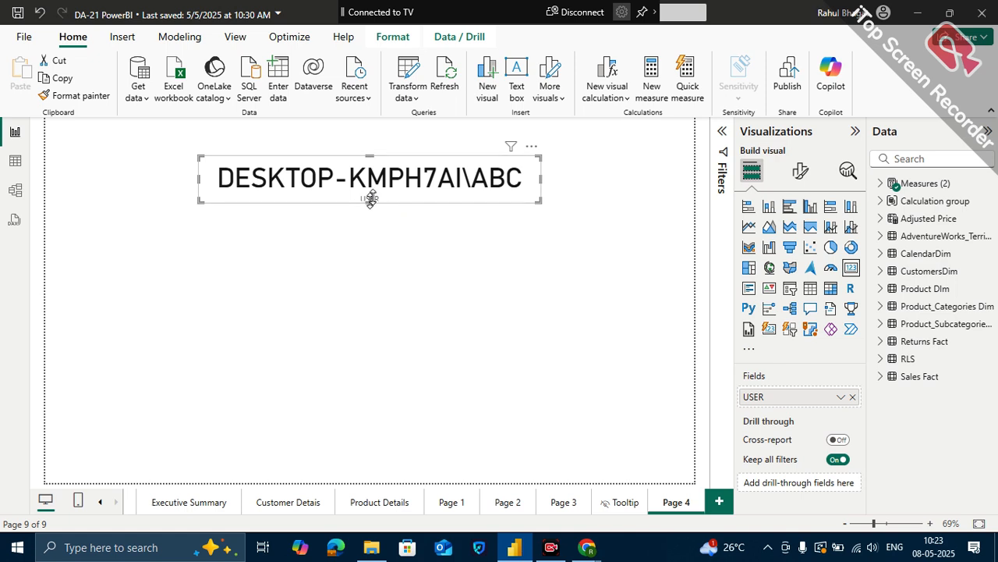
{"action": "left_click_drag", "start_coordinate": [370, 200], "coordinate": [371, 213]}
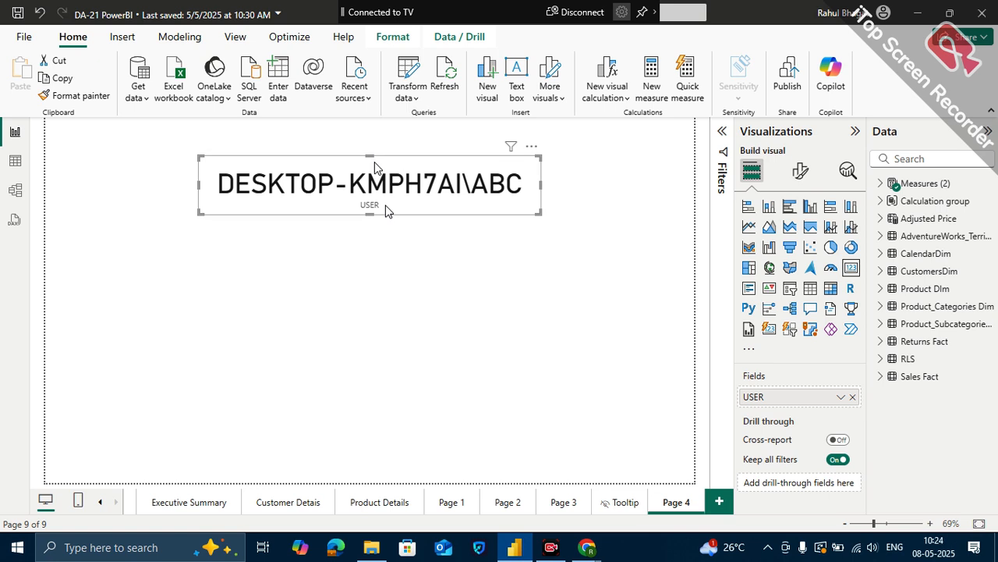
{"action": "left_click_drag", "start_coordinate": [375, 166], "coordinate": [375, 132]}
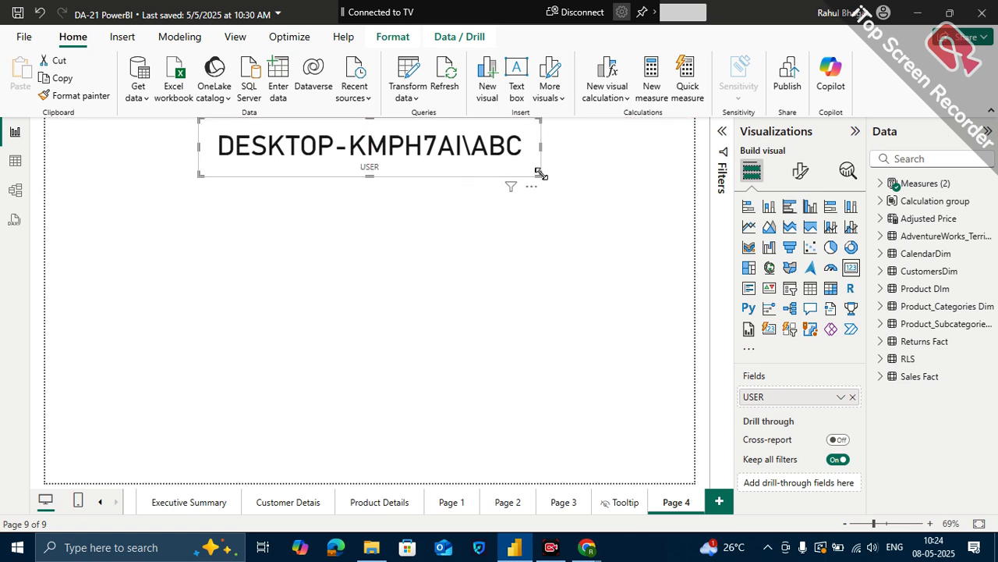
{"action": "left_click_drag", "start_coordinate": [540, 174], "coordinate": [535, 171]}
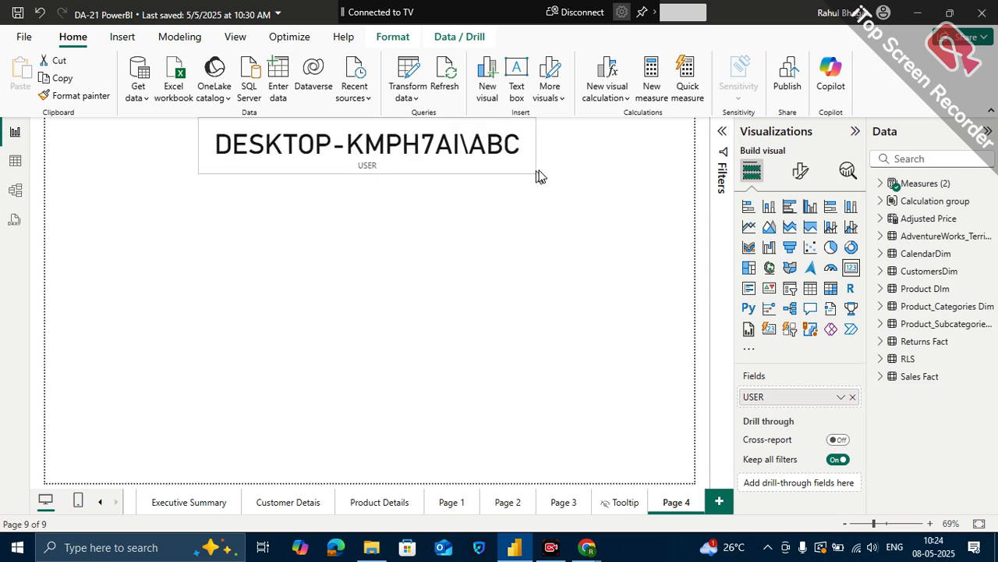
{"action": "left_click_drag", "start_coordinate": [468, 168], "coordinate": [468, 187]}
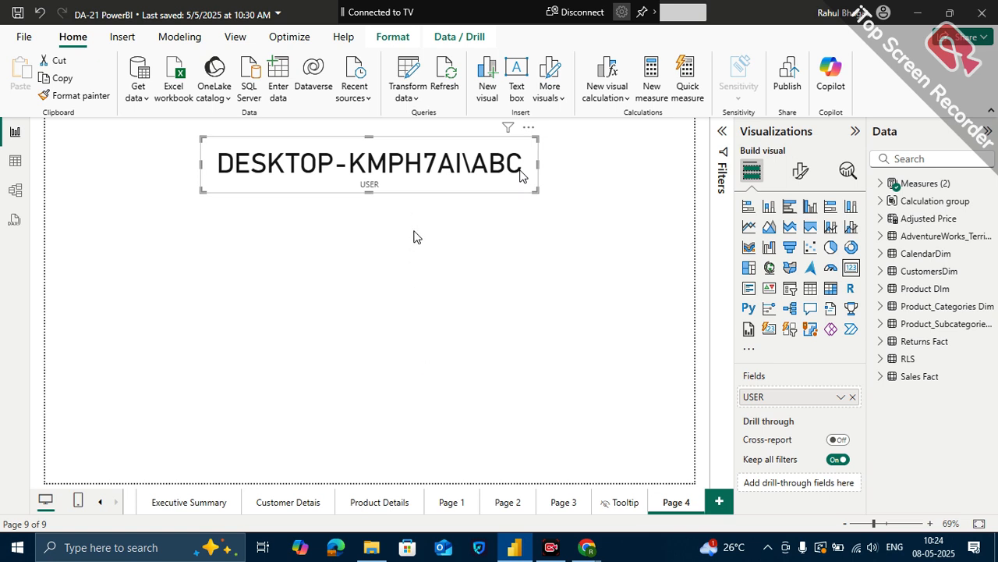
{"action": "left_click_drag", "start_coordinate": [409, 139], "coordinate": [415, 190]}
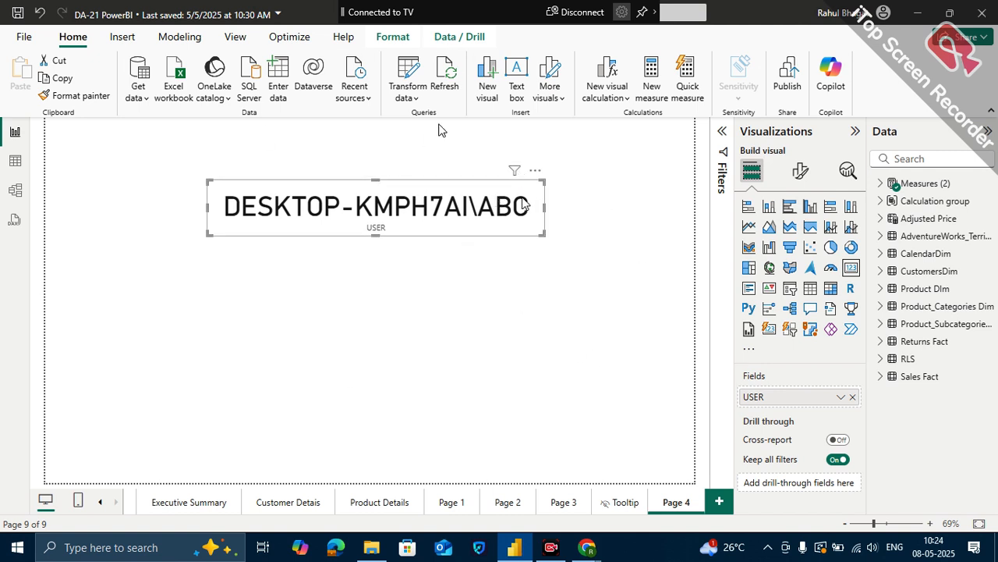
- Expand the Measures (2) table and display the DAX formula of the USER measure
{"action": "left_click", "coordinate": [880, 184]}
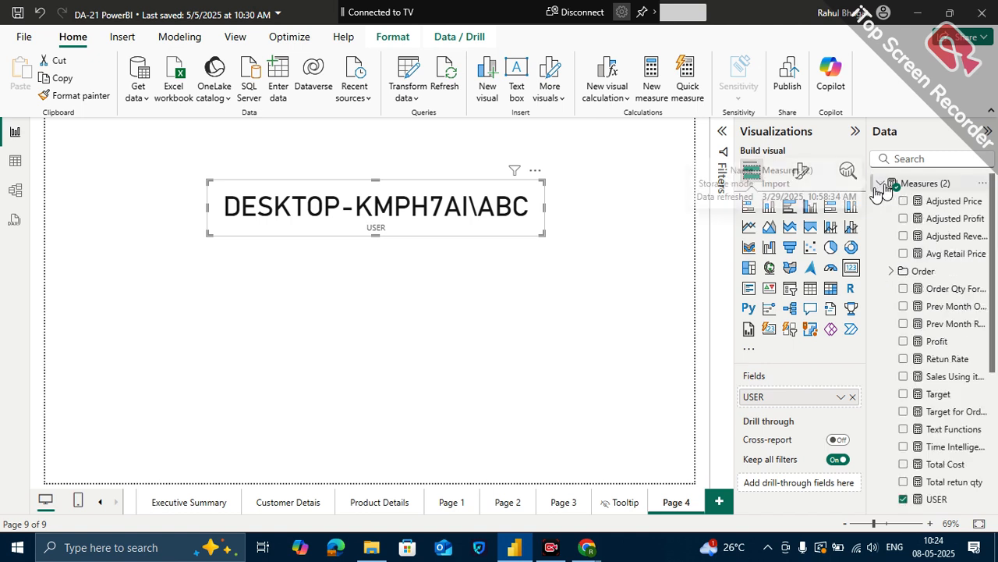
{"action": "scroll", "coordinate": [936, 453], "scroll_direction": "down", "scroll_amount": 1}
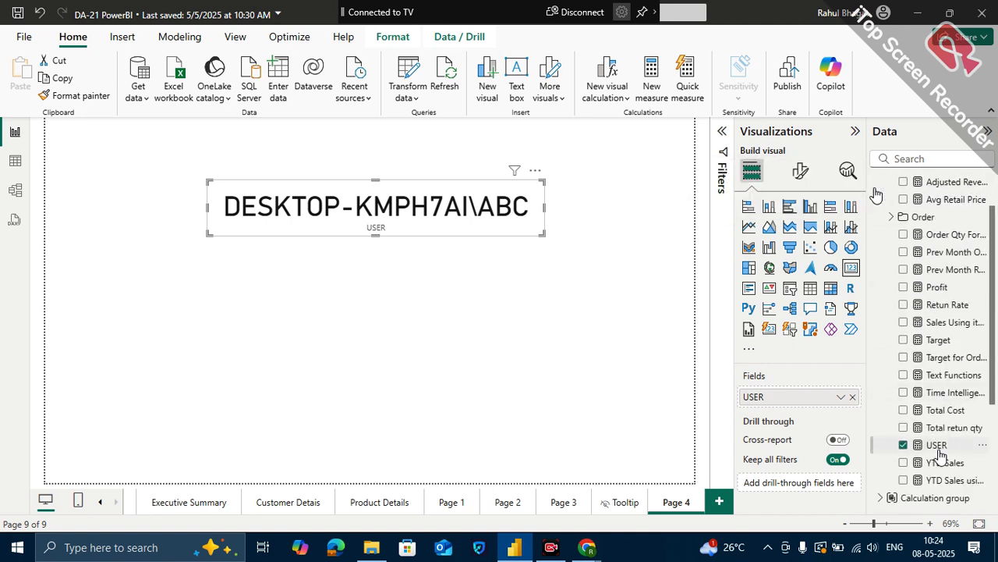
{"action": "left_click", "coordinate": [939, 447]}
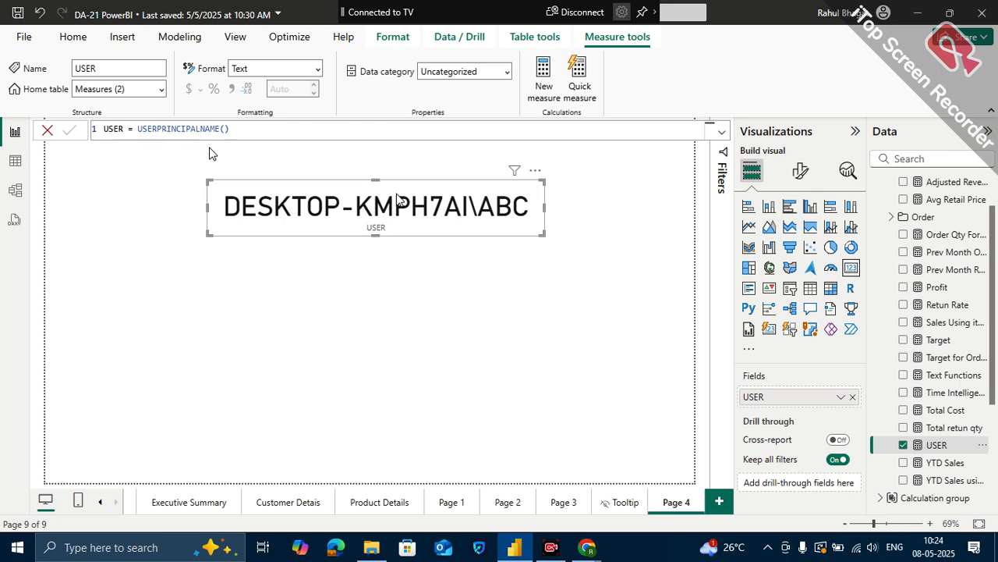
- Widen the USER card and move it lower on the Page 4 canvas
{"action": "left_click_drag", "start_coordinate": [391, 200], "coordinate": [404, 241]}
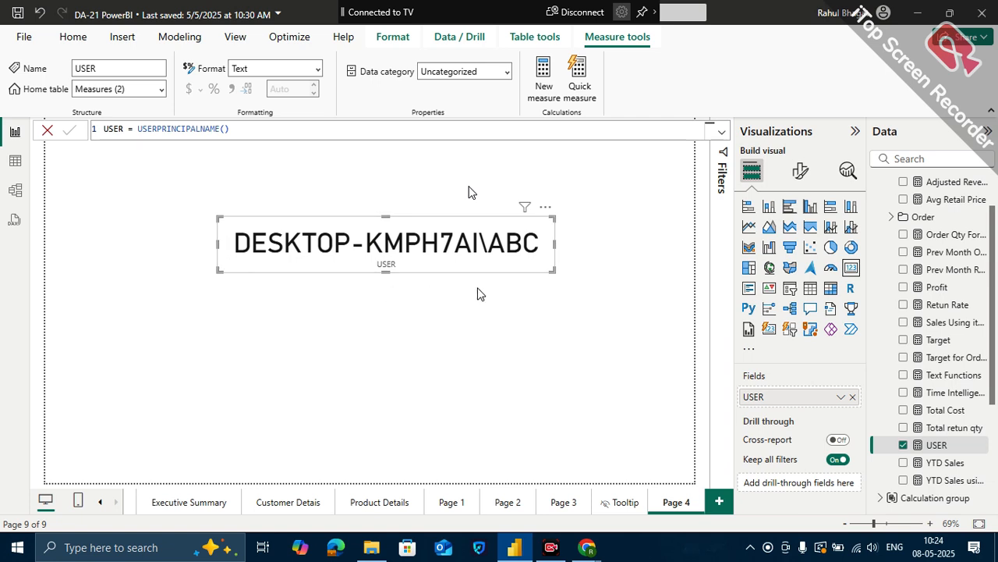
{"action": "left_click_drag", "start_coordinate": [552, 268], "coordinate": [595, 270]}
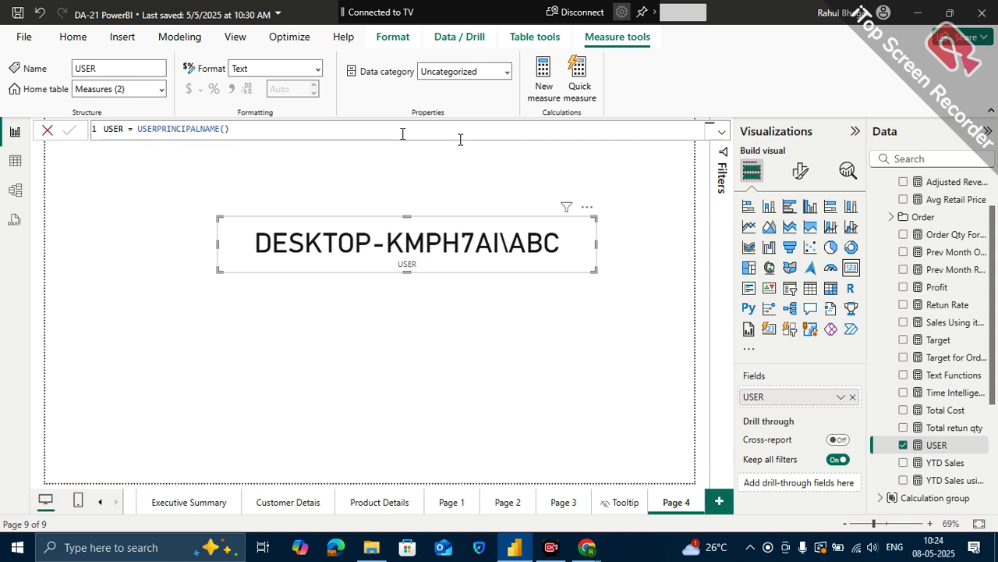
{"action": "left_click_drag", "start_coordinate": [254, 240], "coordinate": [201, 253]}
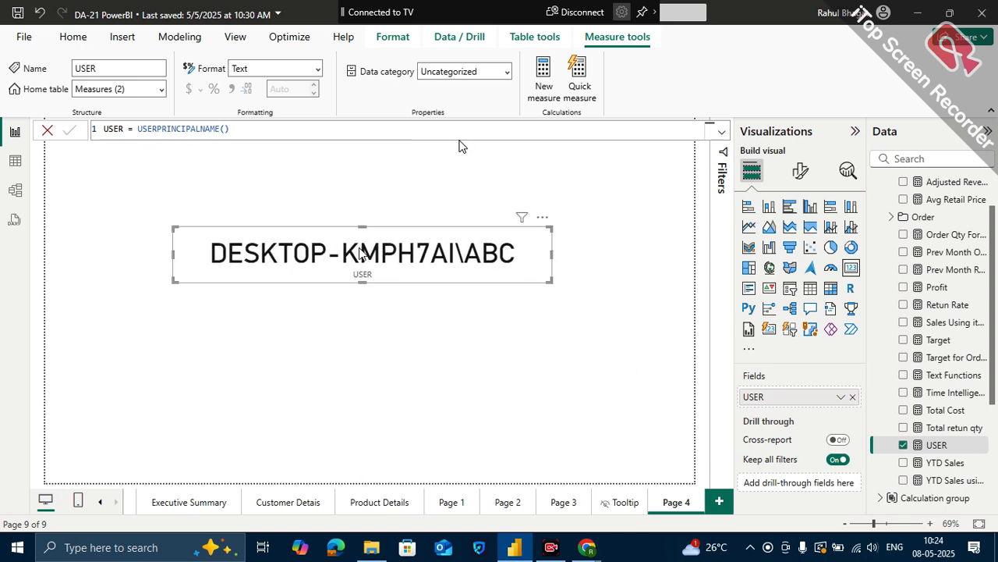
- Check the signed-in account's details against the USER card, and reposition the card on the page
{"action": "left_click", "coordinate": [835, 22]}
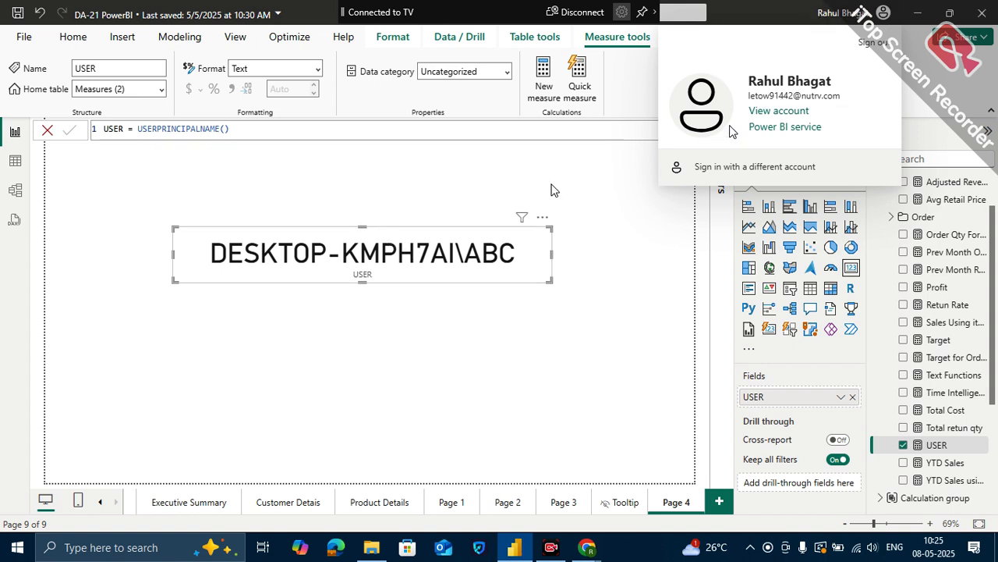
{"action": "left_click", "coordinate": [421, 244]}
{"action": "left_click_drag", "start_coordinate": [421, 244], "coordinate": [418, 289]}
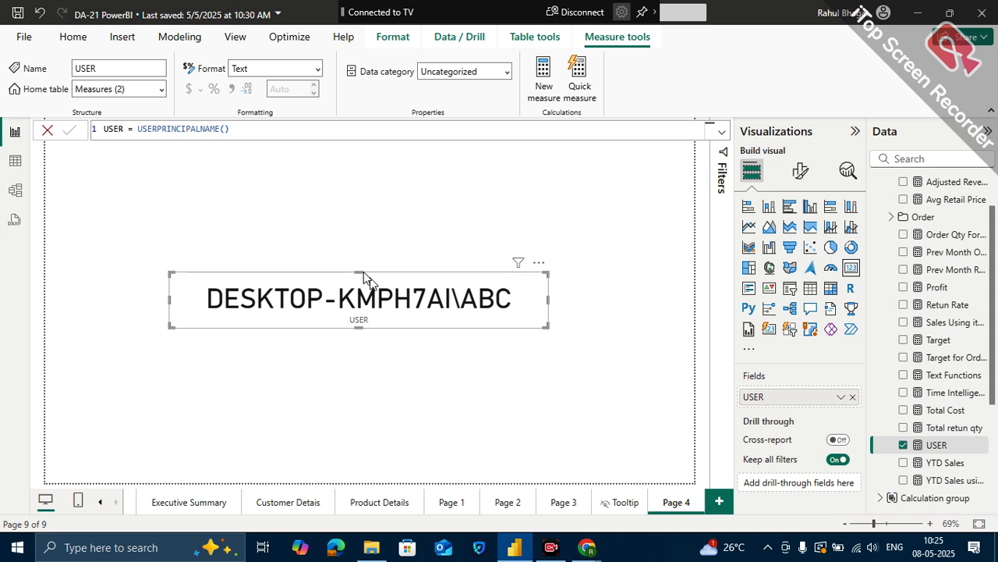
{"action": "left_click_drag", "start_coordinate": [364, 273], "coordinate": [363, 220]}
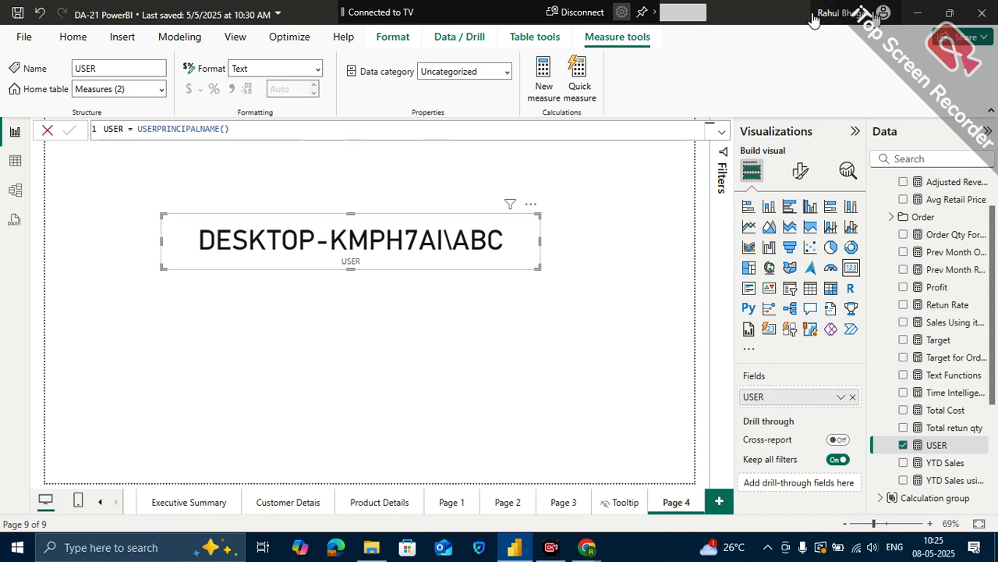
{"action": "left_click", "coordinate": [858, 13]}
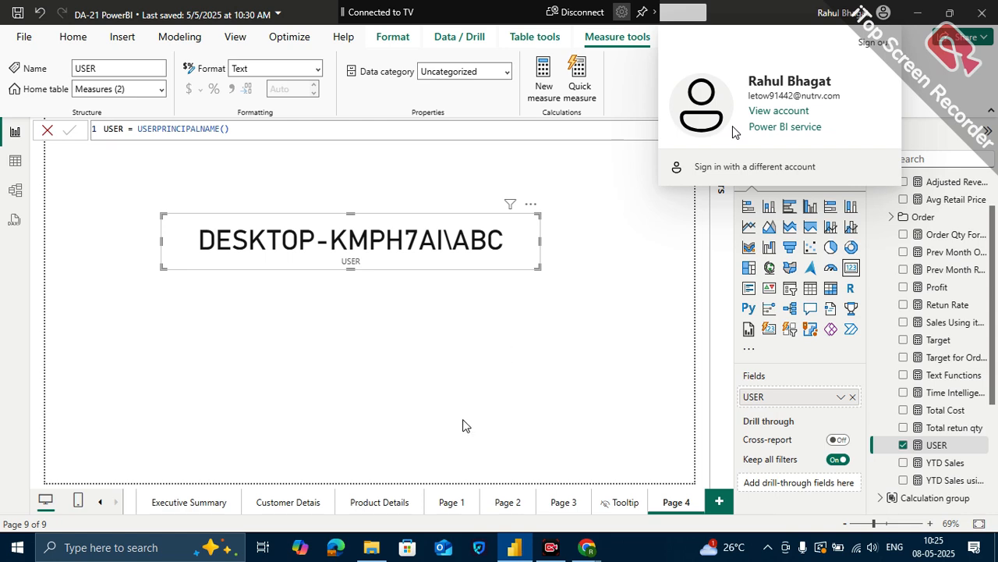
- Switch to the Google Meet call, admit the people waiting to join, and minimize the meeting window
{"action": "left_click", "coordinate": [920, 14]}
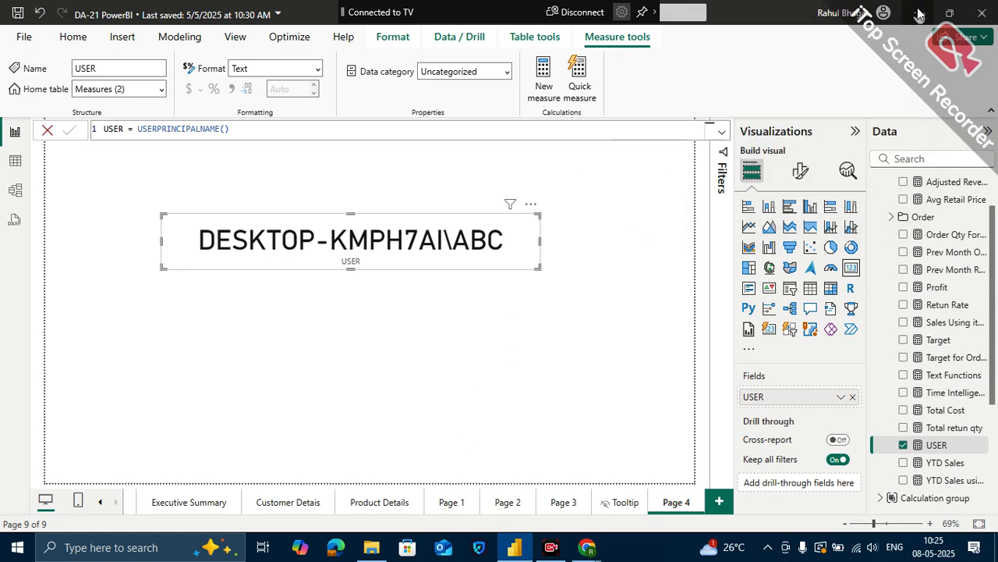
{"action": "left_click", "coordinate": [920, 14]}
{"action": "left_click", "coordinate": [918, 14]}
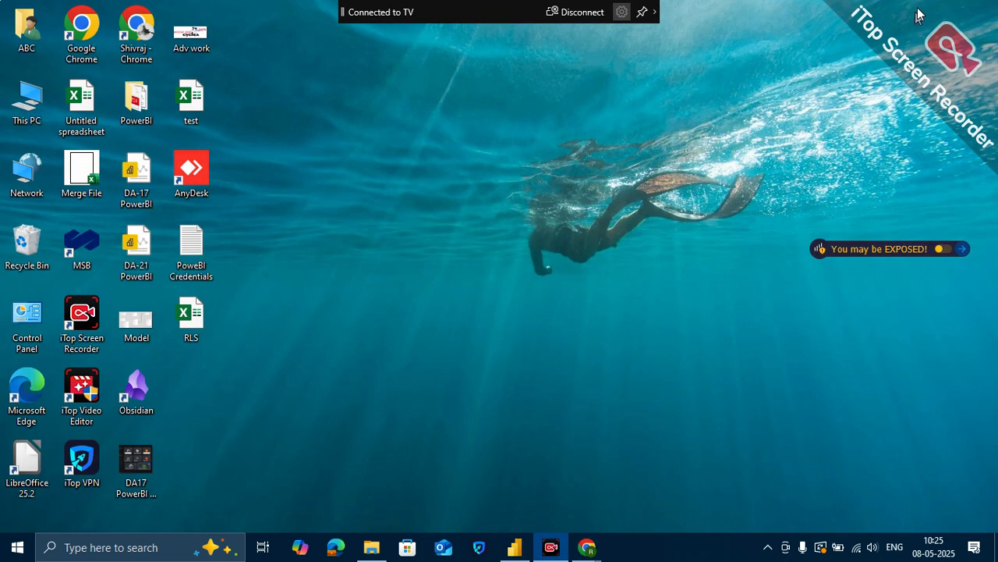
{"action": "mouse_move", "coordinate": [585, 542]}
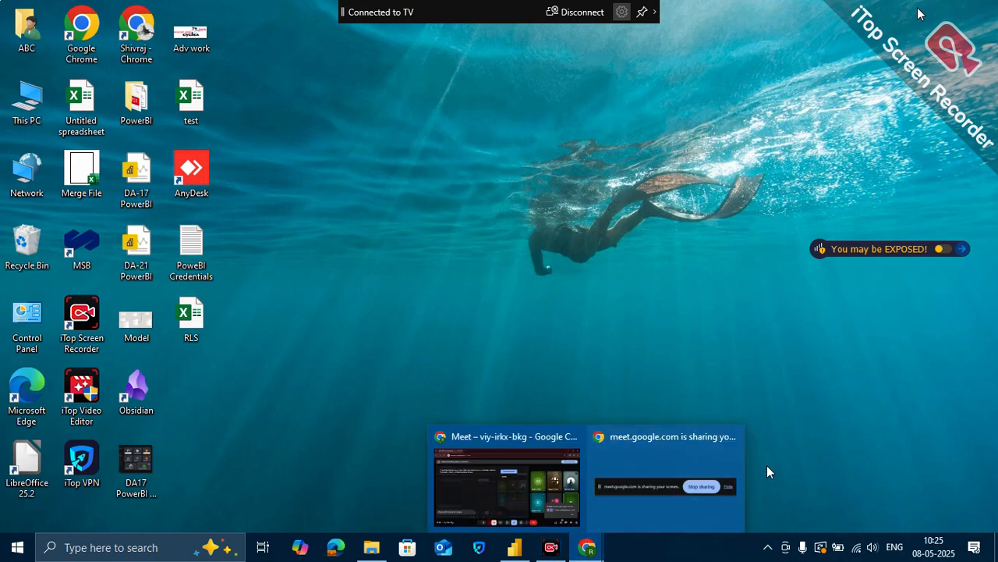
{"action": "left_click", "coordinate": [507, 479]}
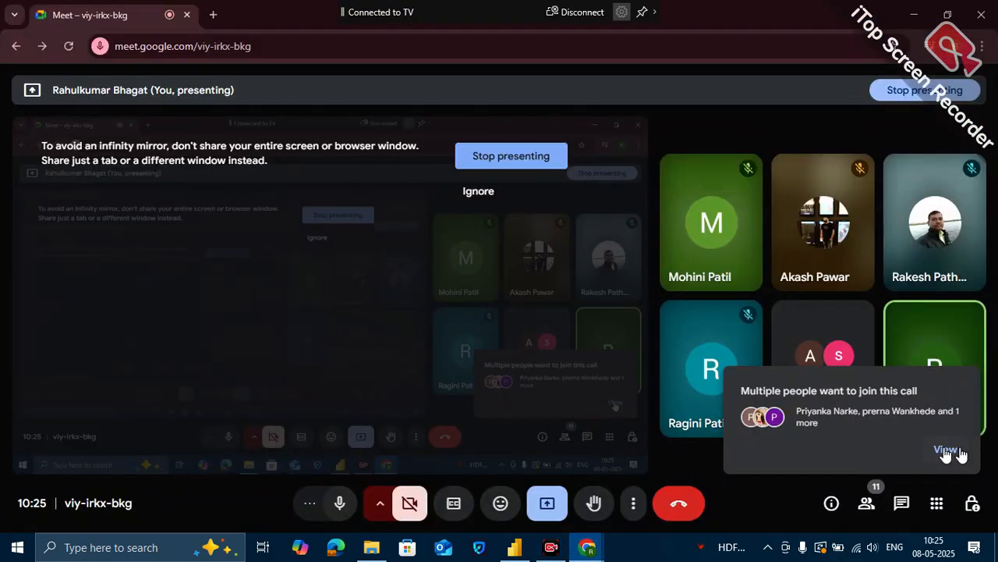
{"action": "left_click", "coordinate": [945, 448]}
{"action": "left_click", "coordinate": [908, 335]}
{"action": "left_click", "coordinate": [908, 335]}
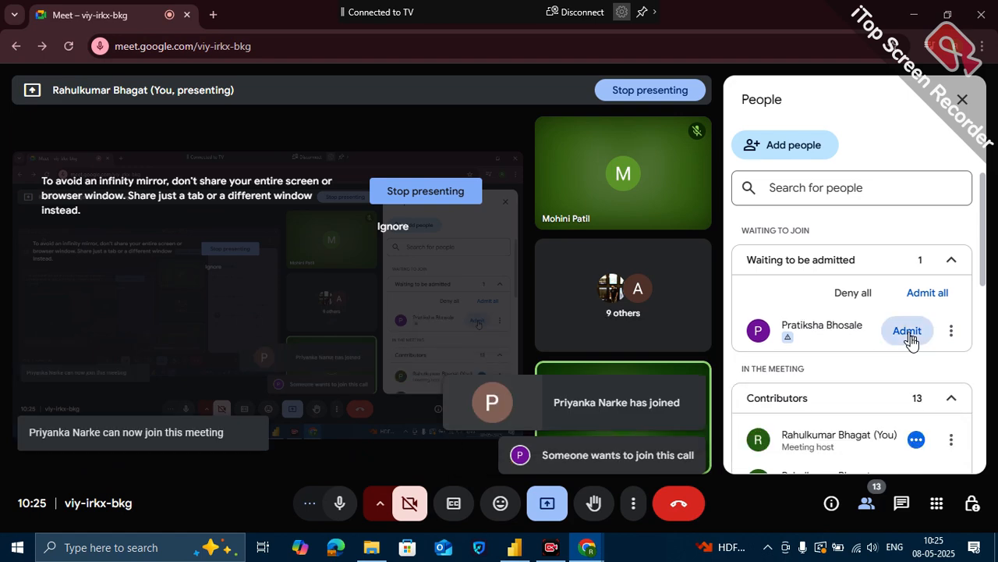
{"action": "left_click", "coordinate": [907, 331]}
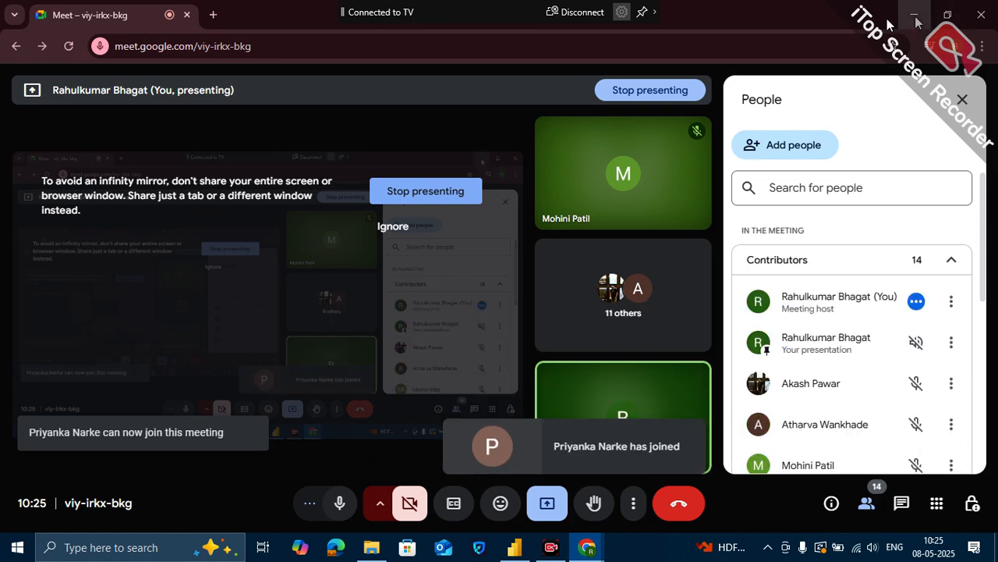
{"action": "left_click", "coordinate": [914, 14]}
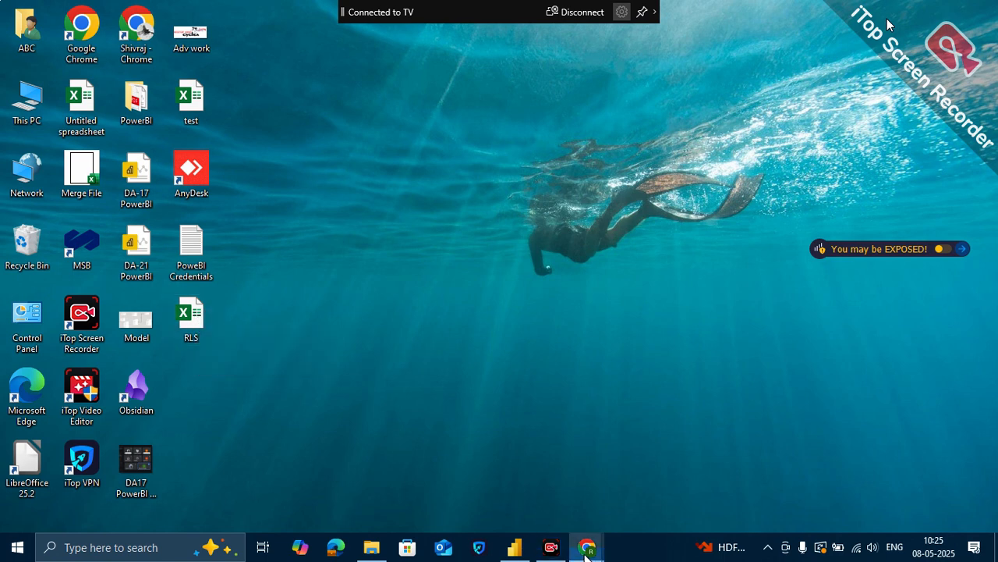
- Return to the Google Meet call and admit the newly waiting participant
{"action": "mouse_move", "coordinate": [586, 550]}
{"action": "left_click", "coordinate": [504, 503]}
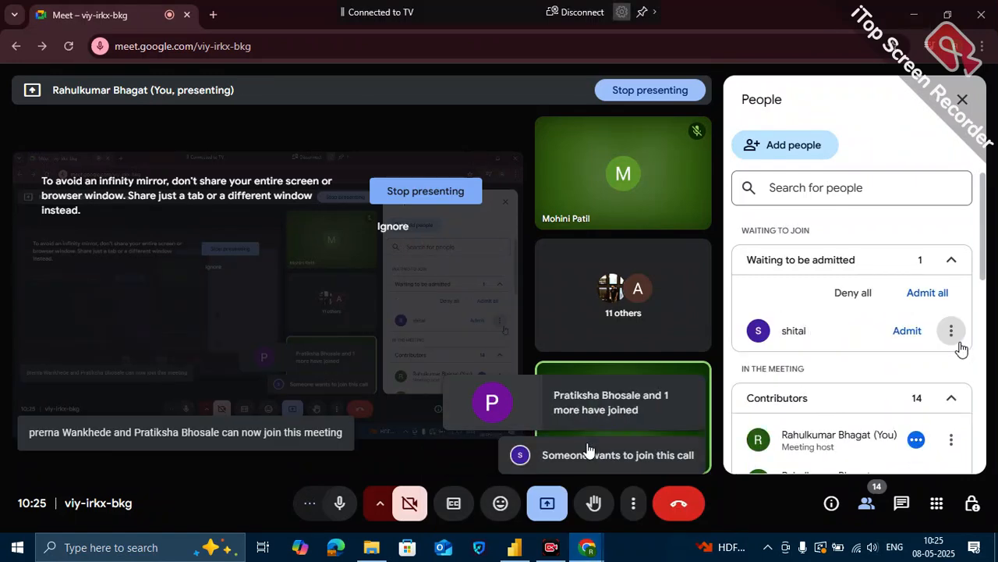
{"action": "left_click", "coordinate": [906, 332]}
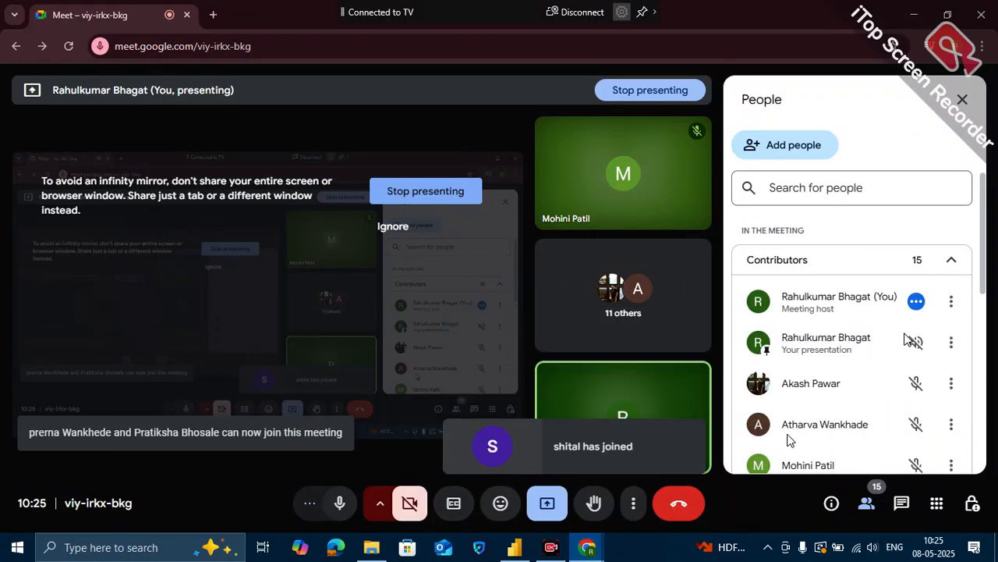
- Show the desktop and open the RLS workbook in Excel
{"action": "left_click", "coordinate": [587, 550]}
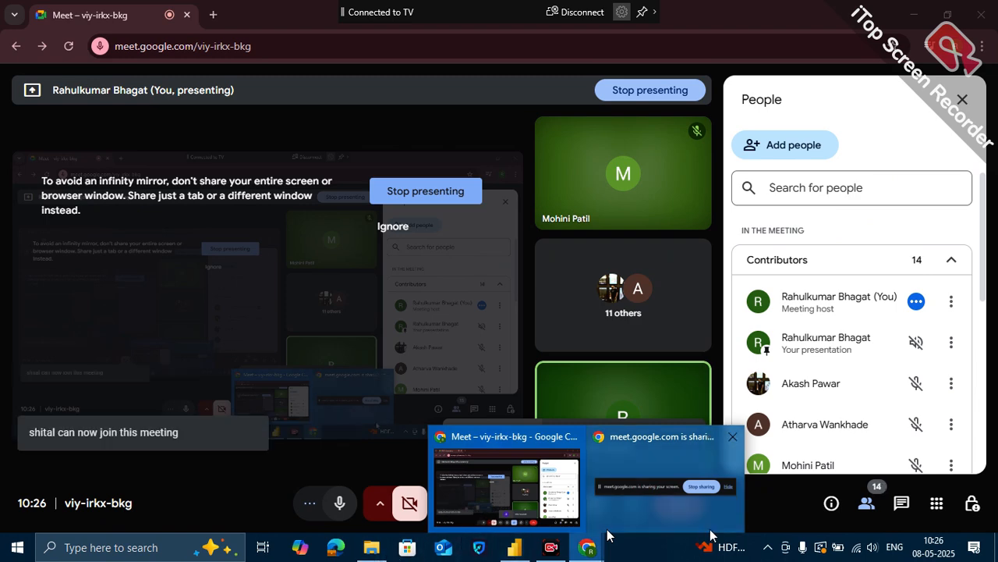
{"action": "left_click", "coordinate": [997, 547]}
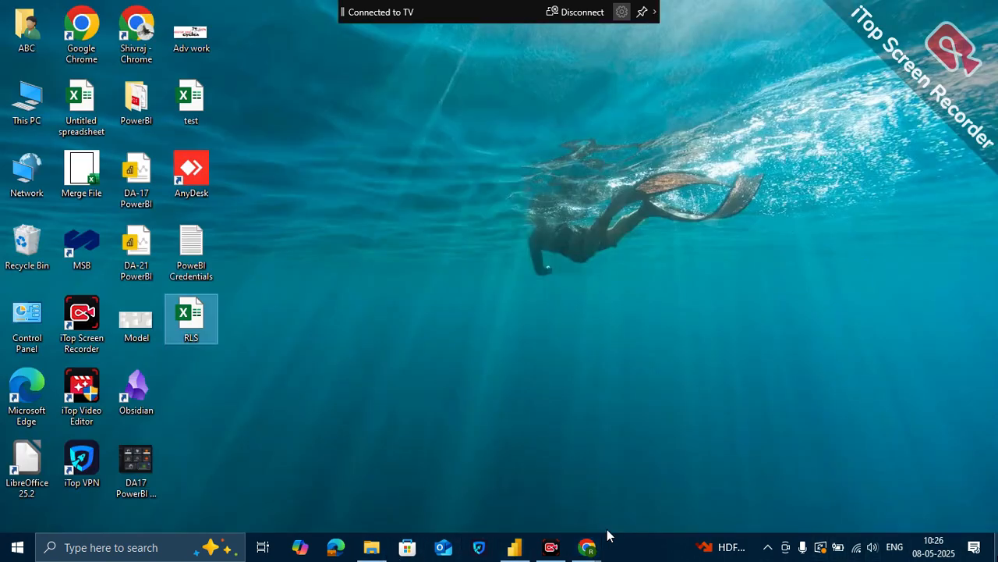
{"action": "double_click", "coordinate": [186, 318]}
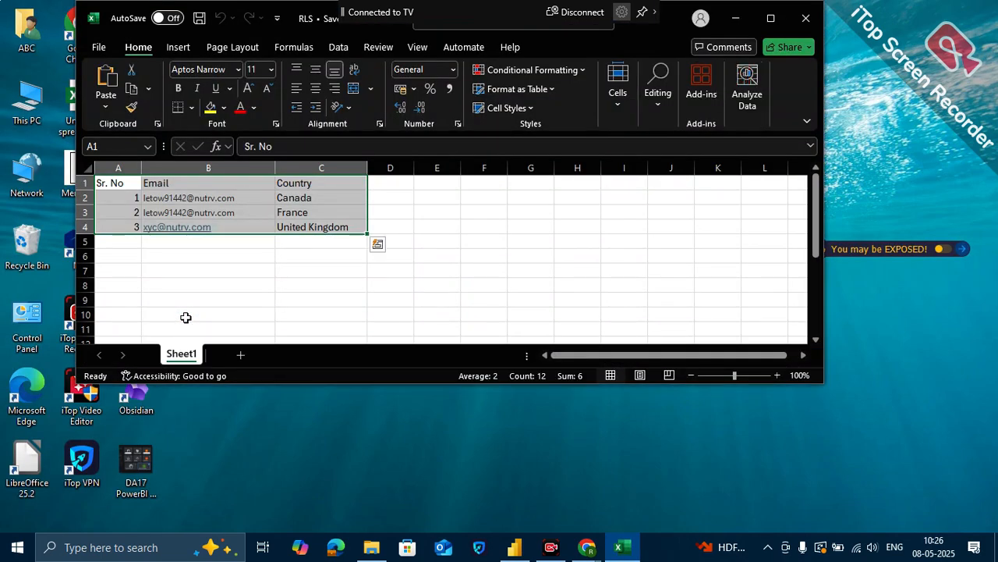
{"action": "left_click", "coordinate": [261, 282]}
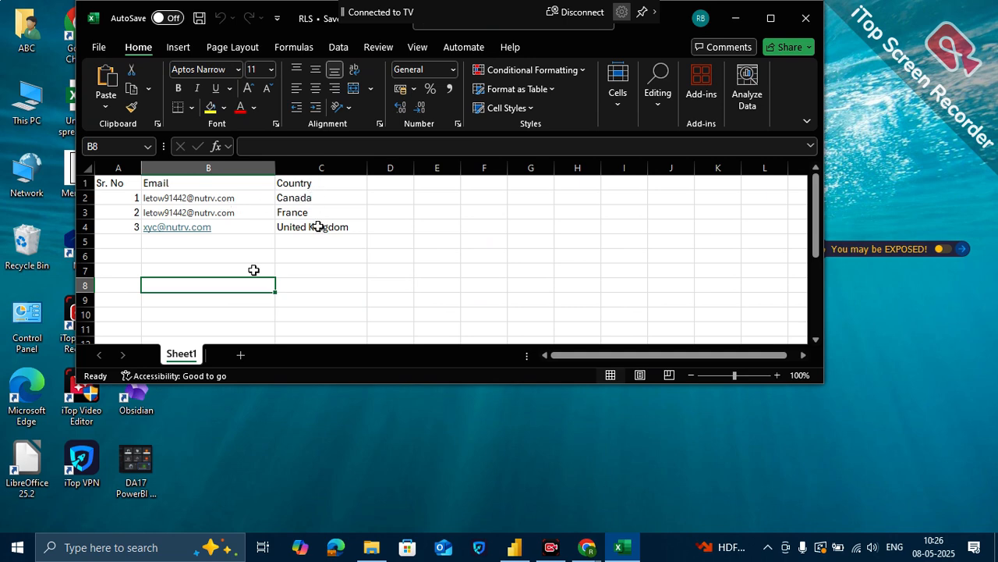
- Clear the e-mail address in cell B4 of the United Kingdom row and switch back to Power BI Desktop
{"action": "left_click", "coordinate": [242, 227]}
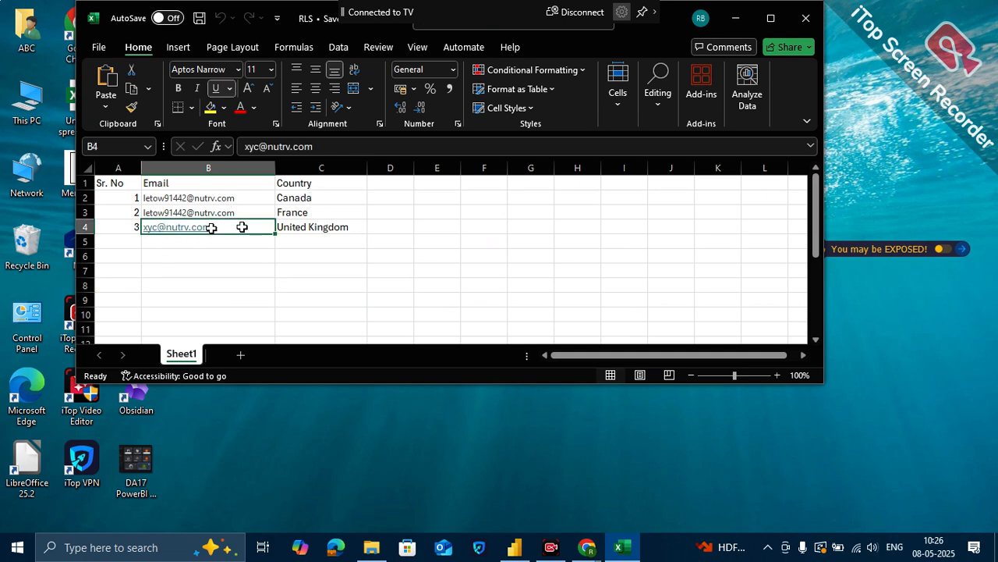
{"action": "key", "text": "Delete"}
{"action": "left_click", "coordinate": [272, 282]}
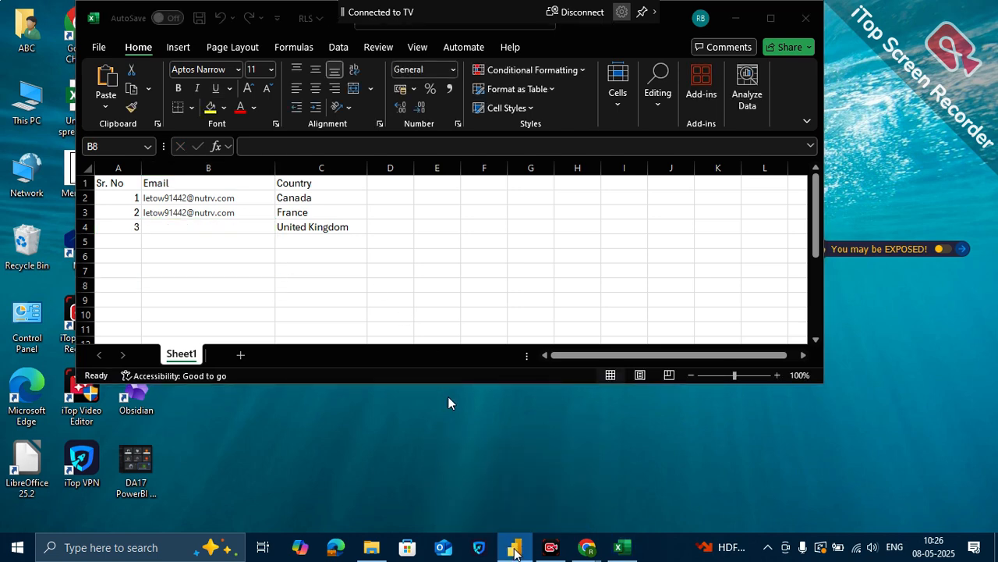
{"action": "left_click", "coordinate": [515, 550]}
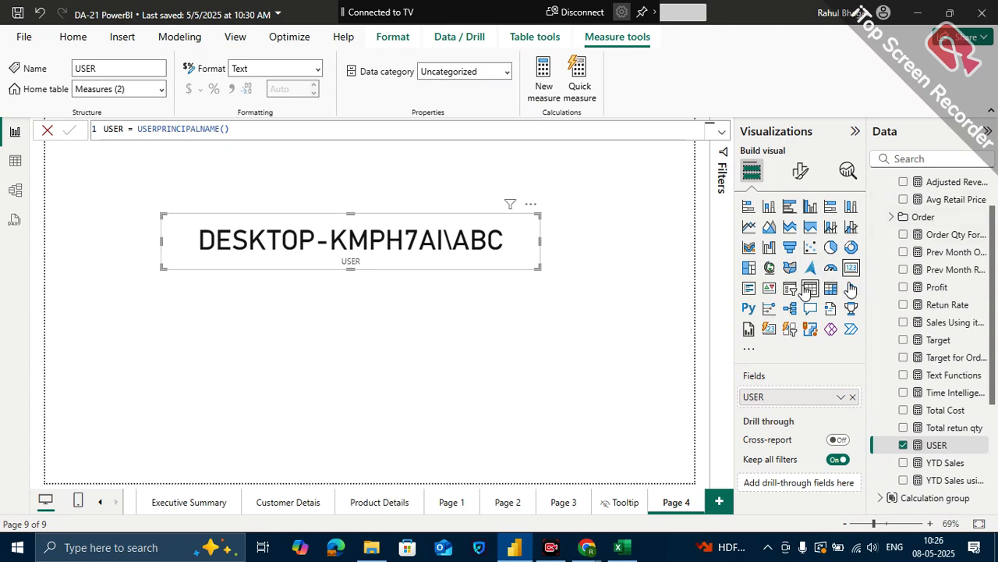
- Convert the USER card to a table to copy its user value, and change the visual back to a card
{"action": "left_click", "coordinate": [809, 289]}
{"action": "left_click", "coordinate": [190, 236]}
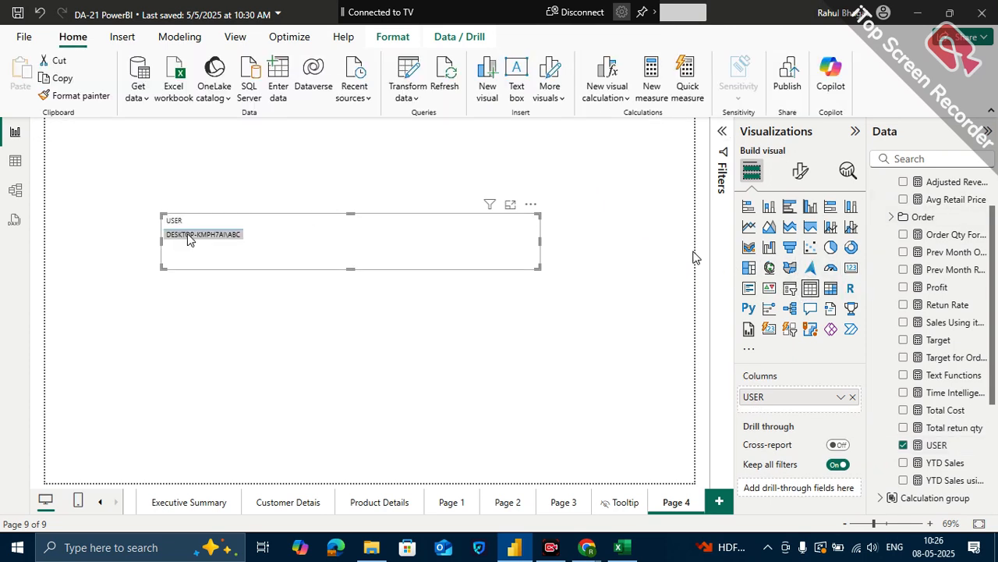
{"action": "right_click", "coordinate": [190, 238]}
{"action": "mouse_move", "coordinate": [197, 242]}
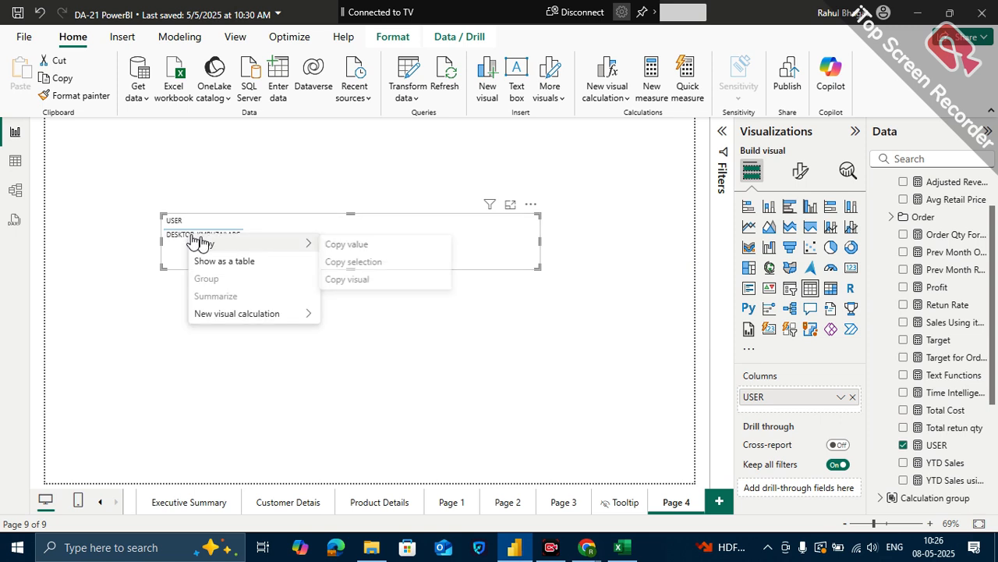
{"action": "left_click", "coordinate": [395, 249]}
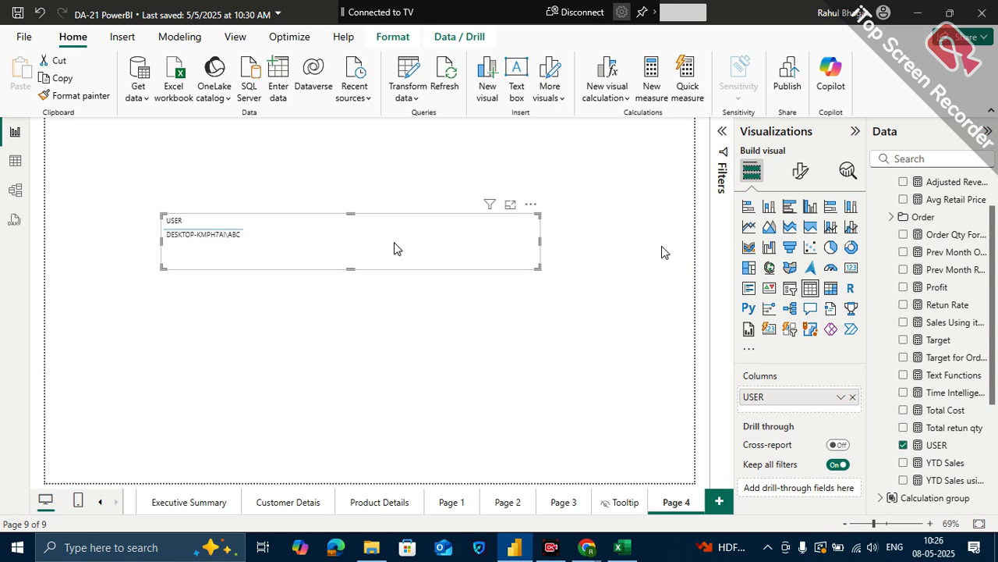
{"action": "left_click", "coordinate": [854, 271]}
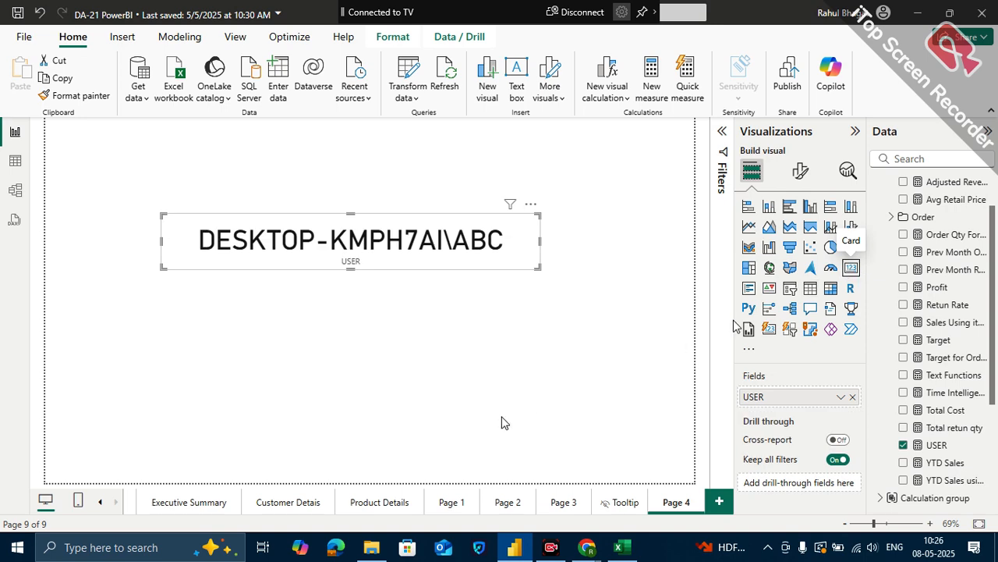
- Switch to the RLS workbook in Excel and paste the copied user value into cell B4 of the United Kingdom row
{"action": "left_click", "coordinate": [622, 550]}
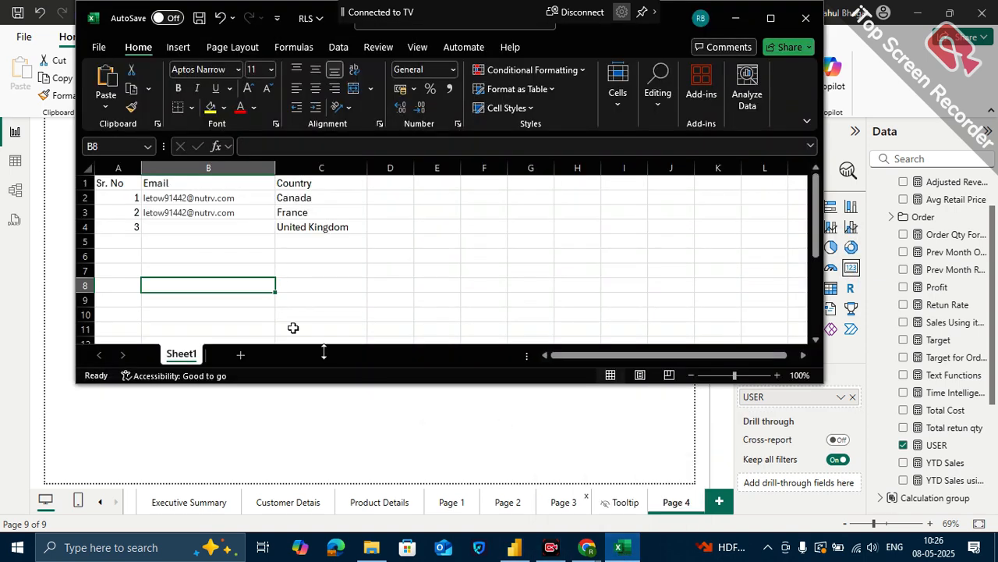
{"action": "left_click", "coordinate": [216, 227]}
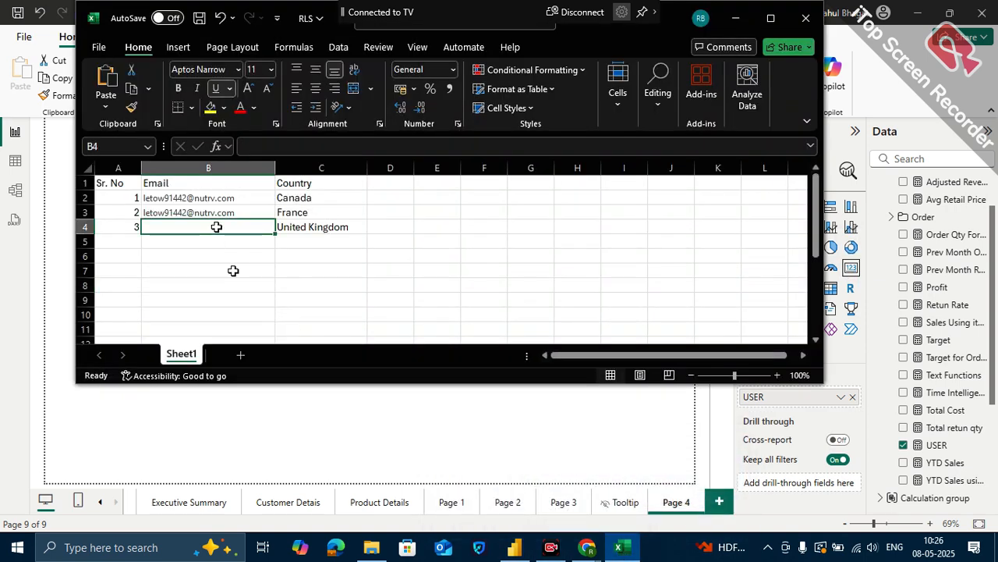
{"action": "key", "text": "ctrl+v"}
{"action": "left_click", "coordinate": [239, 272]}
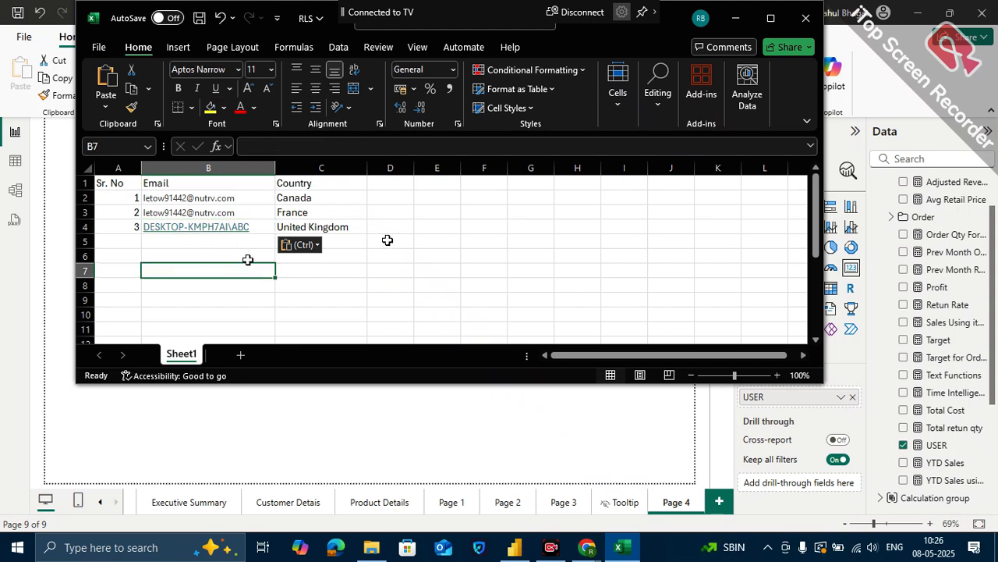
{"action": "left_click", "coordinate": [409, 256]}
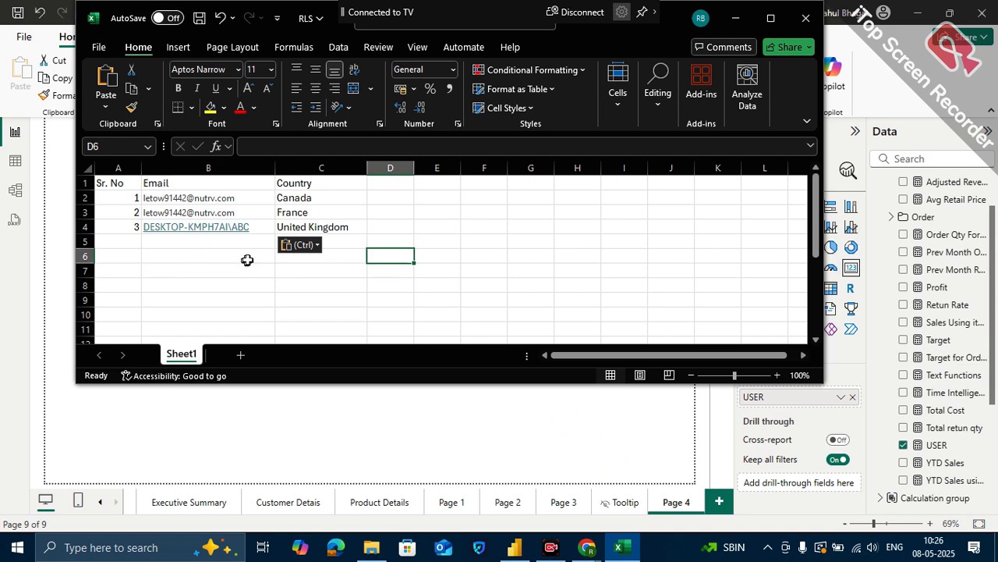
{"action": "scroll", "coordinate": [247, 260], "scroll_direction": "down", "scroll_amount": 1}
{"action": "scroll", "coordinate": [247, 260], "scroll_direction": "up", "scroll_amount": 1}
- Open the Google Meet call, admit the waiting participant, and minimize the meeting window to return to Power BI Desktop
{"action": "left_click", "coordinate": [513, 548]}
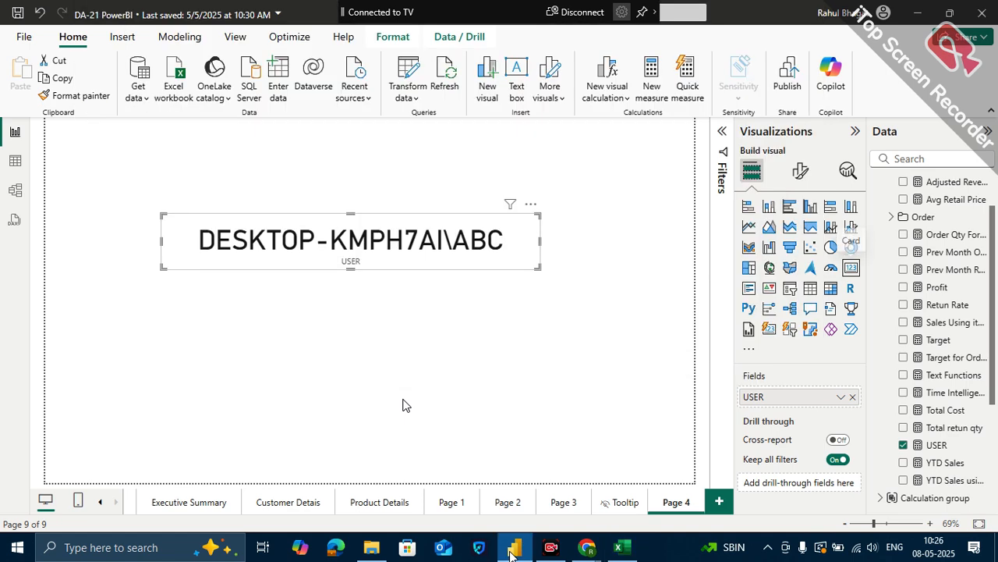
{"action": "mouse_move", "coordinate": [587, 548]}
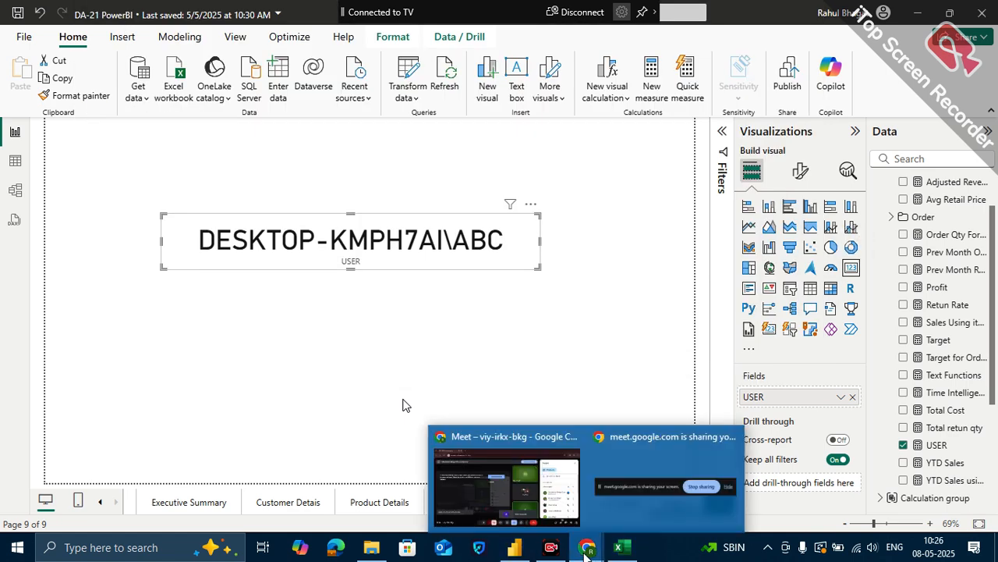
{"action": "left_click", "coordinate": [565, 476]}
{"action": "left_click", "coordinate": [906, 331]}
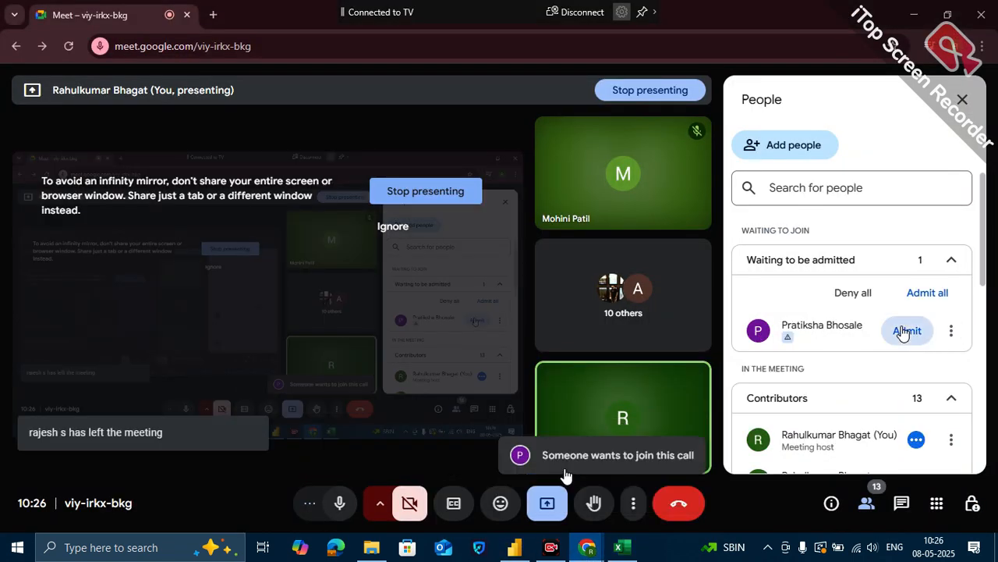
{"action": "left_click", "coordinate": [912, 17]}
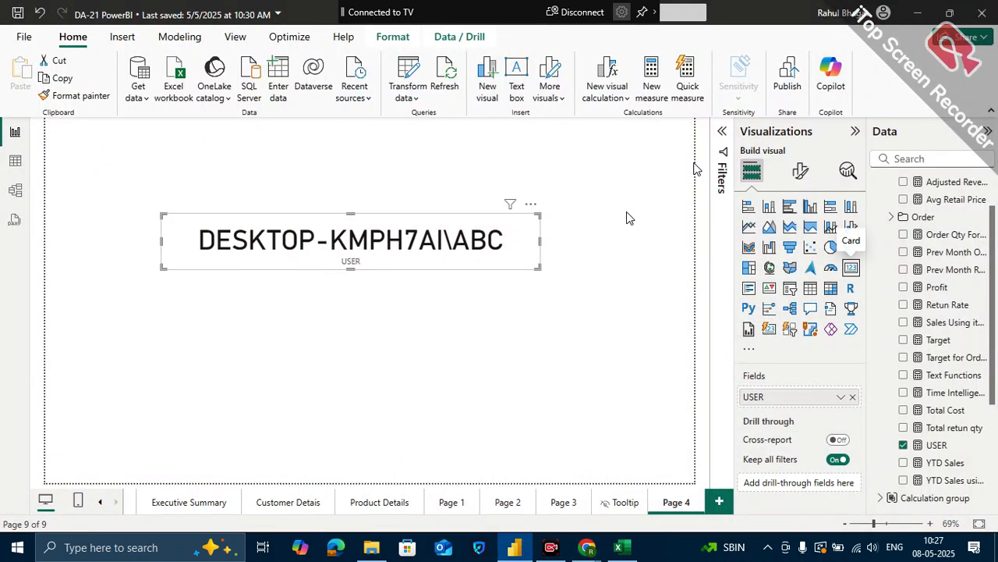
- Move the USER card slightly lower on Page 4 and deselect it
{"action": "left_click", "coordinate": [536, 308]}
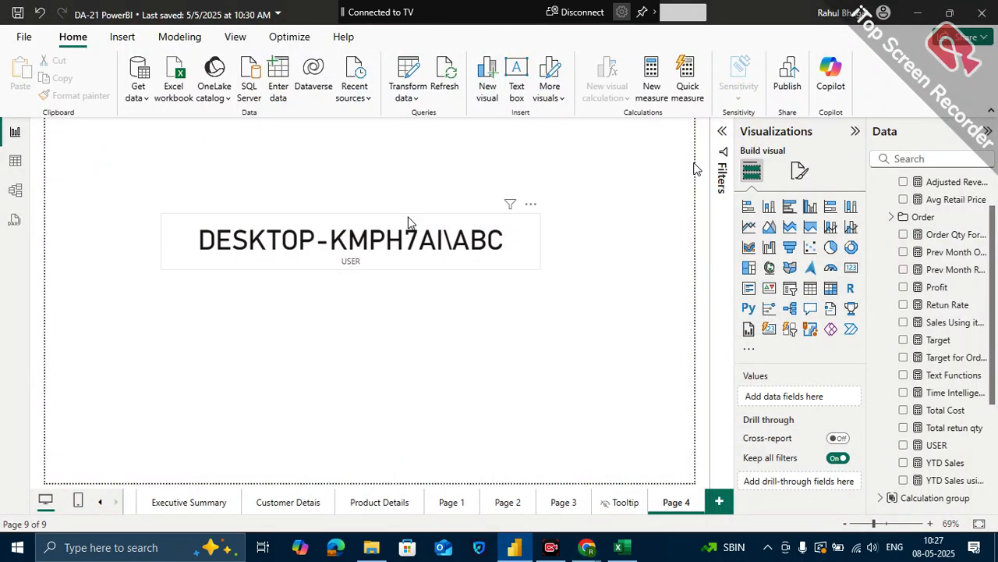
{"action": "left_click_drag", "start_coordinate": [413, 265], "coordinate": [418, 307]}
{"action": "left_click", "coordinate": [564, 390]}
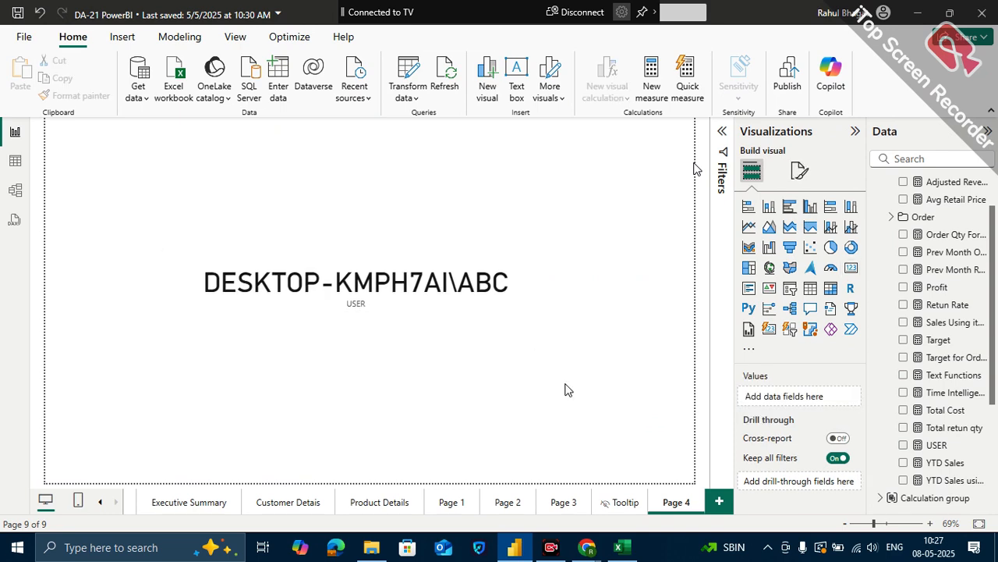
- Switch to Excel and save the RLS workbook
{"action": "left_click", "coordinate": [618, 547]}
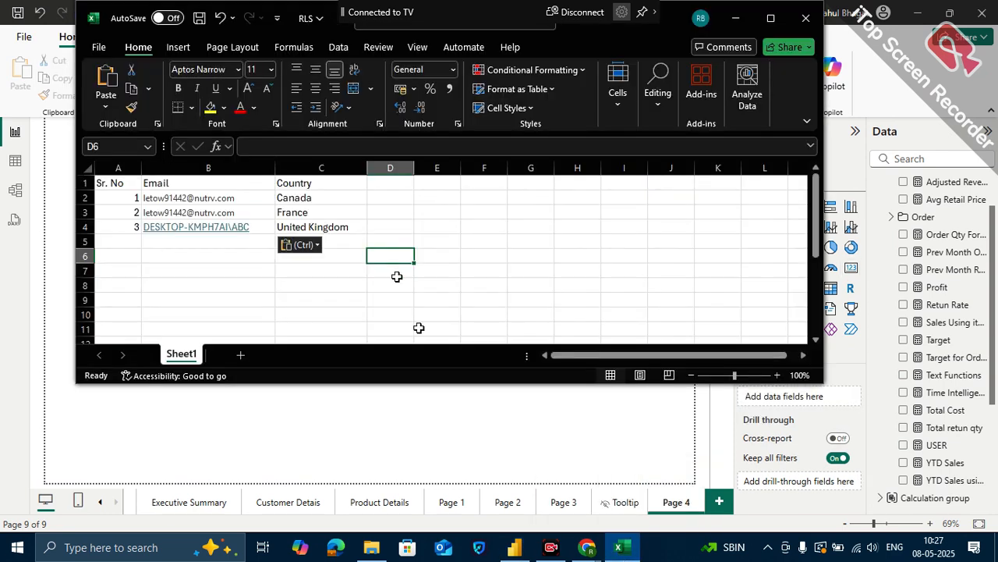
{"action": "left_click", "coordinate": [200, 19]}
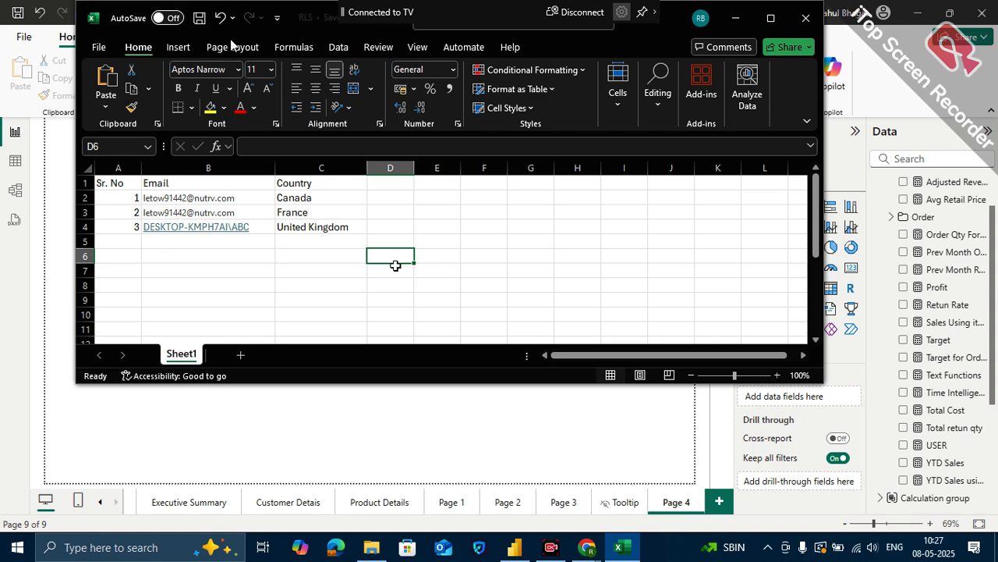
- Switch to Google Meet, admit the person waiting to join, and minimize the meeting and Power BI windows
{"action": "left_click", "coordinate": [587, 547]}
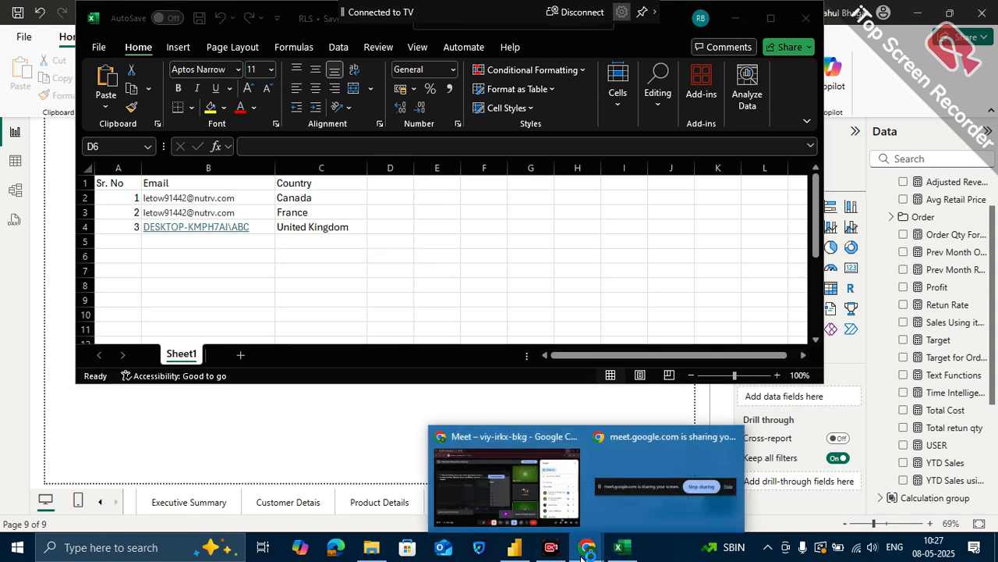
{"action": "left_click", "coordinate": [531, 499]}
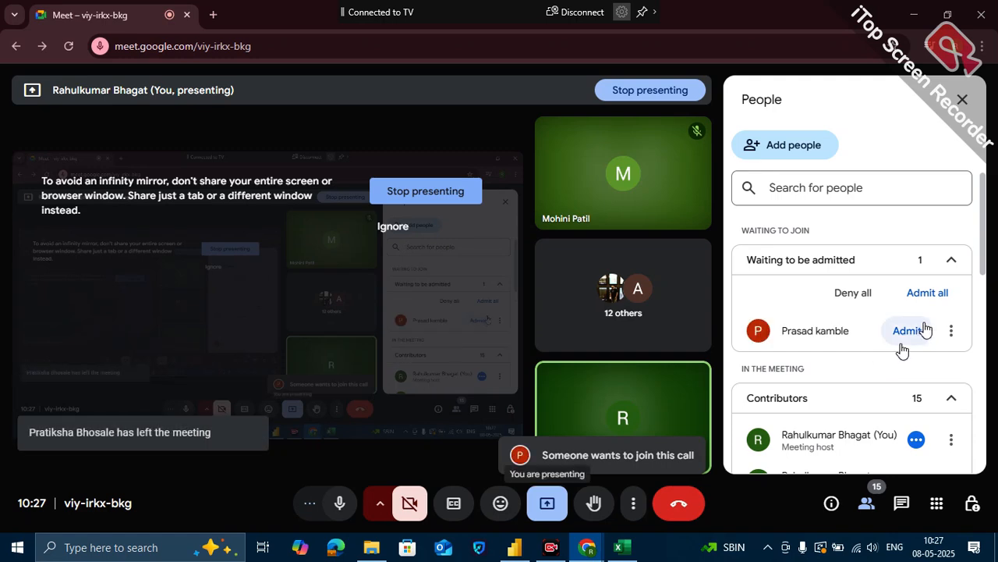
{"action": "left_click", "coordinate": [917, 331]}
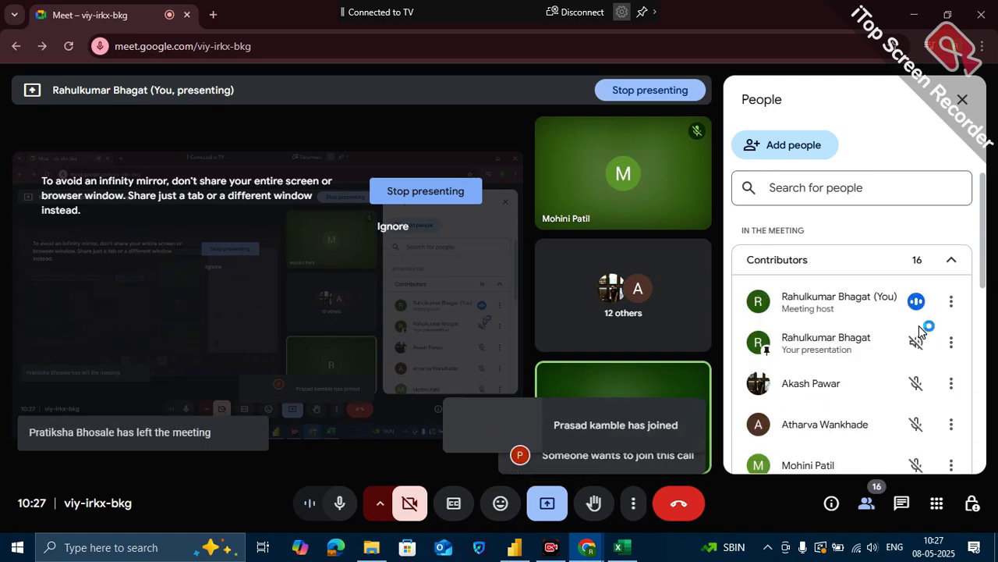
{"action": "left_click", "coordinate": [918, 17]}
{"action": "left_click", "coordinate": [917, 17]}
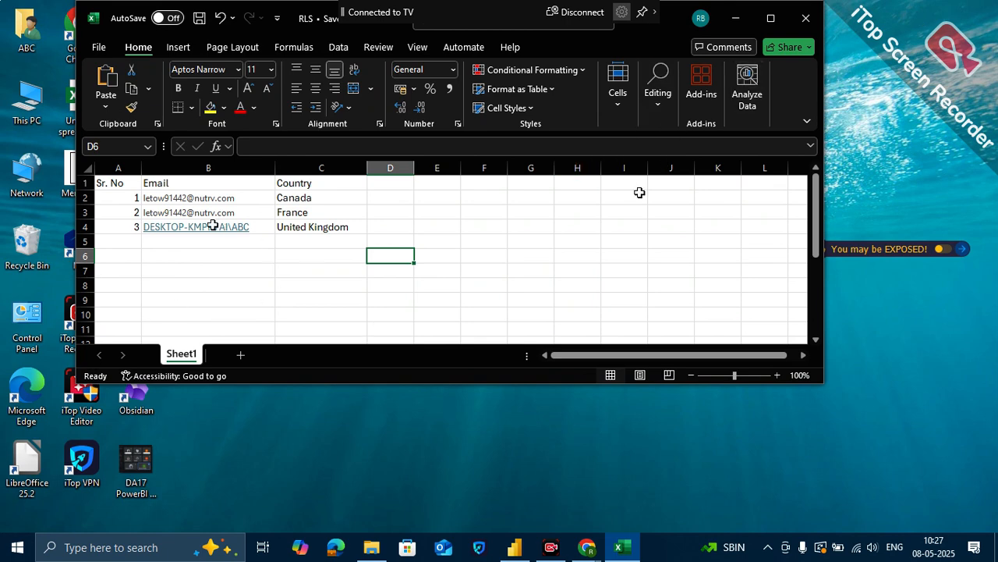
- Save the RLS workbook again and close it
{"action": "left_click", "coordinate": [198, 20]}
{"action": "left_click", "coordinate": [808, 17]}
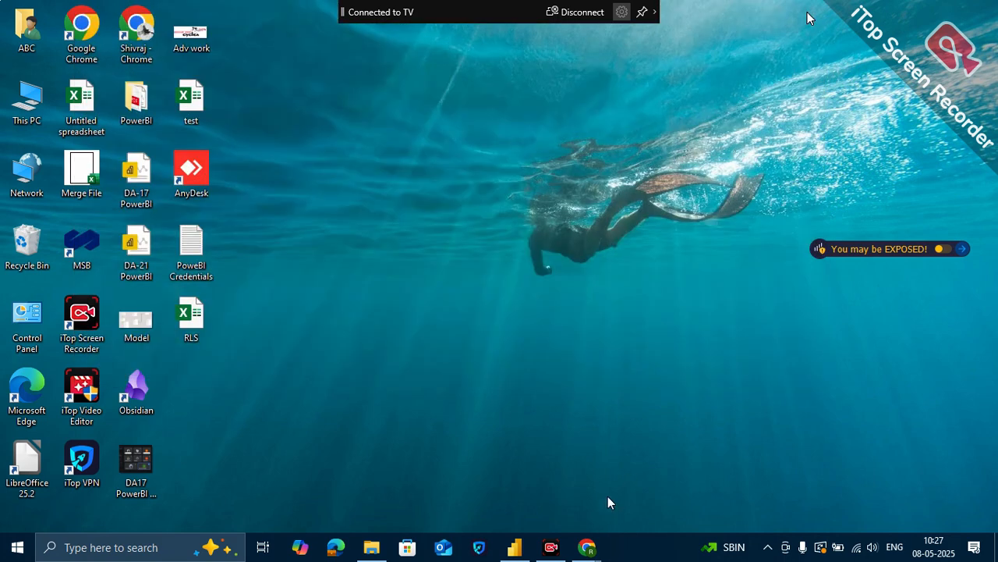
- Switch to Power BI Desktop, display the RLS table's data, and refresh all tables
{"action": "left_click", "coordinate": [514, 547]}
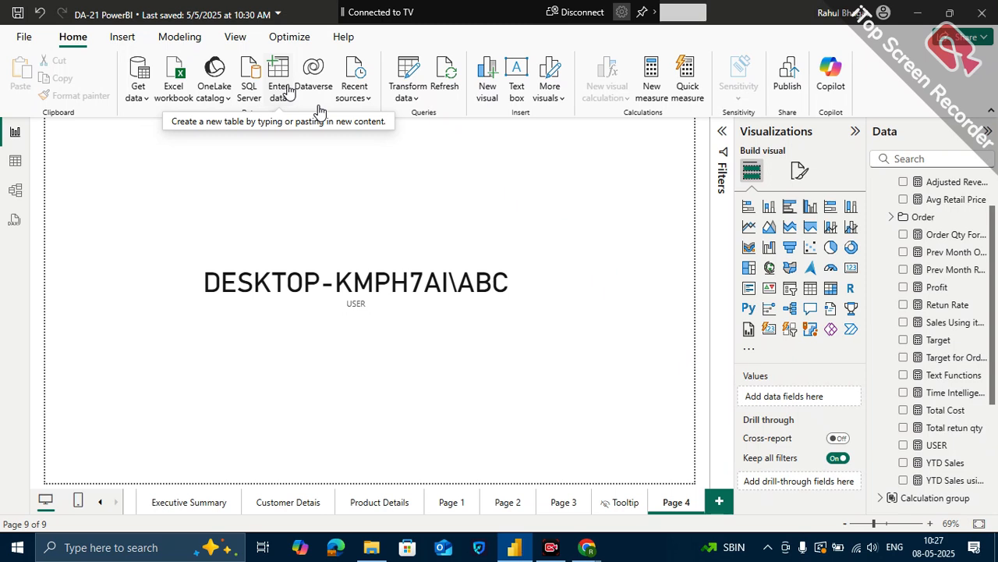
{"action": "left_click", "coordinate": [17, 165]}
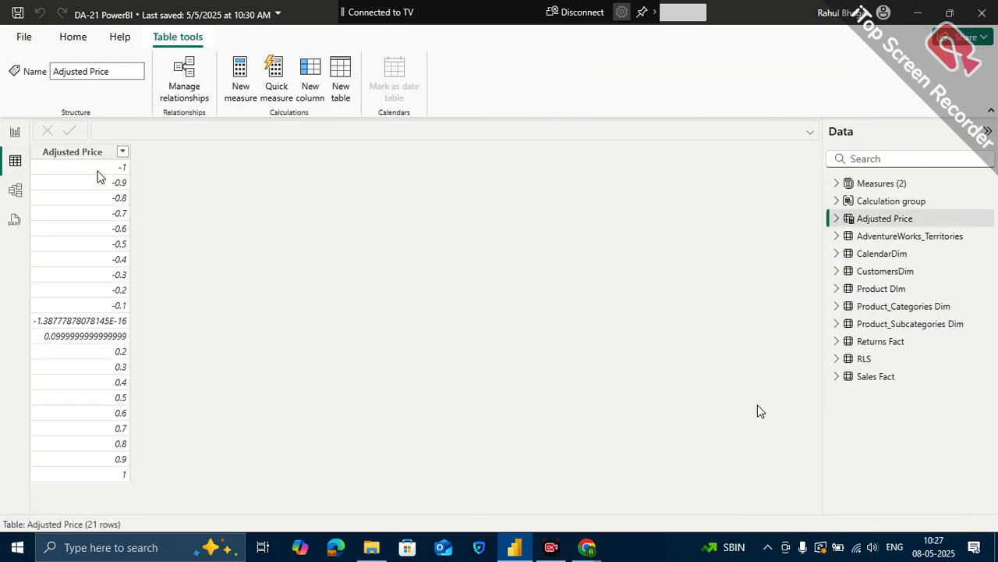
{"action": "left_click", "coordinate": [867, 360]}
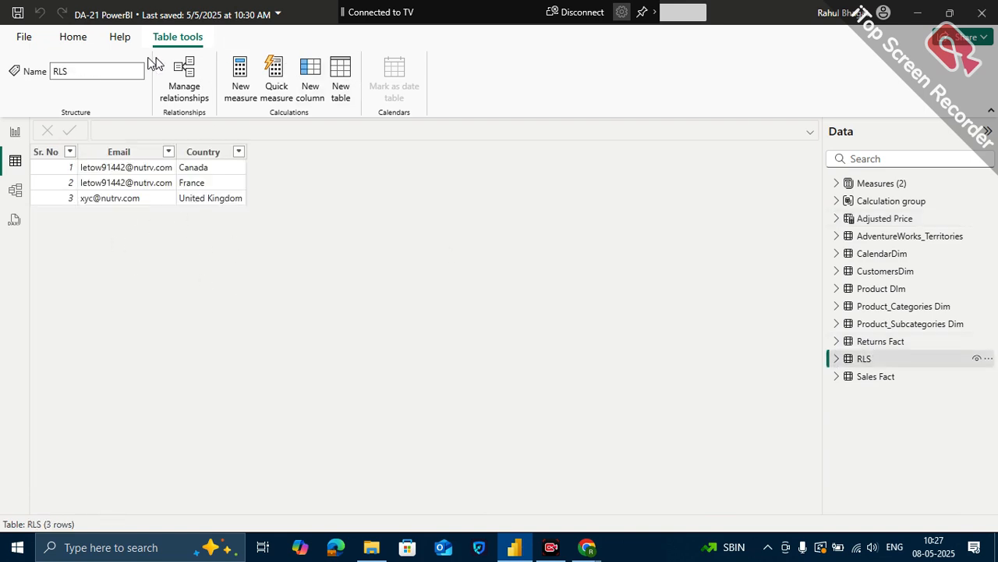
{"action": "left_click", "coordinate": [74, 37]}
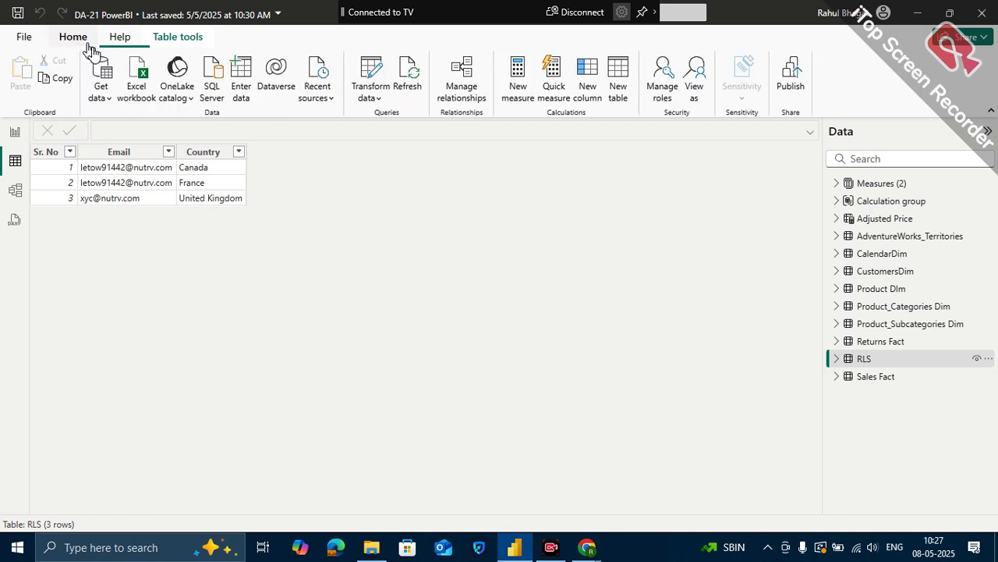
{"action": "left_click", "coordinate": [413, 78]}
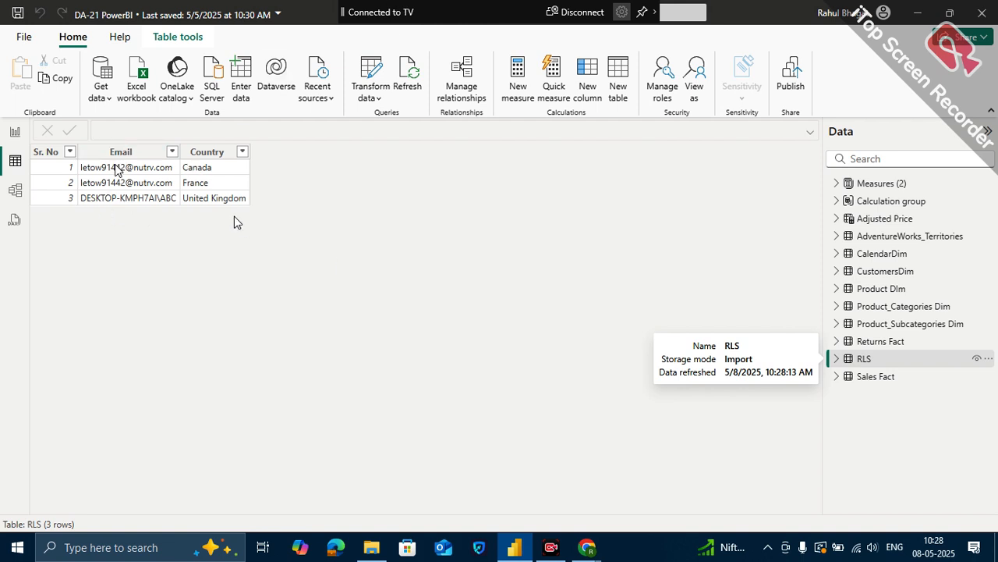
- Show the model diagram around the RLS table and select the AdventureWorks_Territories table
{"action": "left_click", "coordinate": [16, 190]}
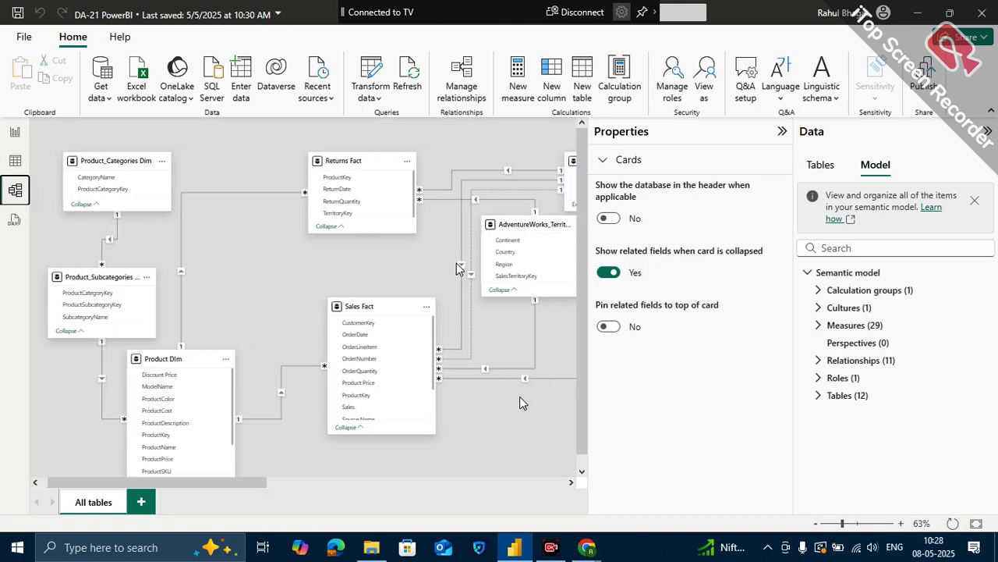
{"action": "scroll", "coordinate": [519, 396], "scroll_direction": "right", "scroll_amount": 2}
{"action": "left_click", "coordinate": [779, 136]}
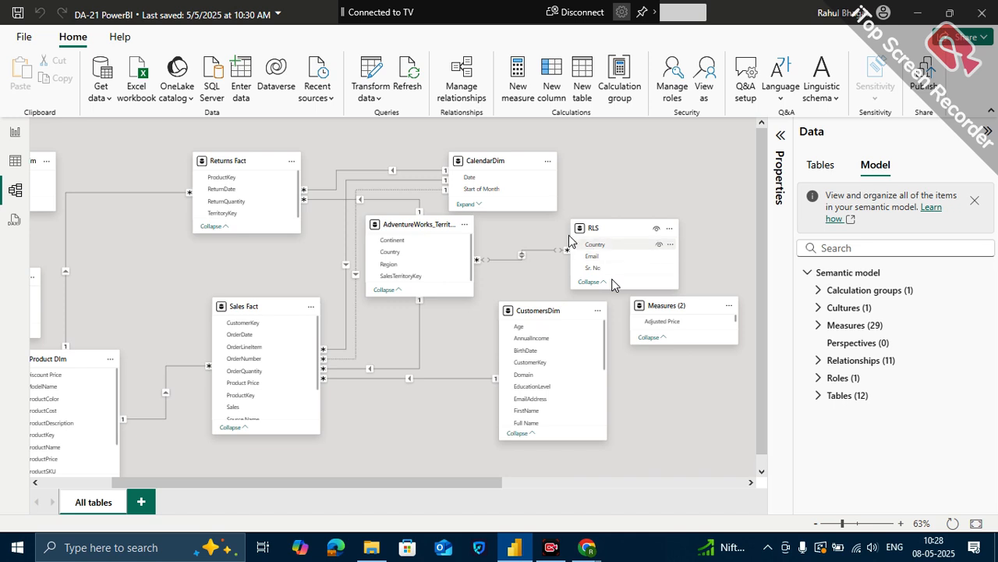
{"action": "left_click", "coordinate": [411, 225]}
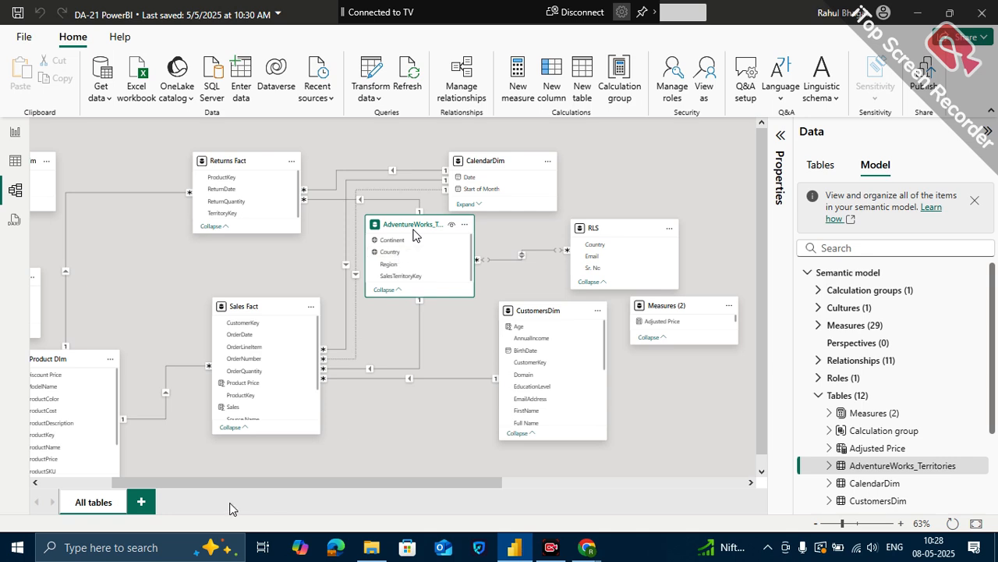
- Create a new model layout containing the AdventureWorks_Territories table with the RLS table beside it
{"action": "left_click", "coordinate": [142, 501]}
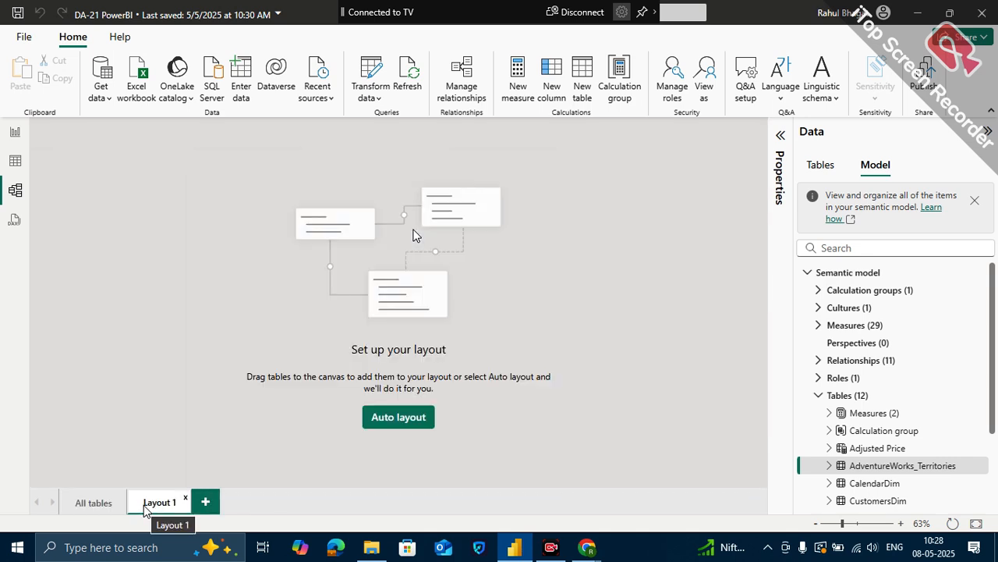
{"action": "scroll", "coordinate": [856, 405], "scroll_direction": "down", "scroll_amount": 3}
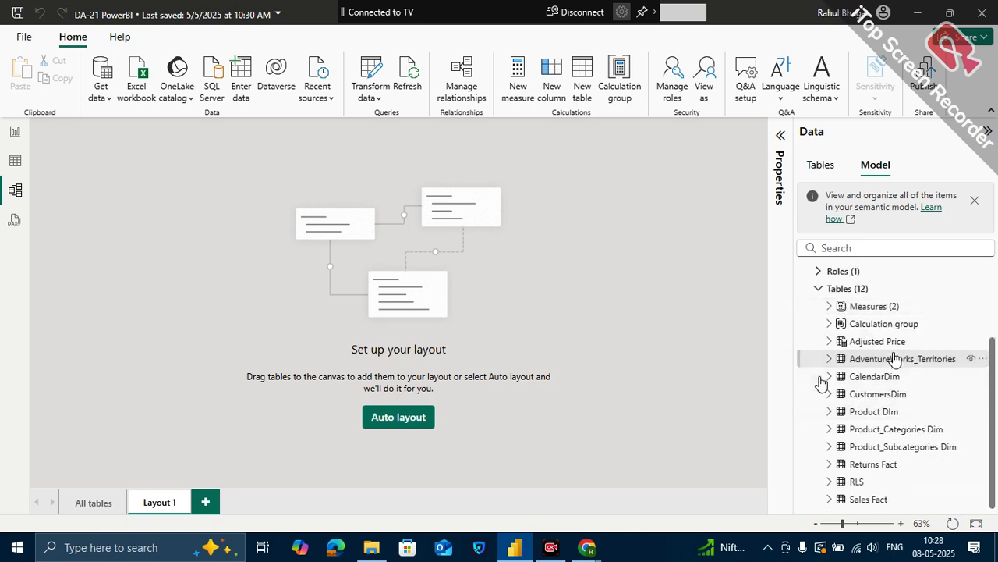
{"action": "left_click_drag", "start_coordinate": [894, 365], "coordinate": [183, 198]}
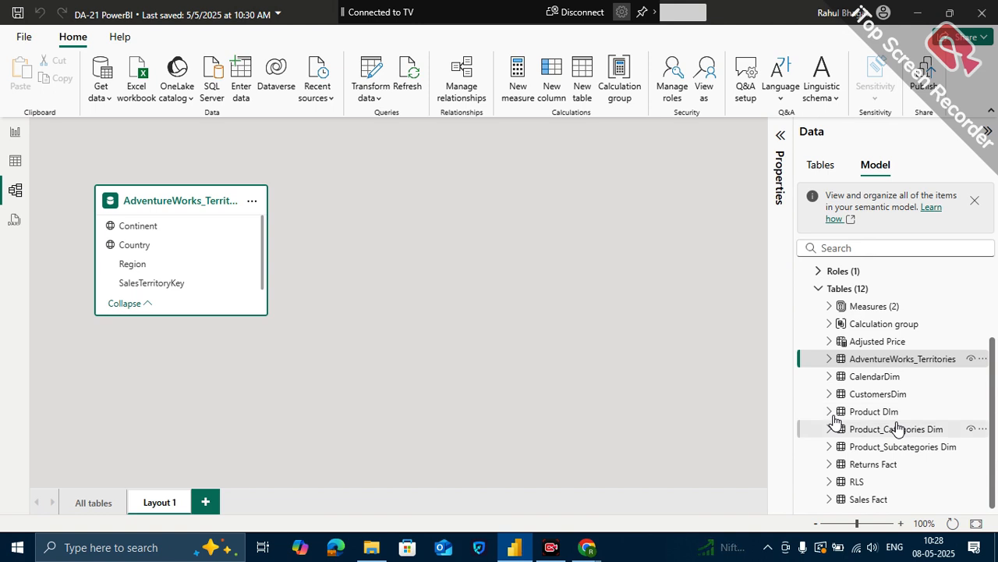
{"action": "left_click_drag", "start_coordinate": [869, 477], "coordinate": [499, 185]}
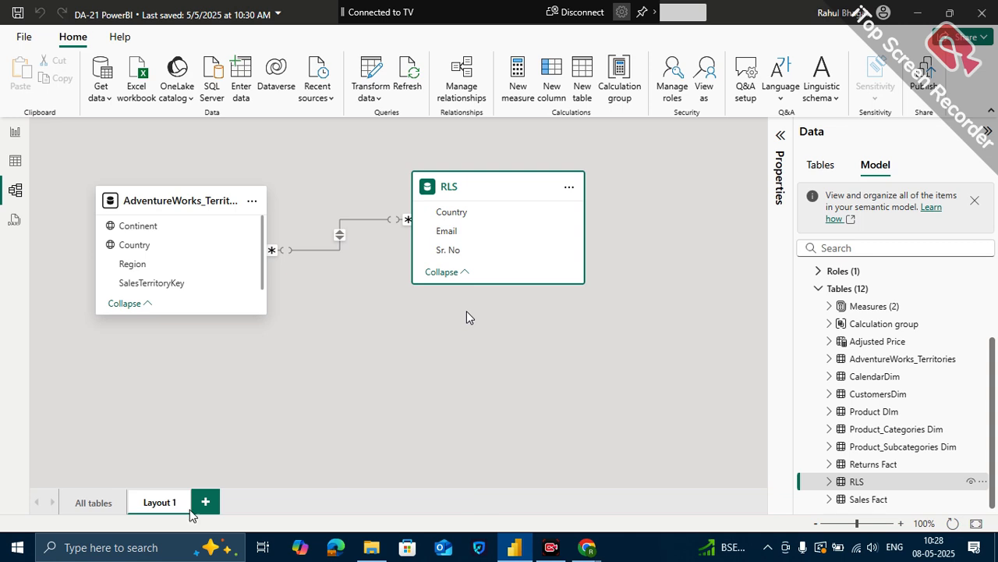
- Examine the table relationships in the All tables diagram and return to Layout 1
{"action": "left_click", "coordinate": [94, 503]}
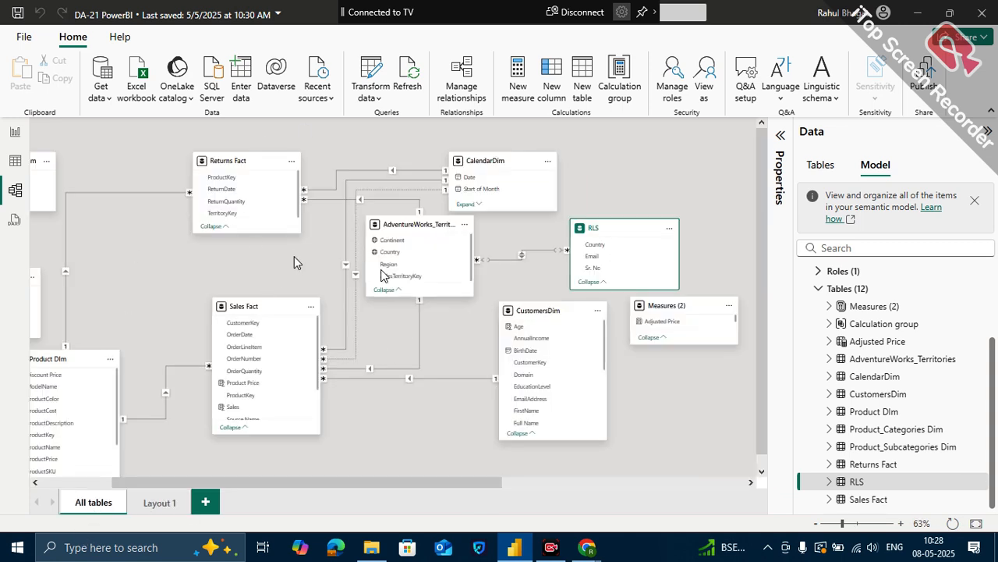
{"action": "left_click", "coordinate": [158, 502]}
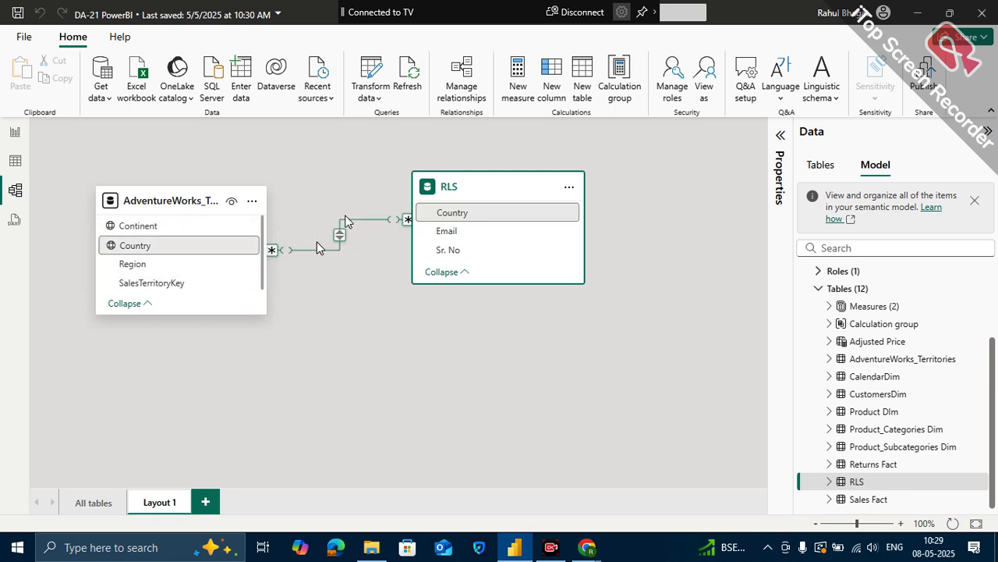
- Examine the data of the AdventureWorks_Territories and RLS tables alongside their Country relationship in Layout 1
{"action": "left_click", "coordinate": [216, 245]}
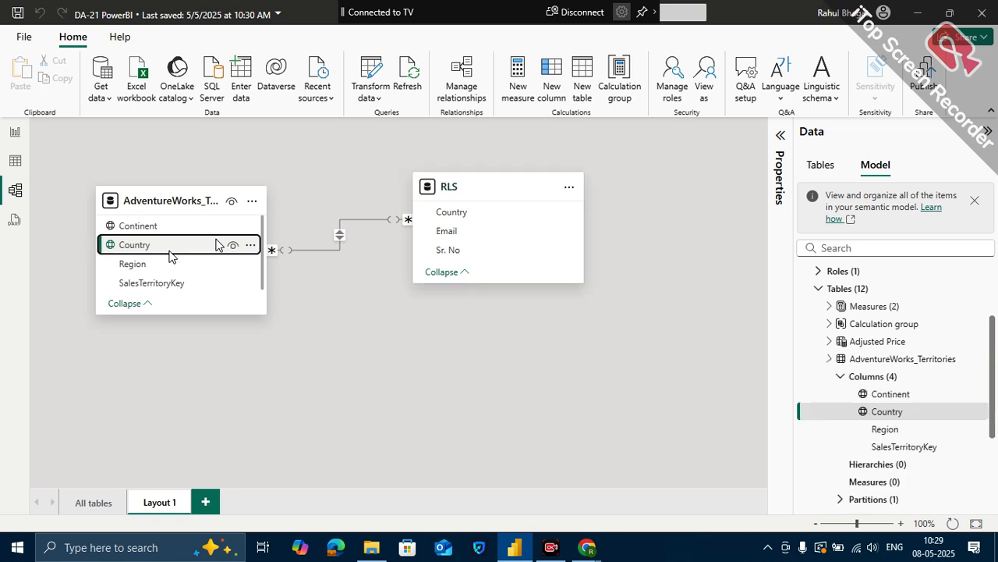
{"action": "left_click", "coordinate": [15, 161]}
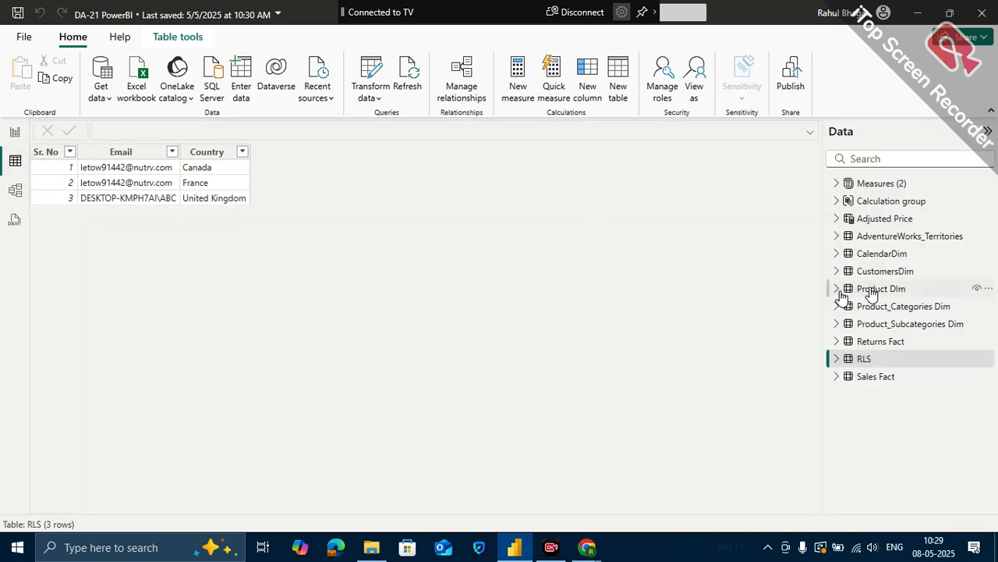
{"action": "left_click", "coordinate": [924, 238]}
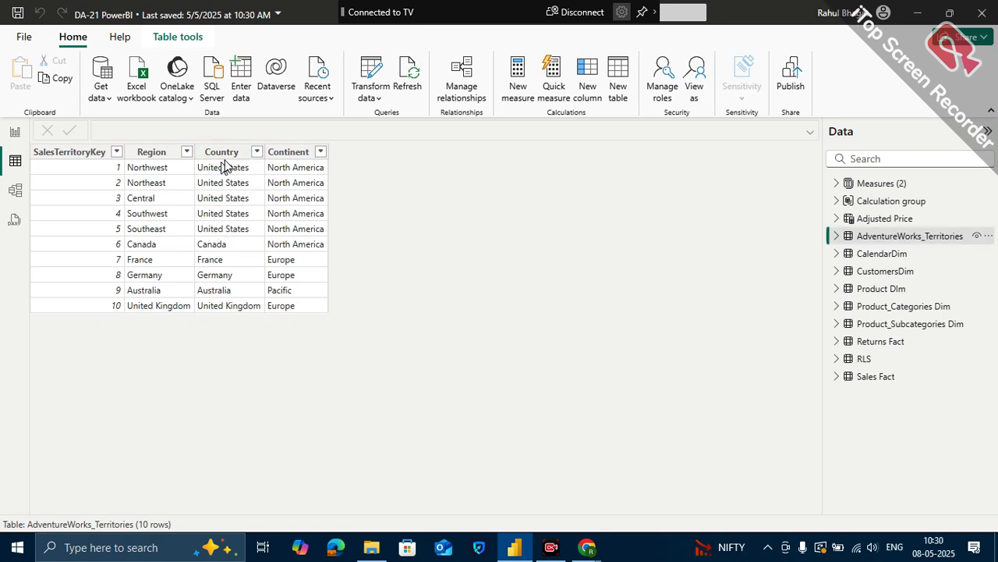
{"action": "left_click", "coordinate": [17, 191]}
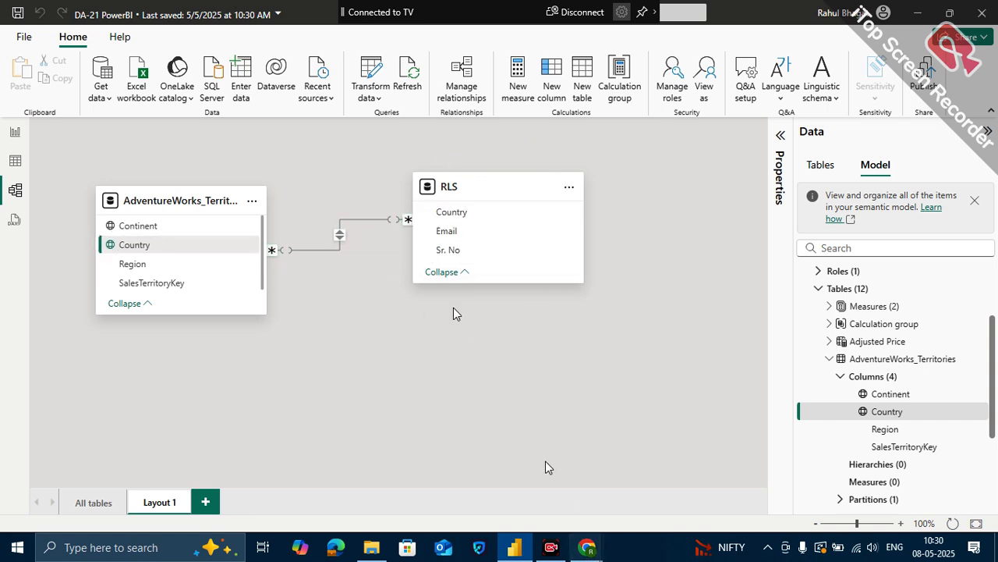
{"action": "left_click", "coordinate": [16, 160]}
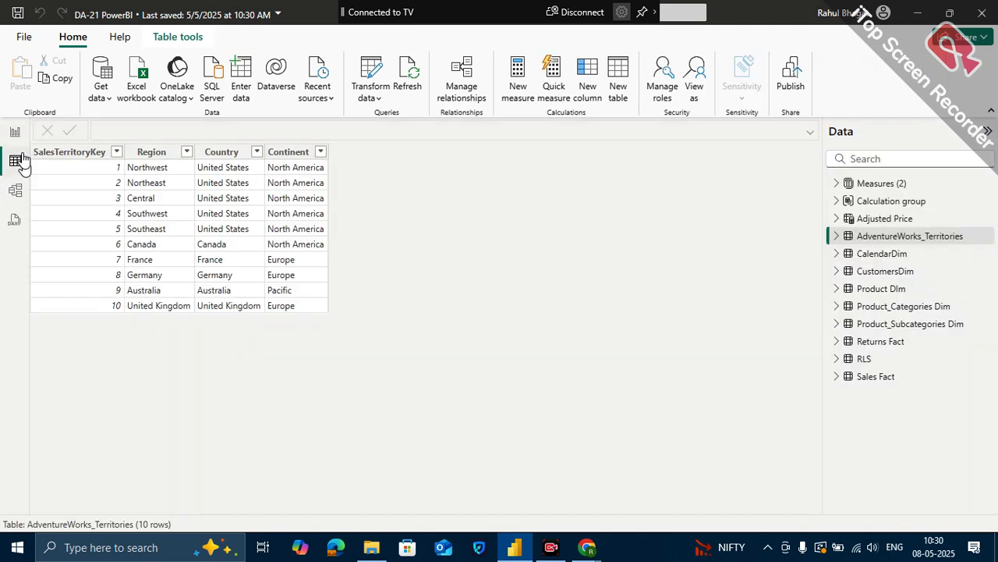
{"action": "left_click", "coordinate": [862, 358]}
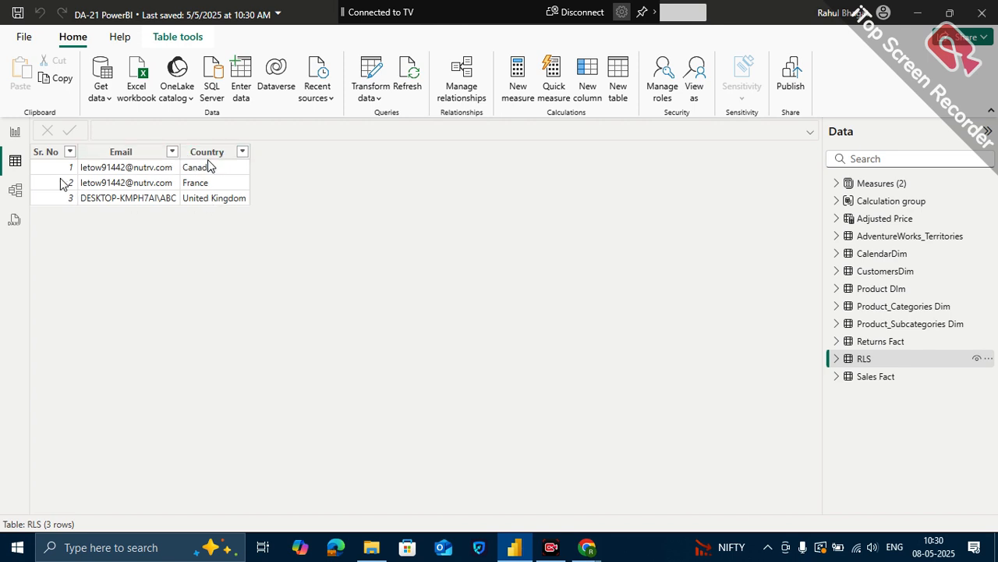
{"action": "left_click", "coordinate": [15, 189]}
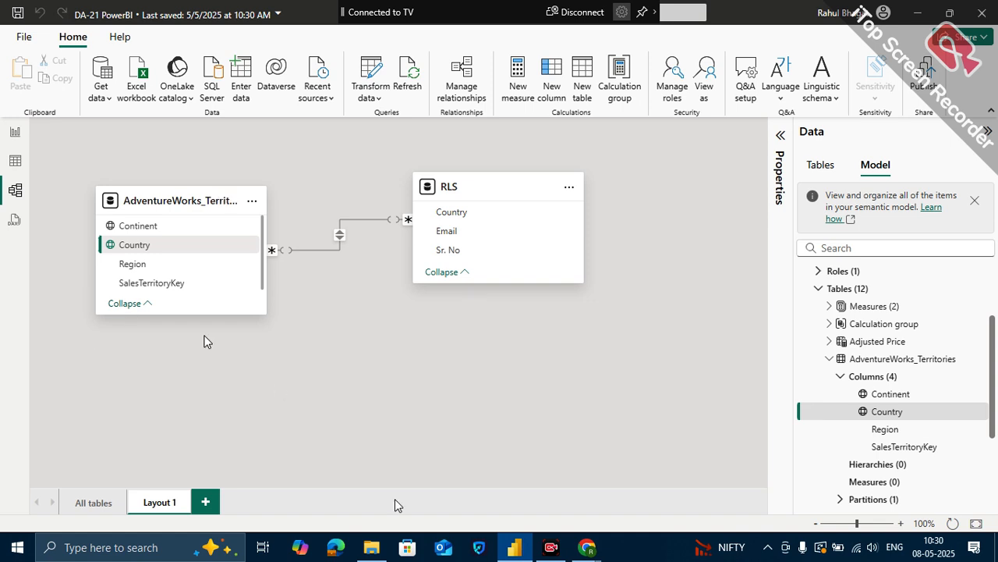
{"action": "left_click", "coordinate": [15, 160]}
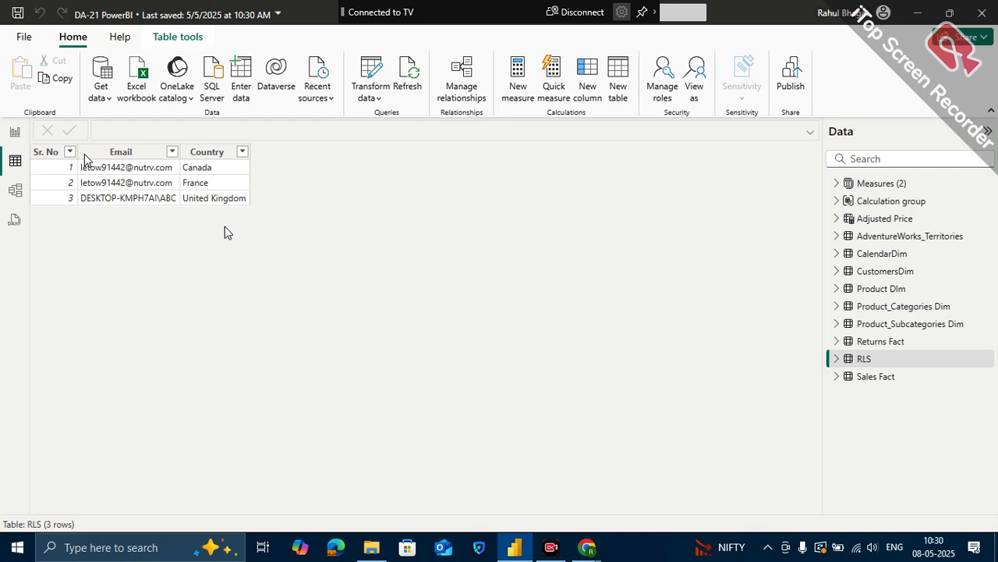
{"action": "left_click", "coordinate": [16, 191]}
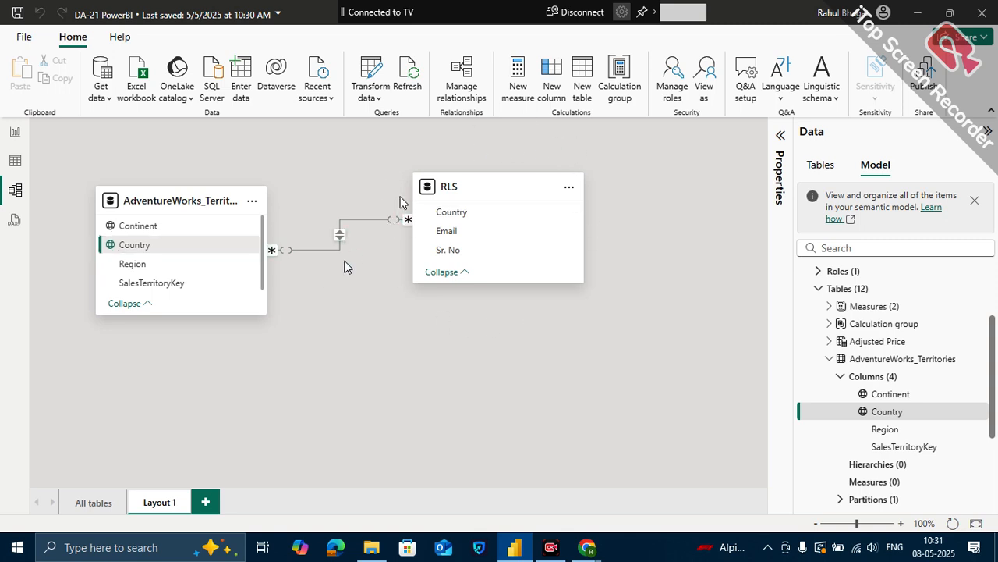
{"action": "mouse_move", "coordinate": [471, 212]}
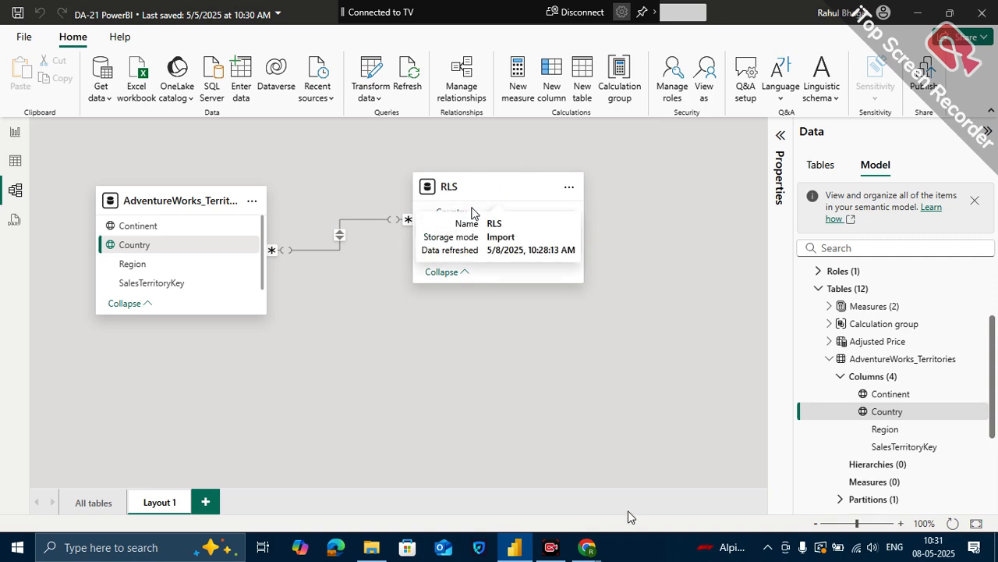
- Switch to the Google Meet call in Chrome, admit the waiting participant, and return to Power BI Desktop
{"action": "left_click", "coordinate": [584, 554]}
{"action": "mouse_move", "coordinate": [532, 500]}
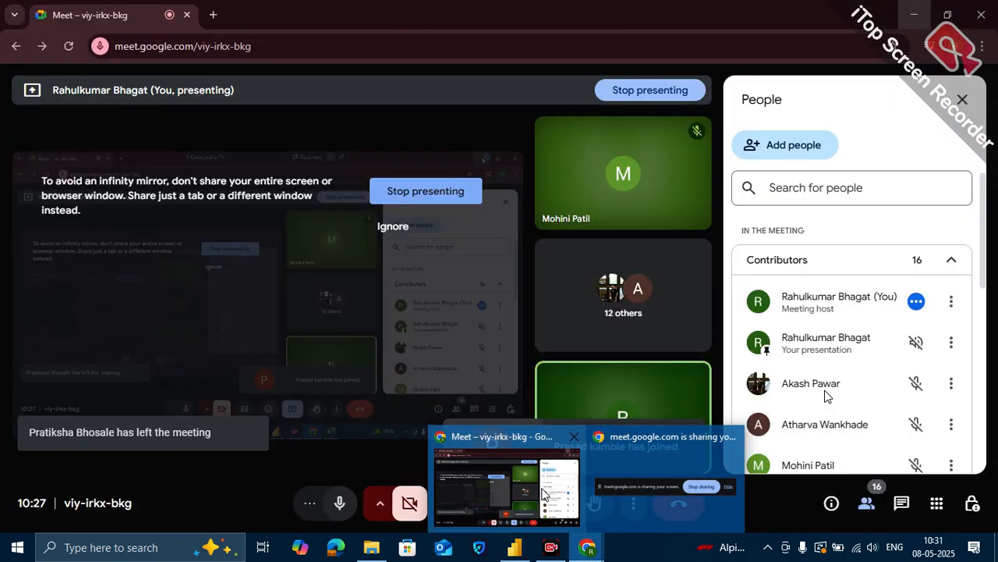
{"action": "left_click", "coordinate": [545, 493]}
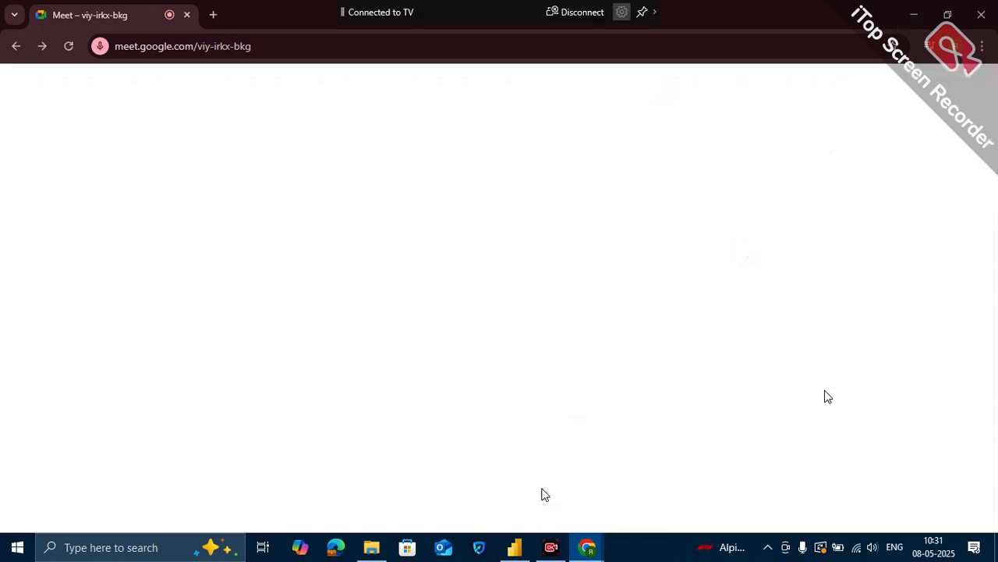
{"action": "left_click", "coordinate": [908, 332]}
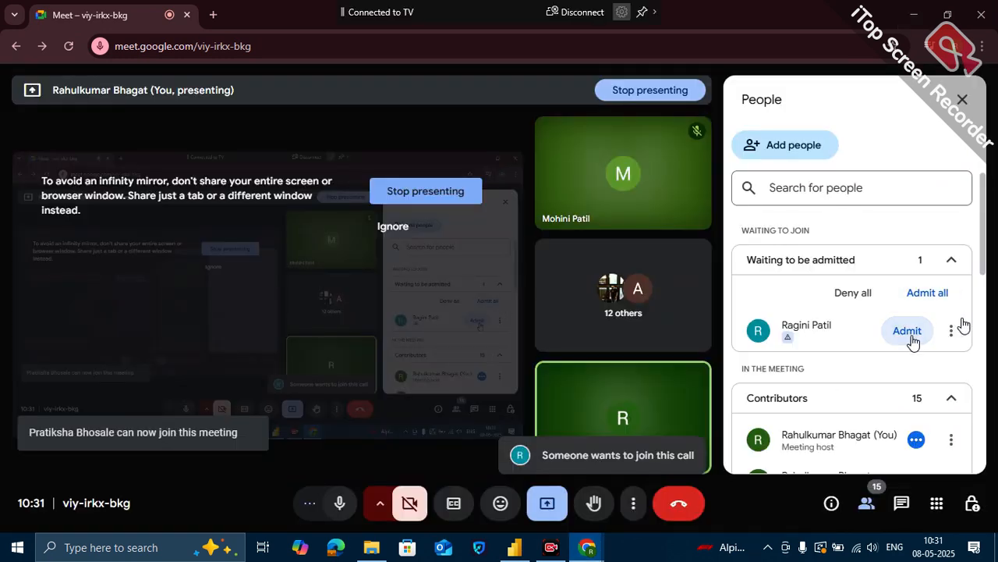
{"action": "left_click", "coordinate": [917, 15]}
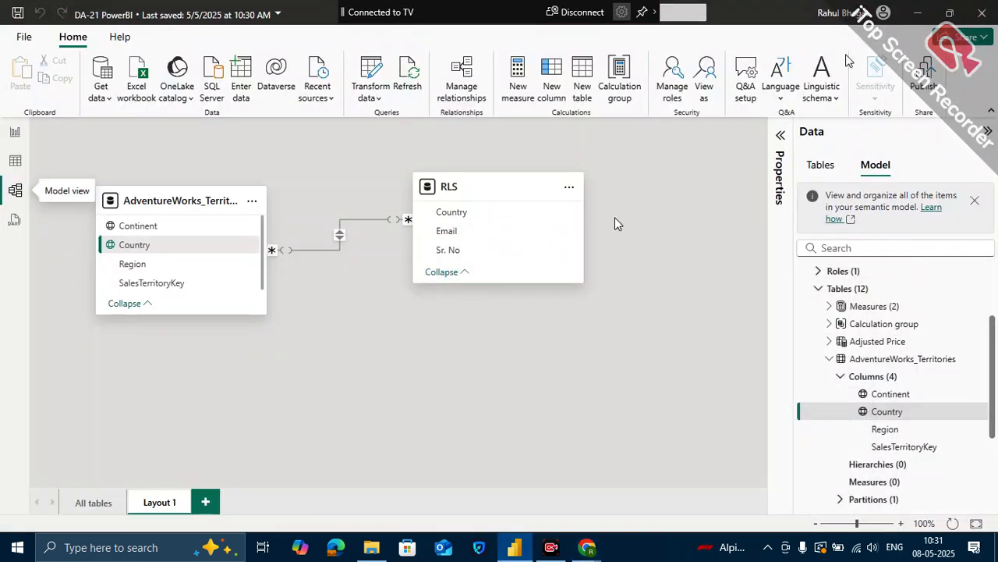
- Save the report and publish it to the RahulTest workspace, replacing the existing DA-21 PowerBI semantic model
{"action": "left_click", "coordinate": [13, 133]}
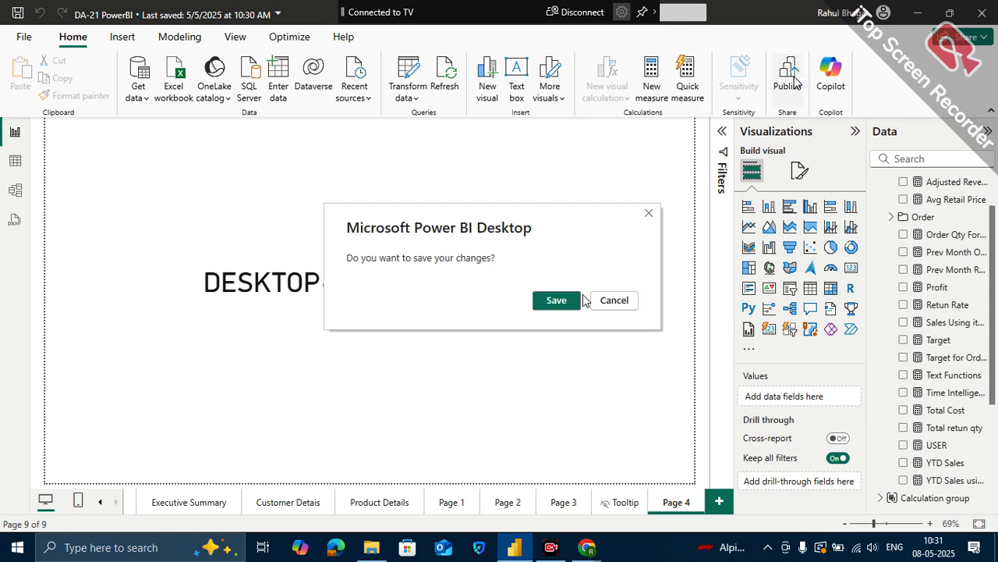
{"action": "left_click", "coordinate": [550, 308]}
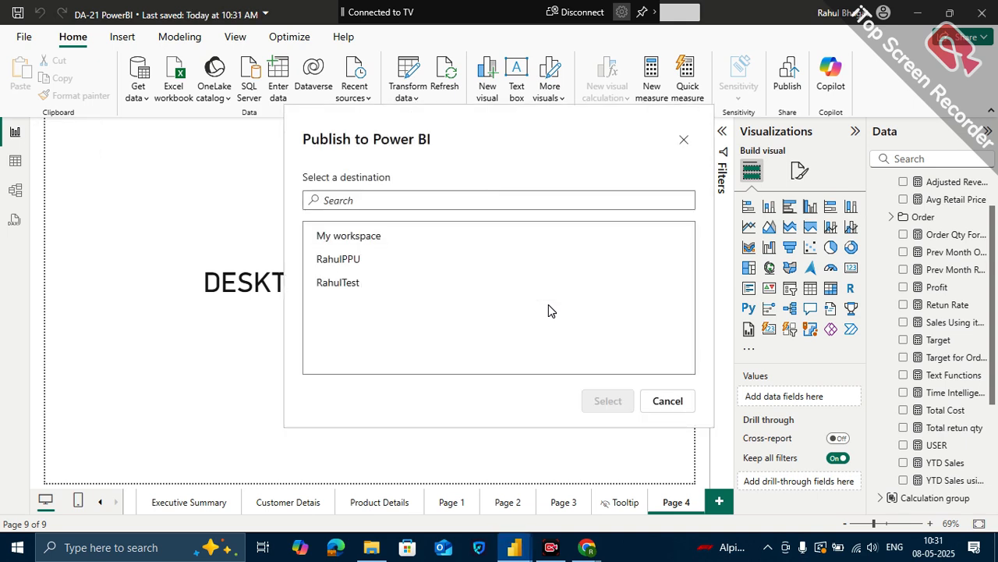
{"action": "left_click", "coordinate": [490, 289]}
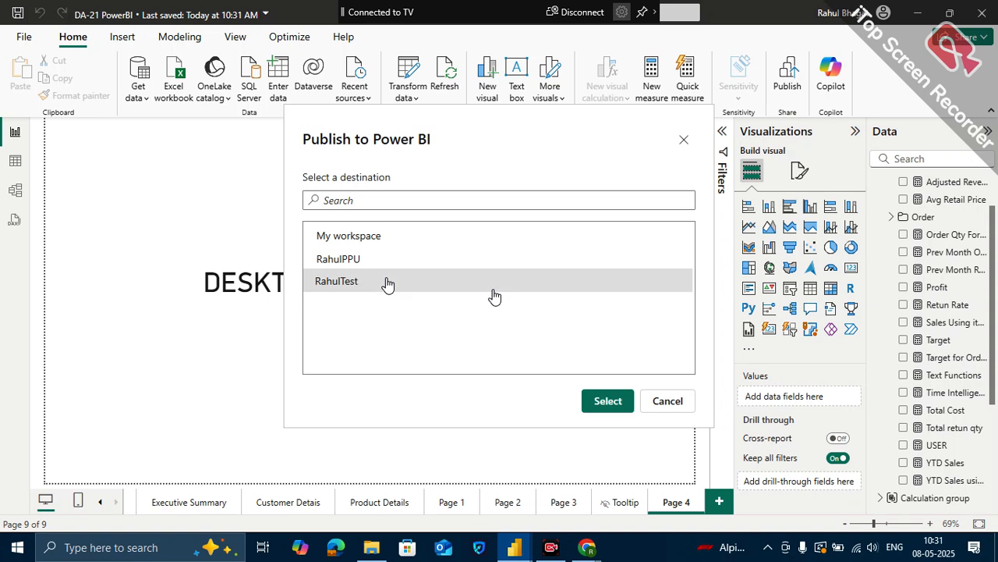
{"action": "left_click", "coordinate": [617, 404]}
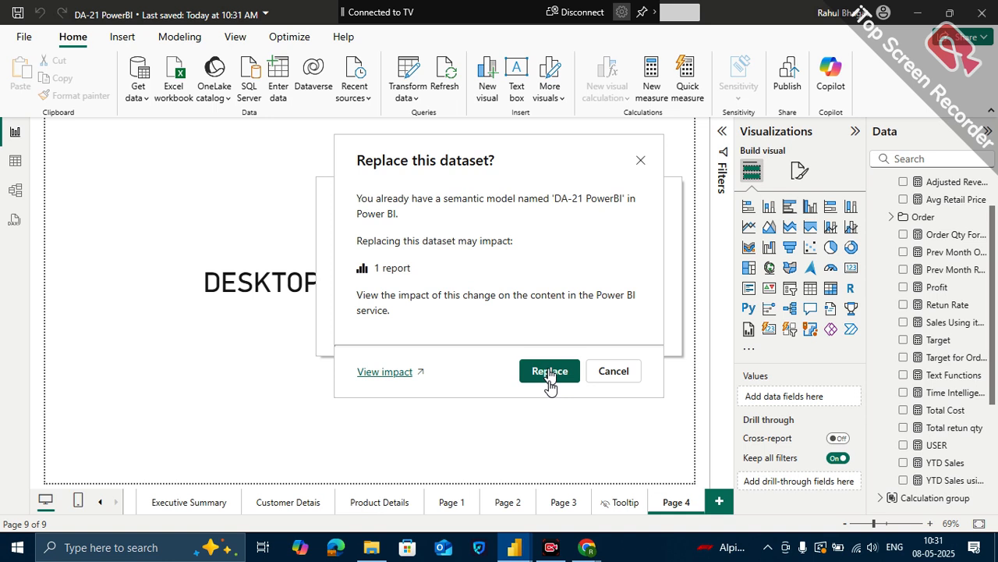
{"action": "left_click", "coordinate": [550, 373]}
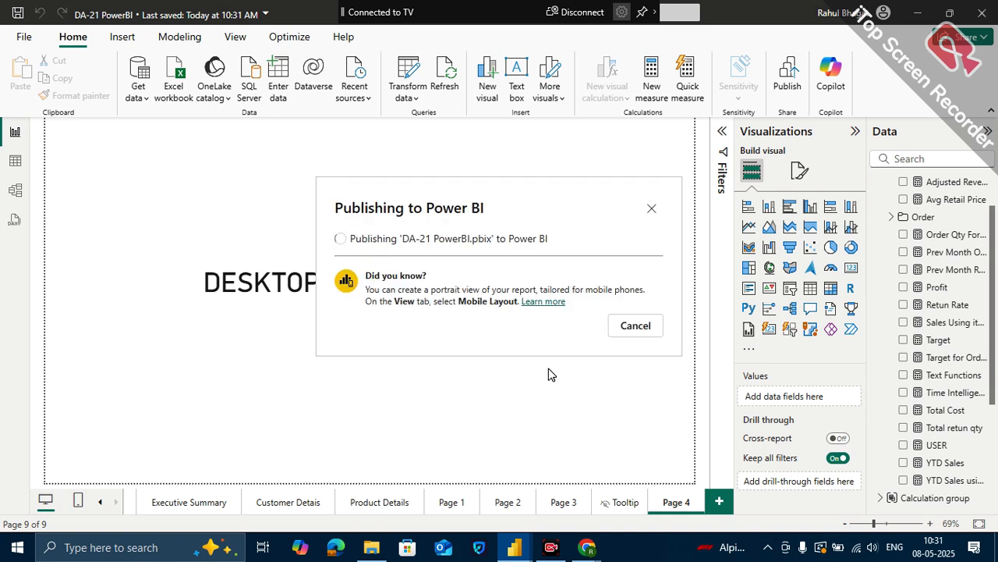
- Open the Power BI service at app.powerbi.com in a new Chrome tab and display the RahulTest workspace contents
{"action": "left_click", "coordinate": [590, 551]}
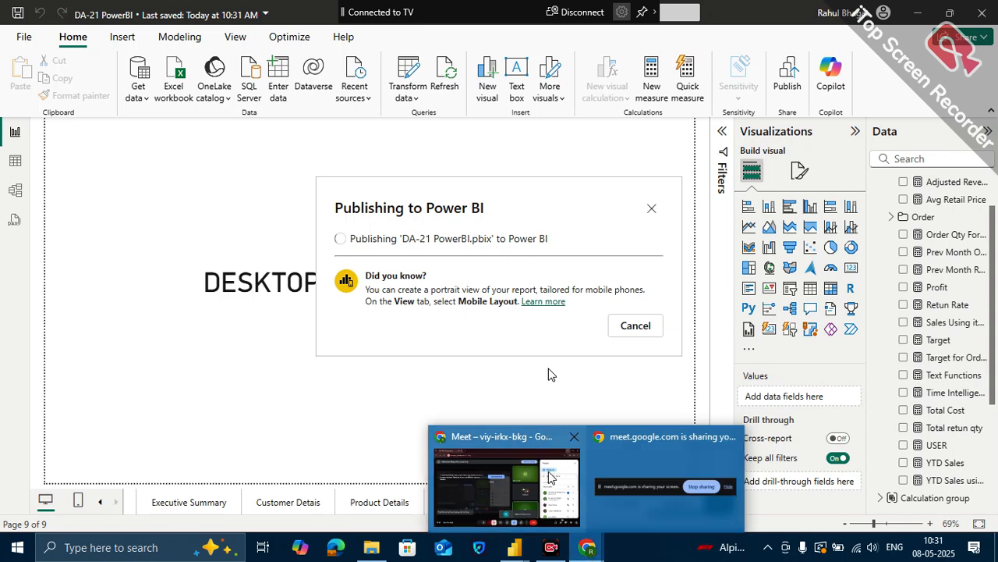
{"action": "left_click", "coordinate": [557, 481]}
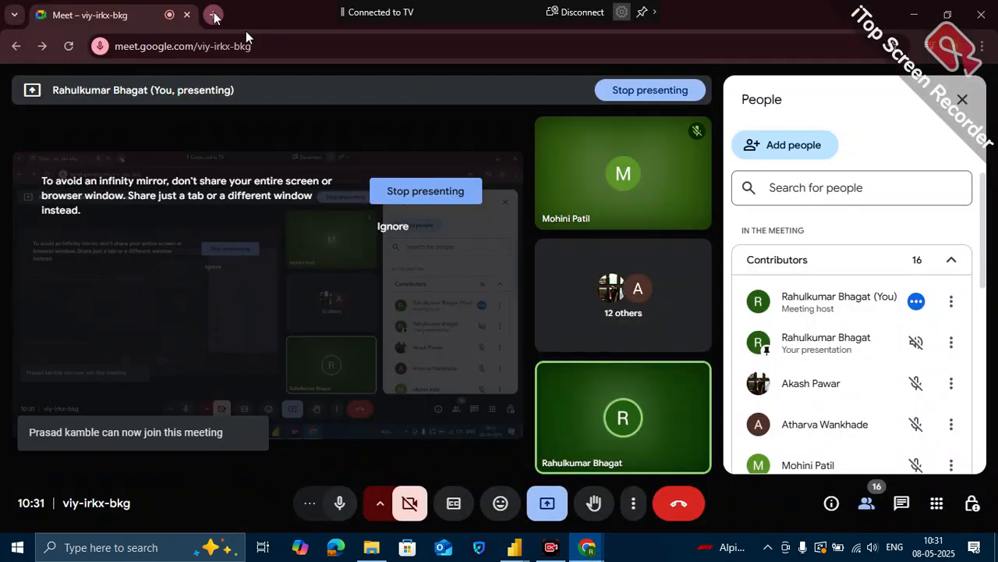
{"action": "left_click", "coordinate": [215, 15]}
{"action": "left_click", "coordinate": [207, 45]}
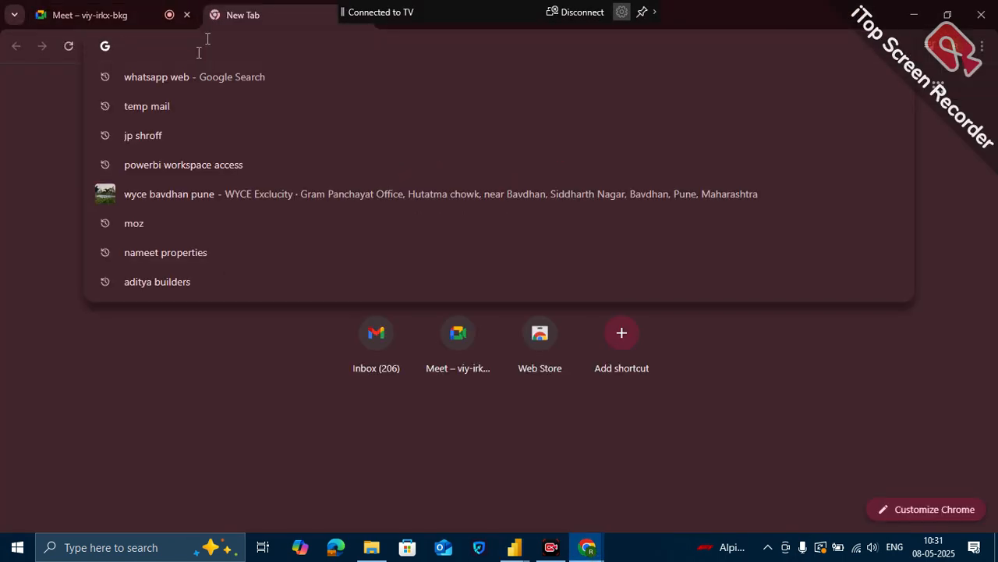
{"action": "type", "text": "app"}
{"action": "key", "text": "Return"}
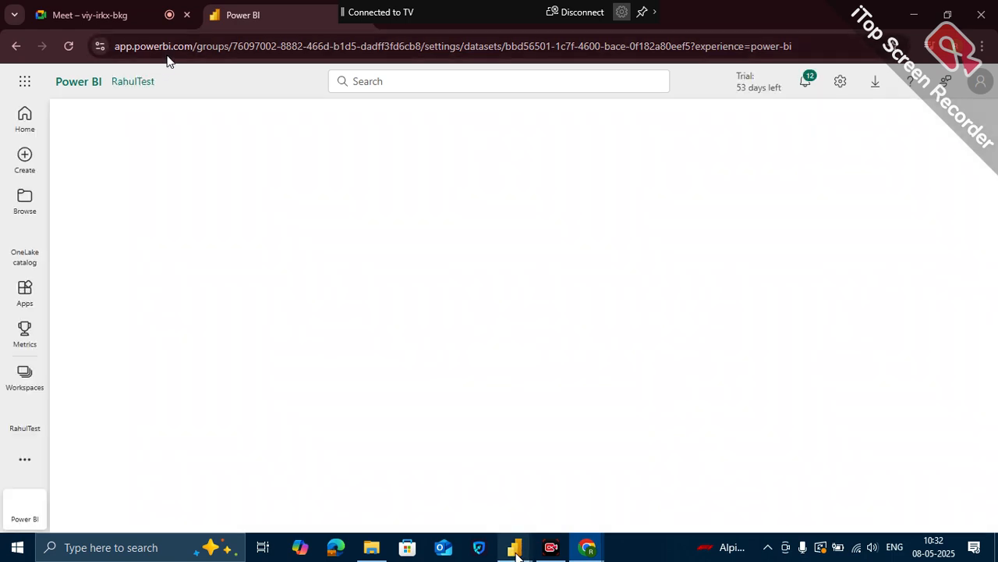
{"action": "mouse_move", "coordinate": [516, 549]}
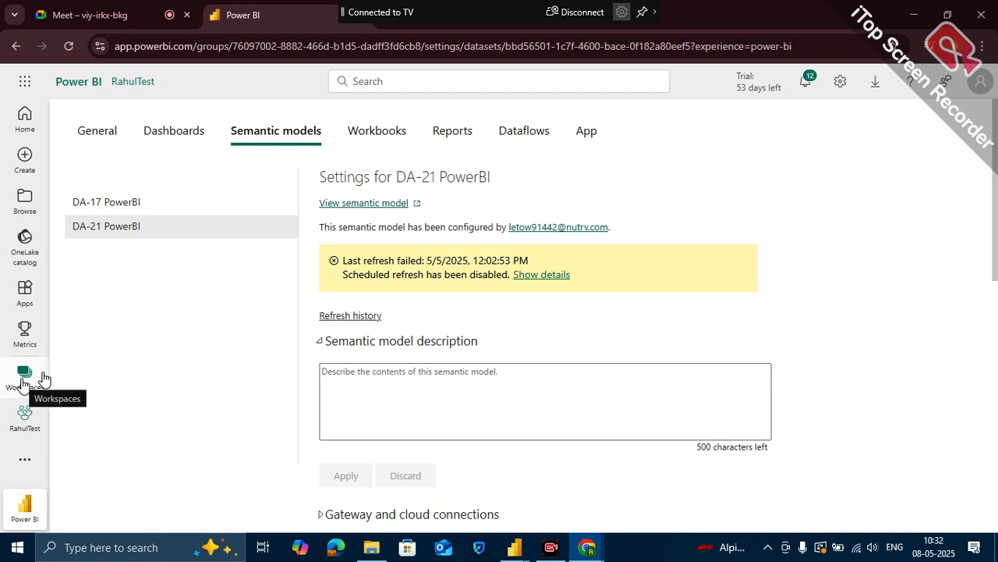
{"action": "left_click", "coordinate": [23, 411]}
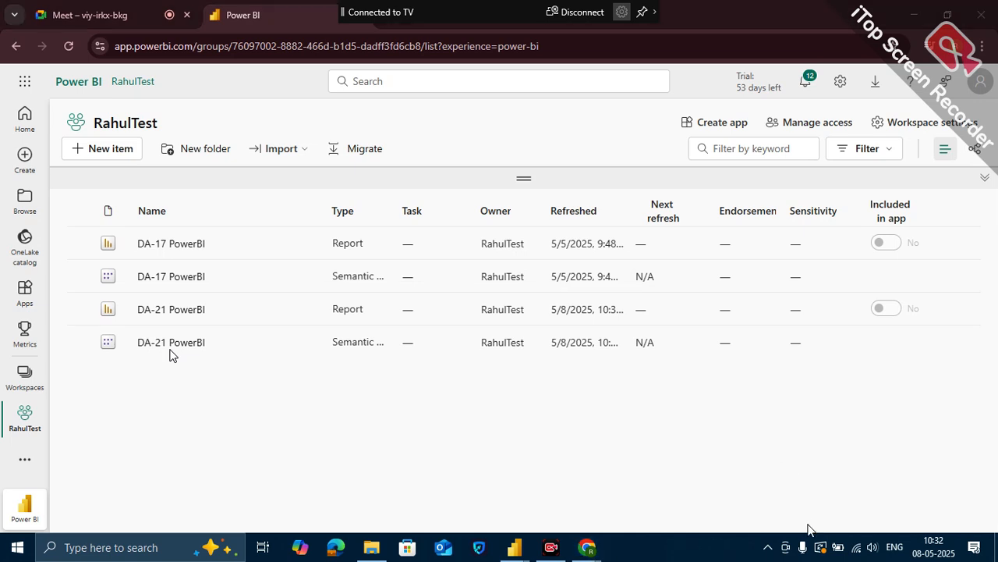
{"action": "left_click", "coordinate": [741, 462]}
{"action": "mouse_move", "coordinate": [305, 356]}
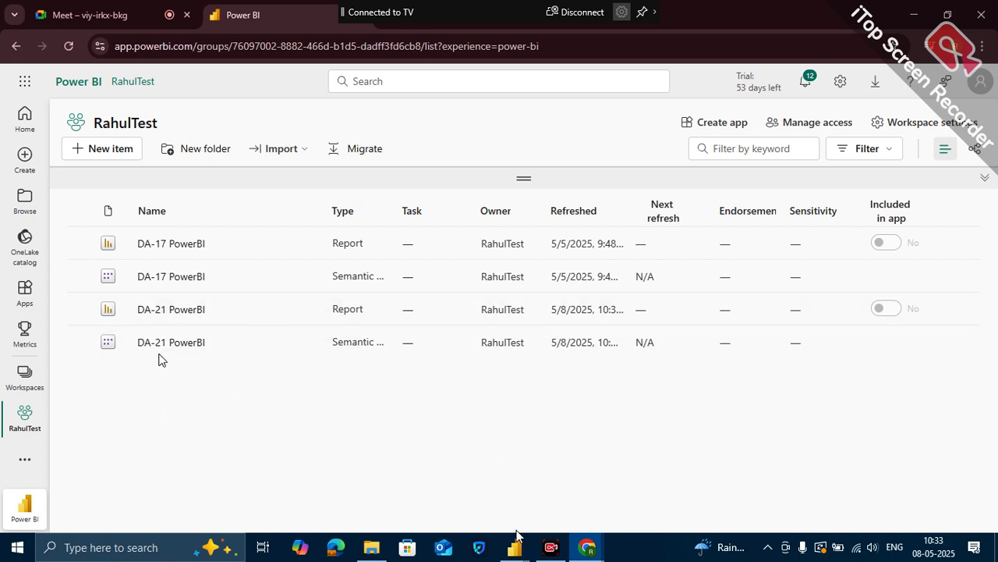
- Return to Power BI Desktop and close the publishing message
{"action": "mouse_move", "coordinate": [521, 554]}
{"action": "left_click", "coordinate": [457, 501]}
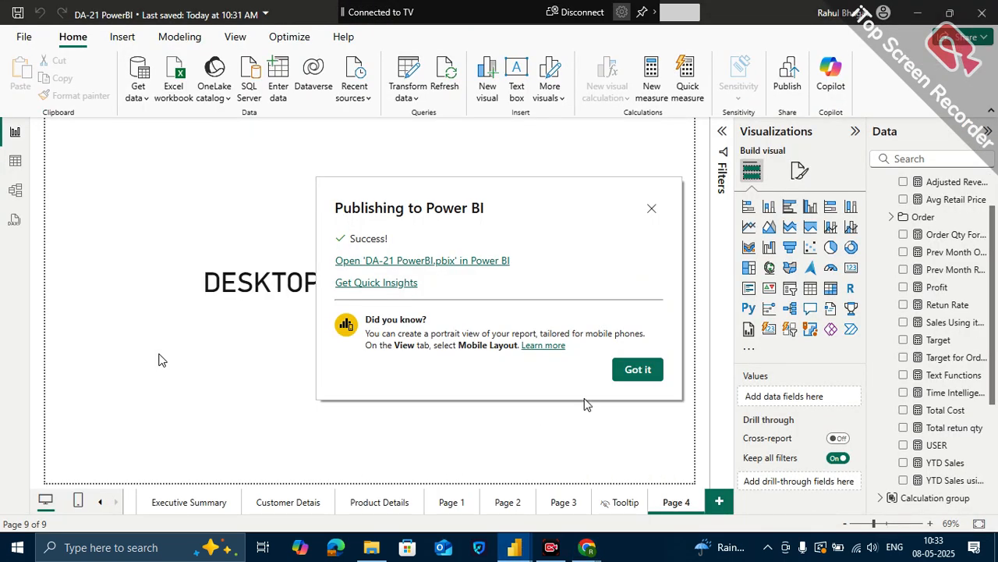
{"action": "left_click", "coordinate": [637, 371]}
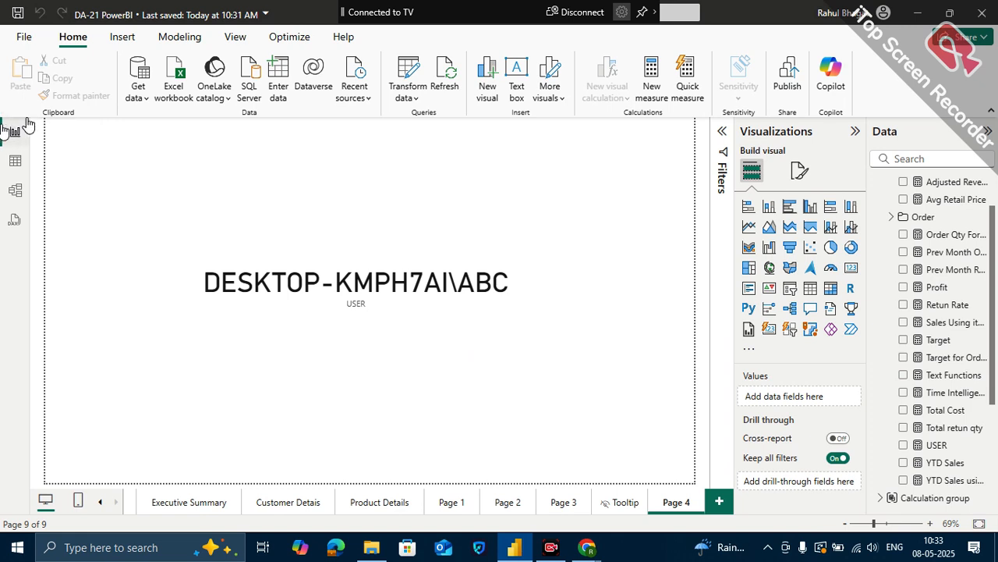
- Review the RLS table's email-to-country rows, its relationship in the model, and the USER card on Page 4
{"action": "left_click", "coordinate": [17, 162]}
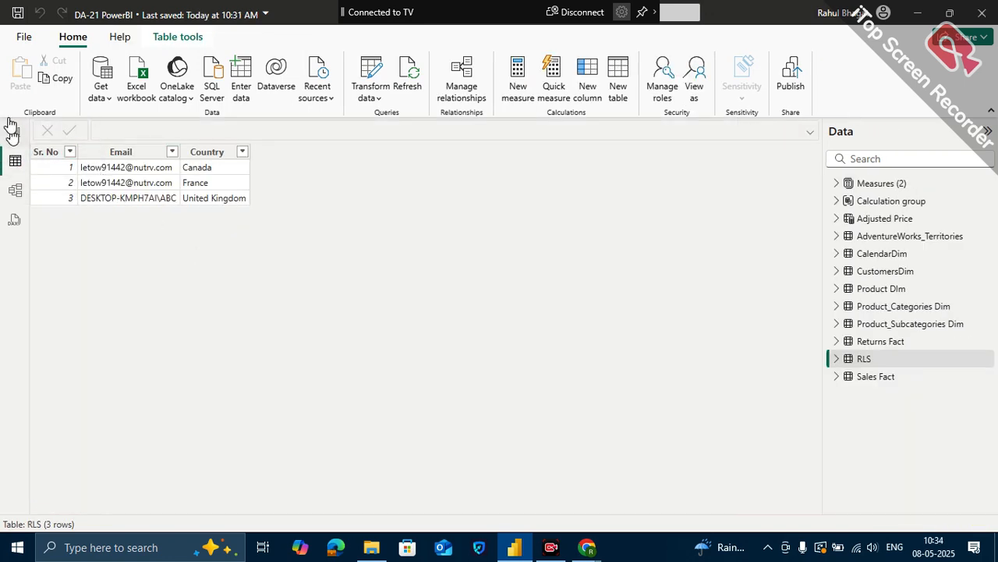
{"action": "left_click", "coordinate": [10, 127]}
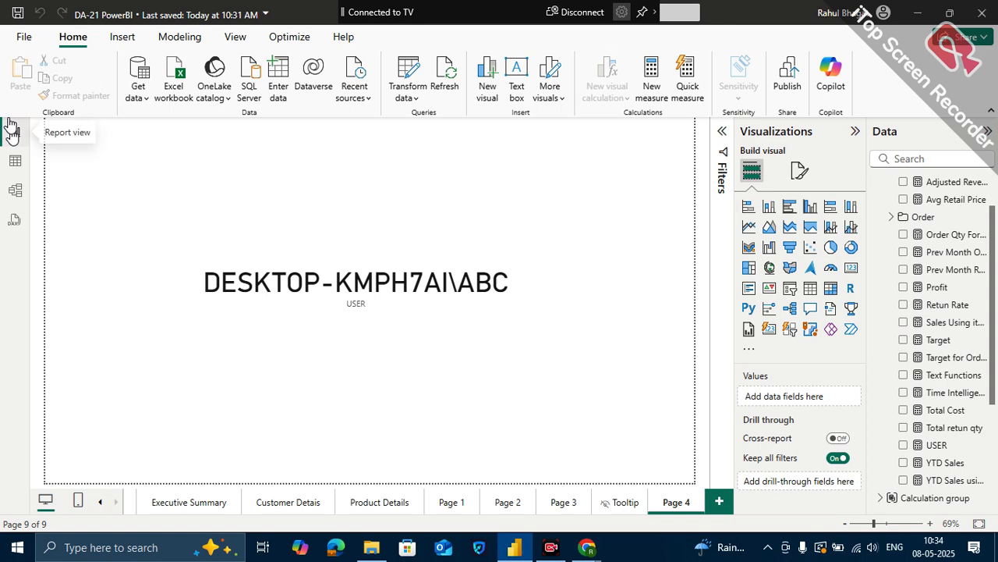
{"action": "left_click", "coordinate": [15, 199]}
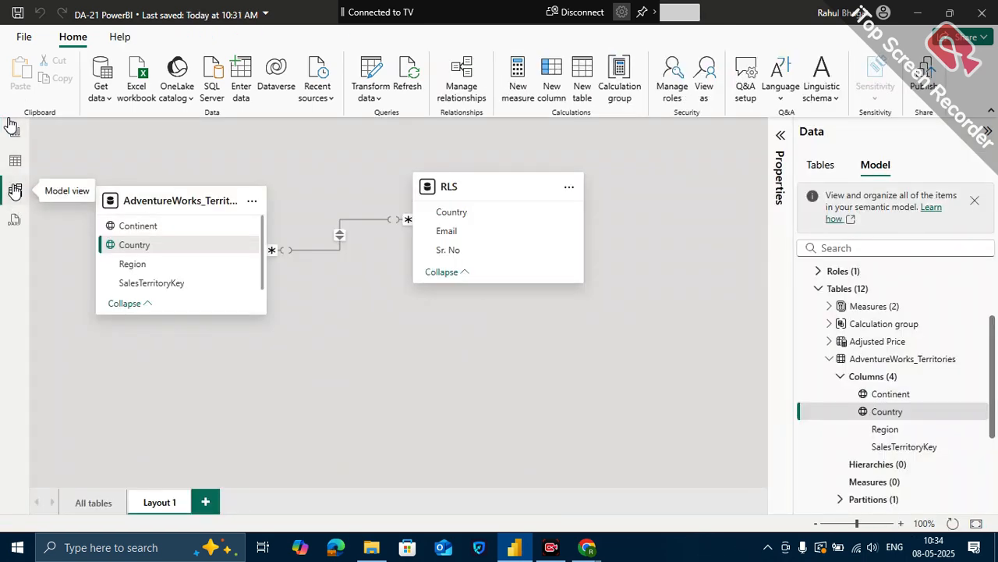
{"action": "left_click", "coordinate": [15, 163]}
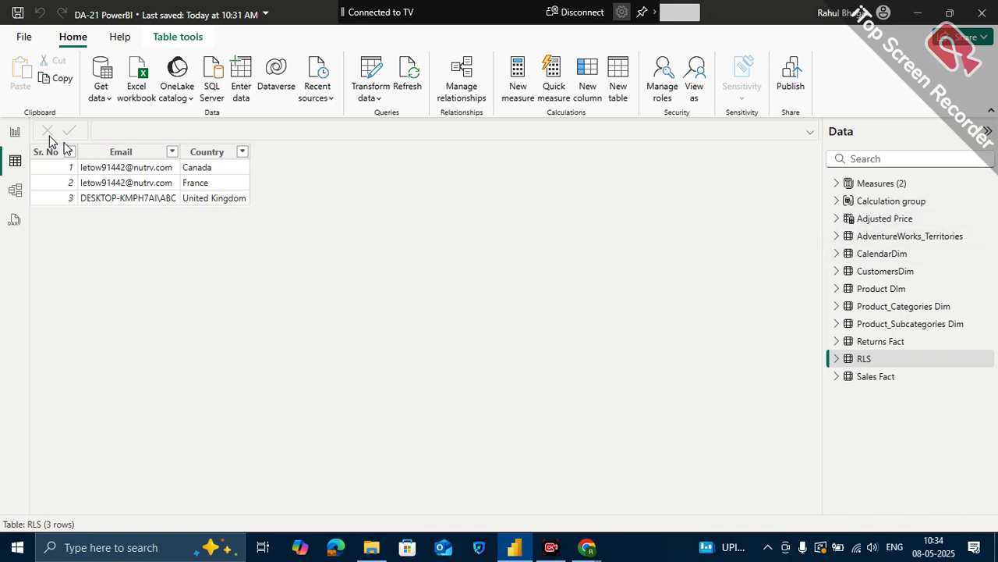
{"action": "left_click", "coordinate": [16, 134]}
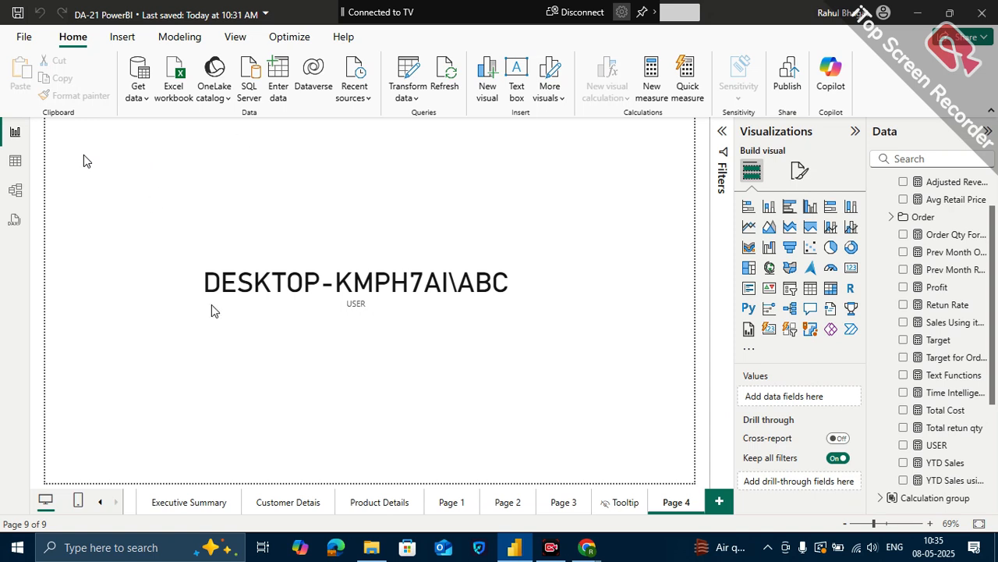
- Switch to Chrome and open the row-level security settings of the DA-21 PowerBI semantic model in the RahulTest workspace
{"action": "mouse_move", "coordinate": [586, 547]}
{"action": "left_click", "coordinate": [534, 511]}
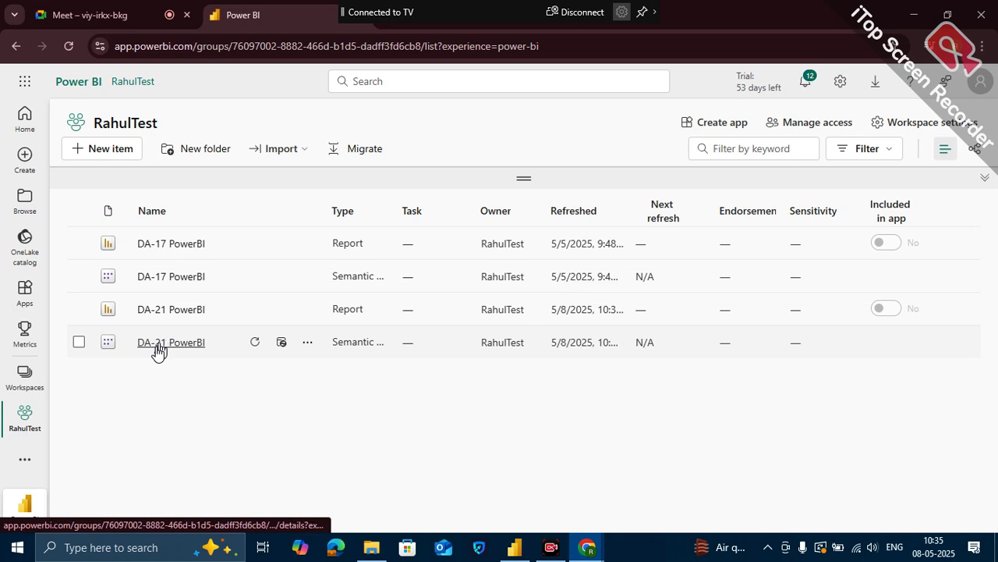
{"action": "left_click", "coordinate": [309, 347]}
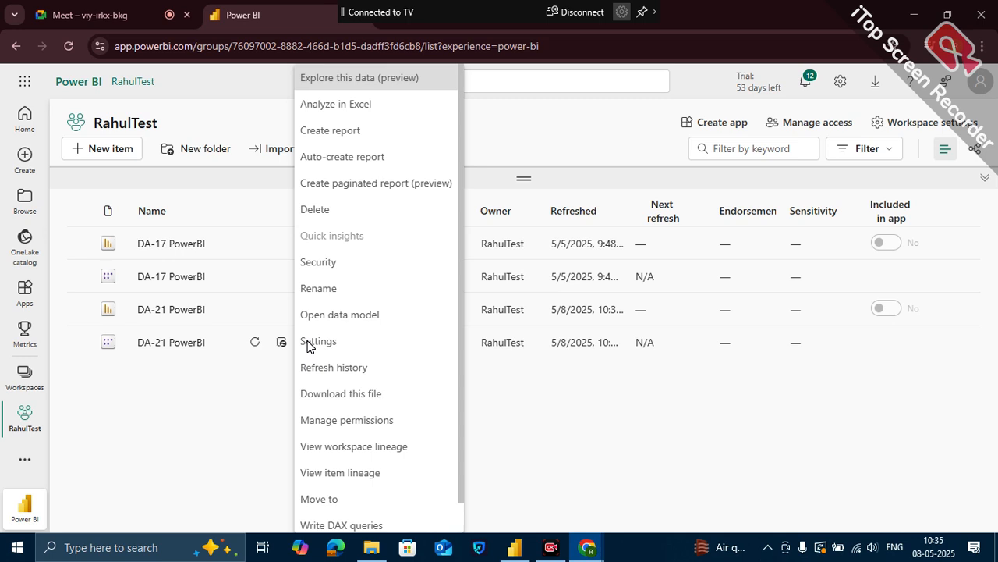
{"action": "left_click", "coordinate": [325, 266]}
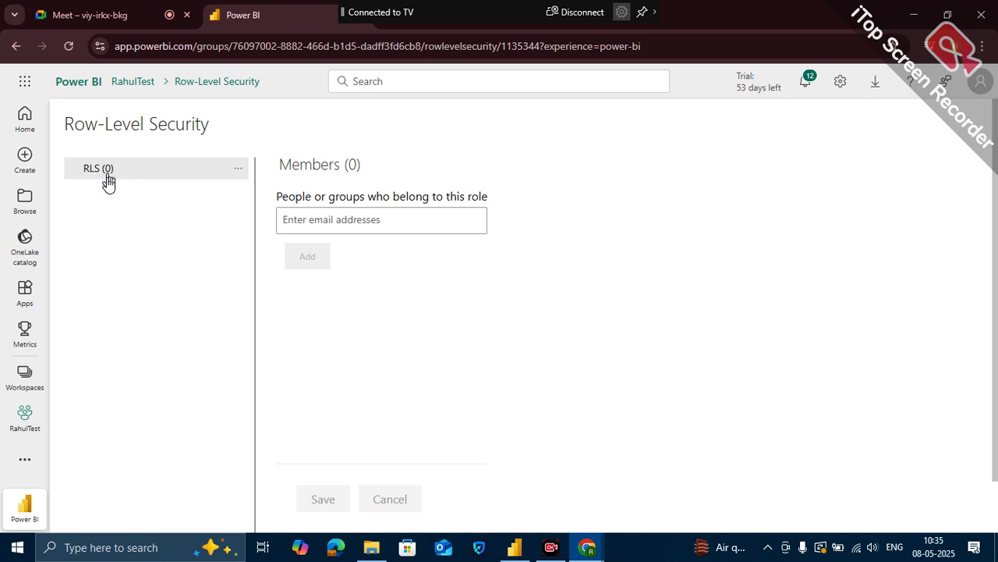
- Copy the signed-in account's email from its profile and enter it as a member of the RLS role
{"action": "left_click", "coordinate": [411, 212]}
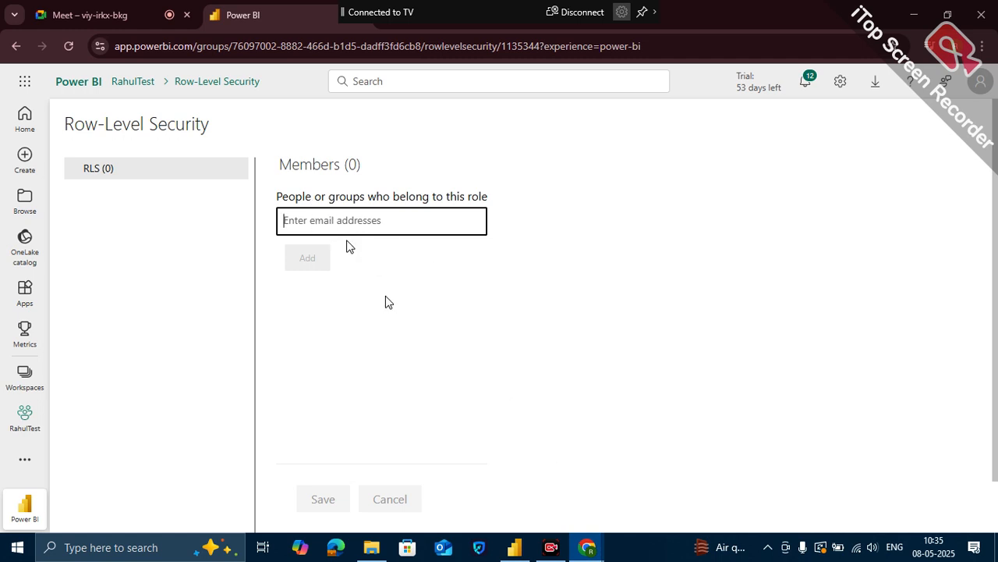
{"action": "mouse_move", "coordinate": [591, 550]}
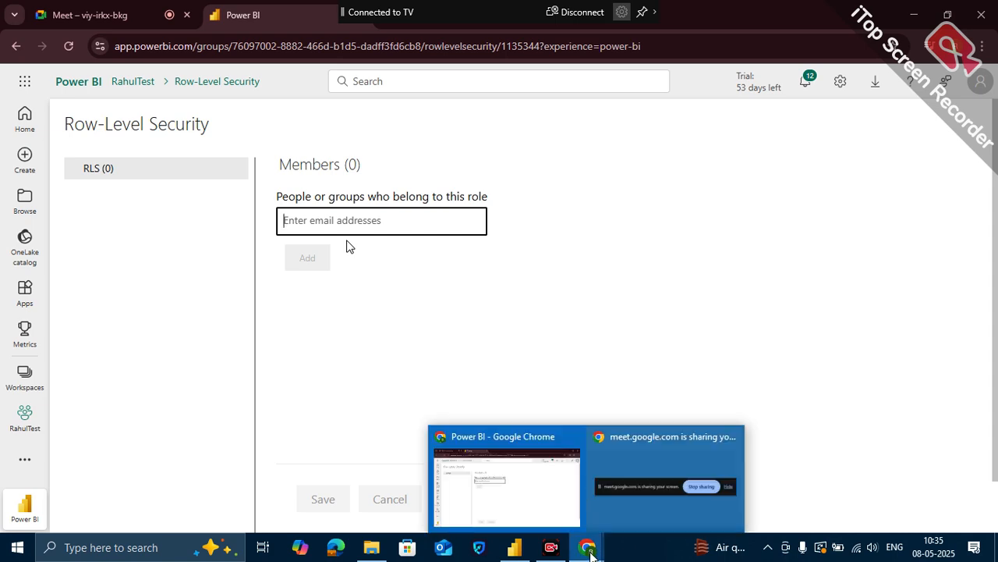
{"action": "mouse_move", "coordinate": [370, 552]}
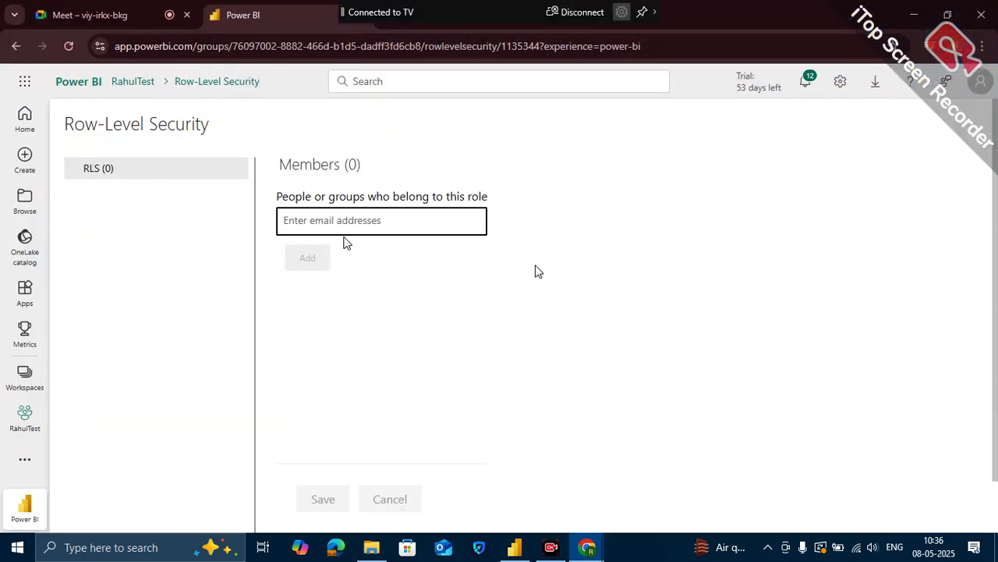
{"action": "left_click", "coordinate": [984, 89]}
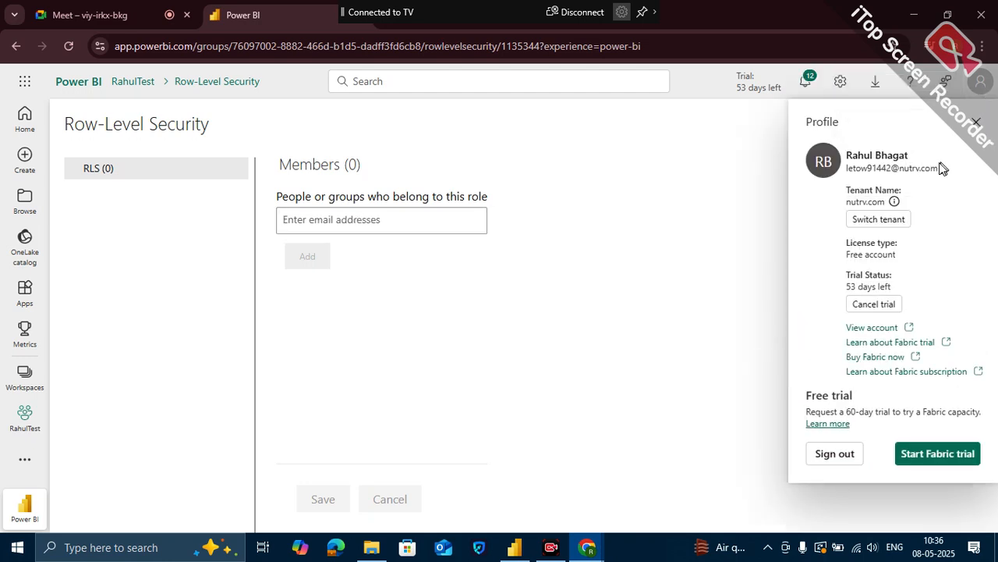
{"action": "left_click_drag", "start_coordinate": [939, 168], "coordinate": [848, 177]}
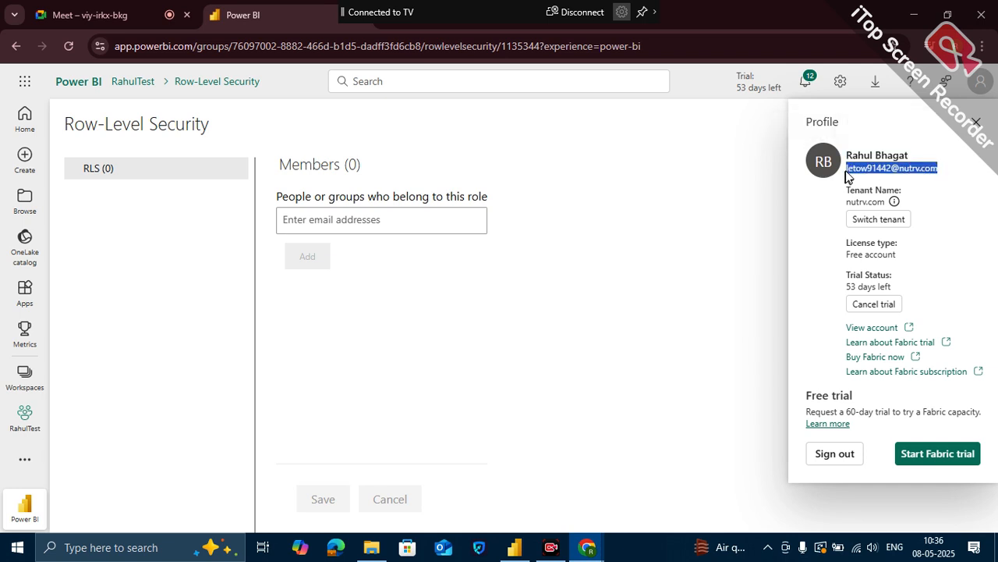
{"action": "left_click", "coordinate": [351, 216]}
{"action": "key", "text": "ctrl+v"}
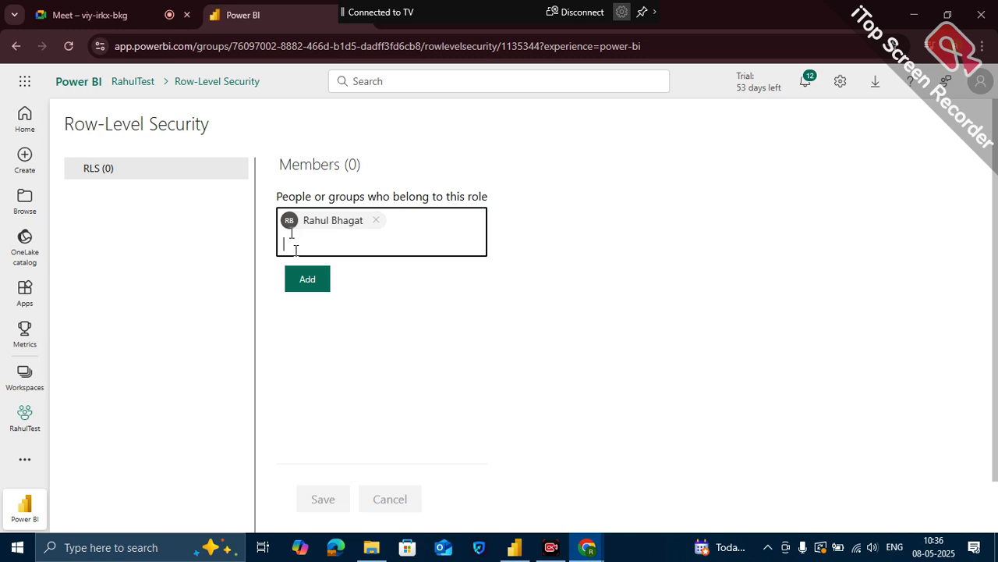
{"action": "type", "text": "ra"}
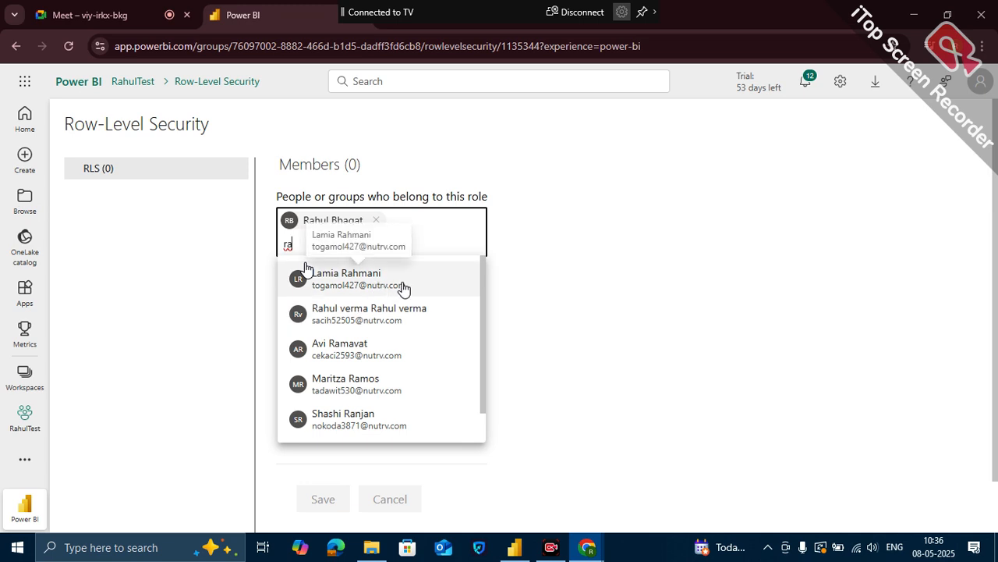
{"action": "scroll", "coordinate": [335, 367], "scroll_direction": "down", "scroll_amount": 1}
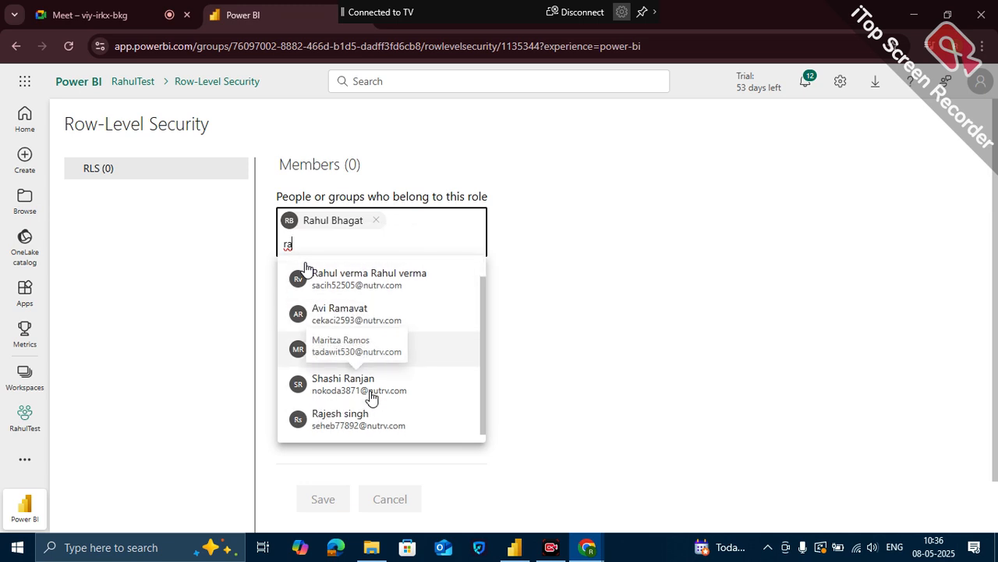
{"action": "scroll", "coordinate": [374, 332], "scroll_direction": "up", "scroll_amount": 1}
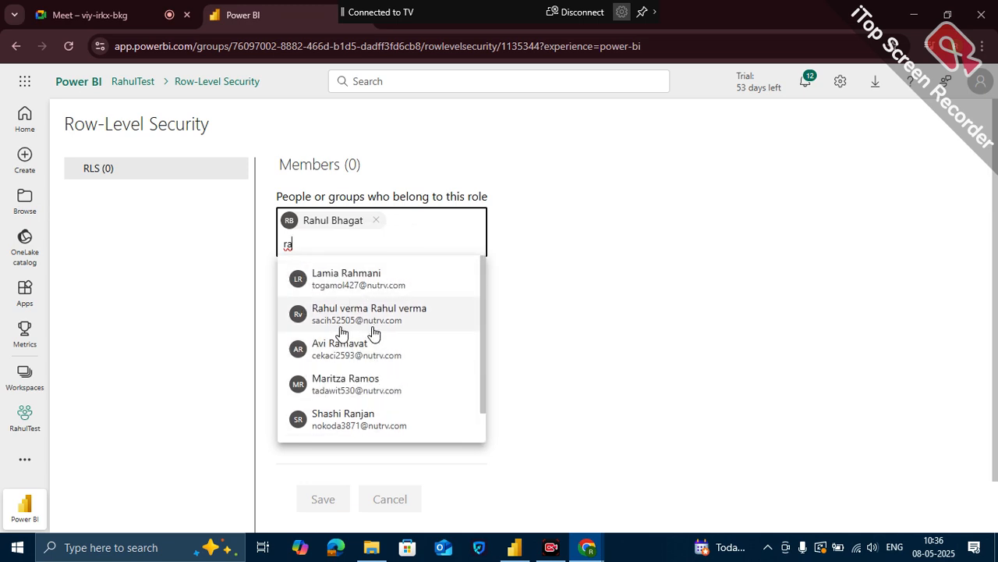
{"action": "key", "text": "BackSpace"}
{"action": "key", "text": "BackSpace"}
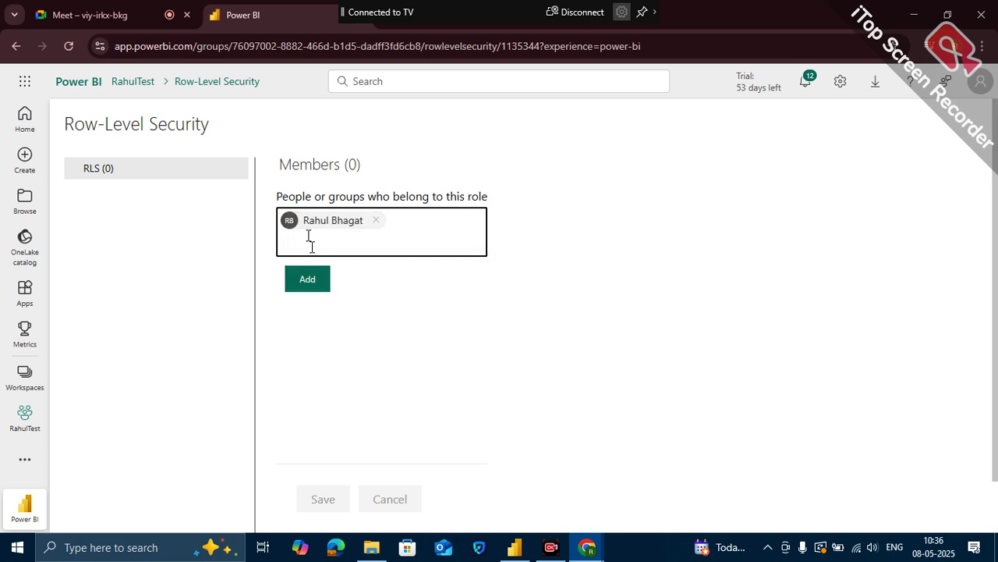
- Add the entered account to the RLS role, save the membership, and test the report as that role
{"action": "left_click", "coordinate": [308, 284]}
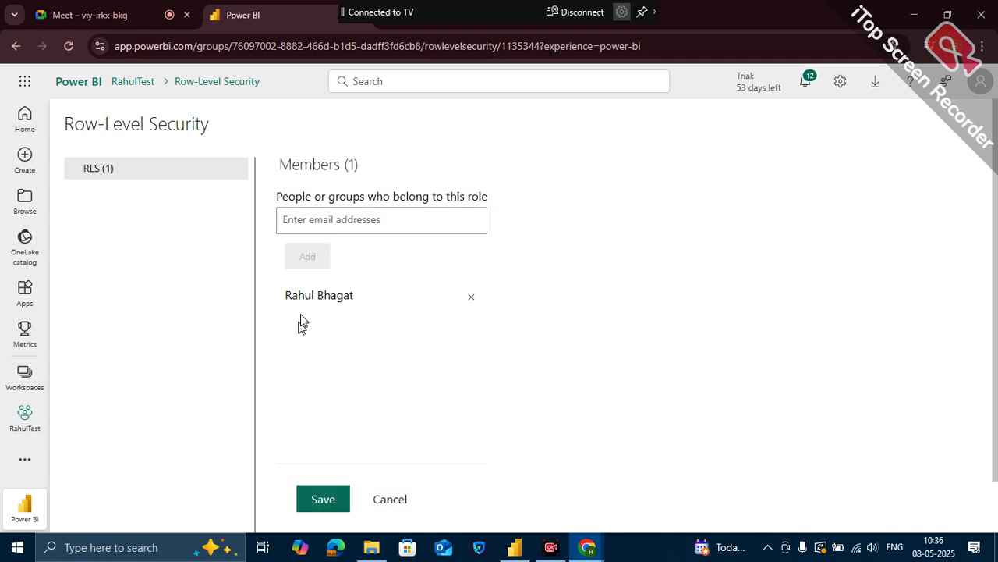
{"action": "left_click", "coordinate": [314, 498]}
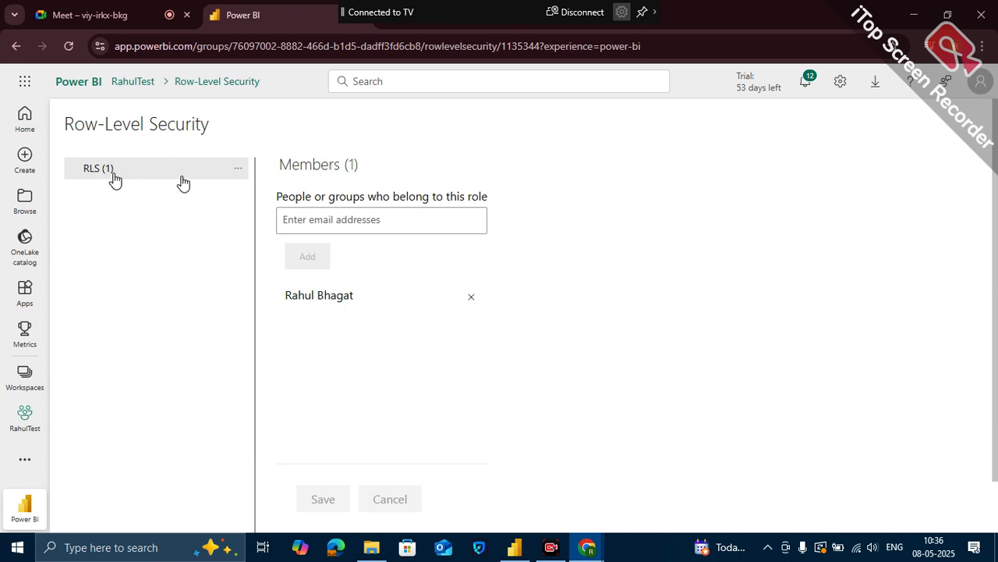
{"action": "left_click", "coordinate": [242, 170]}
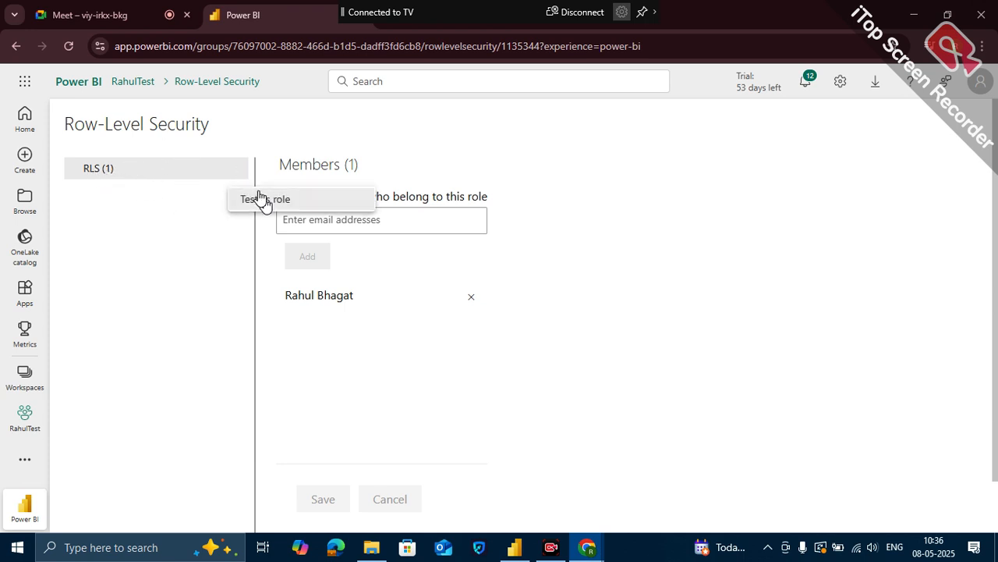
{"action": "left_click", "coordinate": [257, 196]}
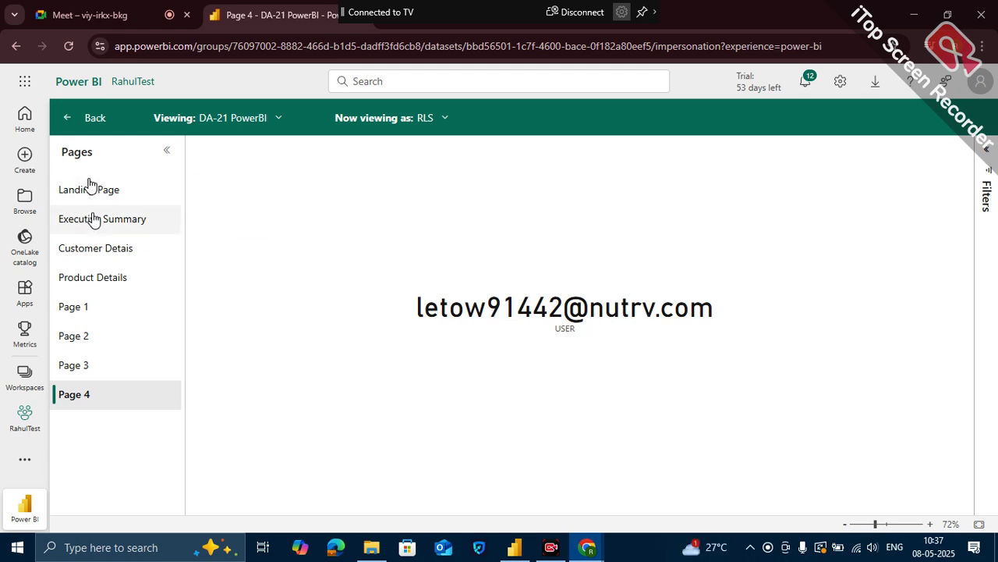
- Examine the Country slicer's options and the visuals on the Customer Detais page while viewing as the RLS role
{"action": "left_click", "coordinate": [99, 245]}
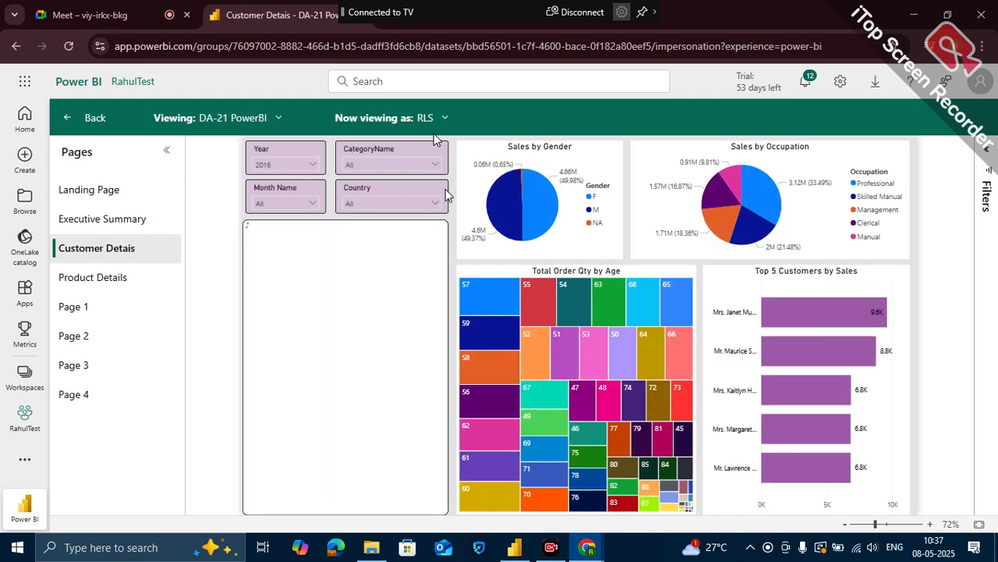
{"action": "left_click", "coordinate": [436, 204]}
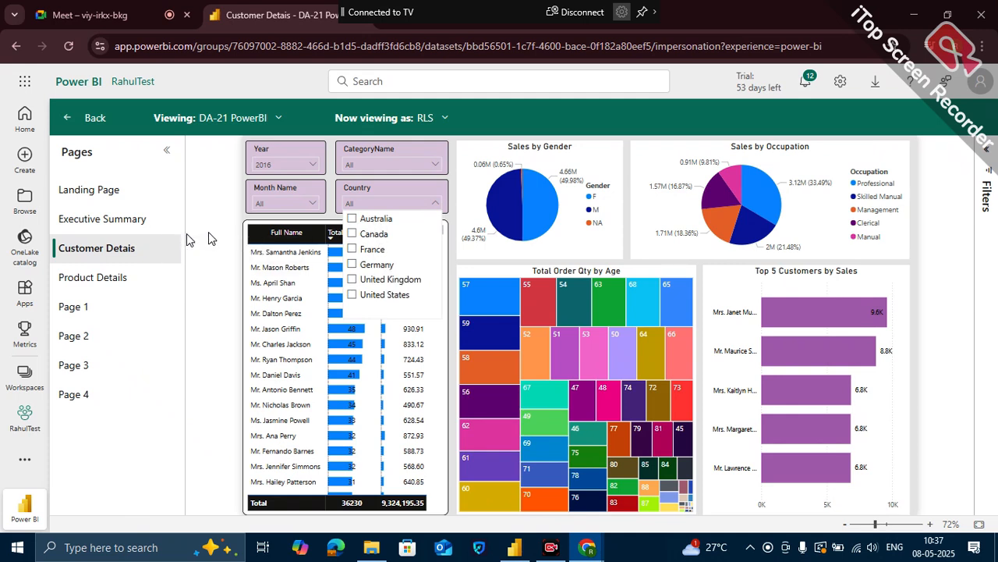
{"action": "left_click", "coordinate": [425, 409]}
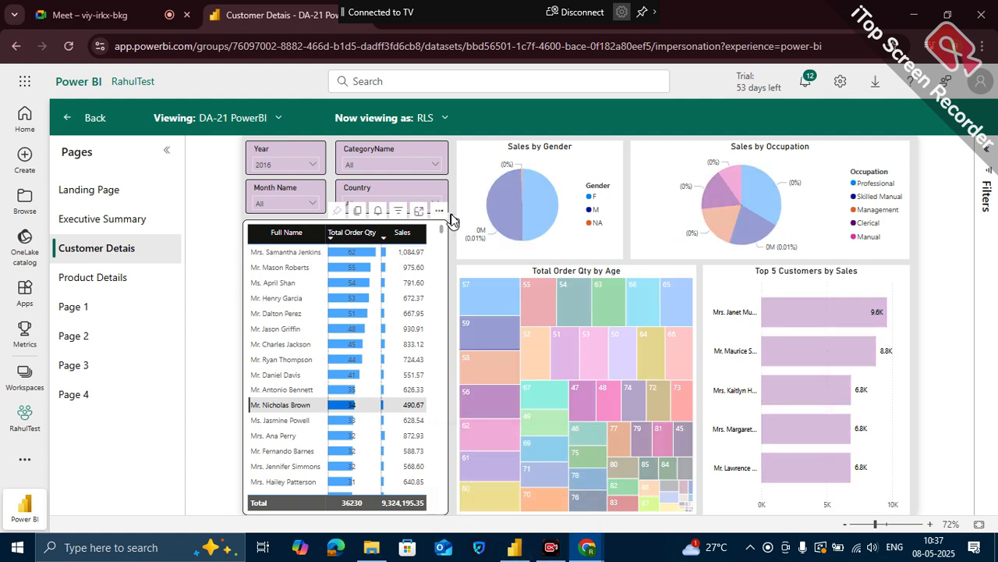
{"action": "left_click", "coordinate": [516, 212]}
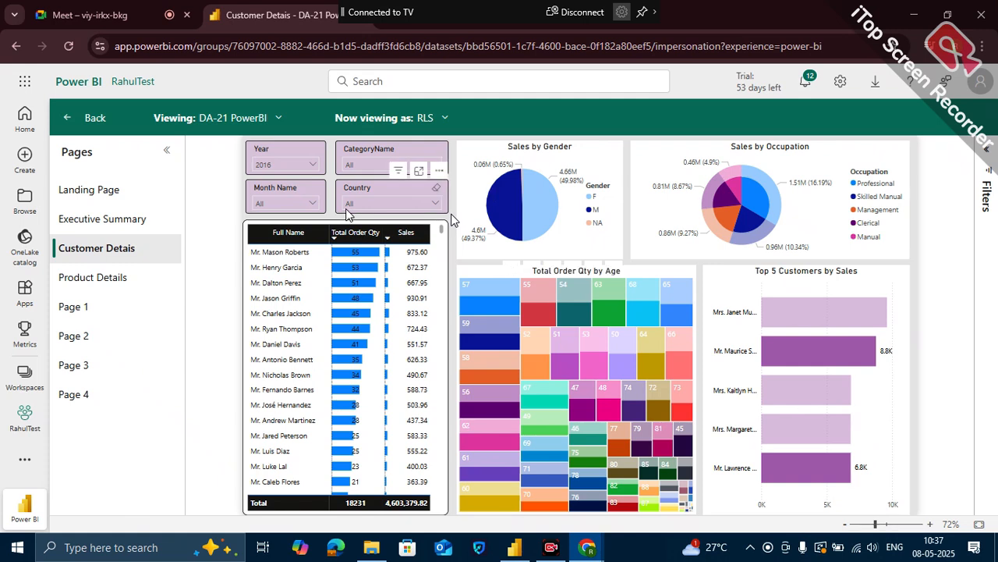
{"action": "left_click", "coordinate": [400, 204]}
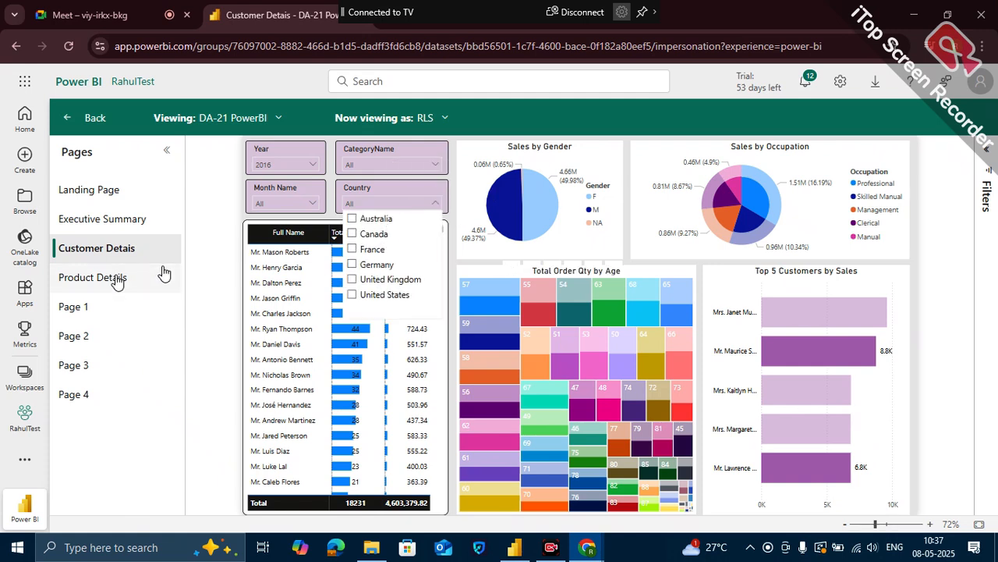
{"action": "left_click", "coordinate": [210, 269]}
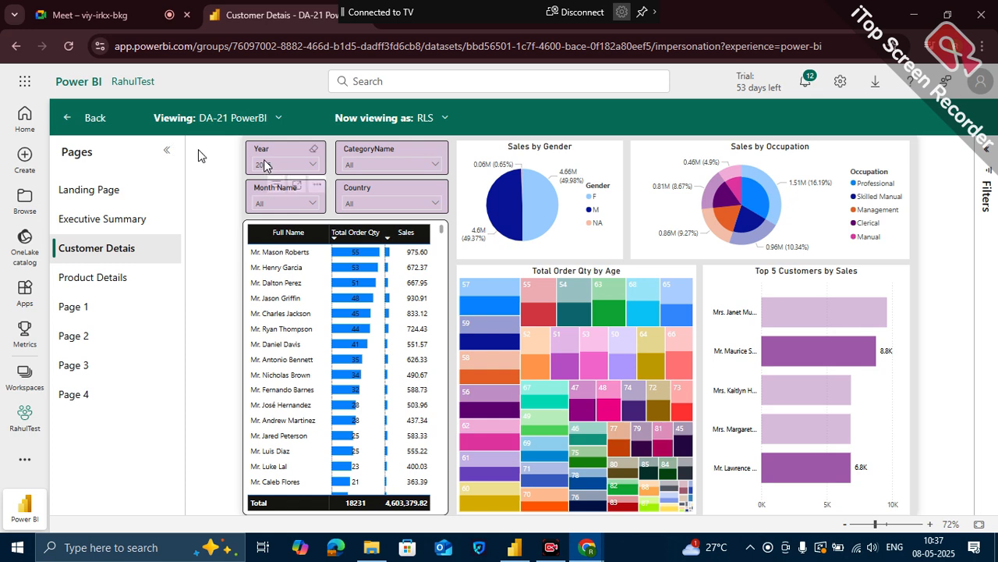
- View the report as the assigned member instead of the RLS role and check the Country slicer's options
{"action": "left_click", "coordinate": [451, 117]}
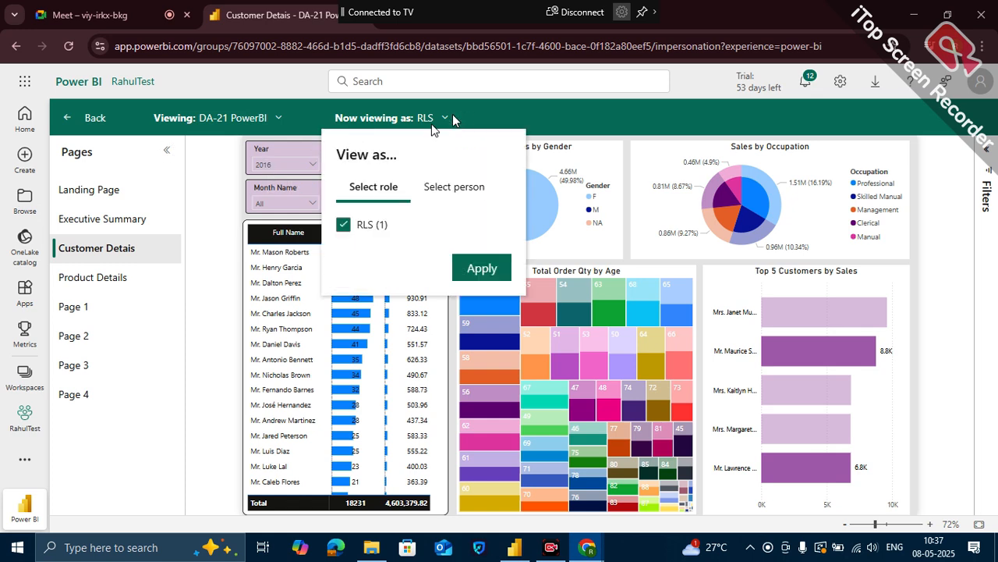
{"action": "left_click", "coordinate": [457, 186]}
{"action": "left_click", "coordinate": [389, 226]}
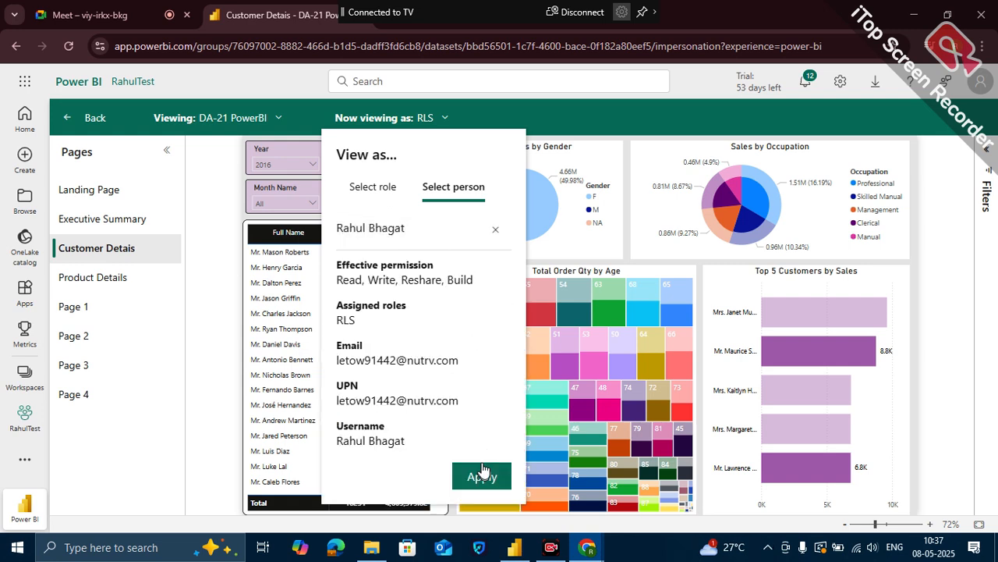
{"action": "left_click", "coordinate": [481, 476]}
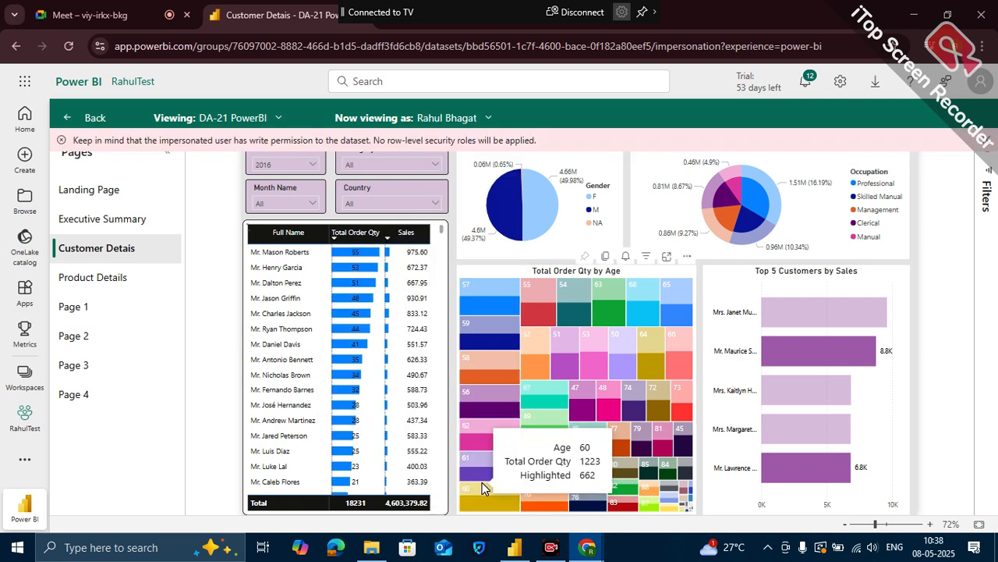
{"action": "left_click", "coordinate": [435, 203]}
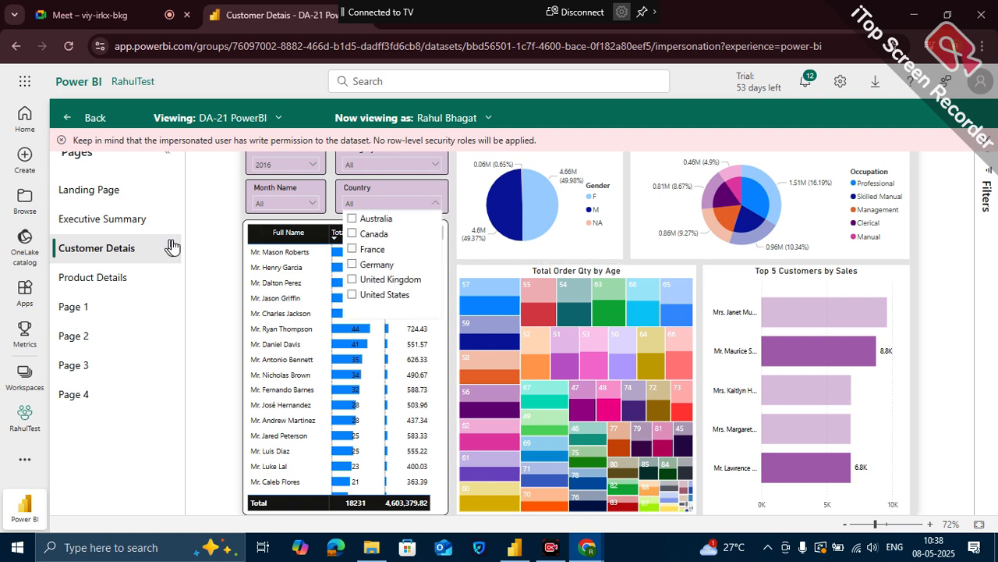
{"action": "left_click", "coordinate": [208, 253]}
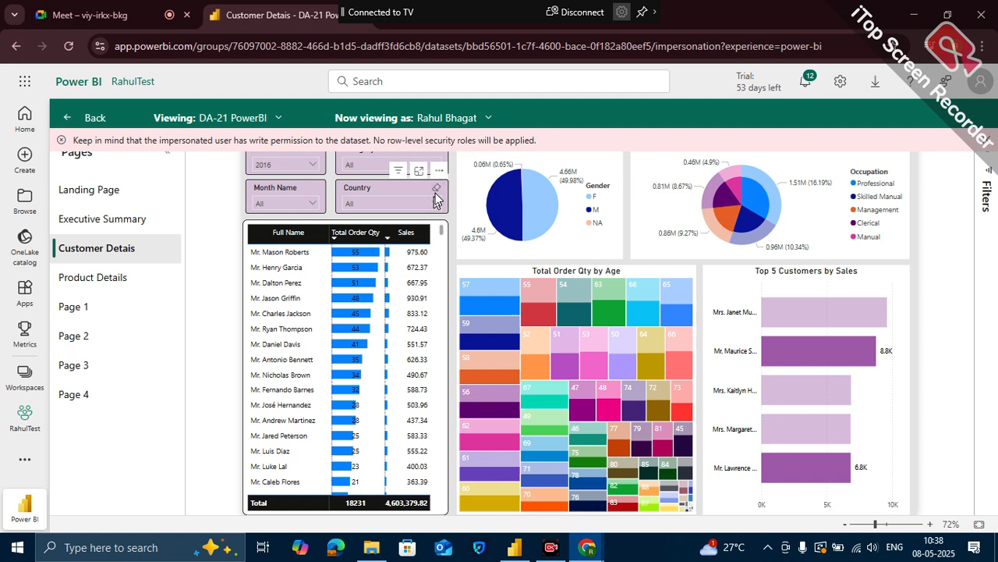
{"action": "left_click", "coordinate": [435, 202]}
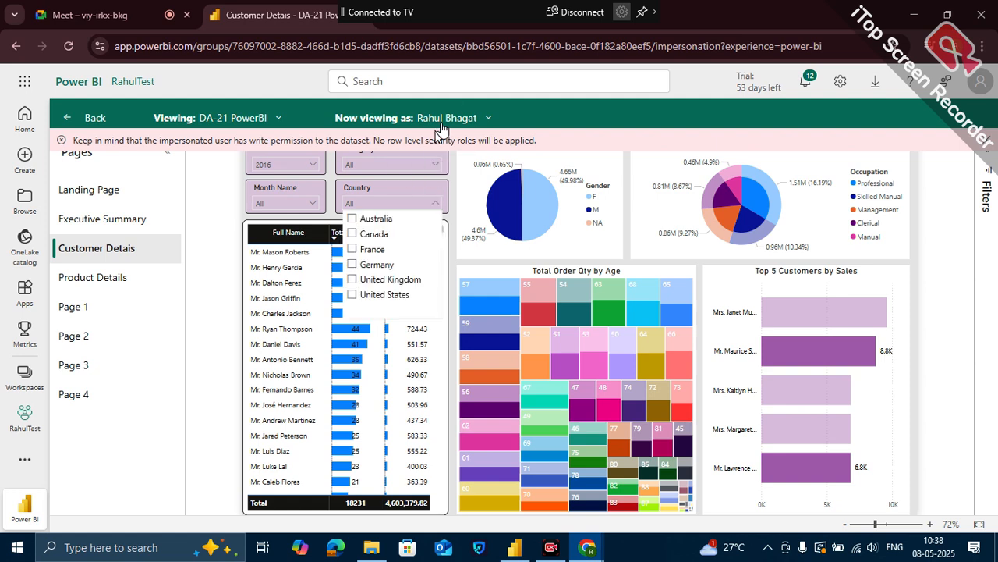
- Clear the selected person from the View as settings and switch to Power BI Desktop
{"action": "left_click", "coordinate": [488, 118]}
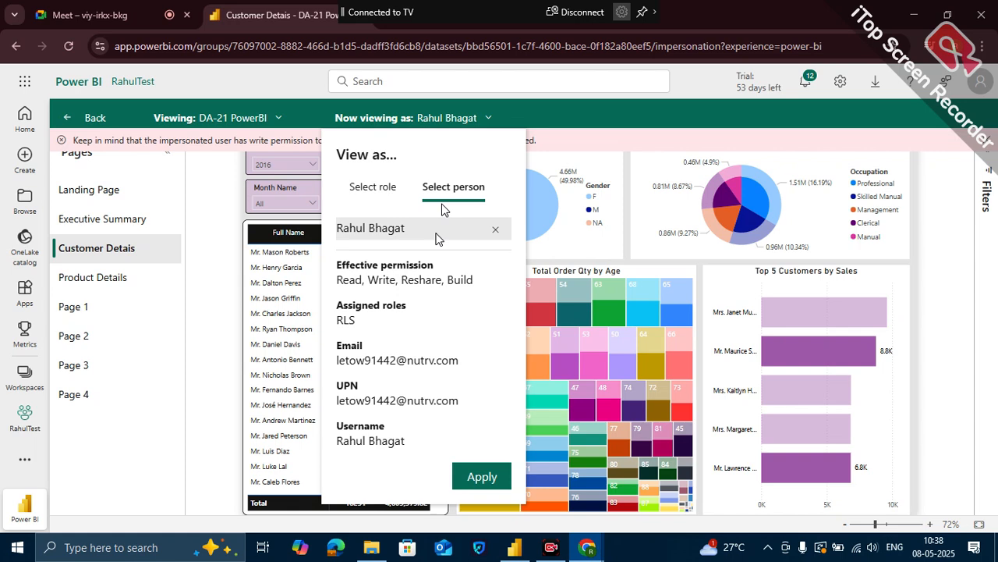
{"action": "left_click", "coordinate": [495, 229]}
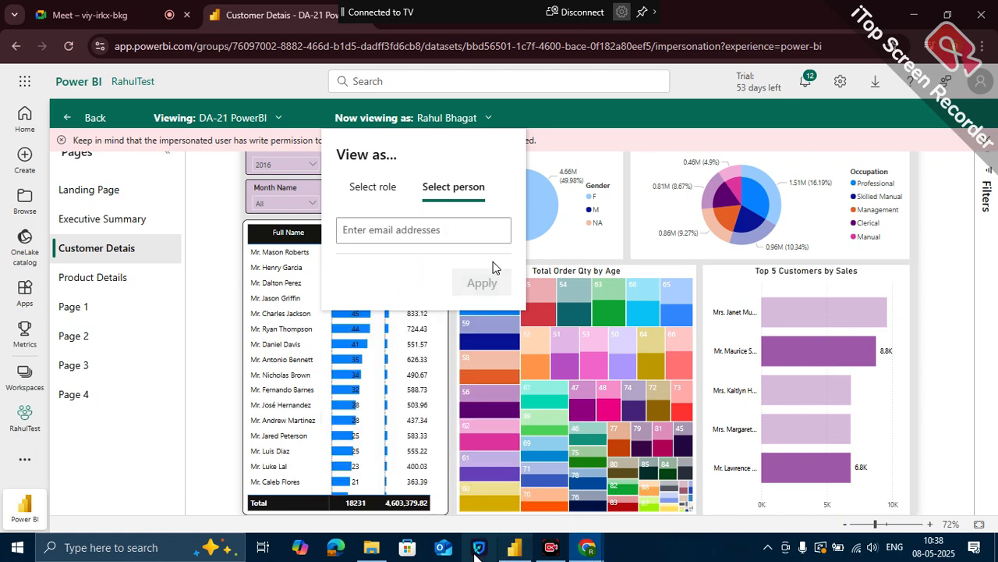
{"action": "left_click", "coordinate": [515, 547]}
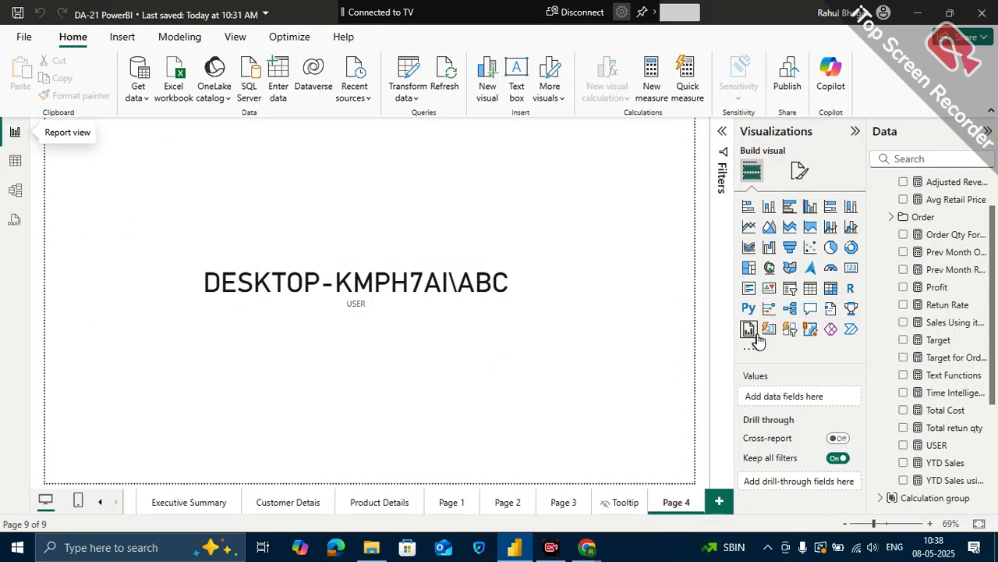
- Convert the USER card on Page 4 to a table and copy the user value from its row
{"action": "left_click", "coordinate": [811, 288]}
{"action": "key", "text": "Delete"}
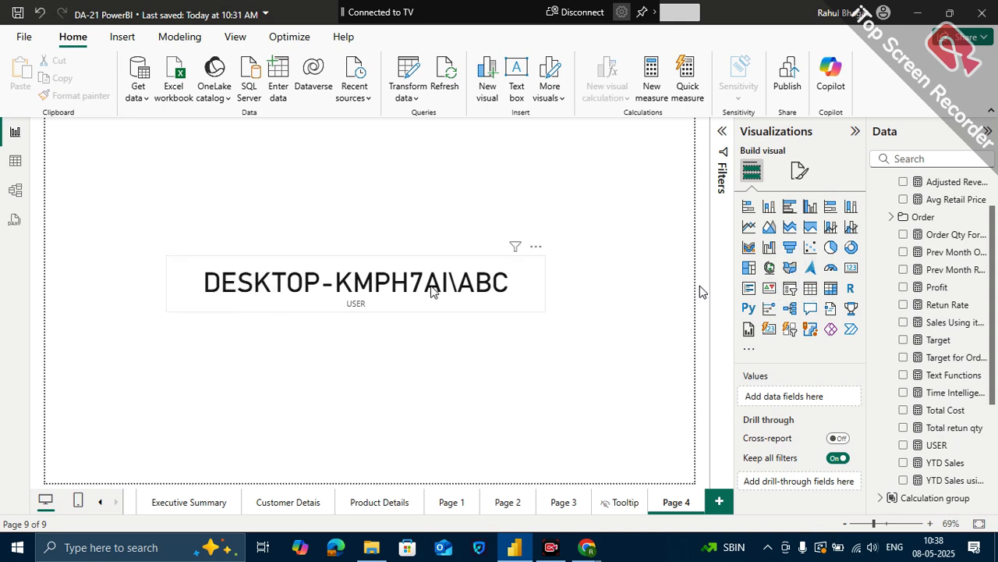
{"action": "left_click", "coordinate": [367, 296]}
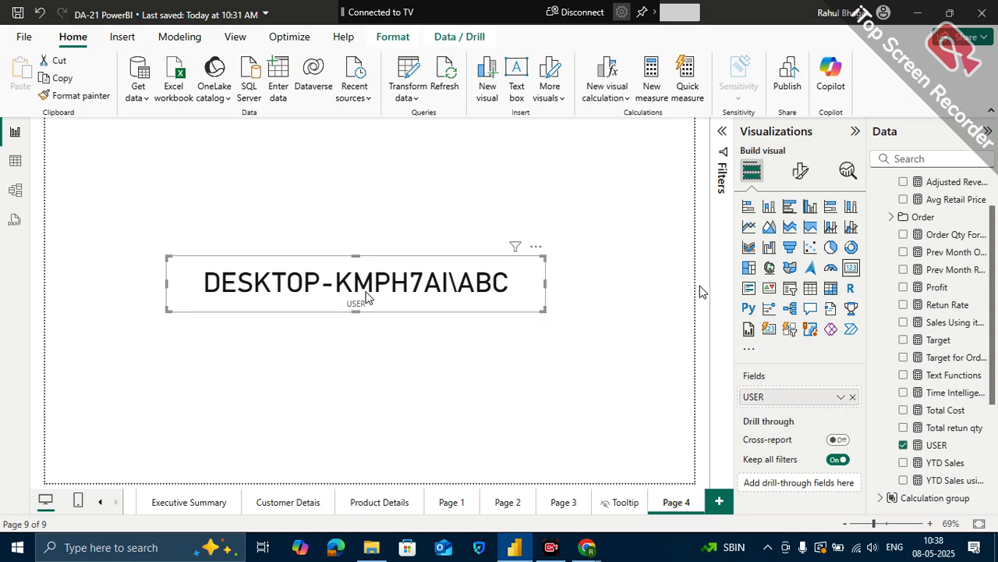
{"action": "left_click", "coordinate": [811, 288]}
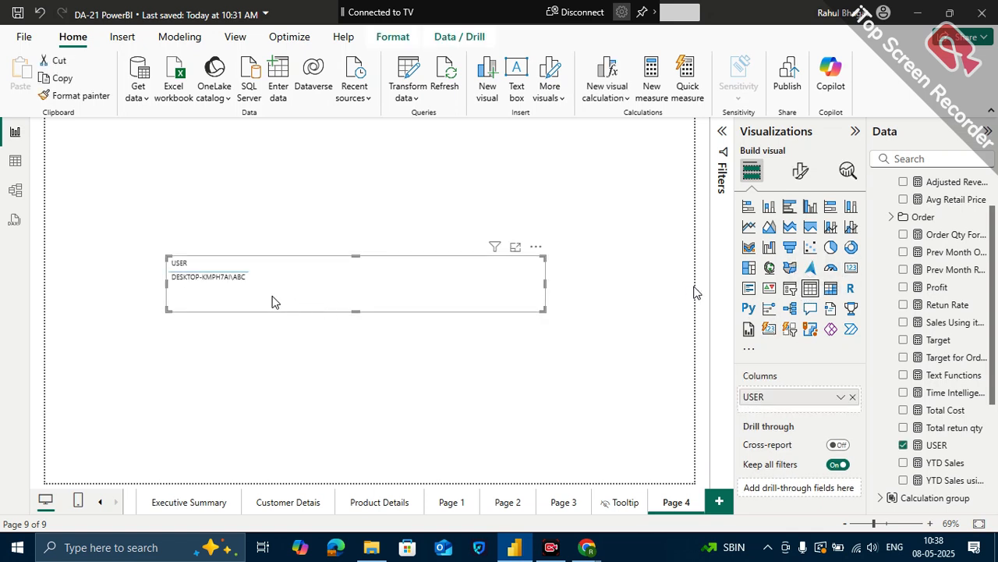
{"action": "right_click", "coordinate": [240, 281]}
{"action": "mouse_move", "coordinate": [301, 282]}
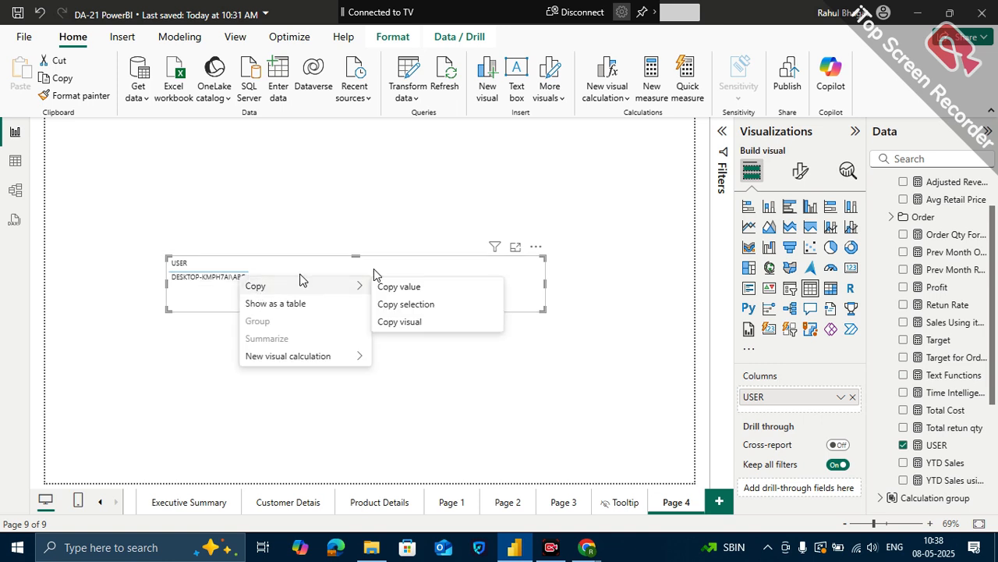
{"action": "left_click", "coordinate": [434, 286]}
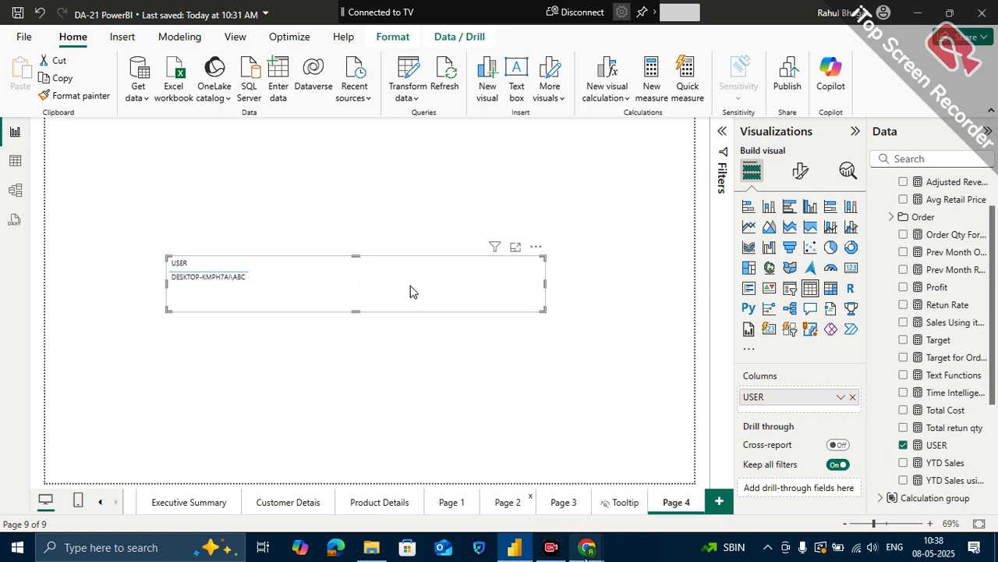
- Switch to the browser and try the copied user value as the person to view the report as
{"action": "mouse_move", "coordinate": [586, 555]}
{"action": "left_click", "coordinate": [484, 468]}
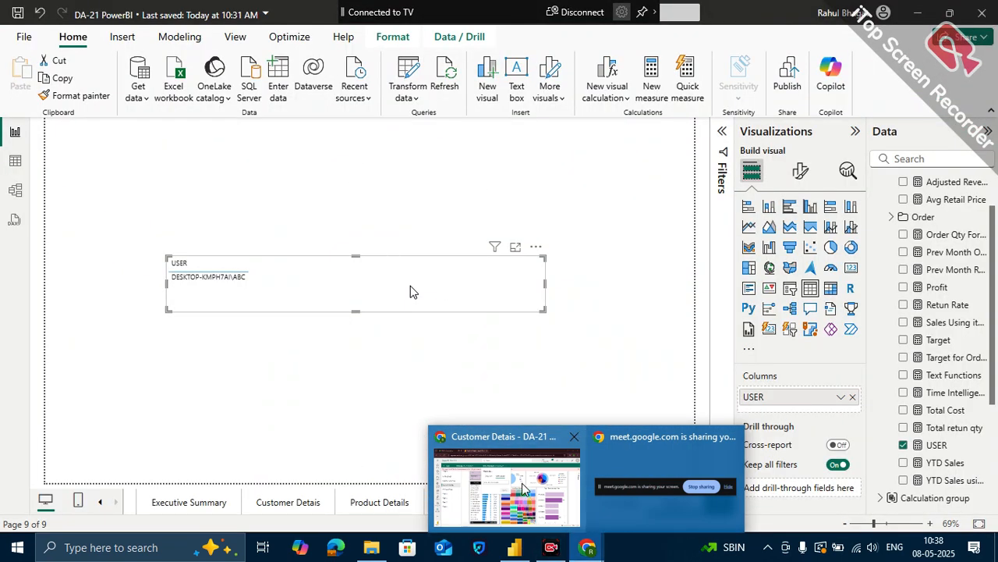
{"action": "mouse_move", "coordinate": [522, 482]}
{"action": "left_click", "coordinate": [437, 232]}
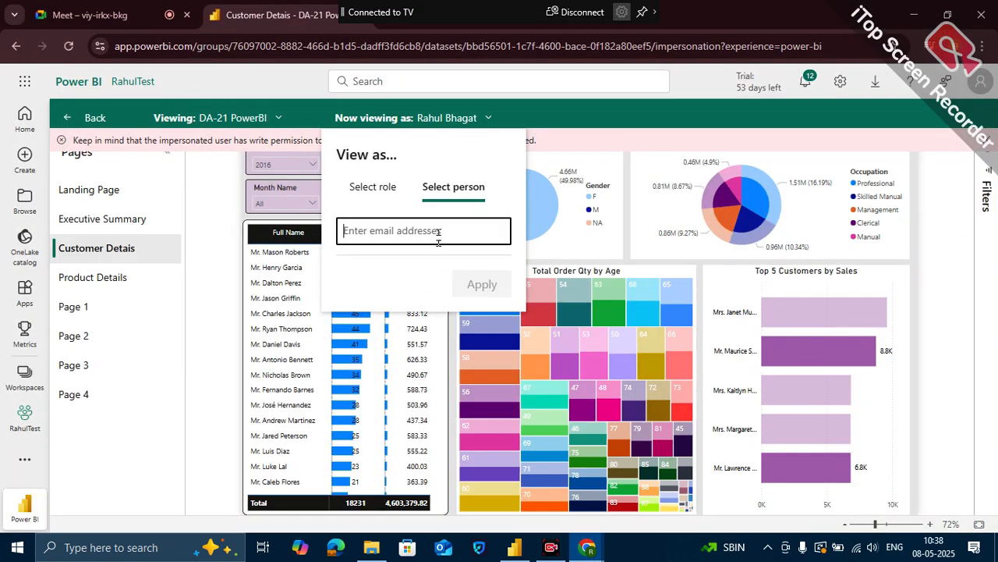
{"action": "key", "text": "ctrl+v"}
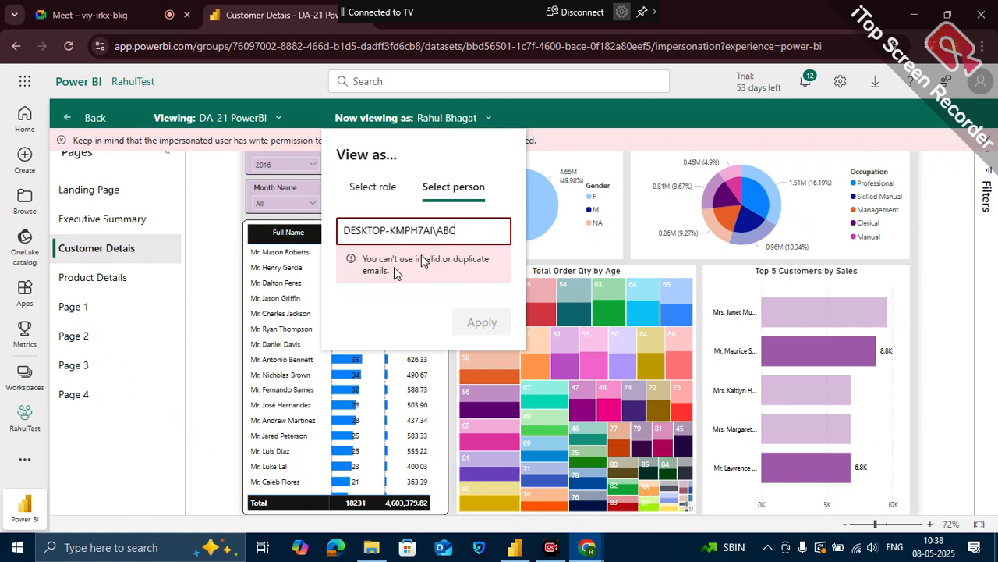
{"action": "left_click_drag", "start_coordinate": [473, 227], "coordinate": [320, 234]}
{"action": "key", "text": "BackSpace"}
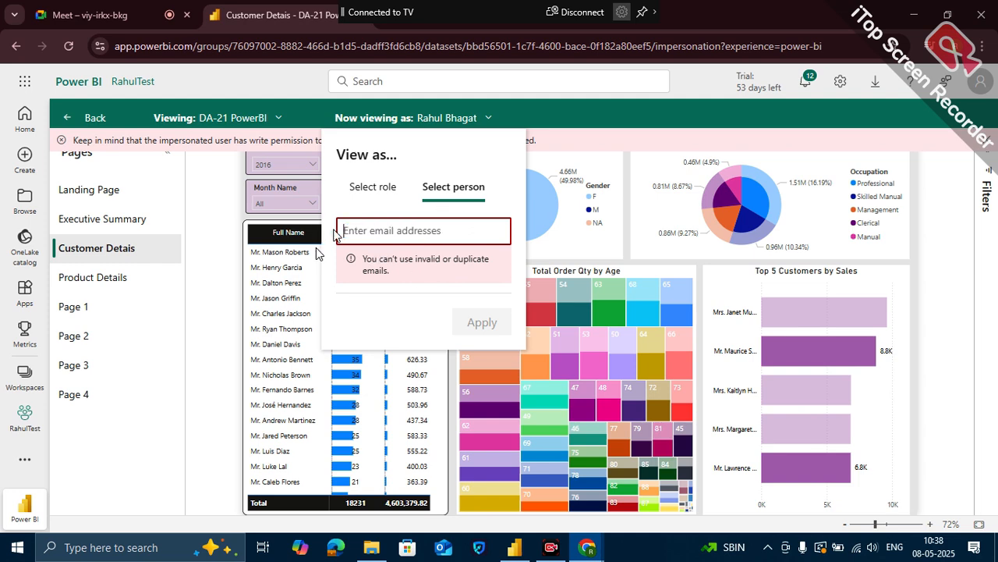
- View the report as the RLS role and check the options in the Country slicer
{"action": "left_click", "coordinate": [390, 189]}
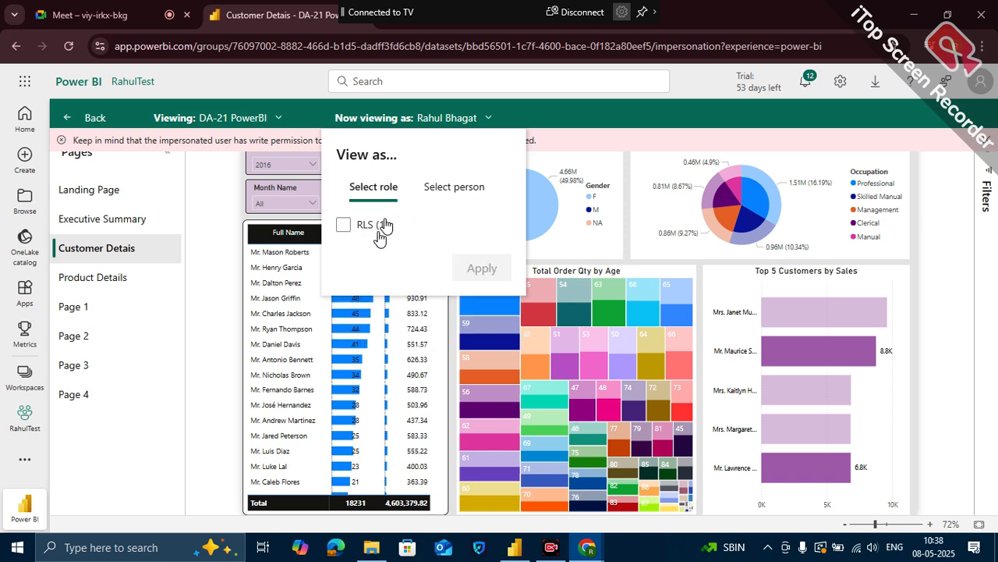
{"action": "left_click", "coordinate": [382, 226]}
{"action": "left_click", "coordinate": [493, 265]}
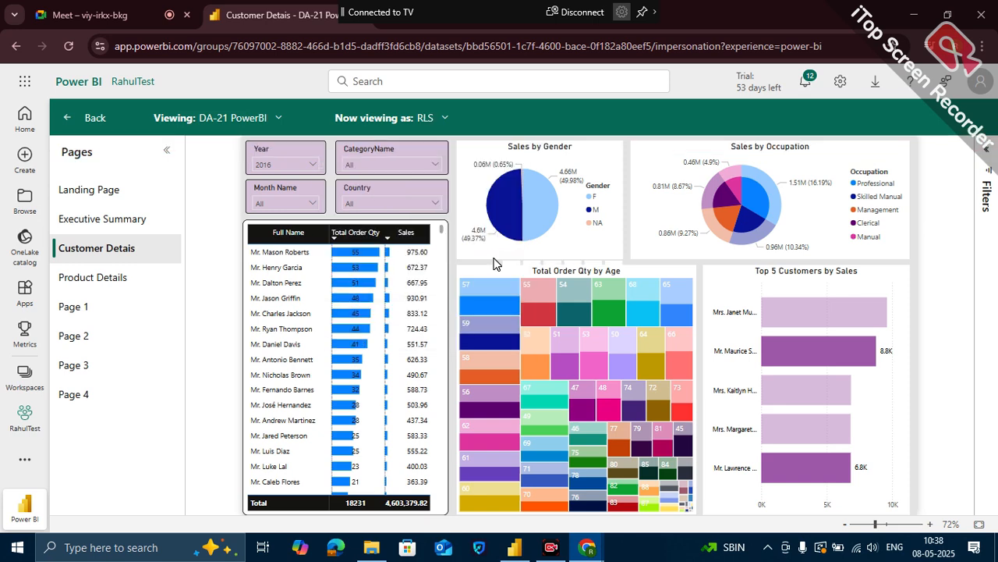
{"action": "left_click", "coordinate": [434, 203]}
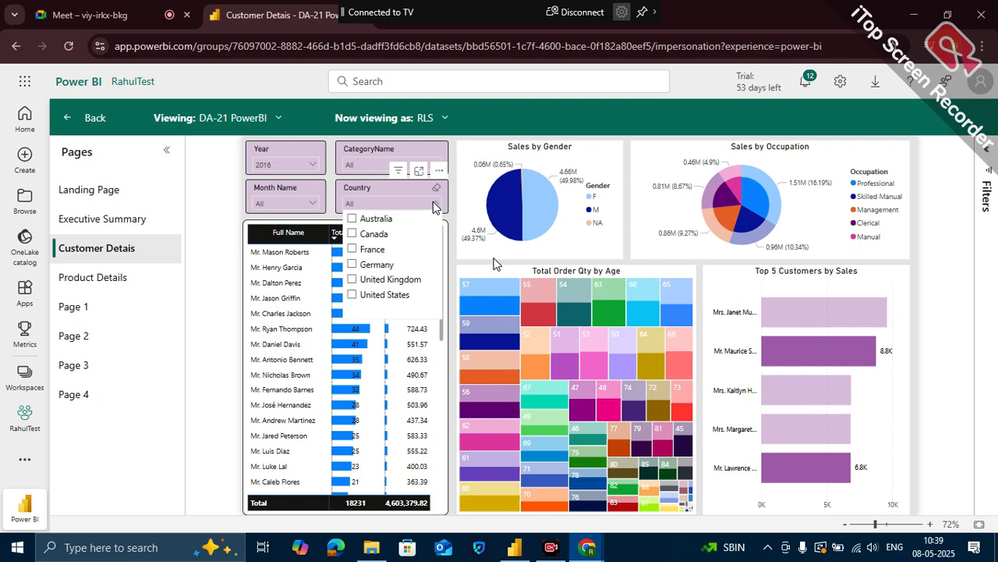
{"action": "left_click", "coordinate": [230, 281]}
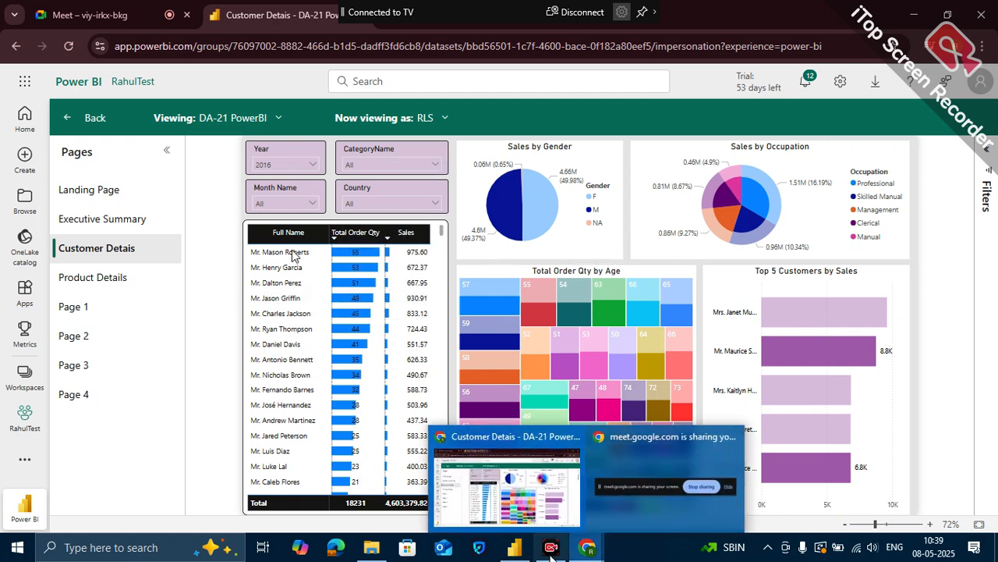
- Switch to Power BI Desktop, change the USER table to a card, and move it slightly on the page
{"action": "mouse_move", "coordinate": [520, 552]}
{"action": "left_click", "coordinate": [499, 490]}
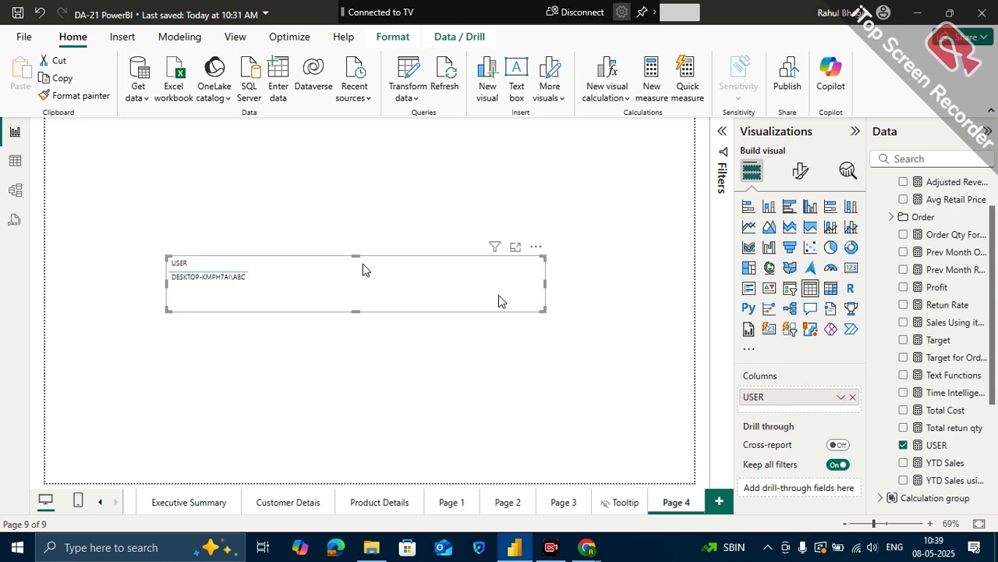
{"action": "left_click", "coordinate": [851, 267]}
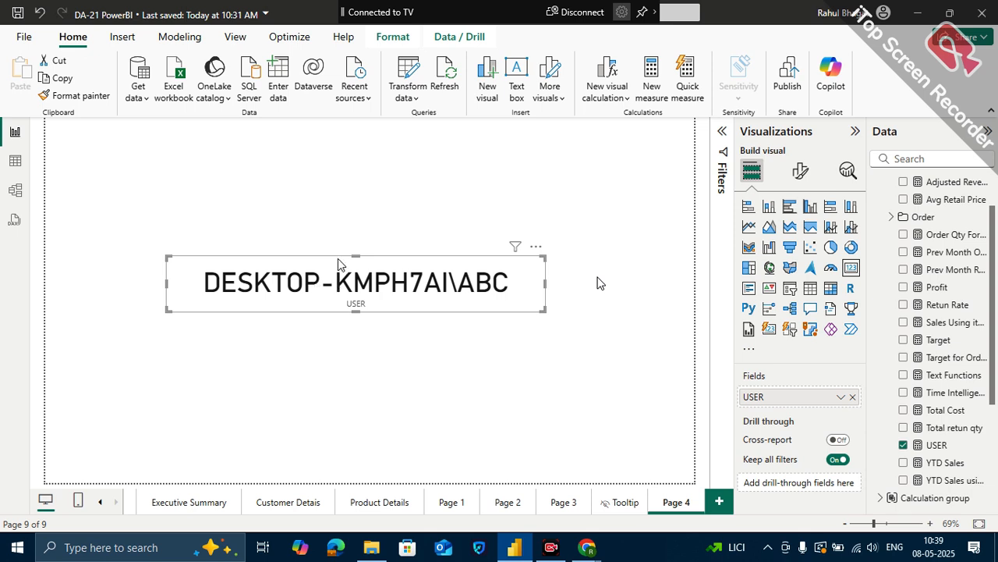
{"action": "left_click_drag", "start_coordinate": [358, 267], "coordinate": [375, 279]}
{"action": "left_click", "coordinate": [426, 247]}
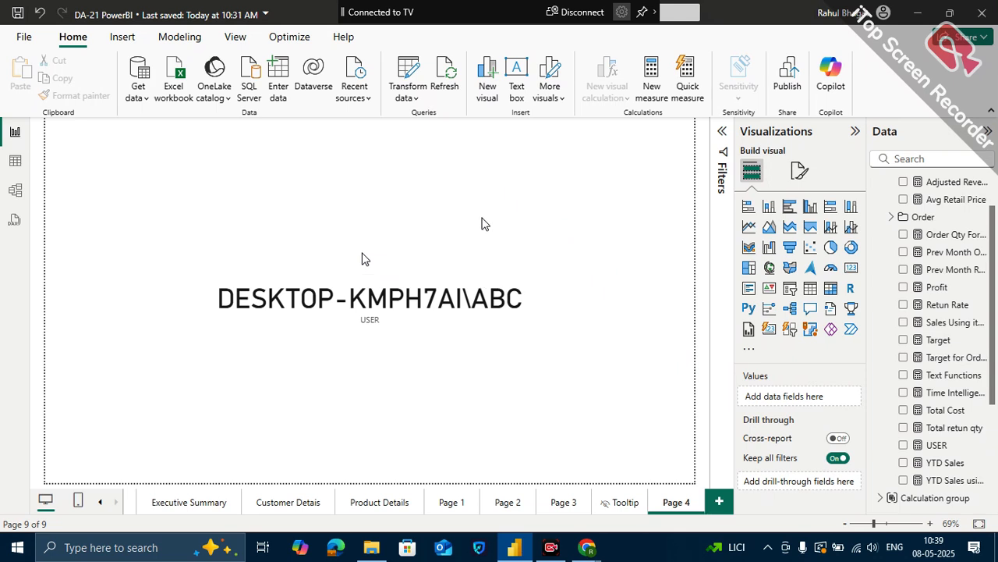
{"action": "left_click", "coordinate": [404, 288]}
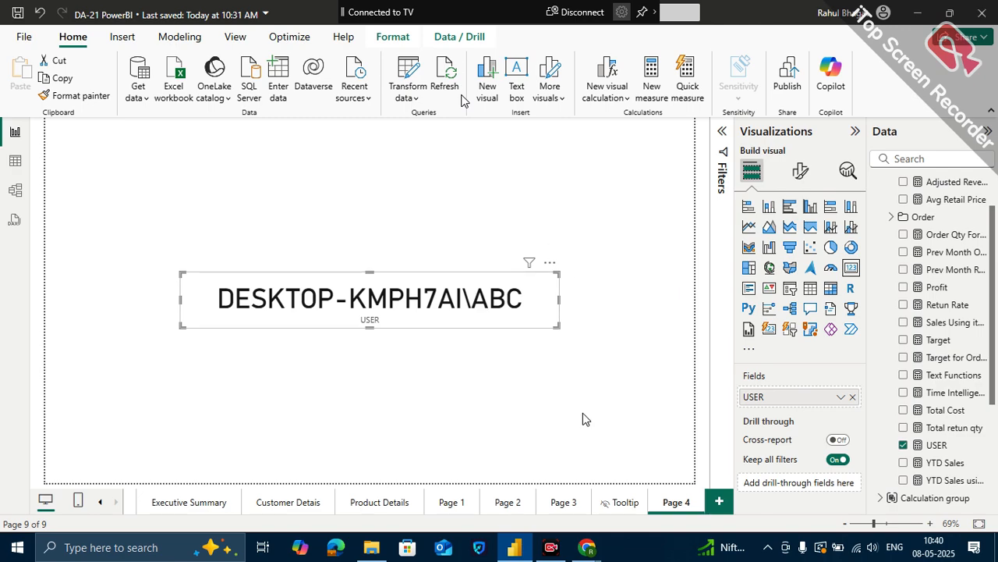
- Switch to the Google Meet call in the browser, admit the waiting participant, and close the participant list
{"action": "mouse_move", "coordinate": [588, 547]}
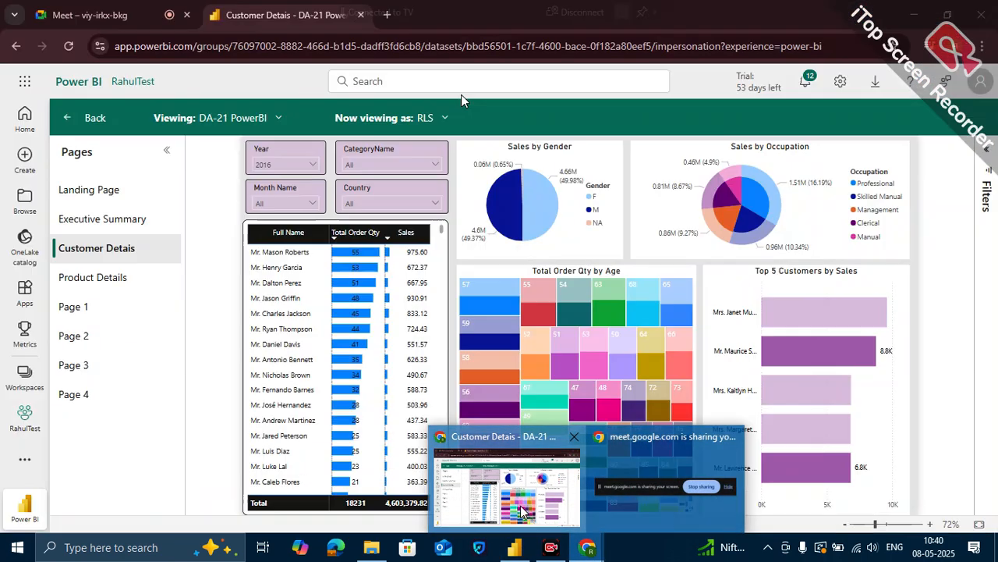
{"action": "left_click", "coordinate": [577, 505]}
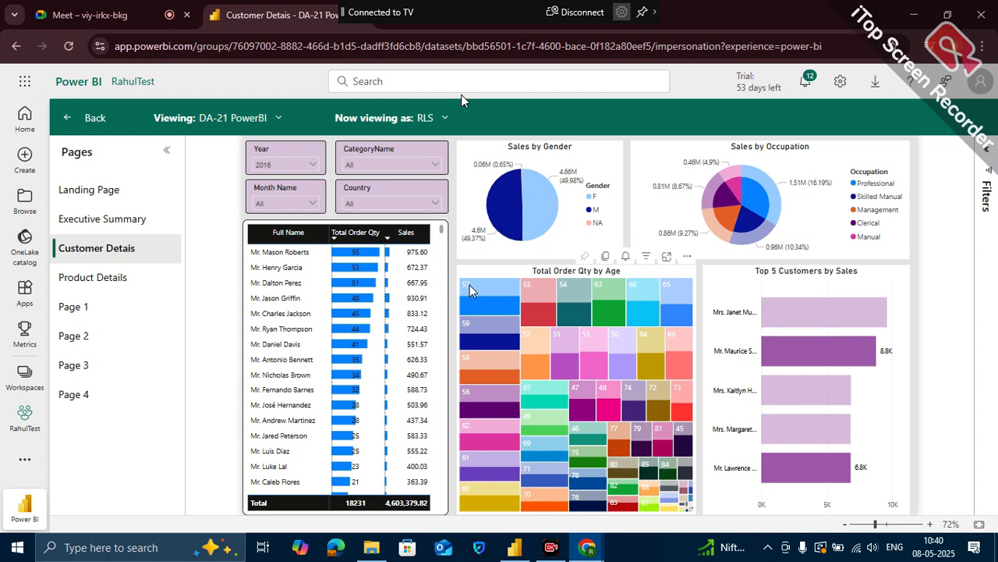
{"action": "left_click", "coordinate": [90, 15]}
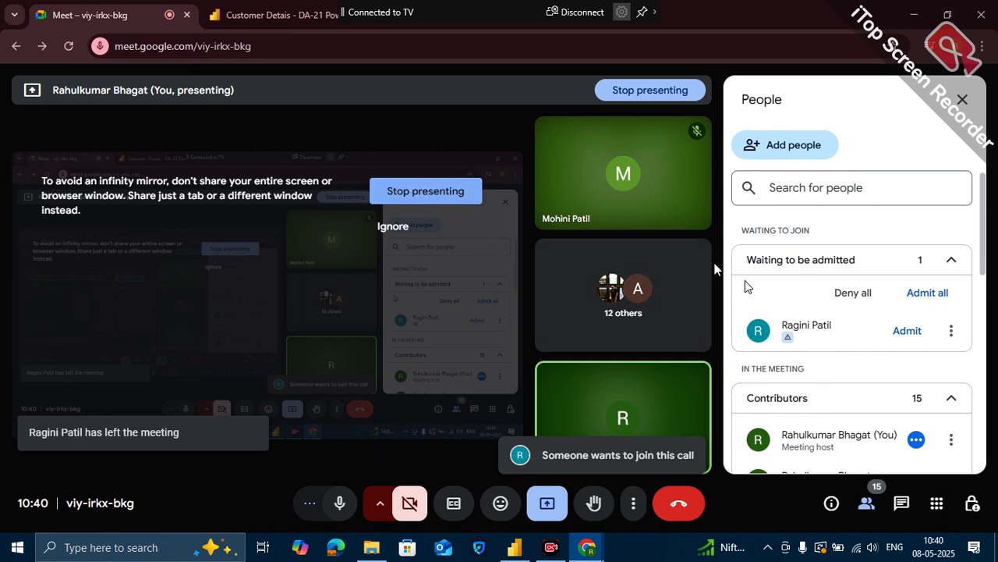
{"action": "left_click", "coordinate": [905, 331]}
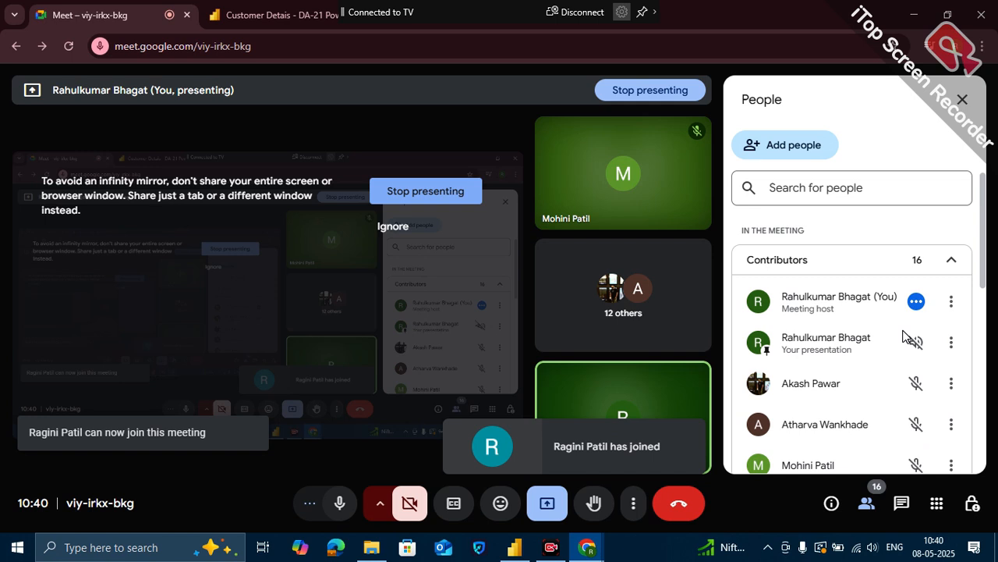
{"action": "left_click", "coordinate": [963, 101]}
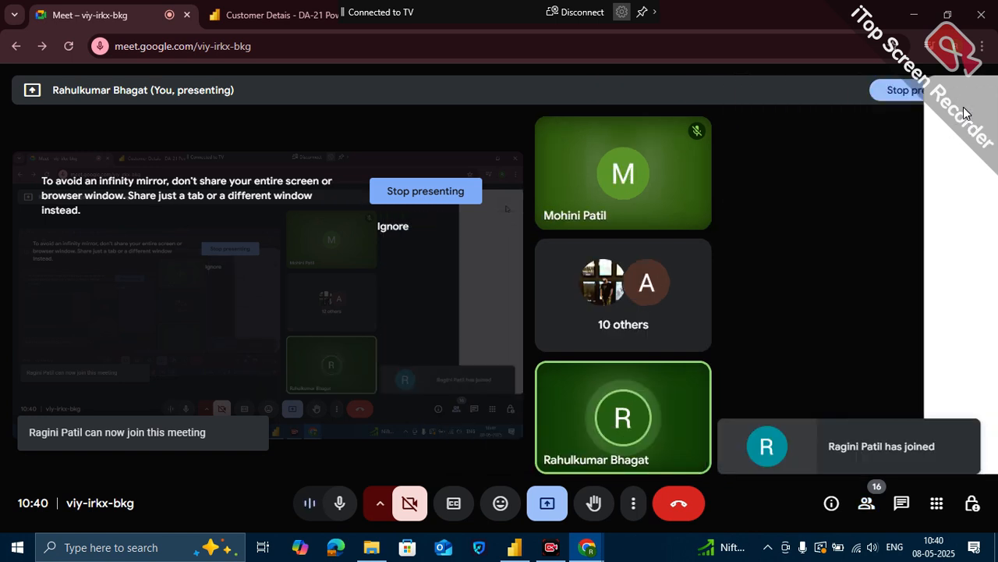
- Switch to Power BI Desktop, save the DA-21 PowerBI report, and close it
{"action": "mouse_move", "coordinate": [514, 540]}
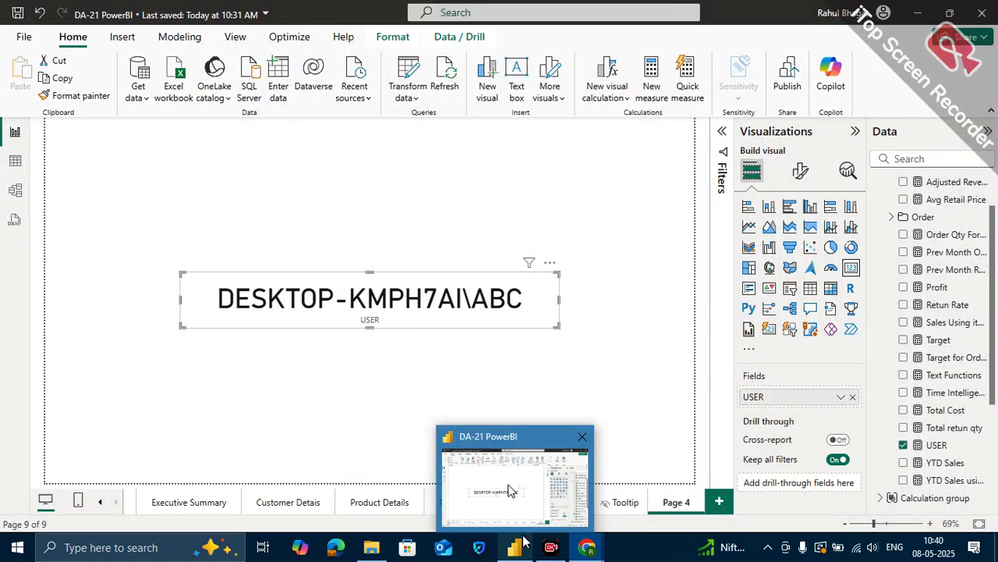
{"action": "left_click", "coordinate": [506, 468]}
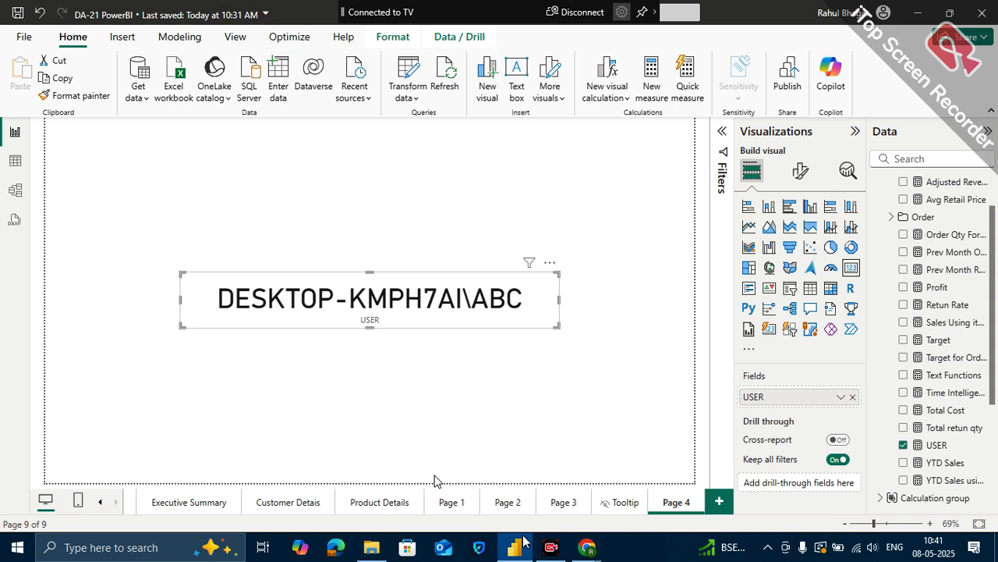
{"action": "left_click", "coordinate": [623, 400]}
{"action": "left_click", "coordinate": [15, 9]}
{"action": "left_click", "coordinate": [982, 11]}
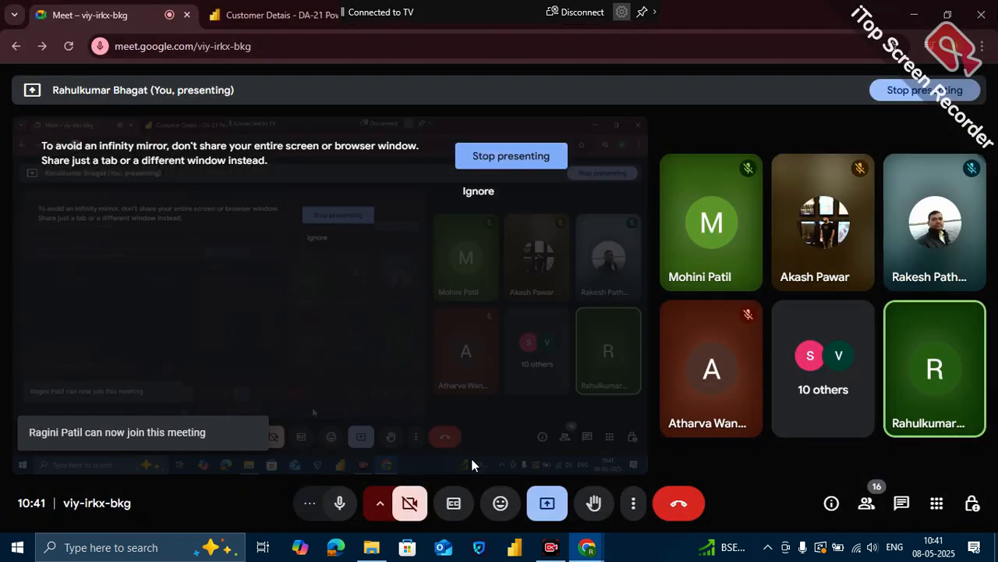
- Relaunch Power BI Desktop and look for DA-21 PowerBI among the recent files
{"action": "left_click", "coordinate": [512, 549]}
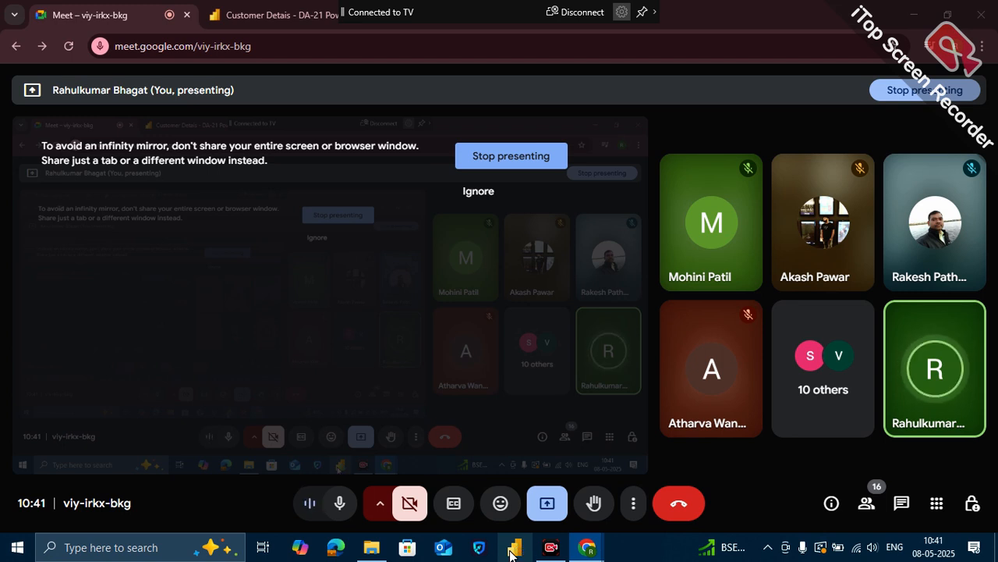
{"action": "left_click", "coordinate": [510, 550]}
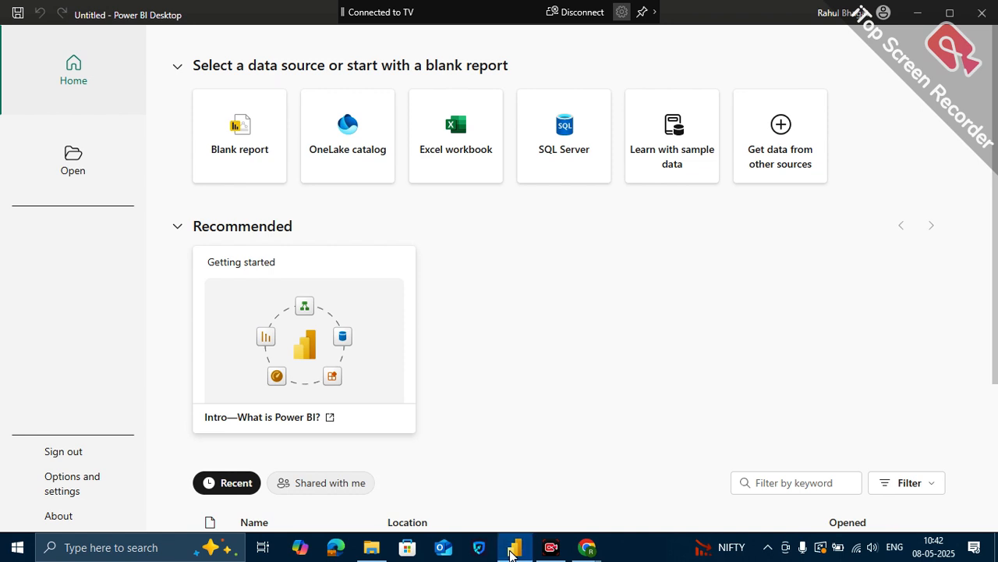
{"action": "mouse_move", "coordinate": [512, 551]}
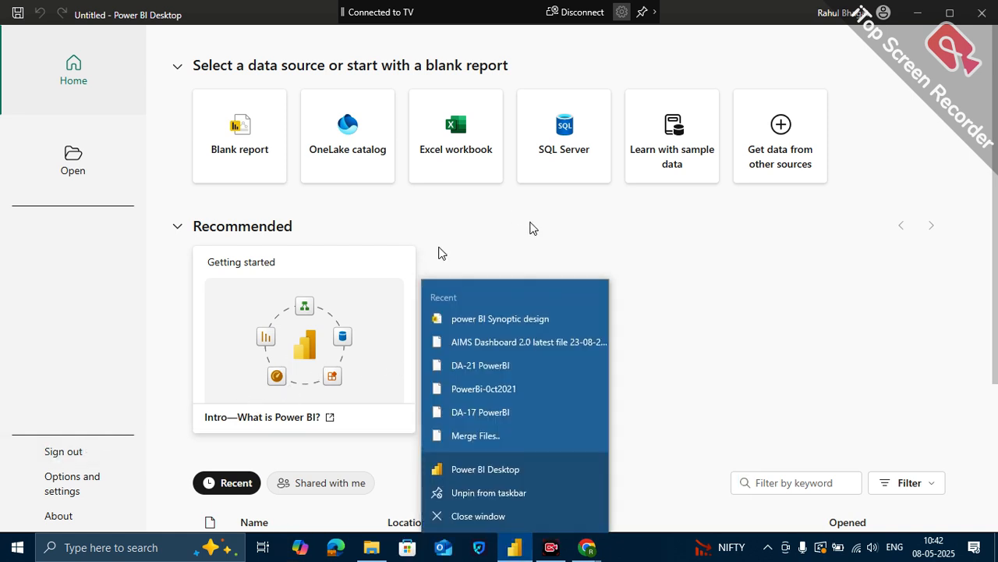
{"action": "left_click", "coordinate": [546, 365]}
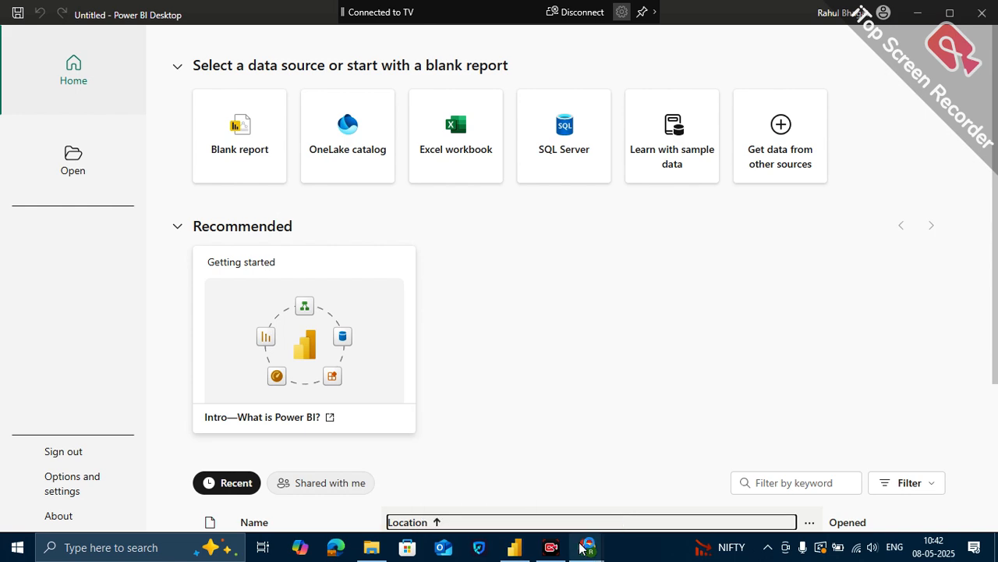
- Switch to the Power BI service in the browser, leave the role test view, and open the signed-in account's profile
{"action": "mouse_move", "coordinate": [583, 546]}
{"action": "mouse_move", "coordinate": [551, 506]}
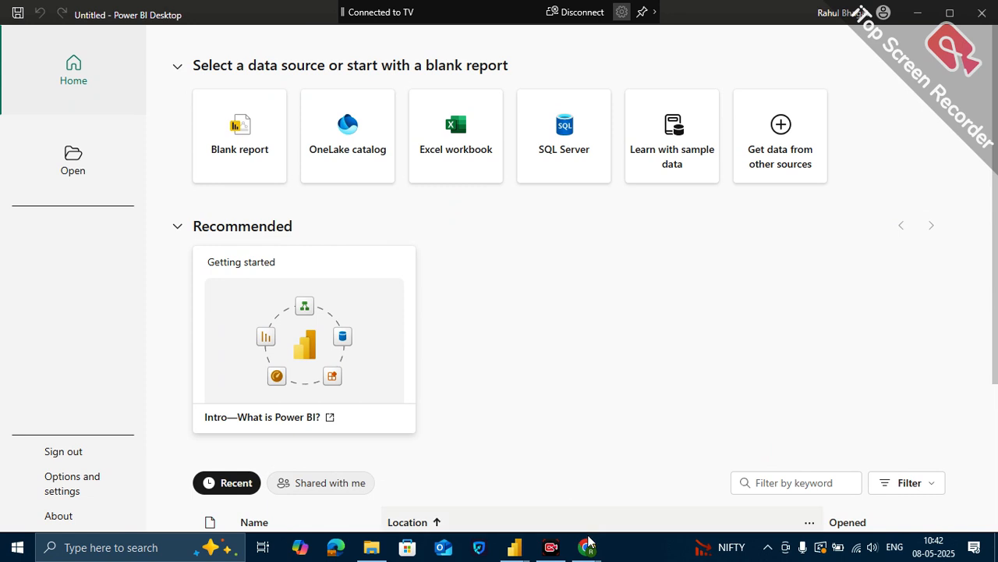
{"action": "mouse_move", "coordinate": [593, 552]}
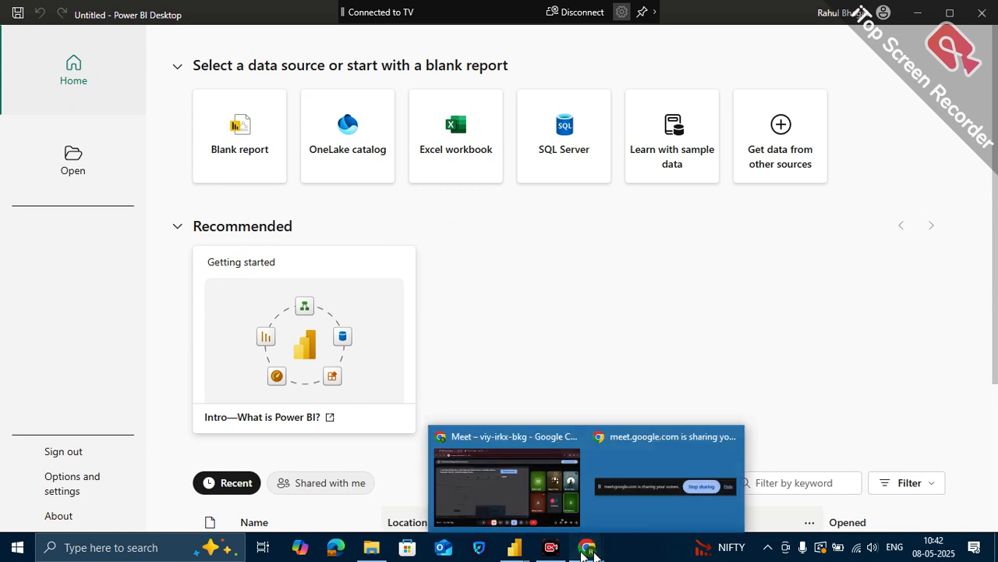
{"action": "left_click", "coordinate": [507, 483]}
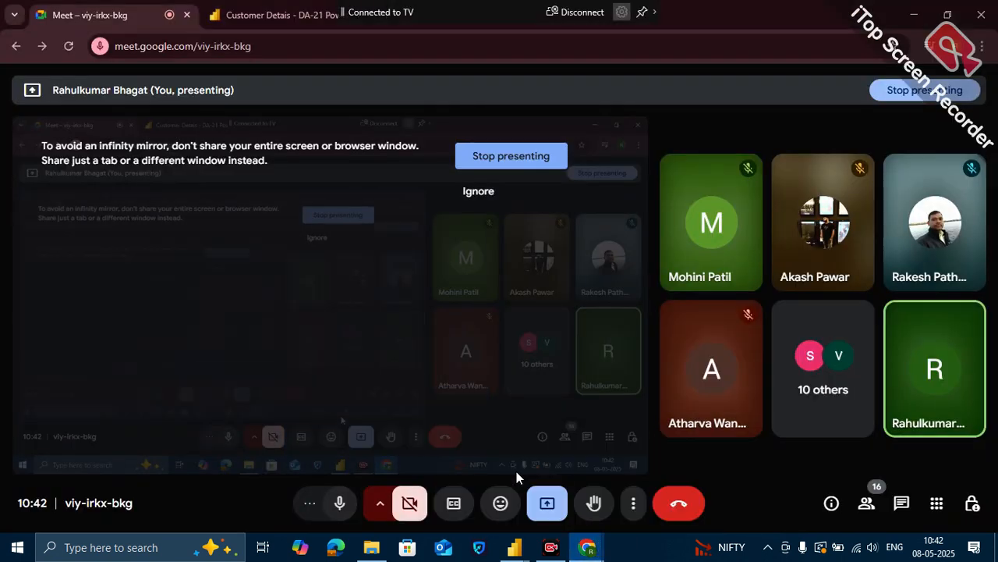
{"action": "left_click", "coordinate": [297, 13]}
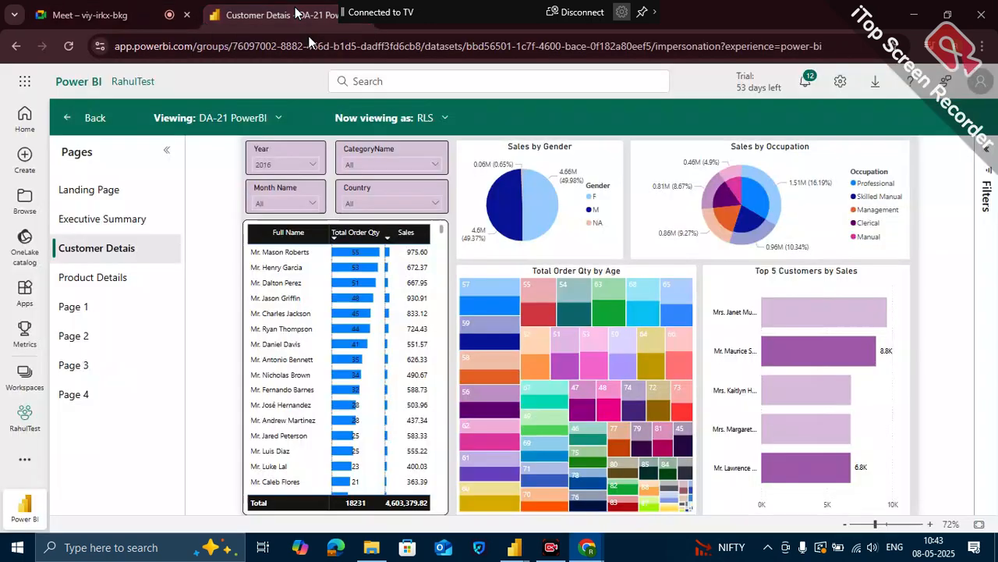
{"action": "left_click", "coordinate": [95, 117]}
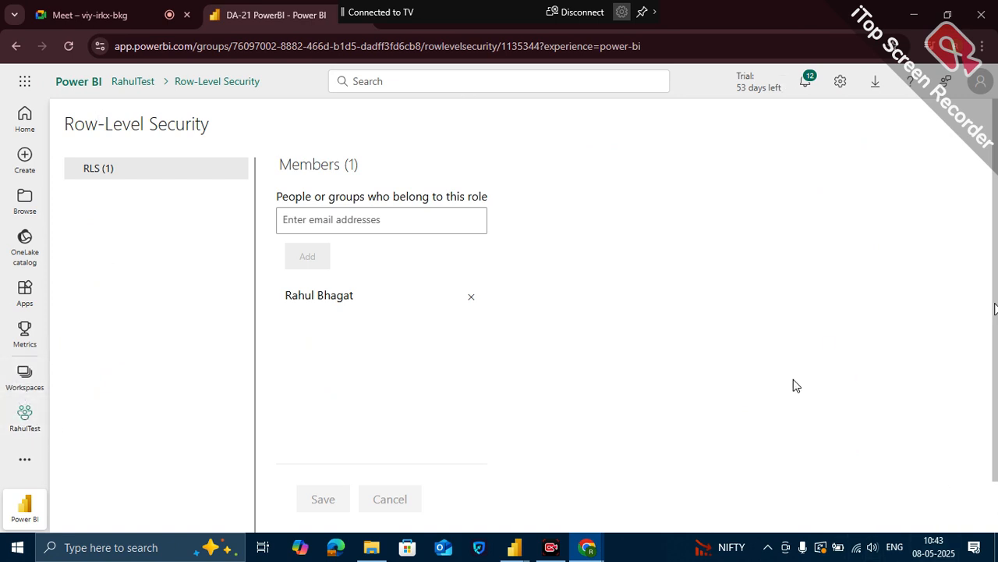
{"action": "left_click", "coordinate": [985, 85]}
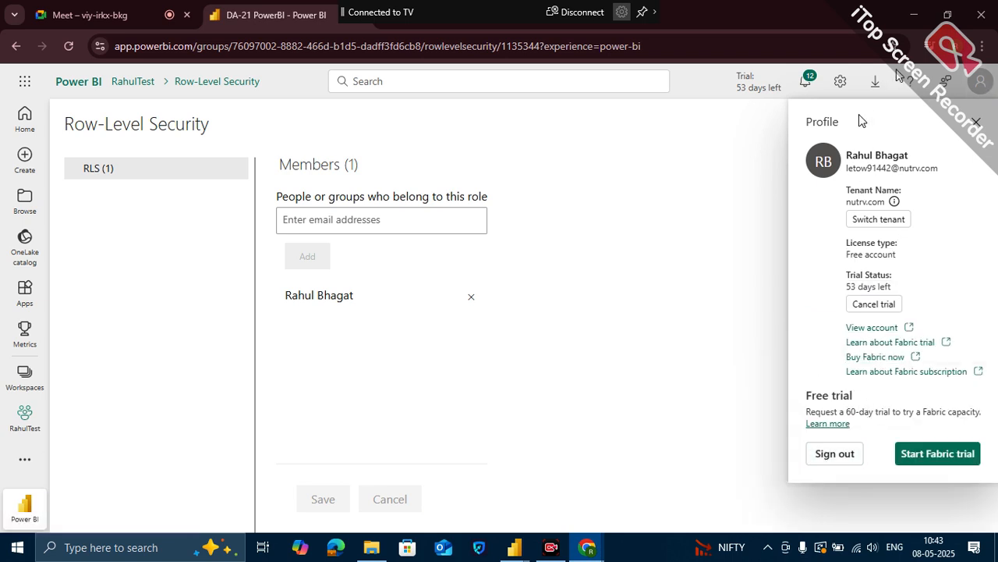
- Open the connections and gateways management page and list all types of on-premises data gateways
{"action": "left_click", "coordinate": [842, 86]}
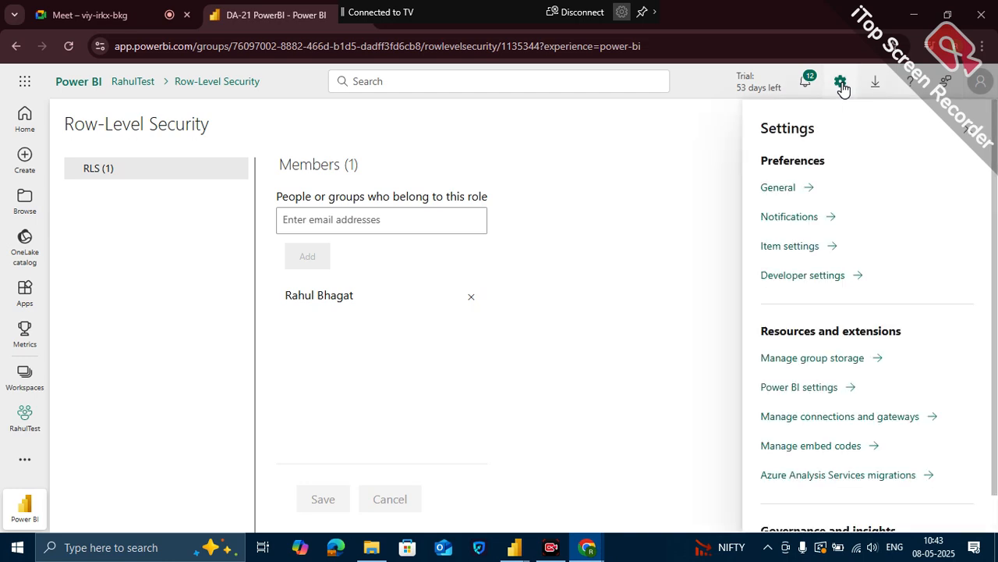
{"action": "left_click", "coordinate": [813, 419]}
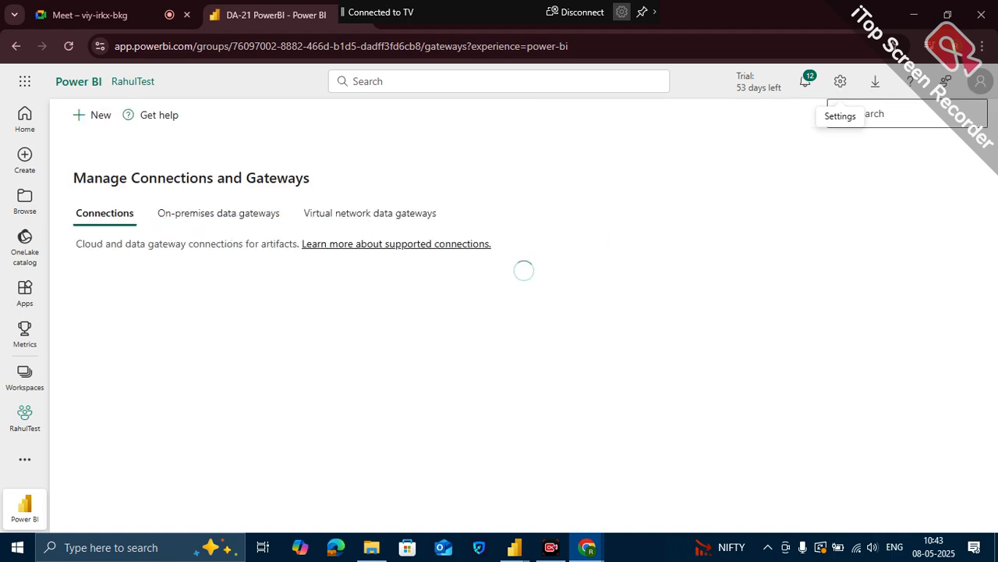
{"action": "left_click", "coordinate": [216, 213]}
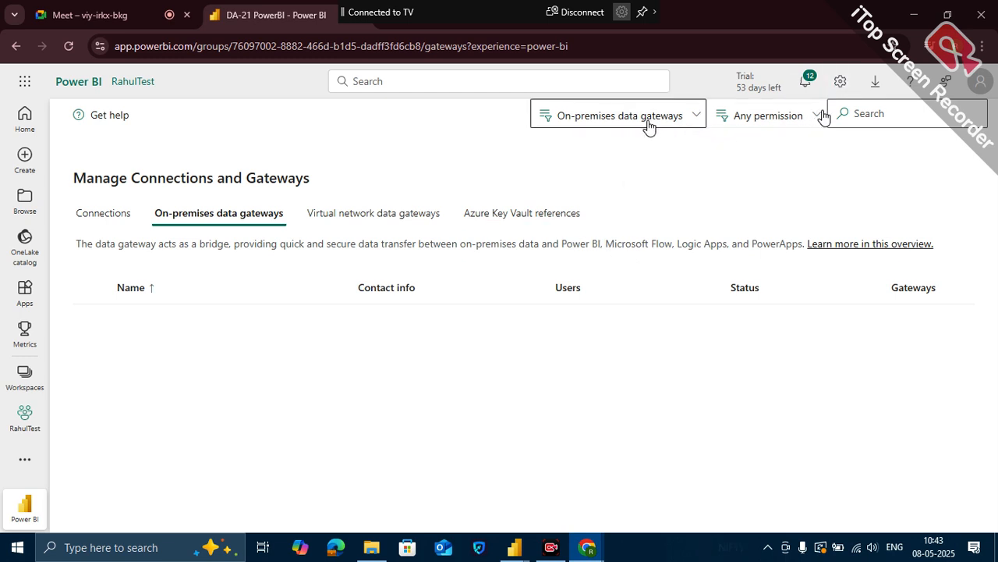
{"action": "left_click", "coordinate": [551, 118]}
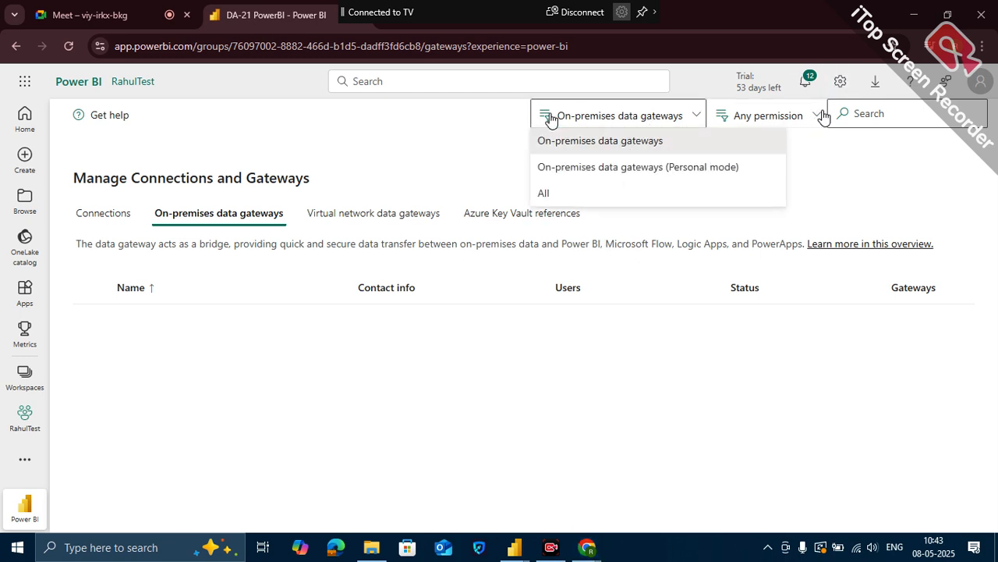
{"action": "left_click", "coordinate": [549, 195]}
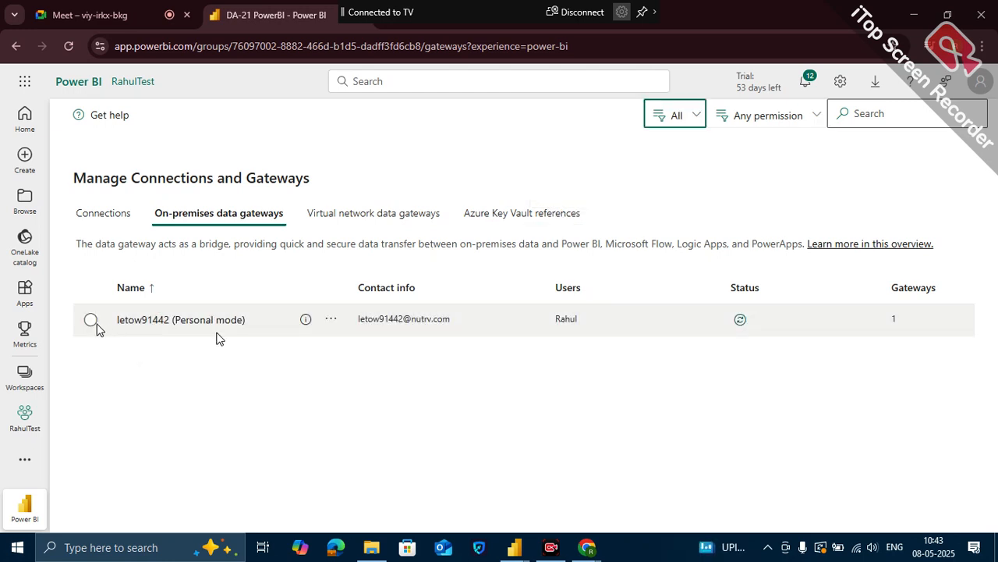
- Check the status of the personal mode gateway and review the available gateway type filter options
{"action": "left_click", "coordinate": [90, 320]}
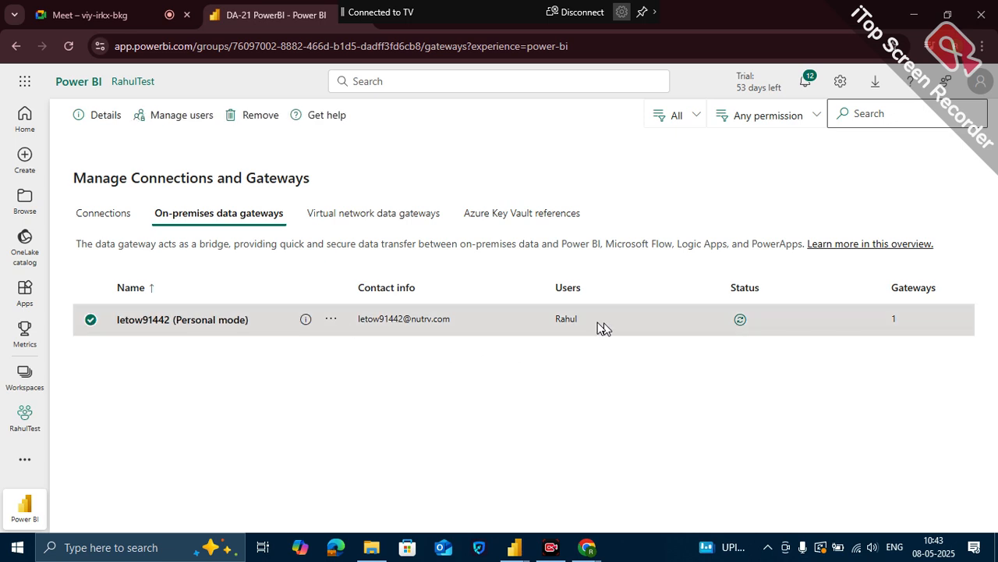
{"action": "left_click", "coordinate": [739, 321]}
{"action": "key", "text": "ctrl+a"}
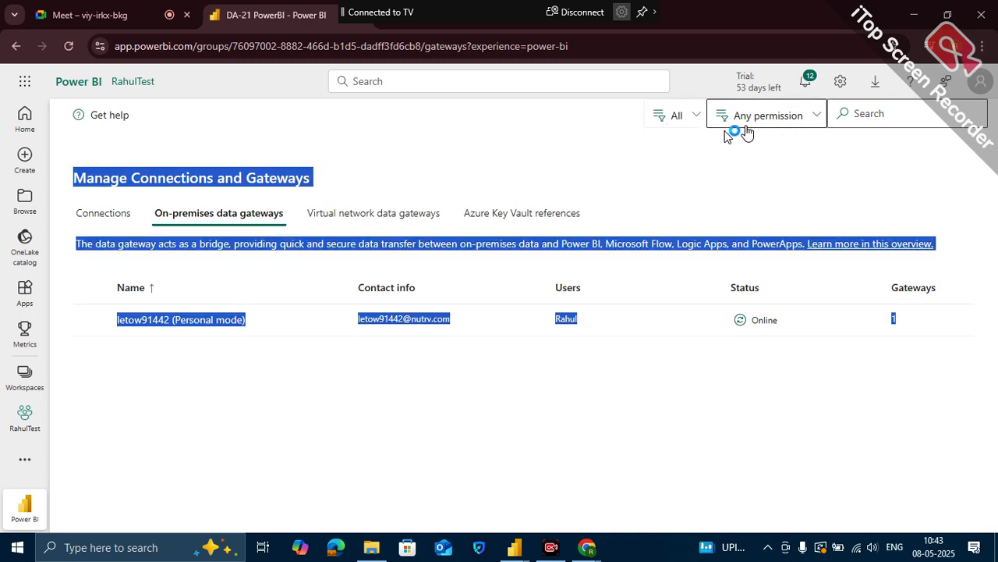
{"action": "left_click", "coordinate": [676, 117]}
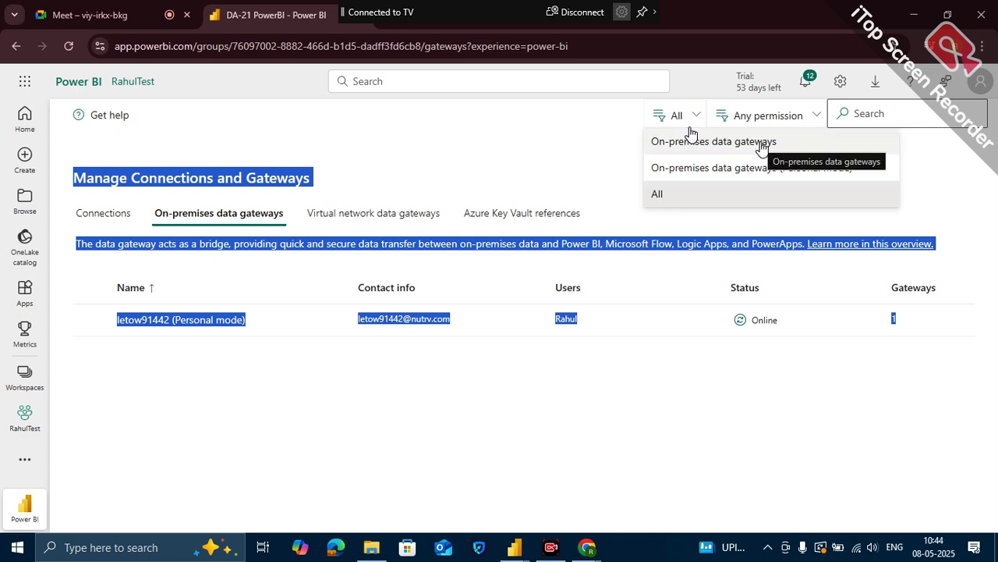
{"action": "left_click", "coordinate": [552, 435]}
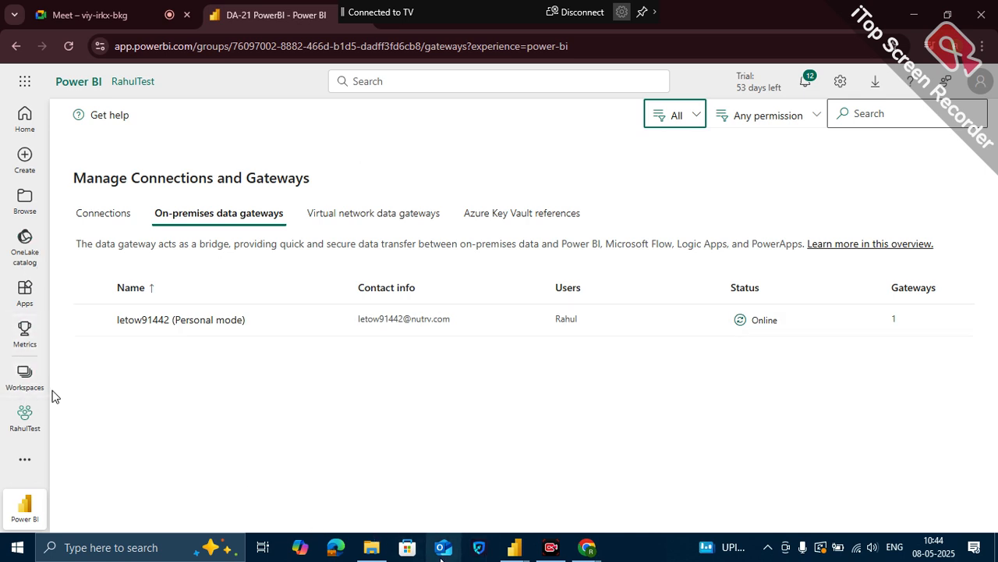
- Switch to Power BI Desktop, close the DA-21 PowerBI report, and start a blank report
{"action": "mouse_move", "coordinate": [517, 555]}
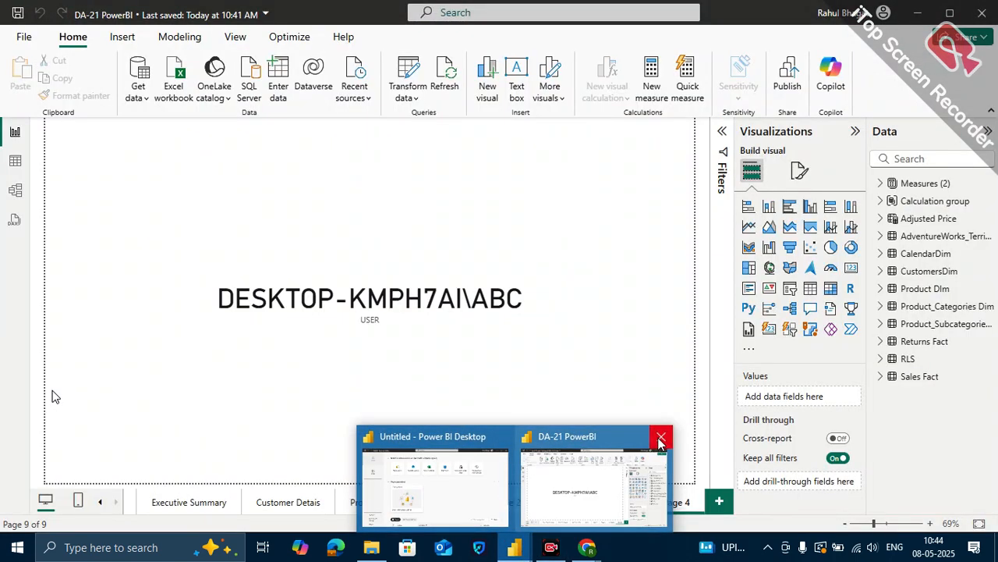
{"action": "left_click", "coordinate": [660, 440]}
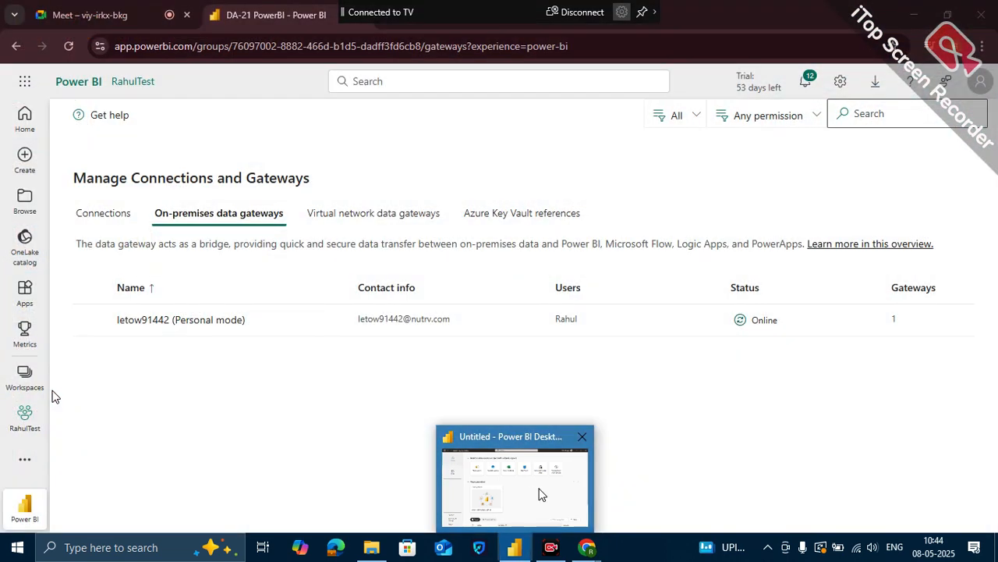
{"action": "left_click", "coordinate": [542, 495]}
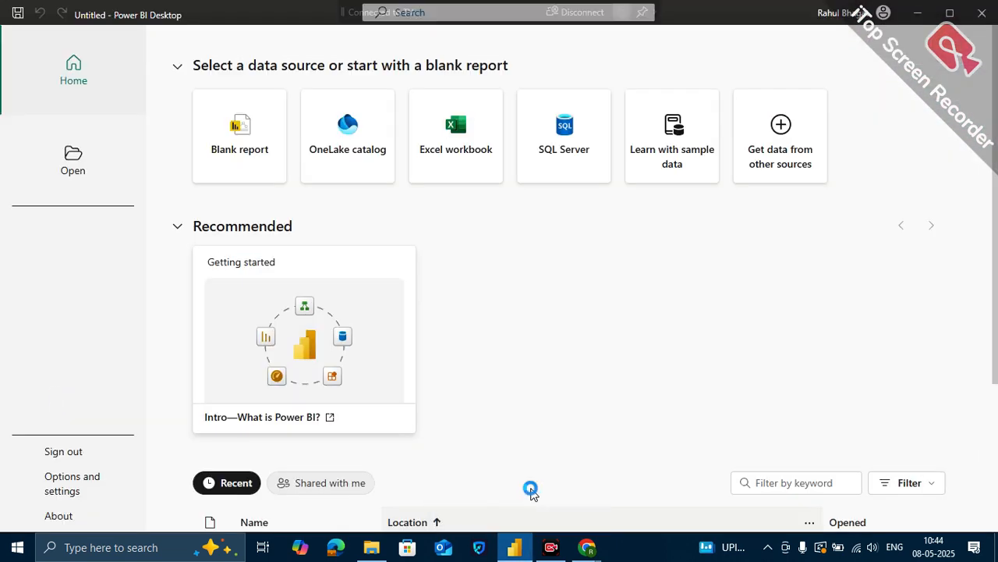
{"action": "left_click", "coordinate": [244, 133]}
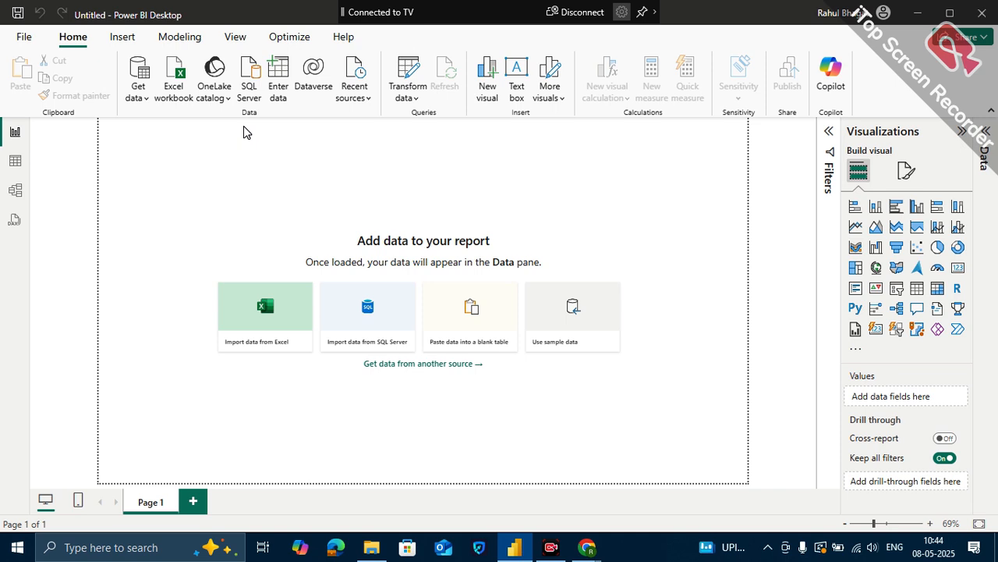
{"action": "left_click", "coordinate": [144, 91]}
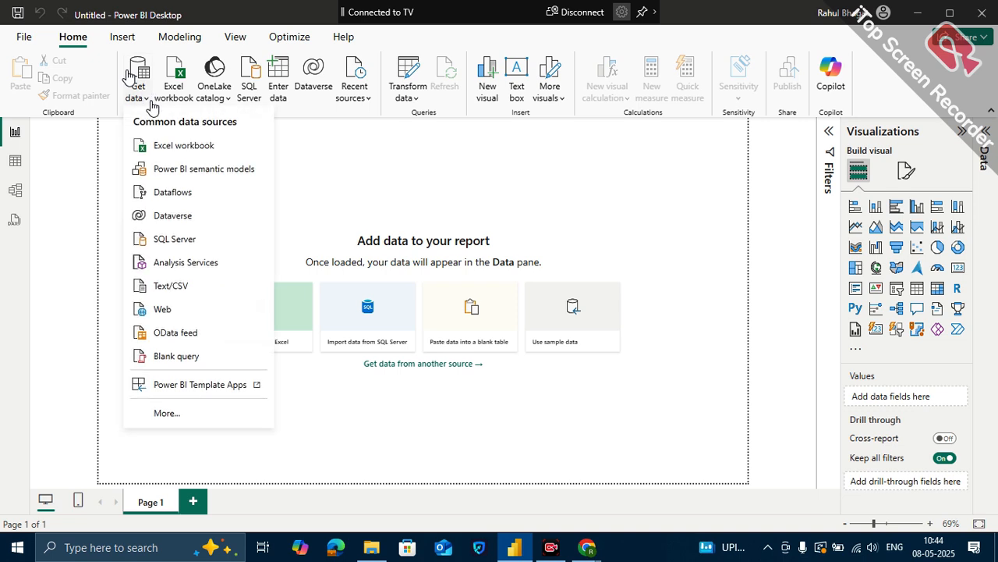
{"action": "left_click", "coordinate": [173, 413]}
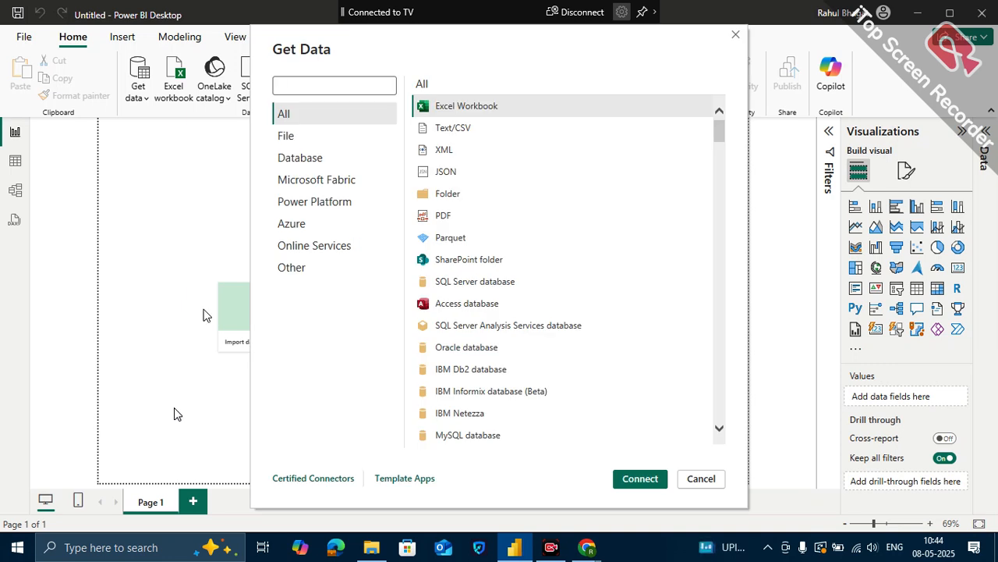
{"action": "type", "text": "azure"}
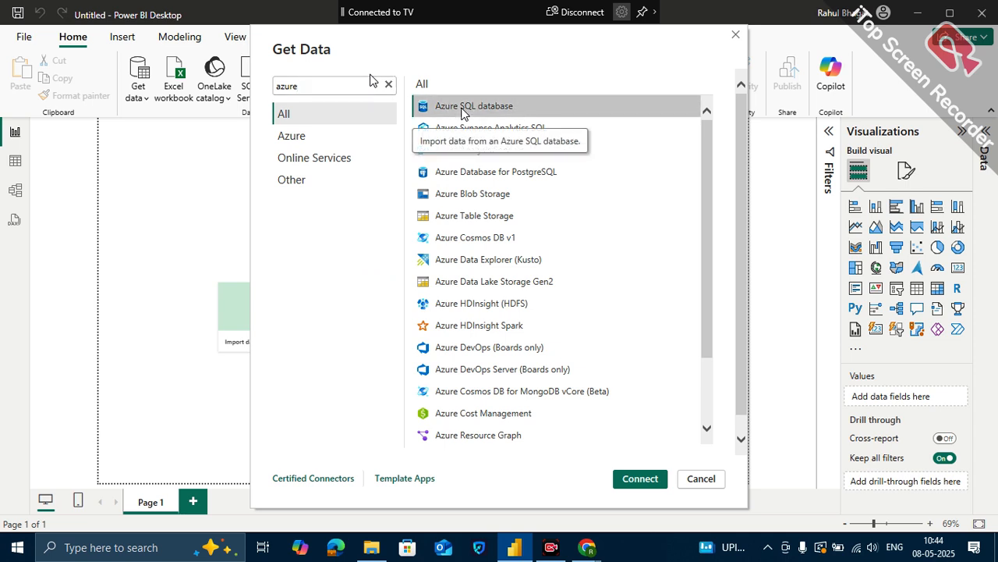
{"action": "left_click", "coordinate": [597, 215]}
{"action": "left_click", "coordinate": [633, 485]}
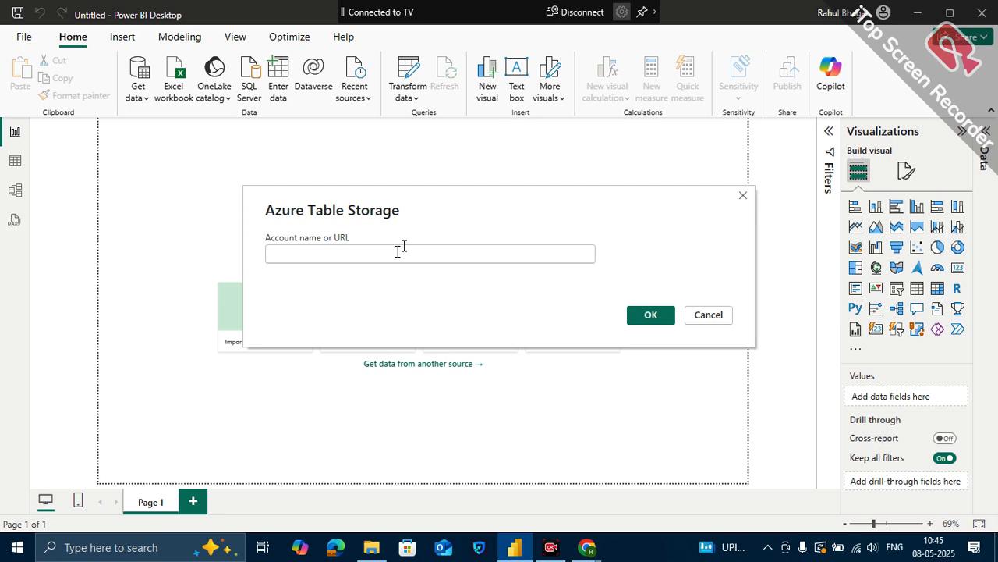
{"action": "type", "text": "md"}
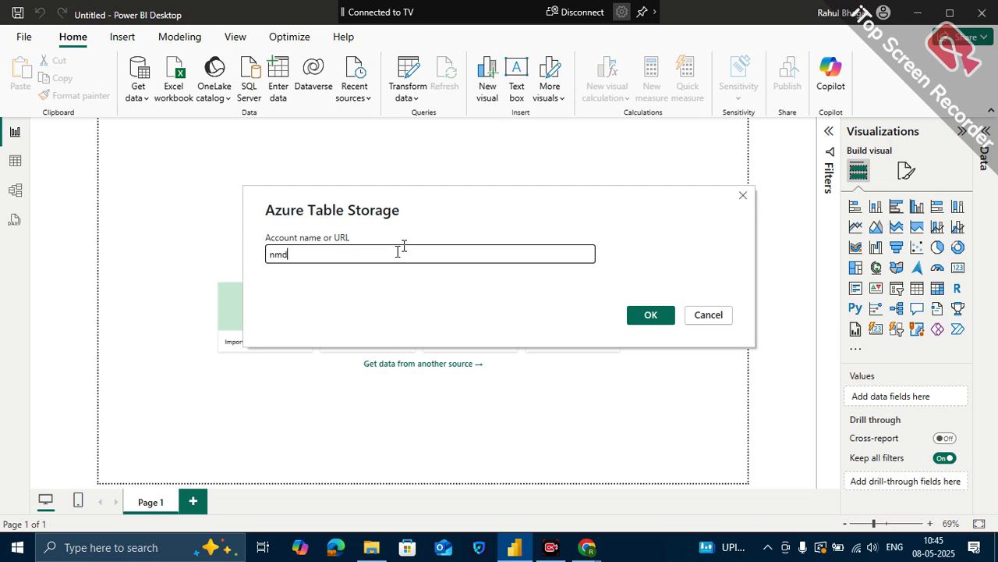
{"action": "type", "text": "pvtltd.databass"}
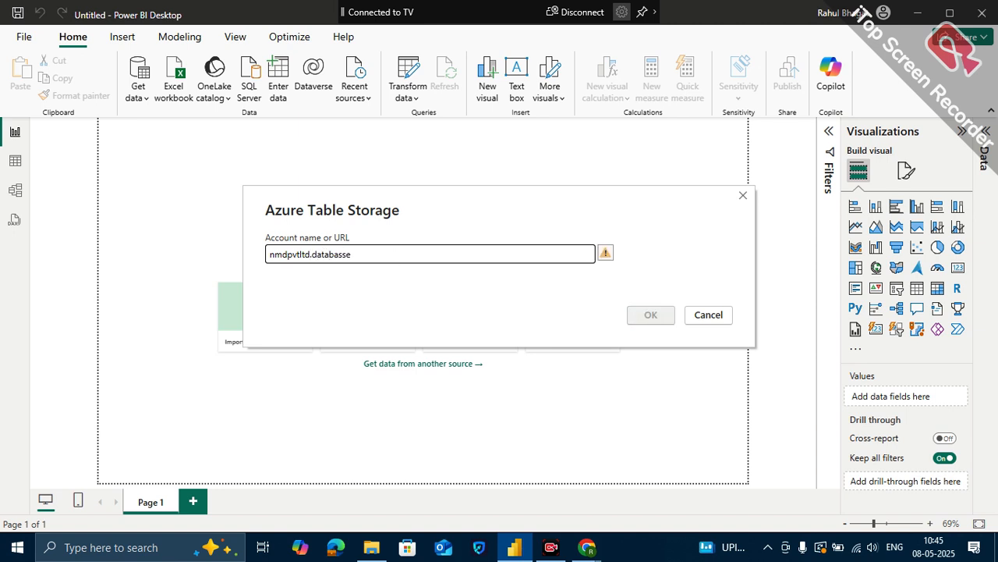
{"action": "key", "text": "BackSpace"}
{"action": "type", "text": "e"}
{"action": "type", "text": ".wond"}
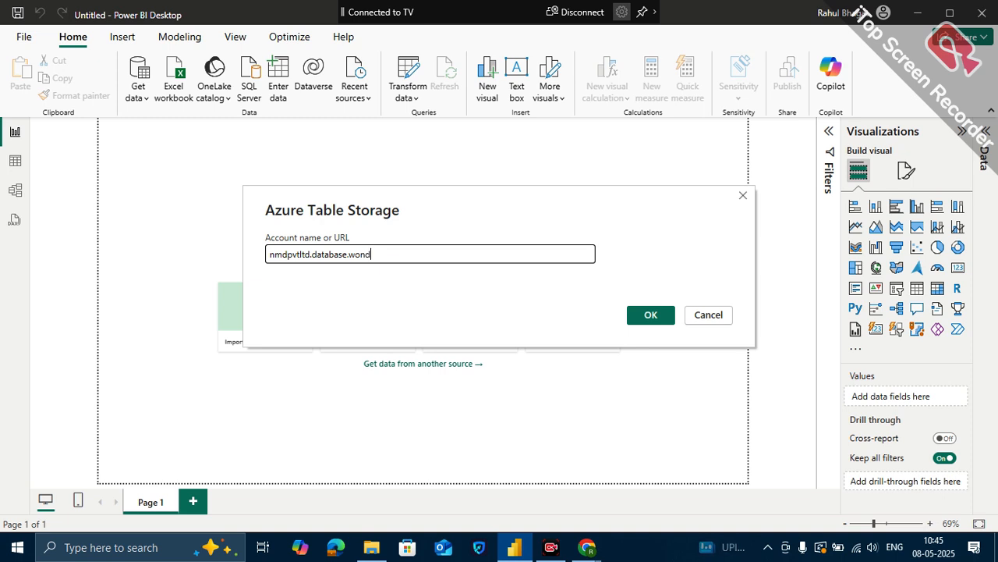
{"action": "type", "text": "pws"}
{"action": "key", "text": "BackSpace"}
{"action": "key", "text": "BackSpace"}
{"action": "key", "text": "BackSpace"}
{"action": "type", "text": "ows"}
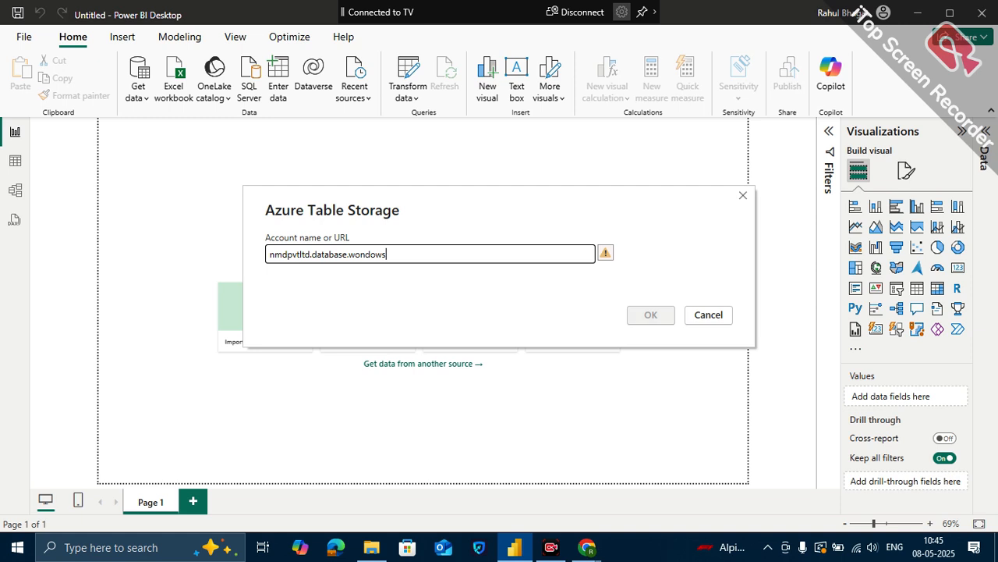
{"action": "key", "text": "BackSpace"}
{"action": "key", "text": "BackSpace"}
{"action": "key", "text": "BackSpace"}
{"action": "key", "text": "BackSpace"}
{"action": "key", "text": "BackSpace"}
{"action": "key", "text": "BackSpace"}
{"action": "type", "text": "indows"}
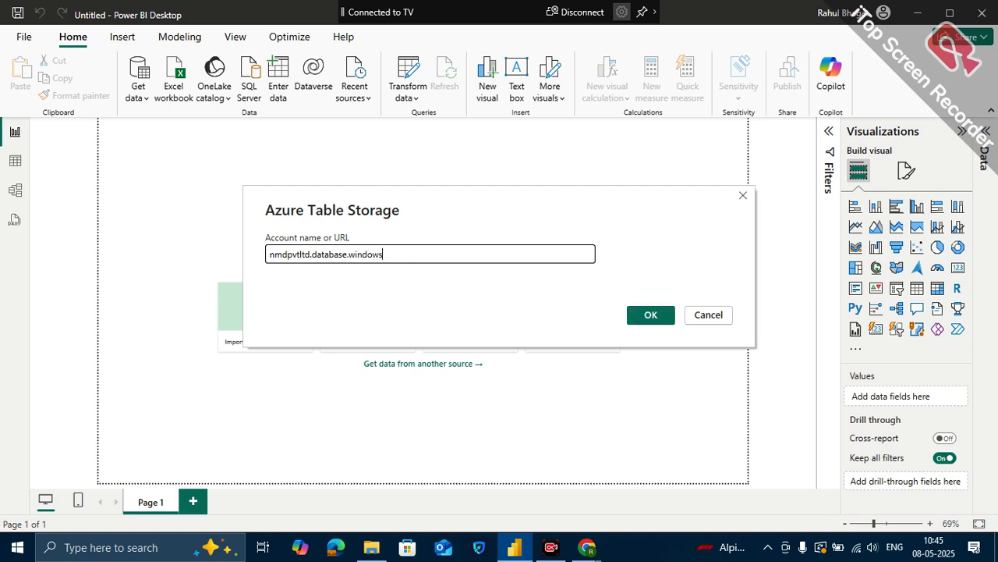
{"action": "type", "text": ".net"}
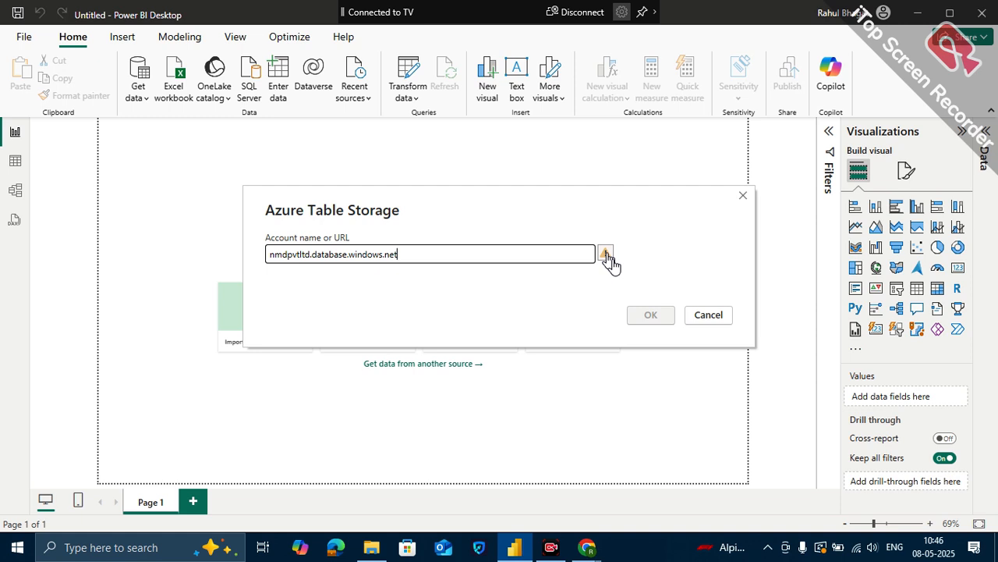
{"action": "left_click", "coordinate": [707, 321]}
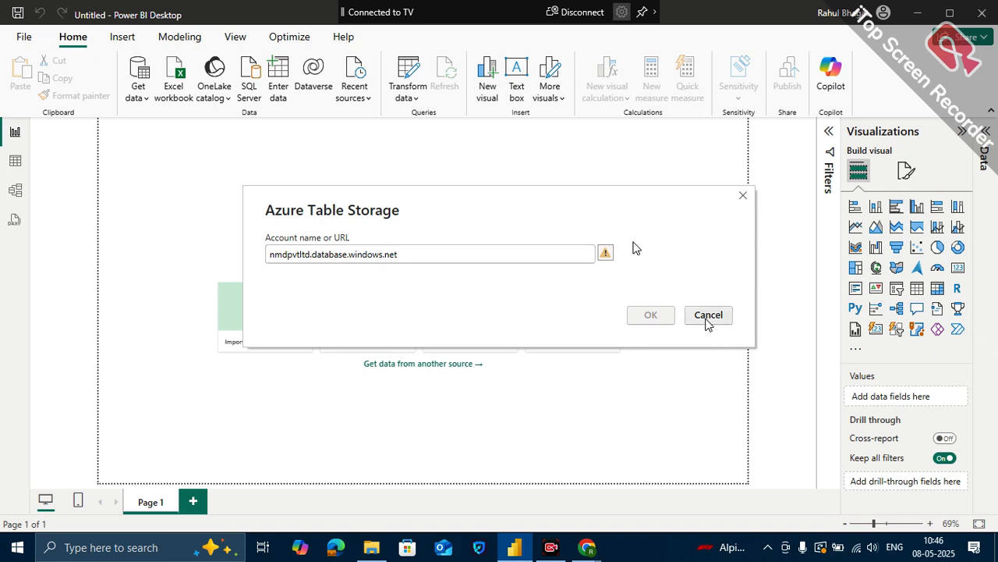
- Search the data source connectors for azure and start a connection to an Azure SQL database
{"action": "left_click", "coordinate": [135, 100]}
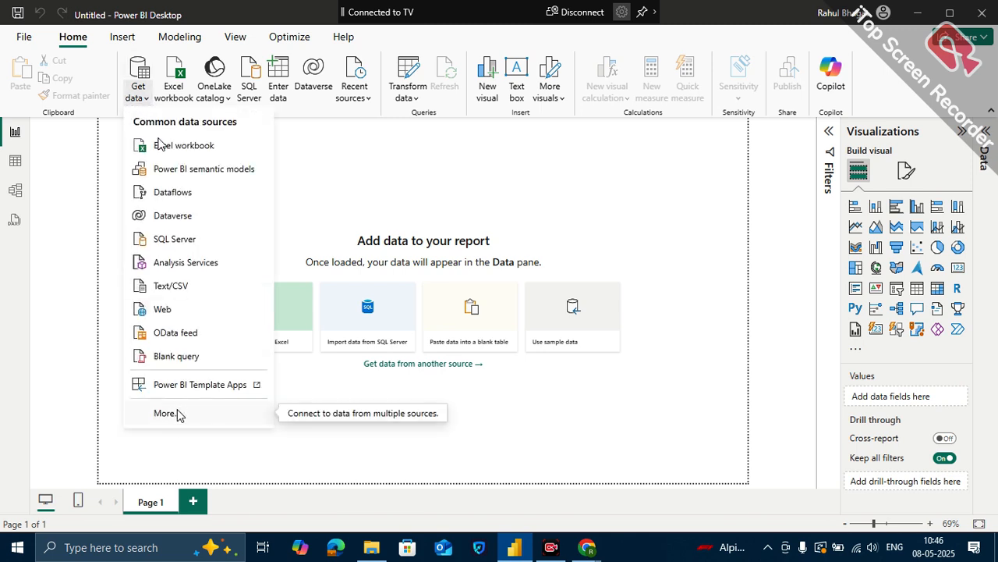
{"action": "left_click", "coordinate": [173, 417]}
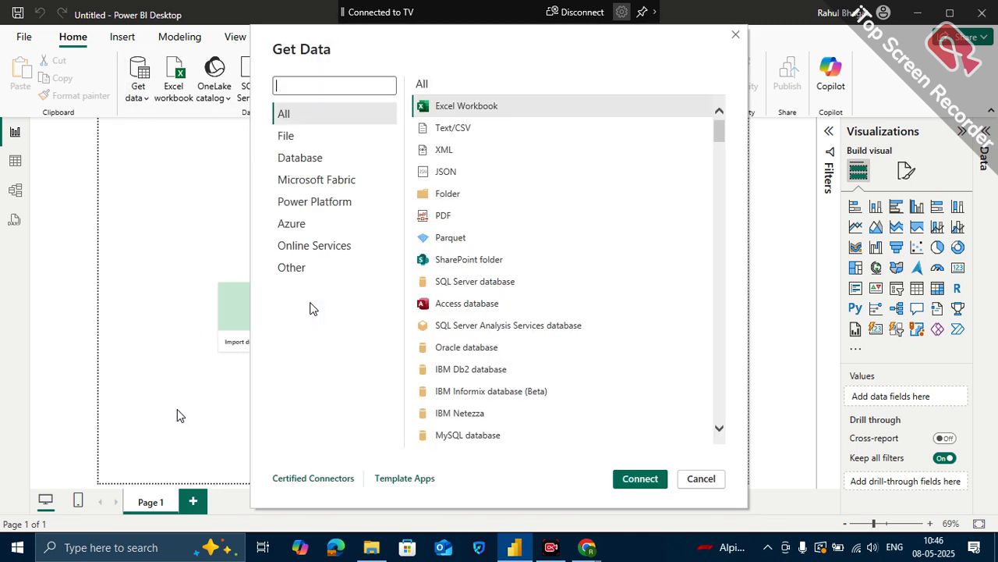
{"action": "left_click", "coordinate": [336, 92]}
{"action": "type", "text": "azure"}
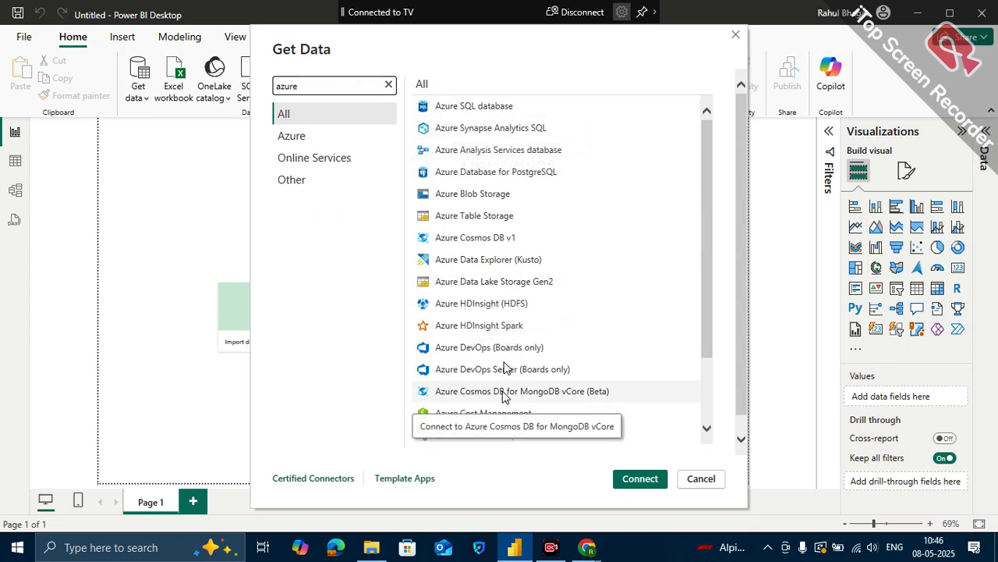
{"action": "scroll", "coordinate": [503, 390], "scroll_direction": "down", "scroll_amount": 3}
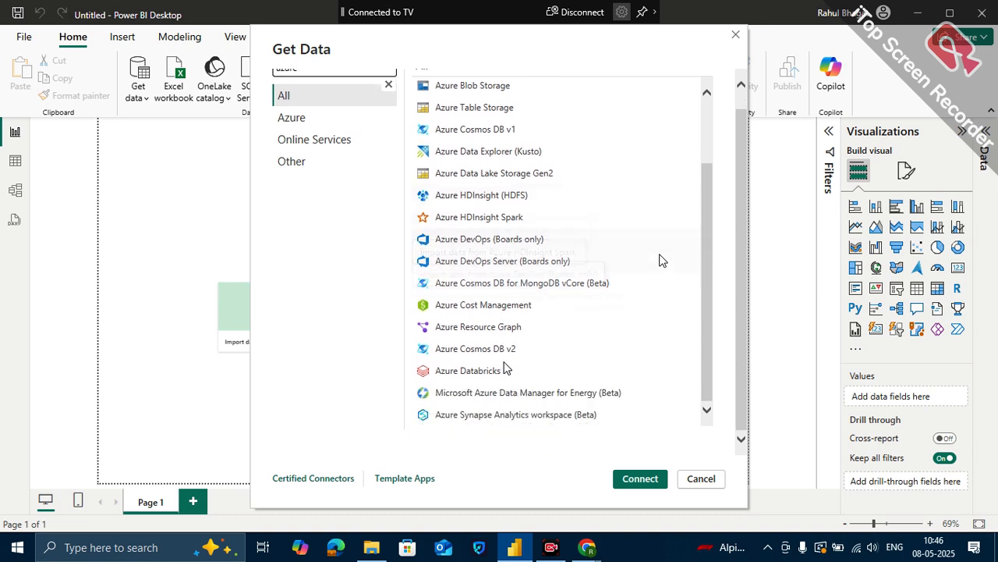
{"action": "scroll", "coordinate": [555, 244], "scroll_direction": "up", "scroll_amount": 2}
{"action": "scroll", "coordinate": [555, 243], "scroll_direction": "up", "scroll_amount": 2}
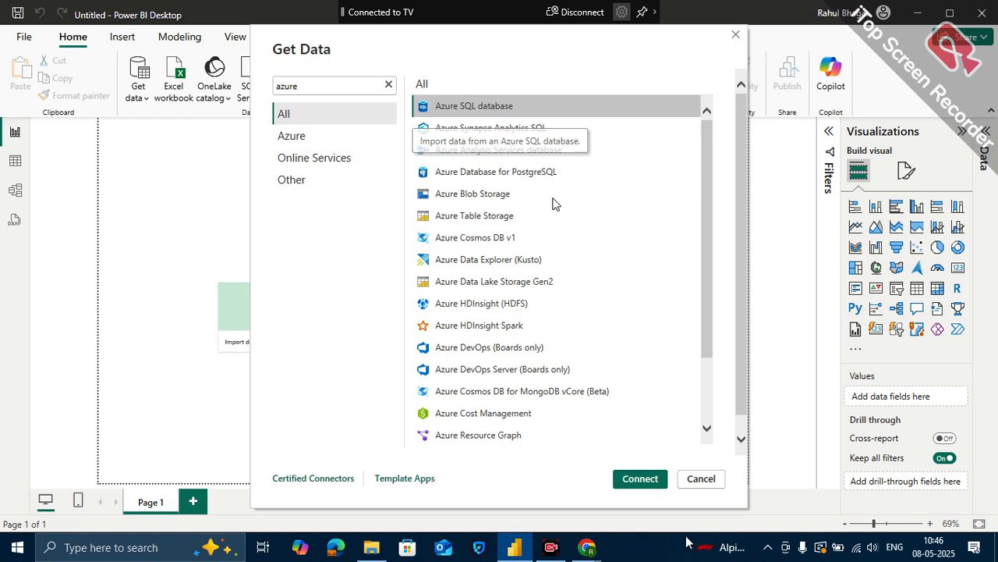
{"action": "left_click", "coordinate": [641, 478]}
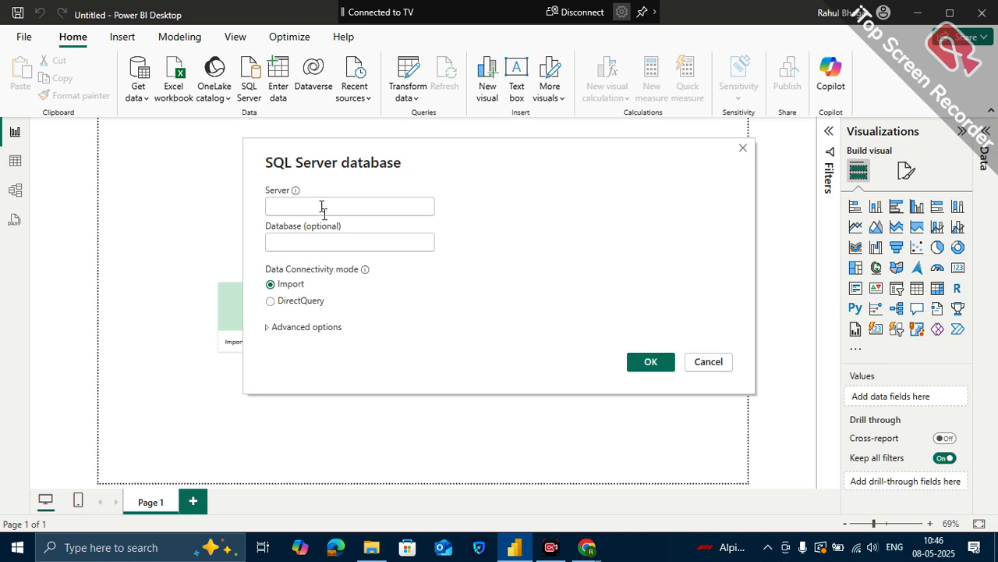
- Enter nmdpvtltd.atabase.windows.net as the server for the SQL Server database connection
{"action": "type", "text": "nmd"}
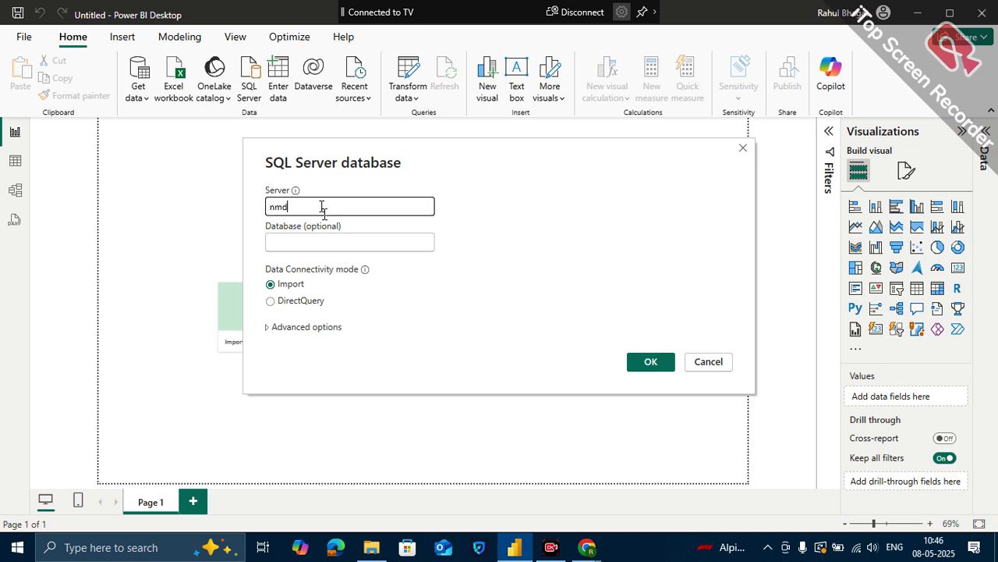
{"action": "type", "text": "pvt"}
{"action": "type", "text": "ltd."}
{"action": "type", "text": "data"}
{"action": "type", "text": "base"}
{"action": "type", "text": ".wind"}
{"action": "type", "text": "ows"}
{"action": "type", "text": ".net"}
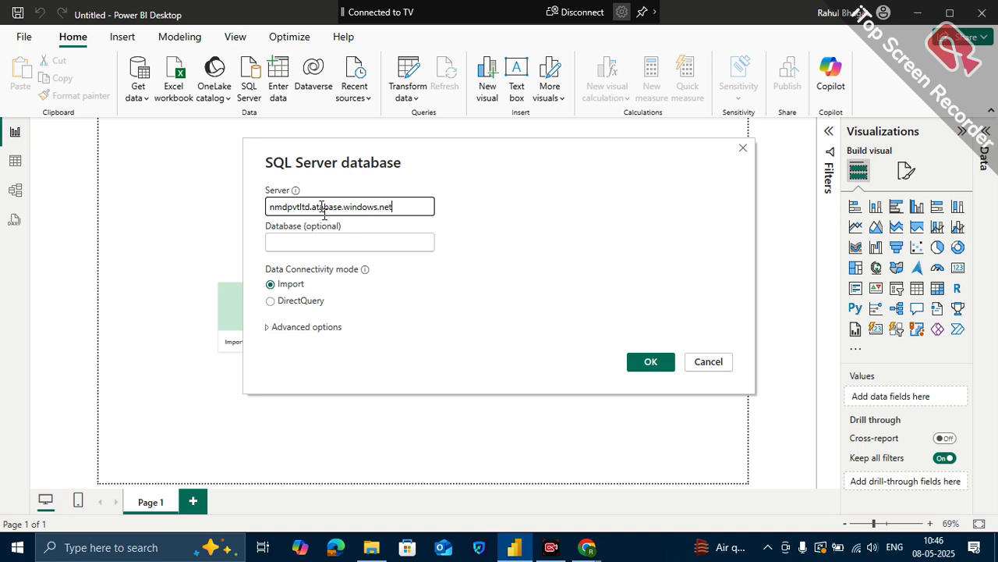
- Enter sales_data as the database name for the SQL Server database connection
{"action": "left_click", "coordinate": [290, 243]}
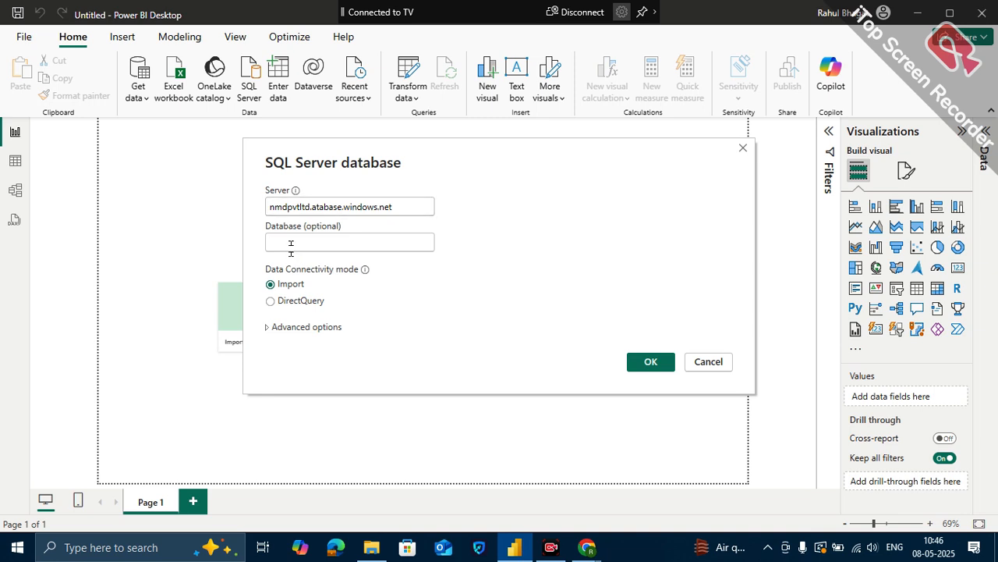
{"action": "type", "text": "sales"}
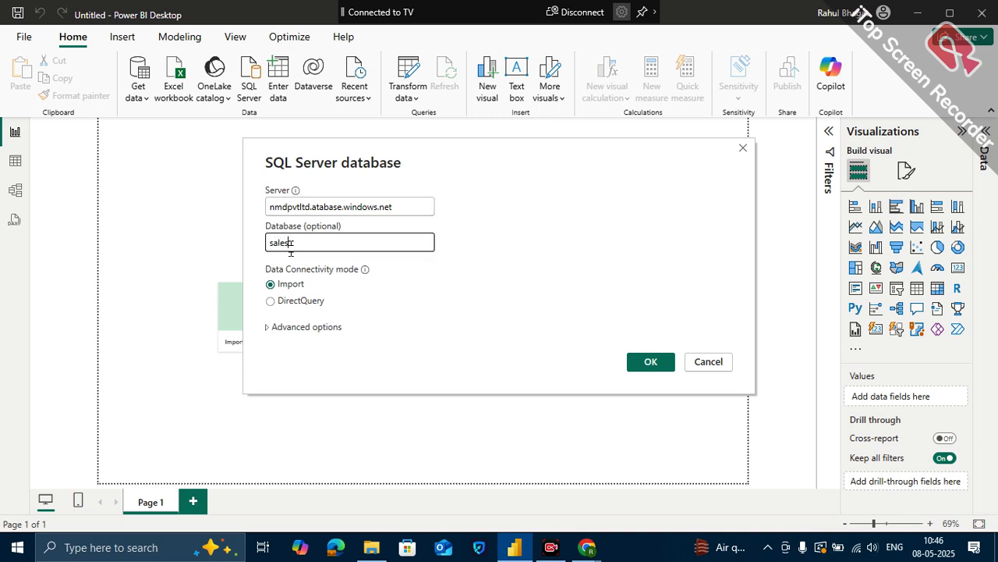
{"action": "type", "text": "_data"}
{"action": "left_click", "coordinate": [354, 291]}
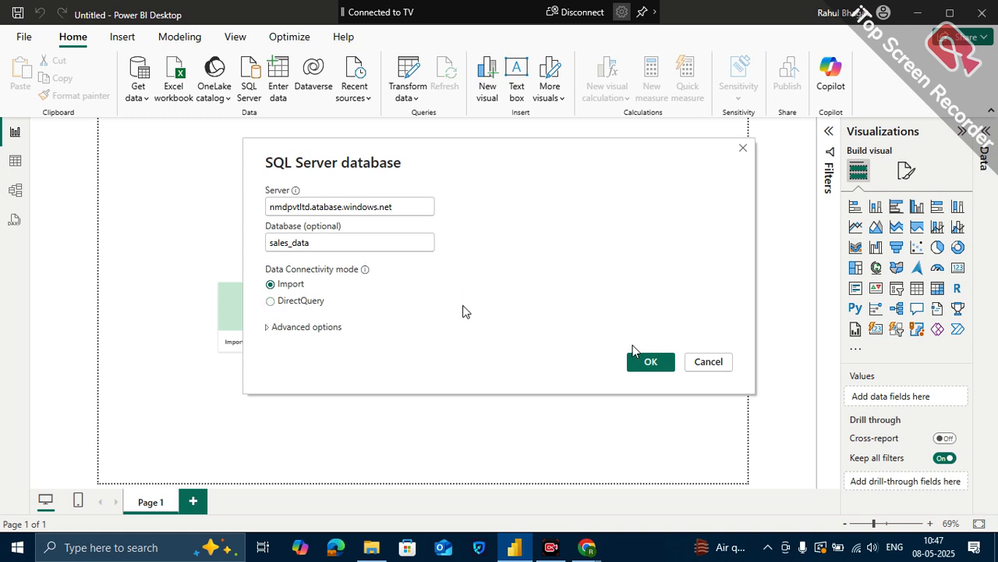
- Accept the server details in Import mode, choose database authentication, and enter root_admin as the user name
{"action": "left_click", "coordinate": [663, 368]}
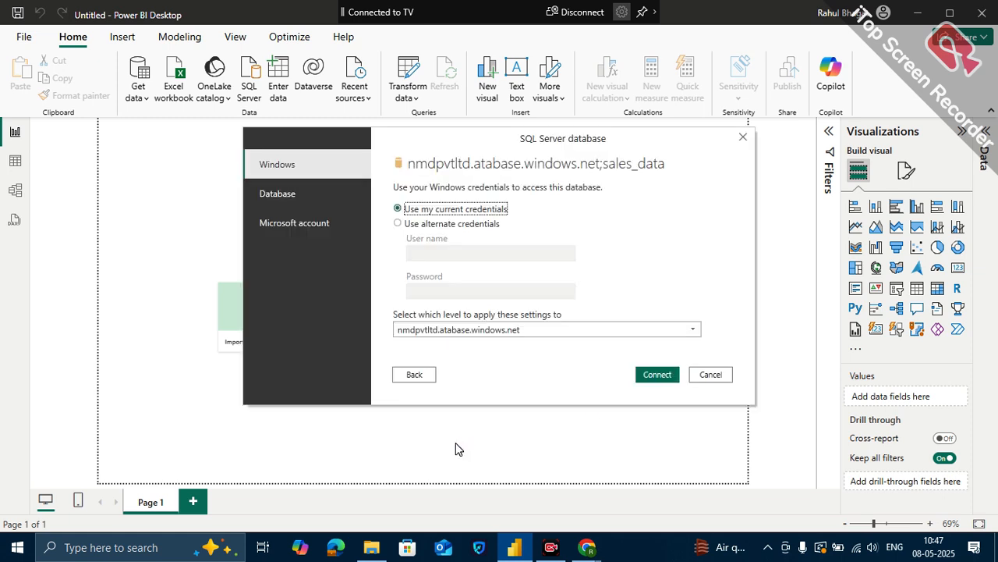
{"action": "left_click", "coordinate": [319, 193]}
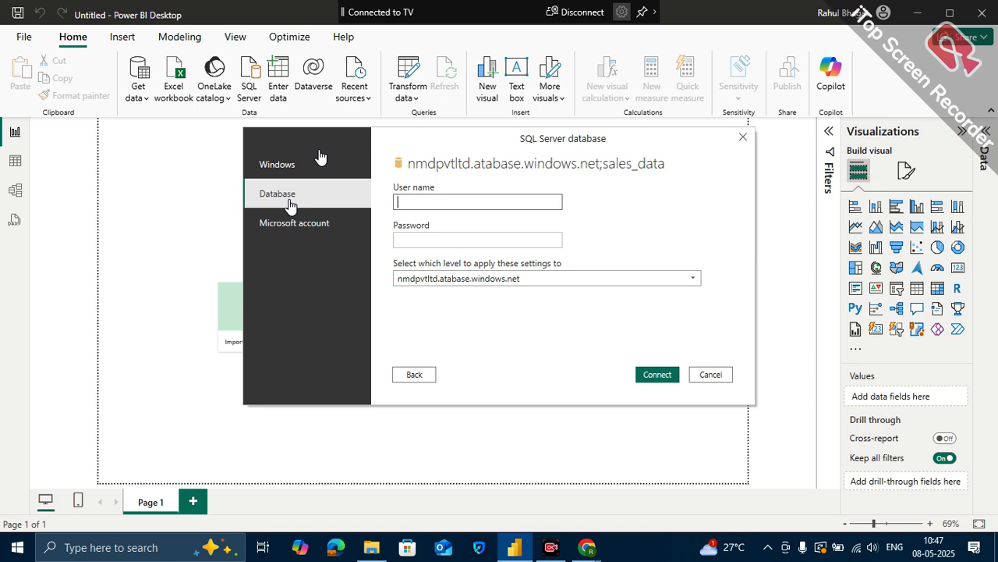
{"action": "type", "text": "root_admin"}
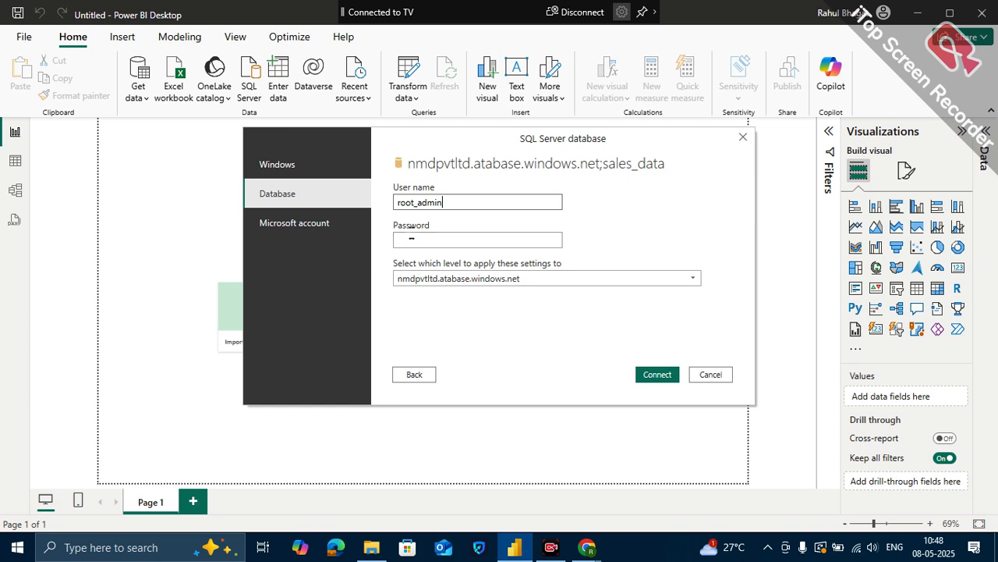
- Enter the database account password and try to connect to sales_data on nmdpvtltd.atabase.windows.net
{"action": "left_click", "coordinate": [411, 234]}
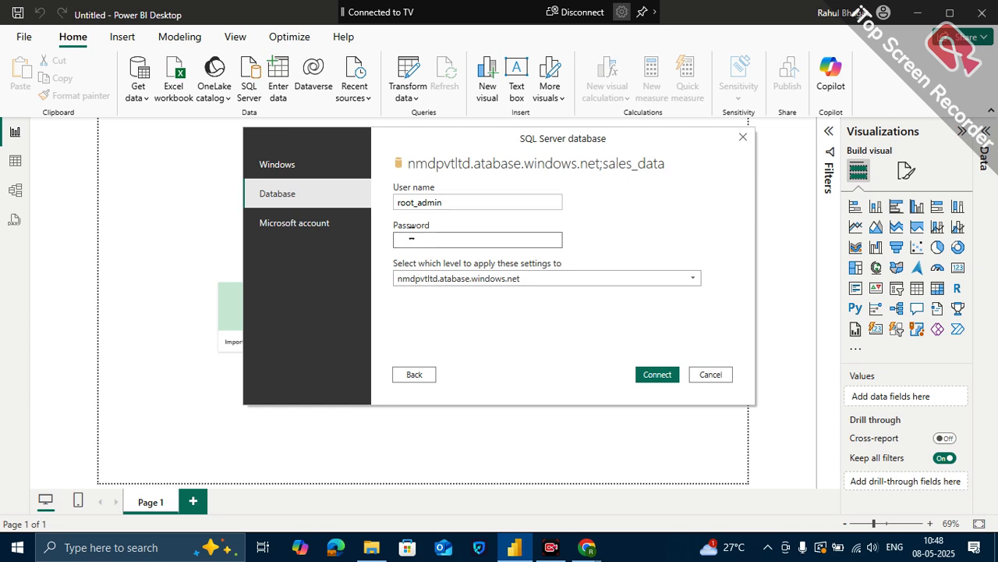
{"action": "type", "text": "••••••••"}
{"action": "left_click", "coordinate": [657, 378]}
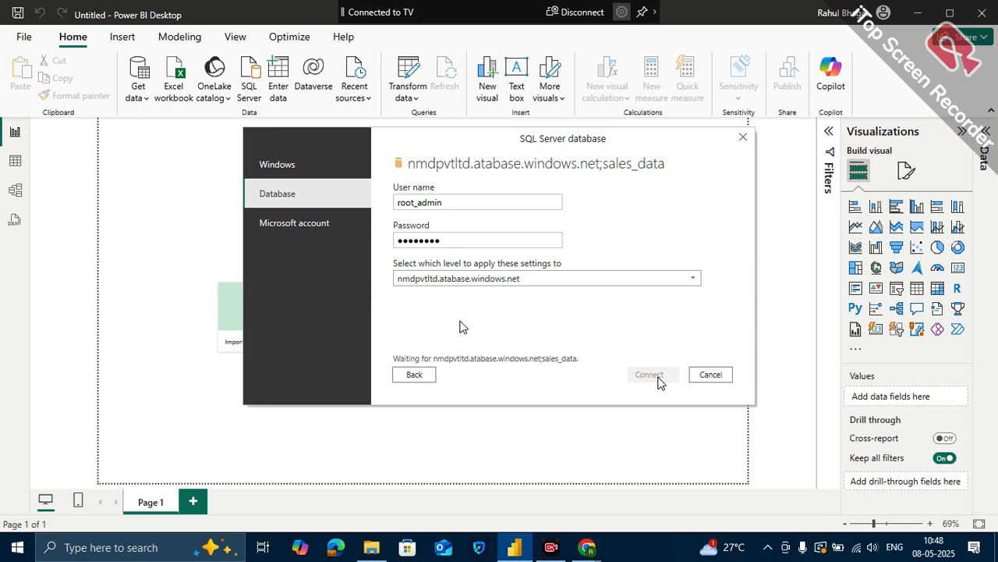
- Return to the connection details, correct the server name to nmdpvtltd.database.windows.net, and confirm it
{"action": "left_click", "coordinate": [443, 279]}
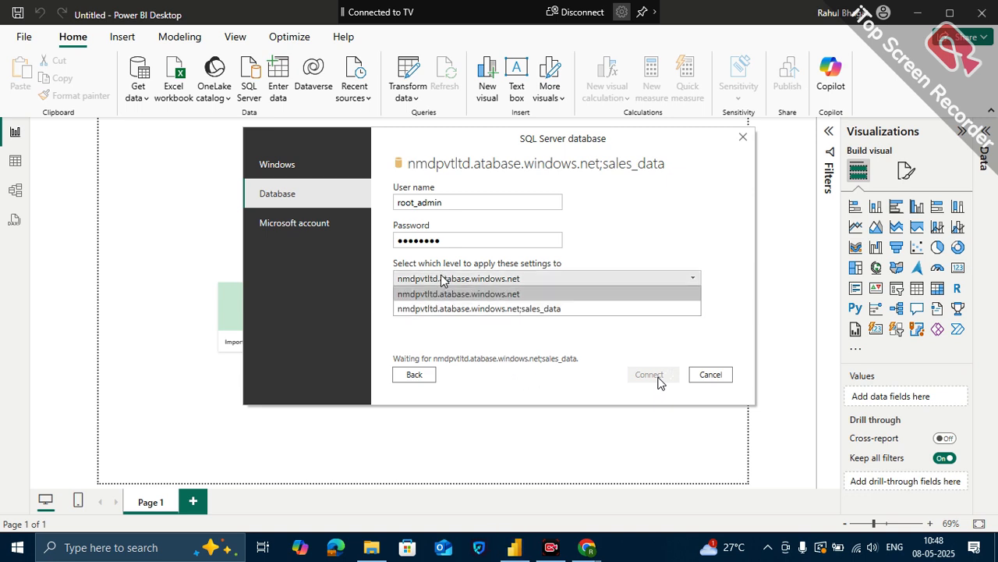
{"action": "left_click", "coordinate": [414, 374]}
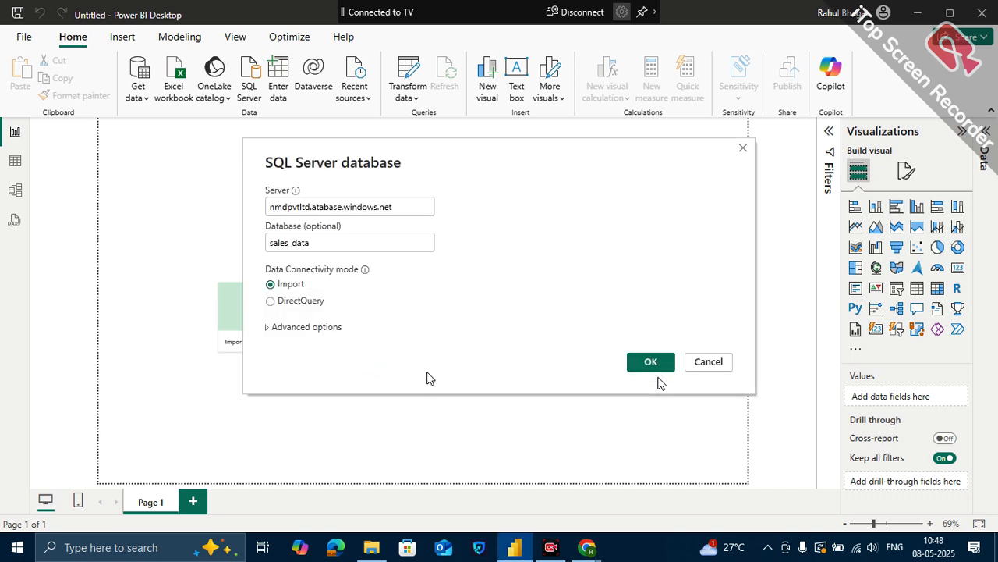
{"action": "left_click", "coordinate": [315, 207]}
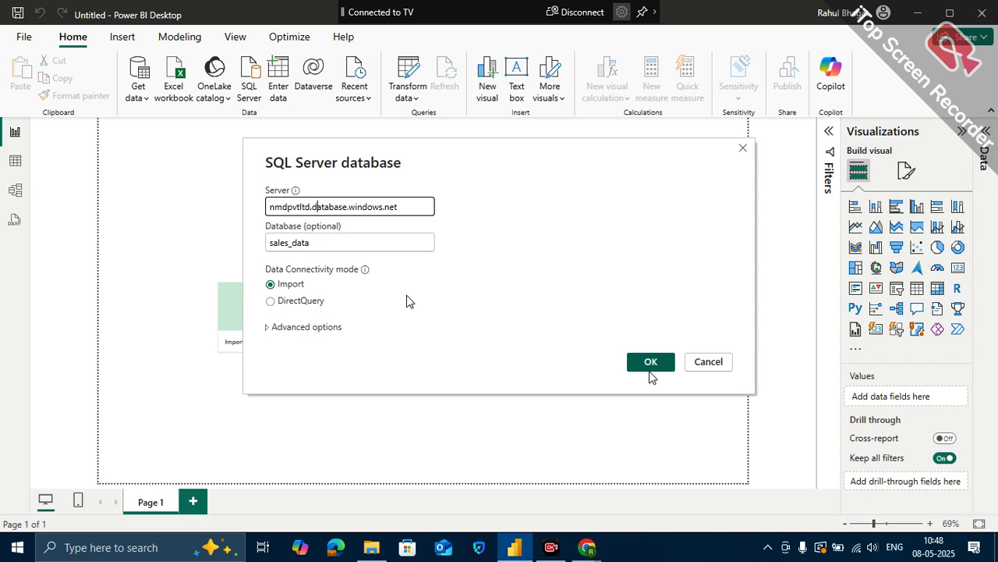
{"action": "left_click", "coordinate": [651, 362]}
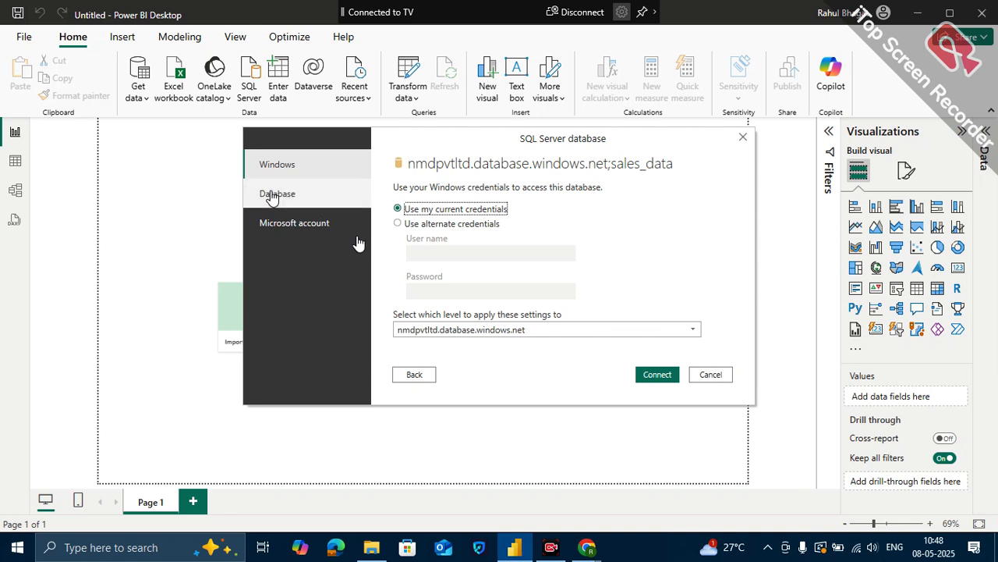
- Select database authentication for the corrected server and set the user name to root_admin
{"action": "left_click", "coordinate": [273, 195]}
{"action": "left_click", "coordinate": [475, 203]}
{"action": "type", "text": "root"}
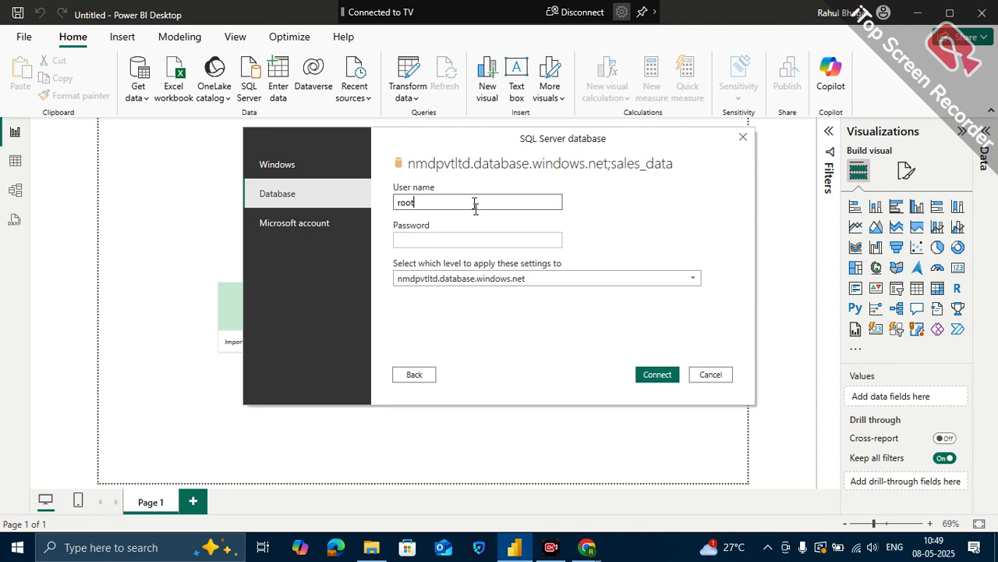
{"action": "type", "text": "_admin"}
- Enter the database account password and connect to sales_data on nmdpvtltd.database.windows.net
{"action": "left_click", "coordinate": [470, 239]}
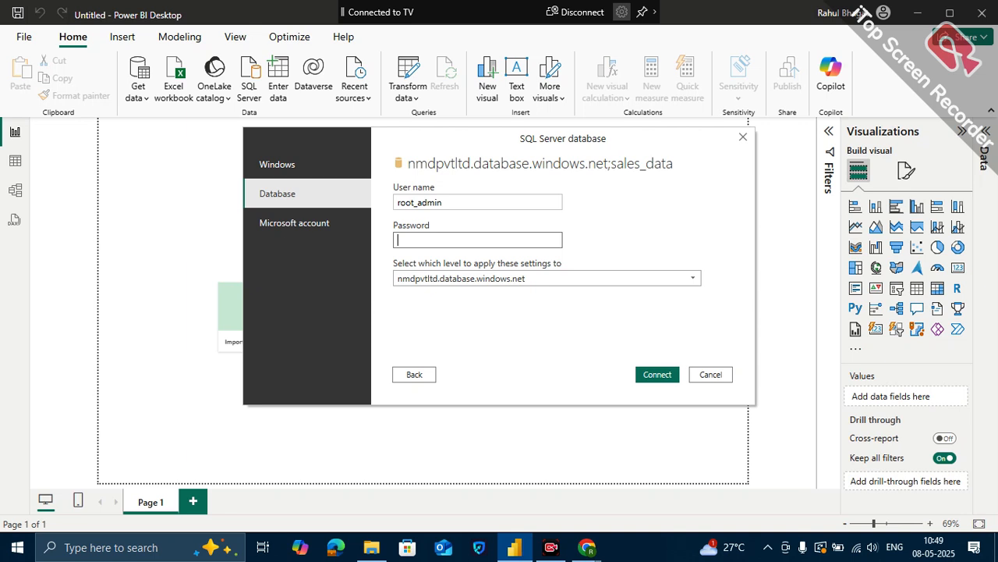
{"action": "type", "text": "••••••••"}
{"action": "left_click", "coordinate": [655, 376]}
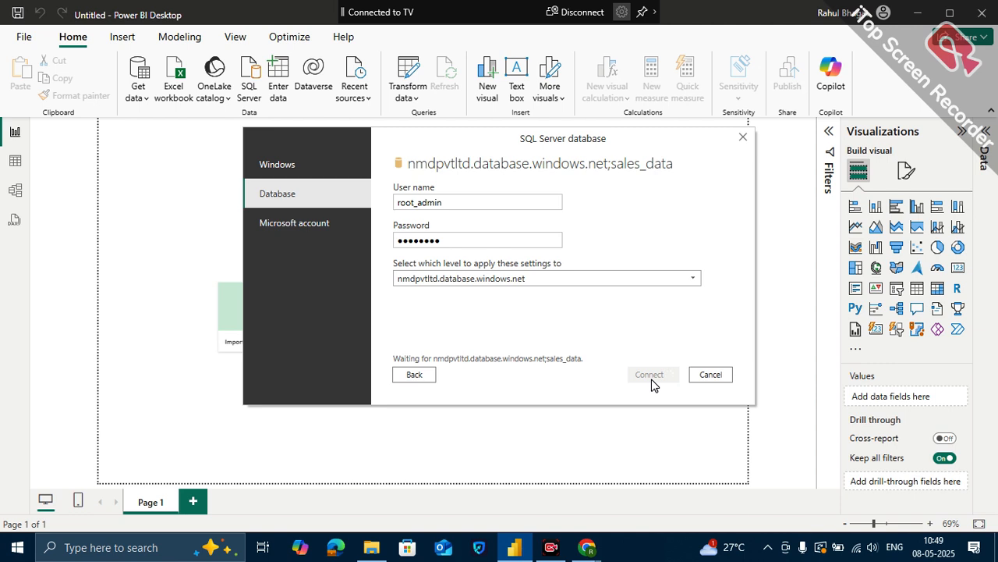
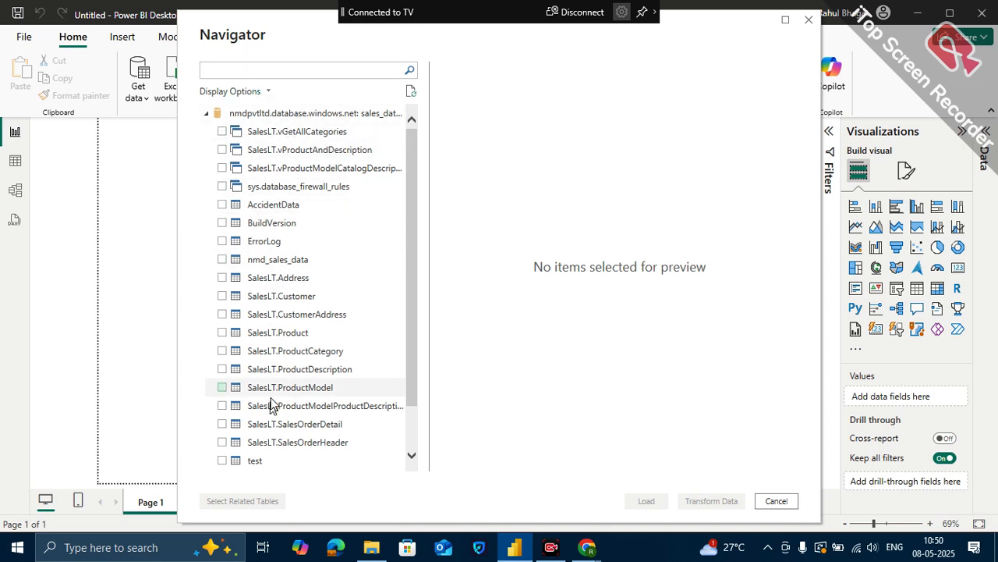
- Select the nmd_sales_data table from the sales_data database, review its preview, and load it
{"action": "scroll", "coordinate": [289, 283], "scroll_direction": "down", "scroll_amount": 1}
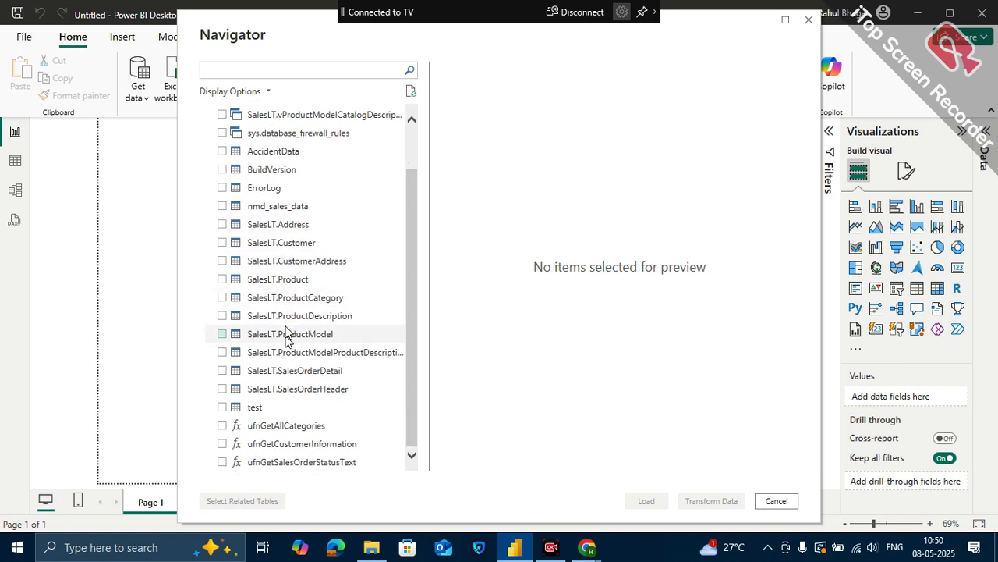
{"action": "scroll", "coordinate": [304, 290], "scroll_direction": "up", "scroll_amount": 1}
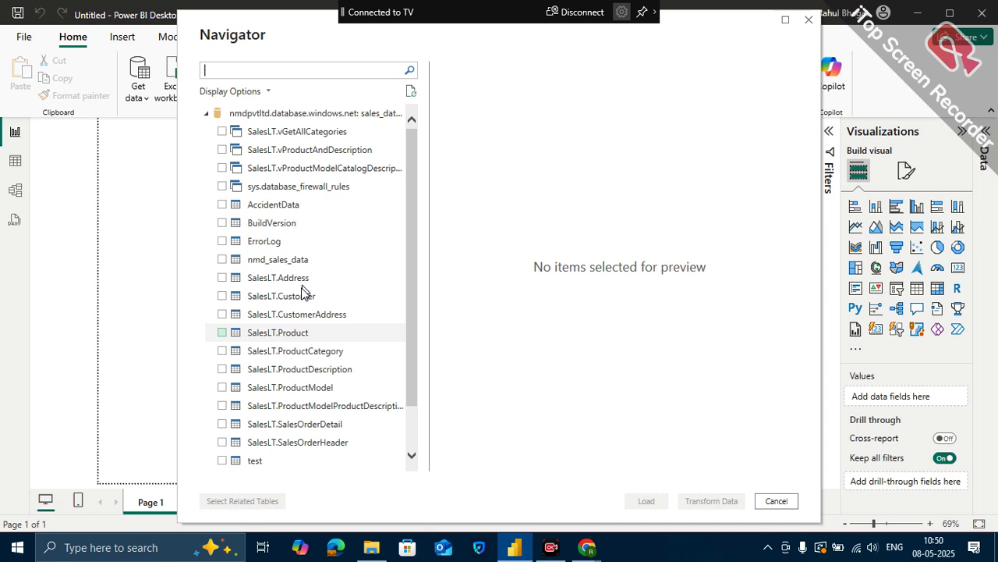
{"action": "left_click", "coordinate": [222, 259]}
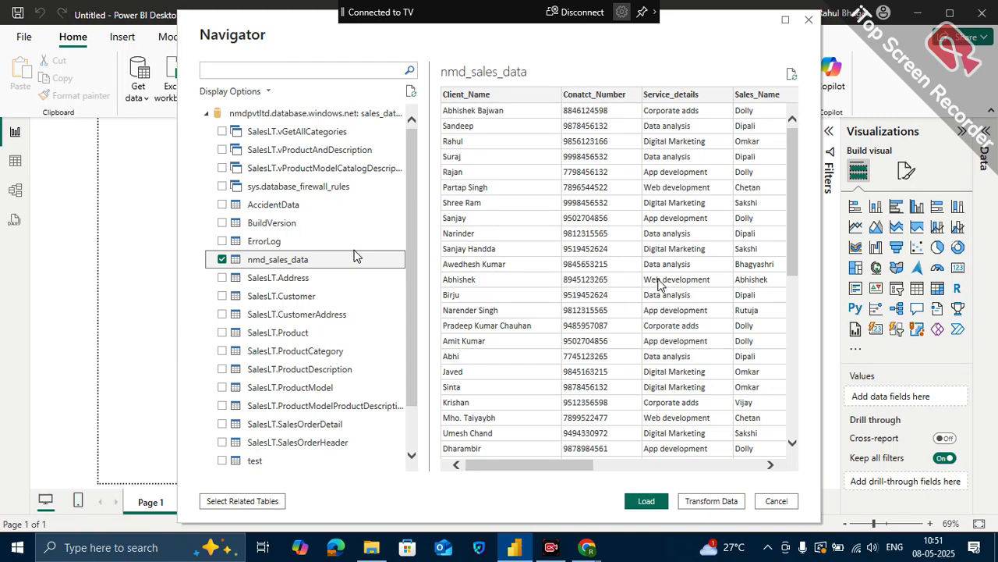
{"action": "scroll", "coordinate": [663, 280], "scroll_direction": "right", "scroll_amount": 10}
{"action": "scroll", "coordinate": [659, 273], "scroll_direction": "right", "scroll_amount": 1}
{"action": "scroll", "coordinate": [661, 257], "scroll_direction": "down", "scroll_amount": 5}
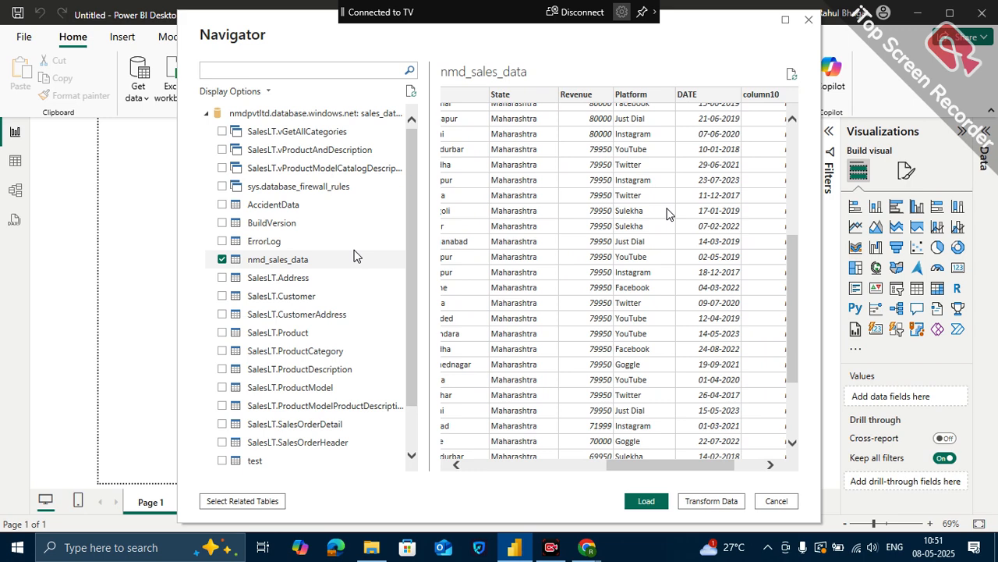
{"action": "left_click", "coordinate": [646, 502]}
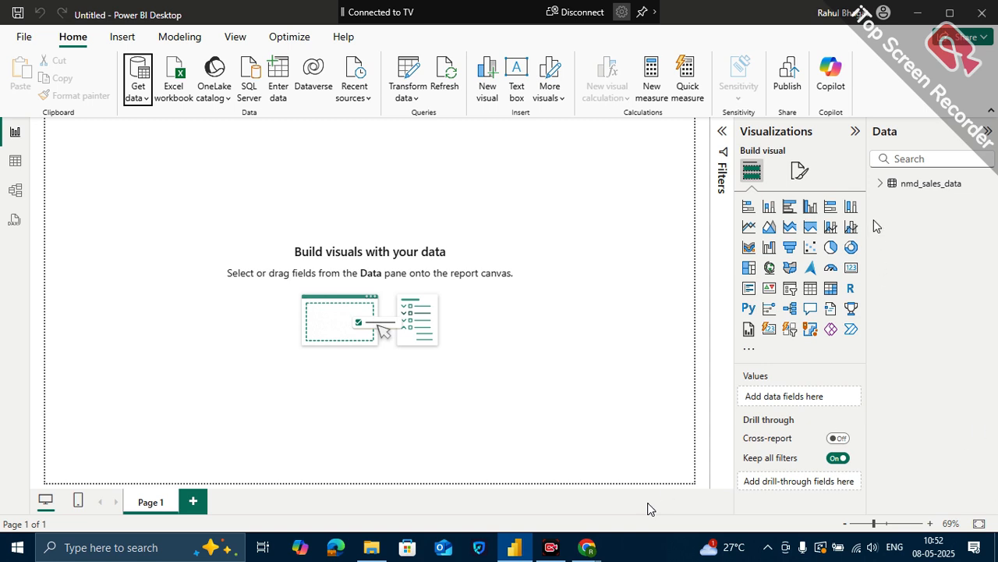
- Search the data sources for "azu" and start a new Azure SQL database connection
{"action": "left_click", "coordinate": [142, 94]}
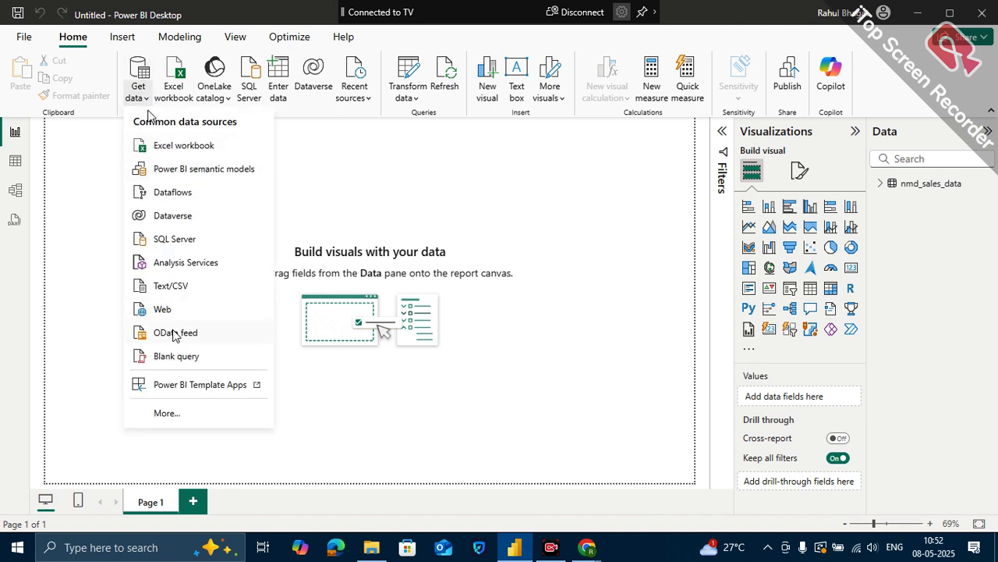
{"action": "left_click", "coordinate": [173, 414]}
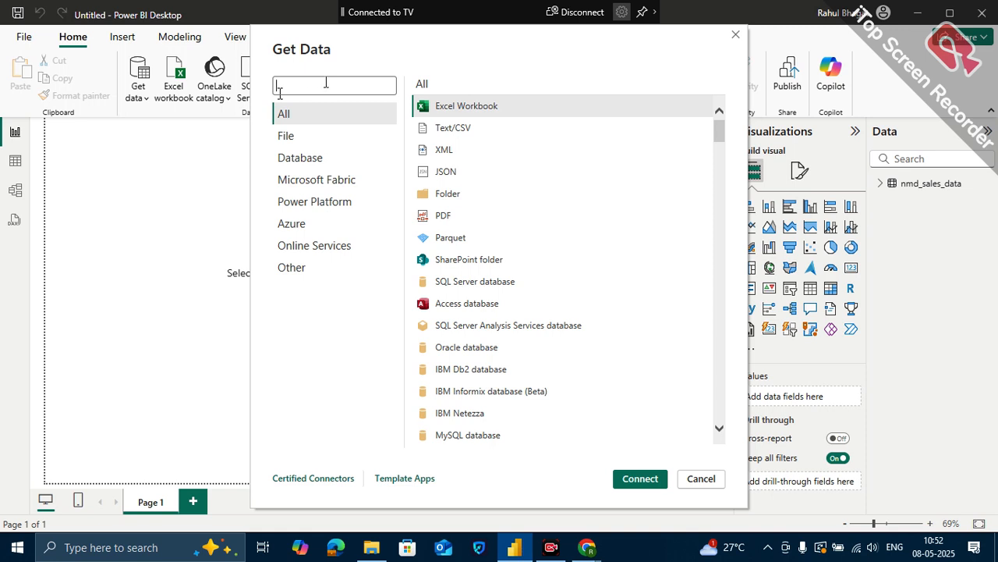
{"action": "type", "text": "azue"}
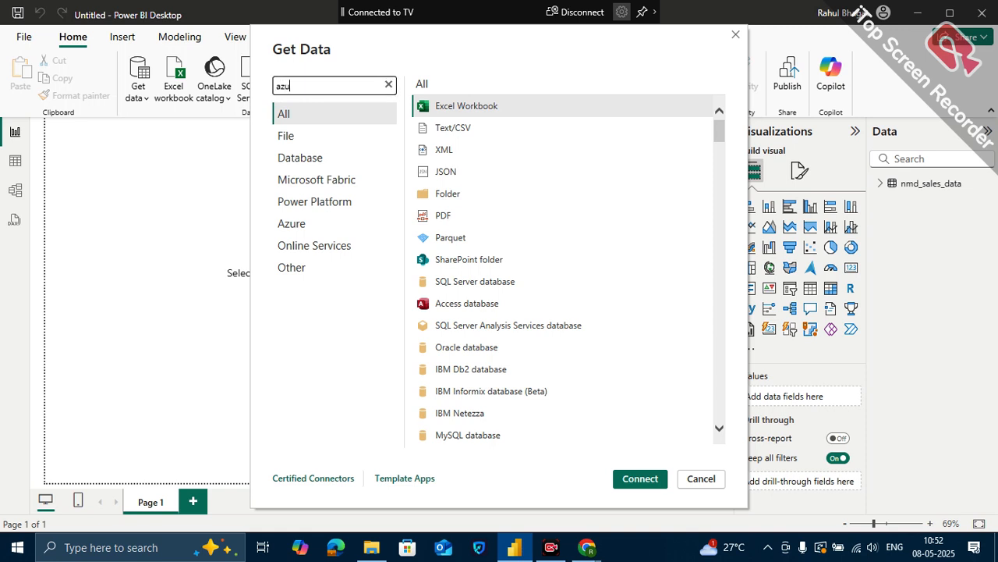
{"action": "key", "text": "BackSpace"}
{"action": "key", "text": "BackSpace"}
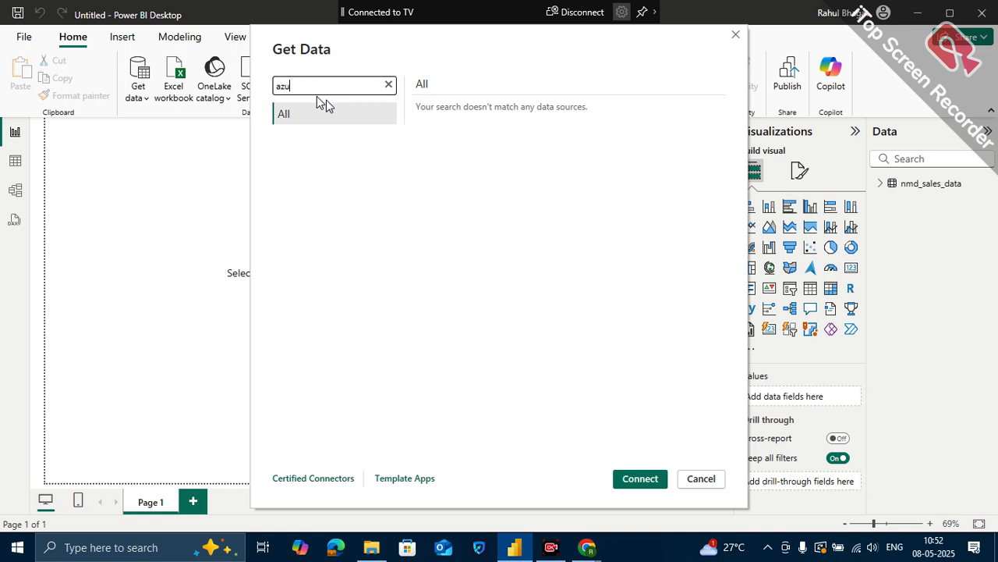
{"action": "type", "text": "u"}
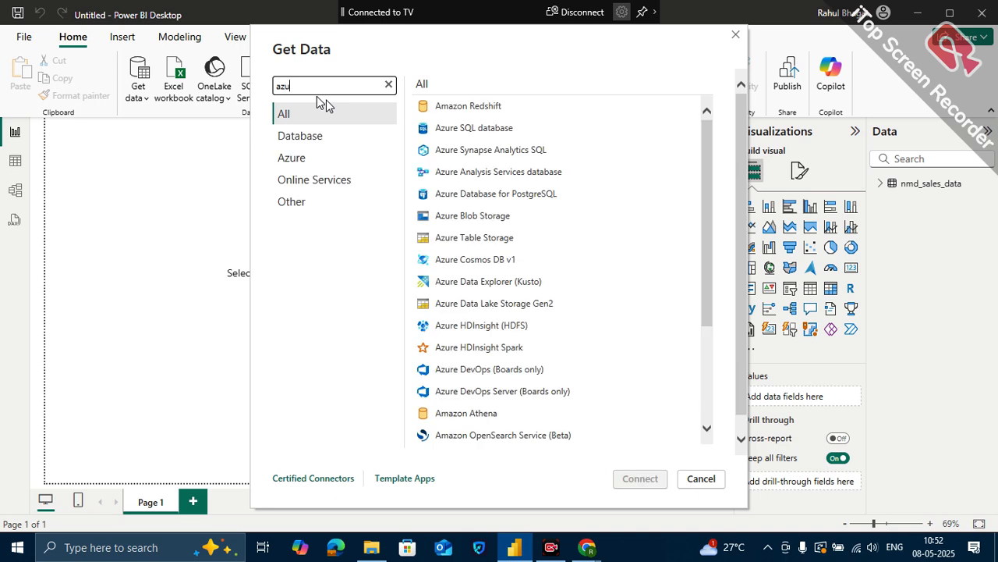
{"action": "left_click", "coordinate": [480, 106]}
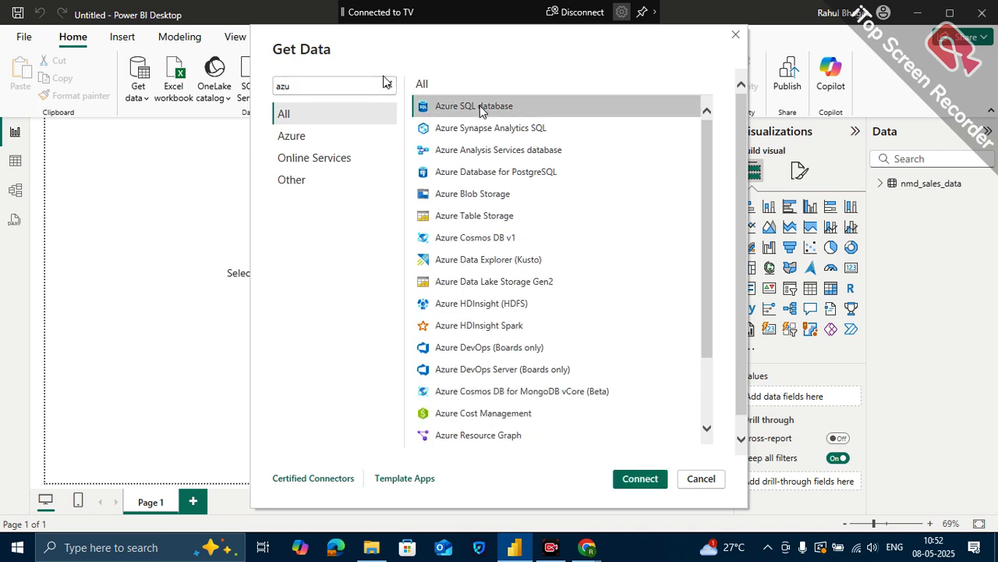
{"action": "left_click", "coordinate": [639, 483]}
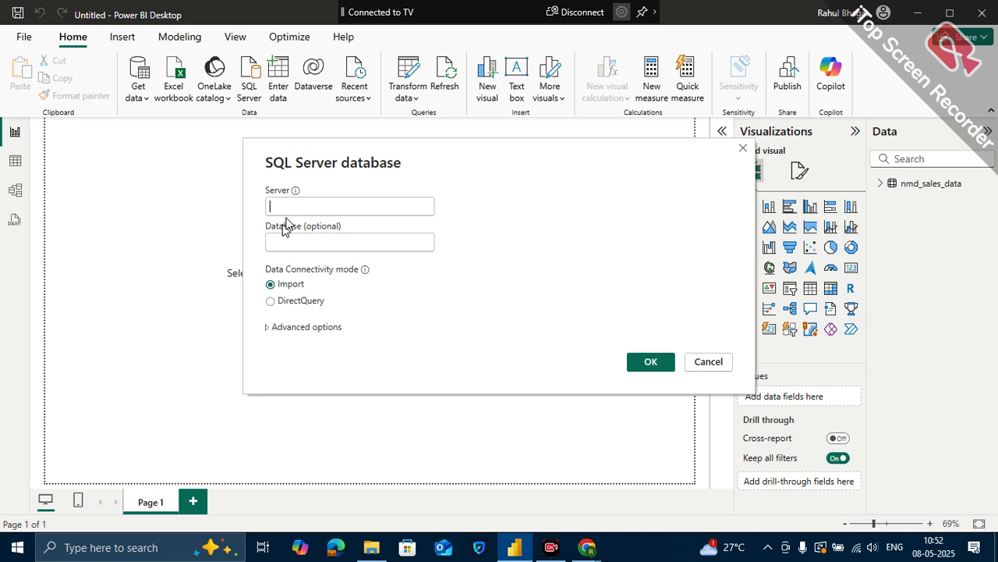
- Set the server to nmdvtltd.database.windows.net with DirectQuery connectivity and confirm the connection details
{"action": "type", "text": "nmdvtltd"}
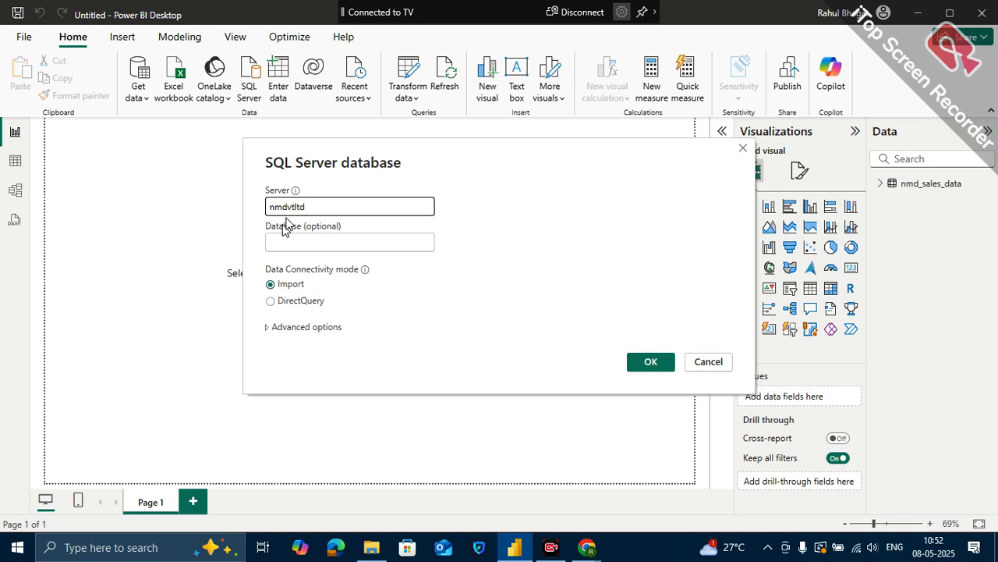
{"action": "type", "text": ".database.windows.net"}
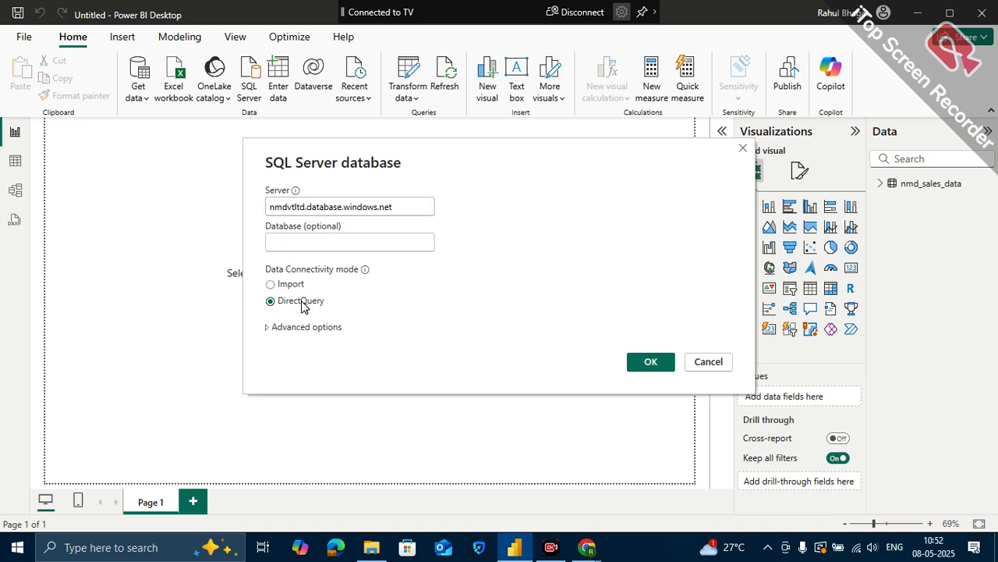
{"action": "left_click", "coordinate": [637, 371]}
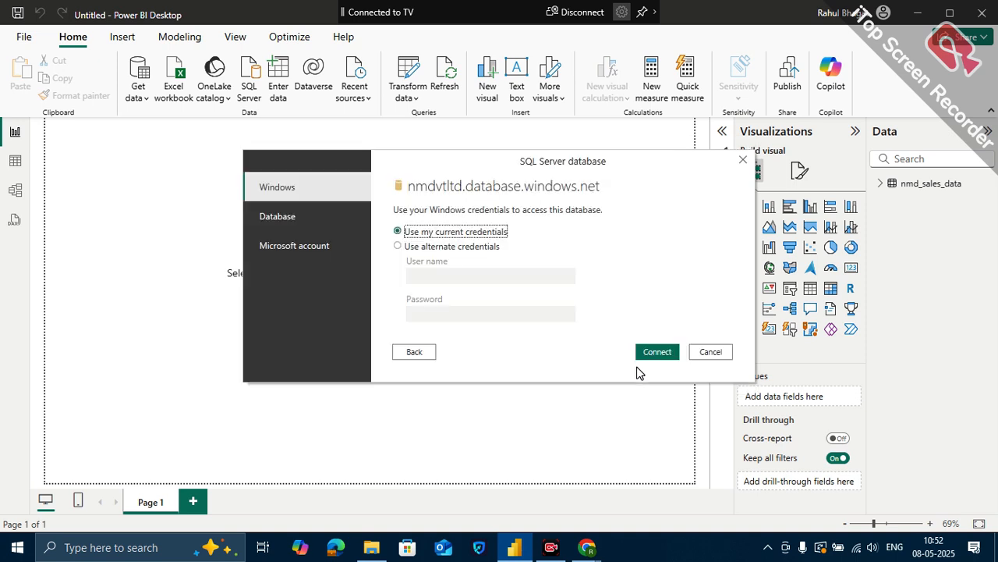
- Choose database authentication, enter the user name root_admin and the account password, and try to connect to nmdvtltd.database.windows.net
{"action": "left_click", "coordinate": [365, 217]}
{"action": "left_click", "coordinate": [408, 223]}
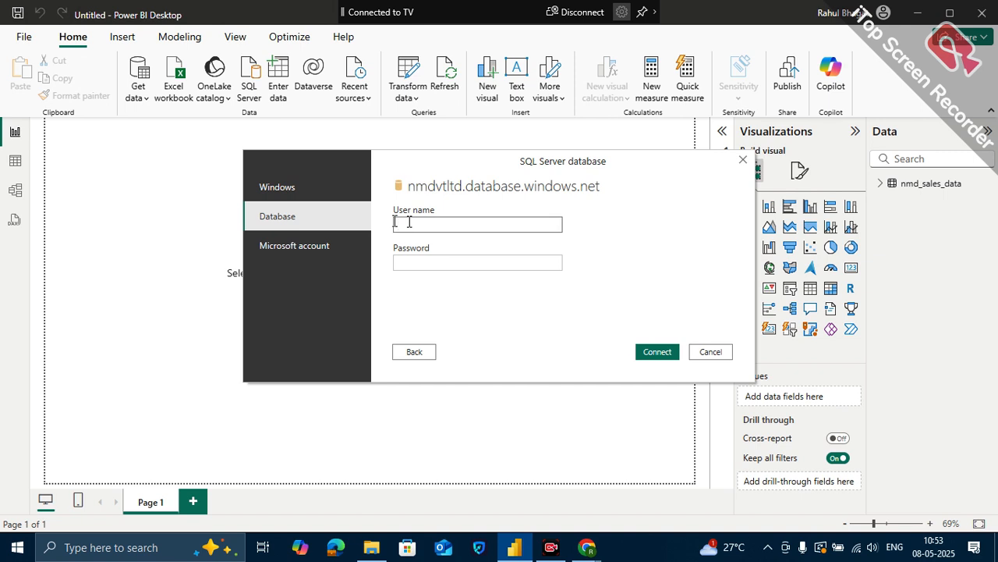
{"action": "type", "text": "root_admin"}
{"action": "left_click", "coordinate": [422, 260]}
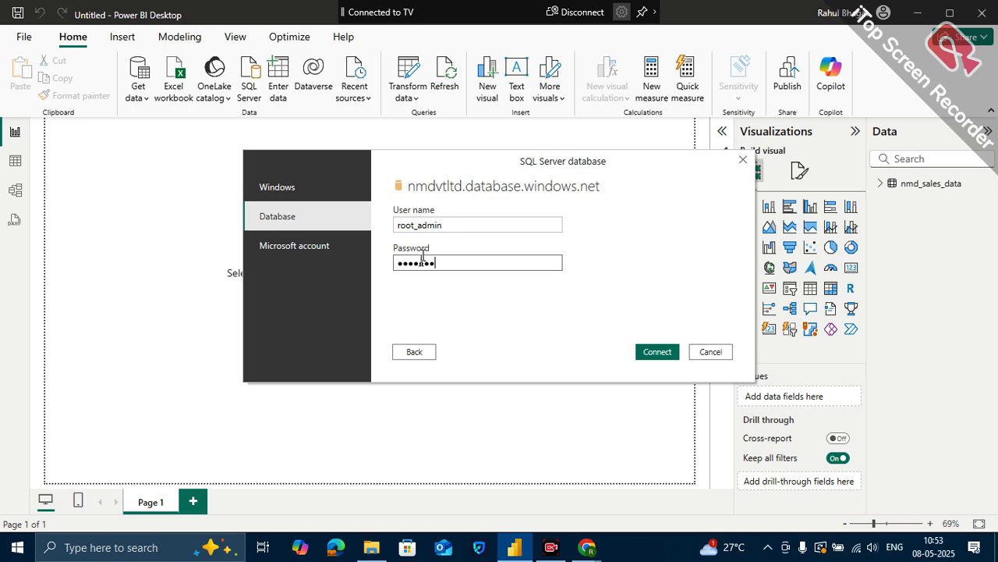
{"action": "left_click", "coordinate": [657, 351]}
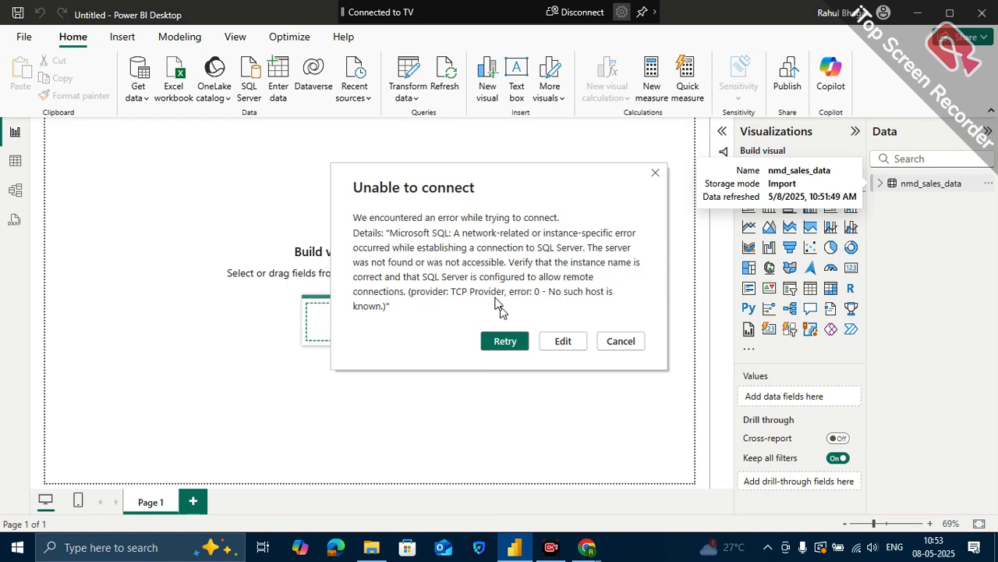
- Return to the connection details, correct the server name to nmdpvtltd.database.windows.net, and connect in DirectQuery mode
{"action": "left_click", "coordinate": [562, 341]}
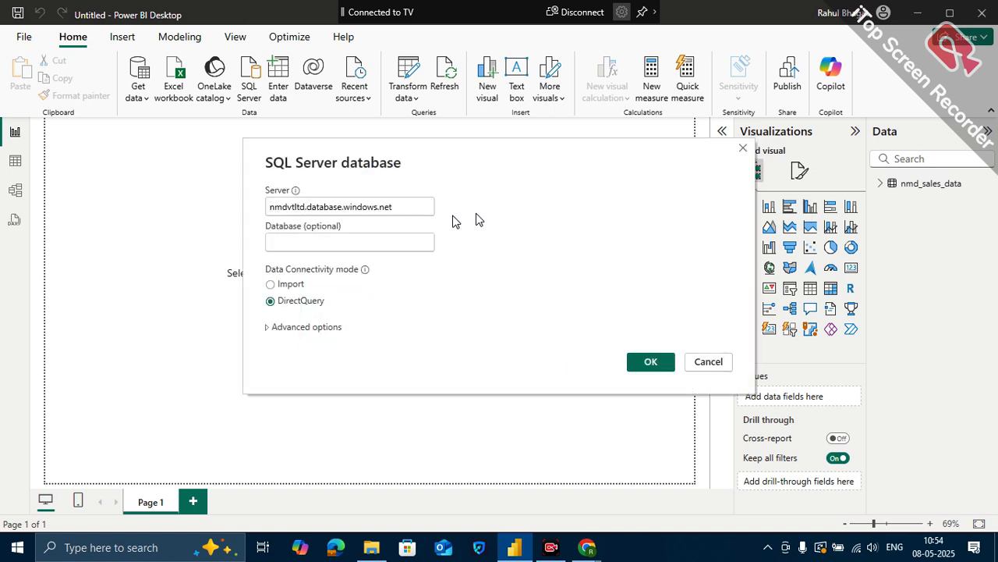
{"action": "left_click", "coordinate": [289, 207]}
{"action": "type", "text": "p"}
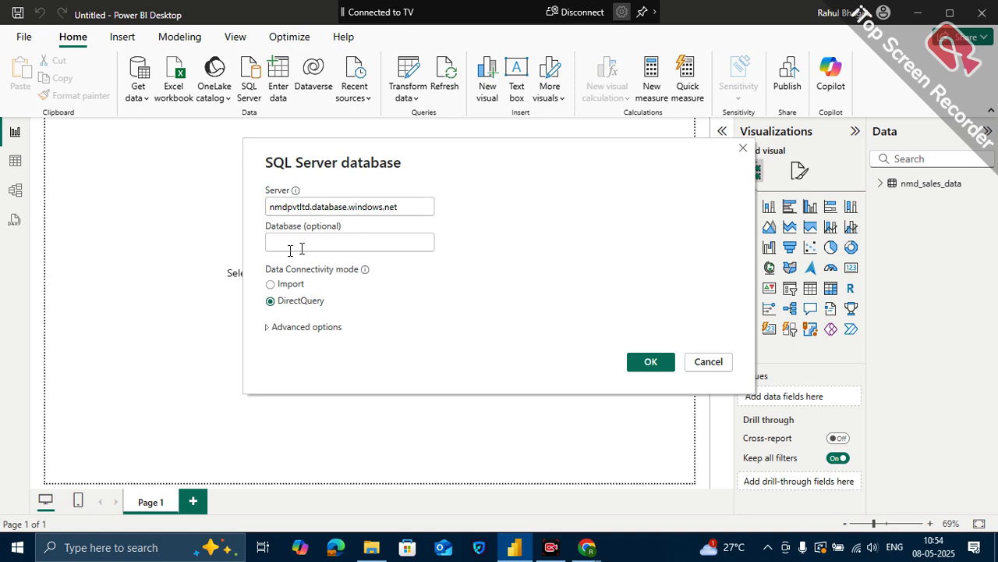
{"action": "left_click", "coordinate": [647, 362]}
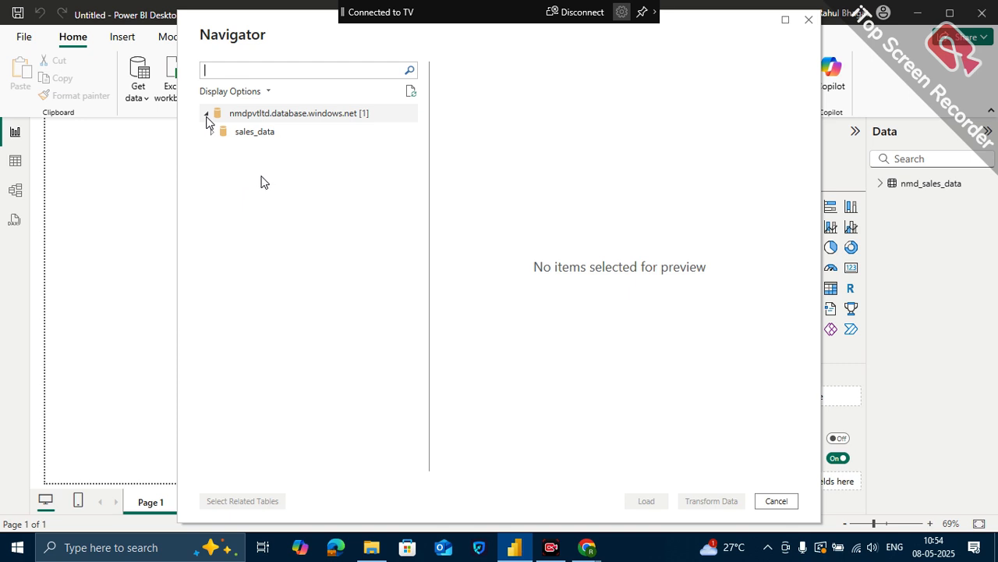
- Expand the sales_data database, select the nmd_sales_data table, and load it through the DirectQuery connection
{"action": "left_click", "coordinate": [209, 133]}
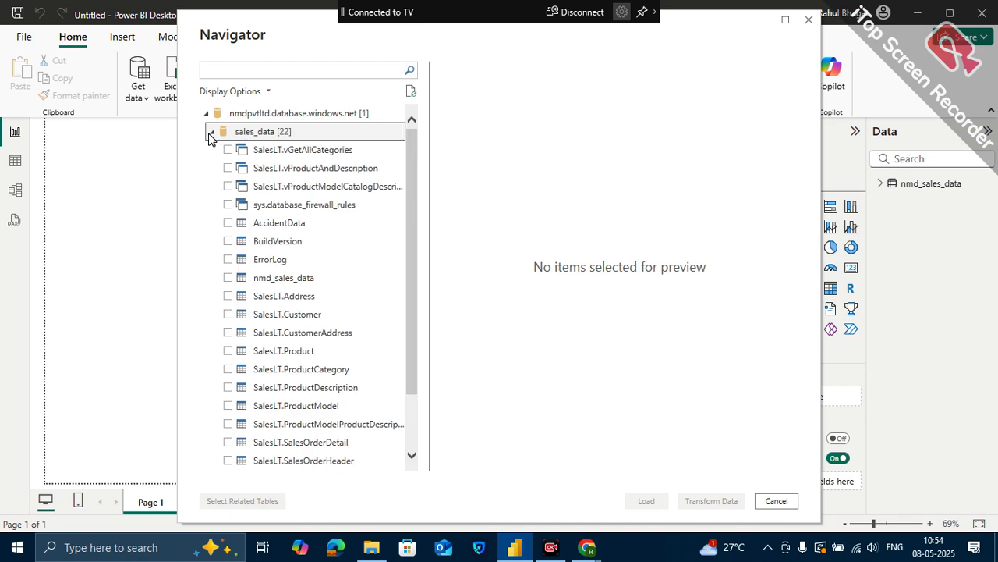
{"action": "left_click", "coordinate": [228, 279]}
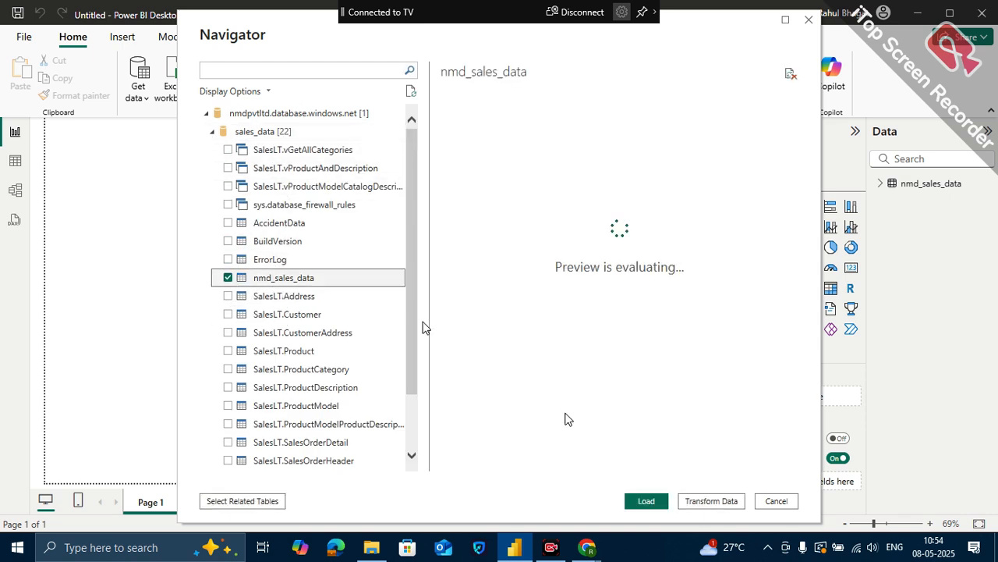
{"action": "left_click", "coordinate": [648, 501]}
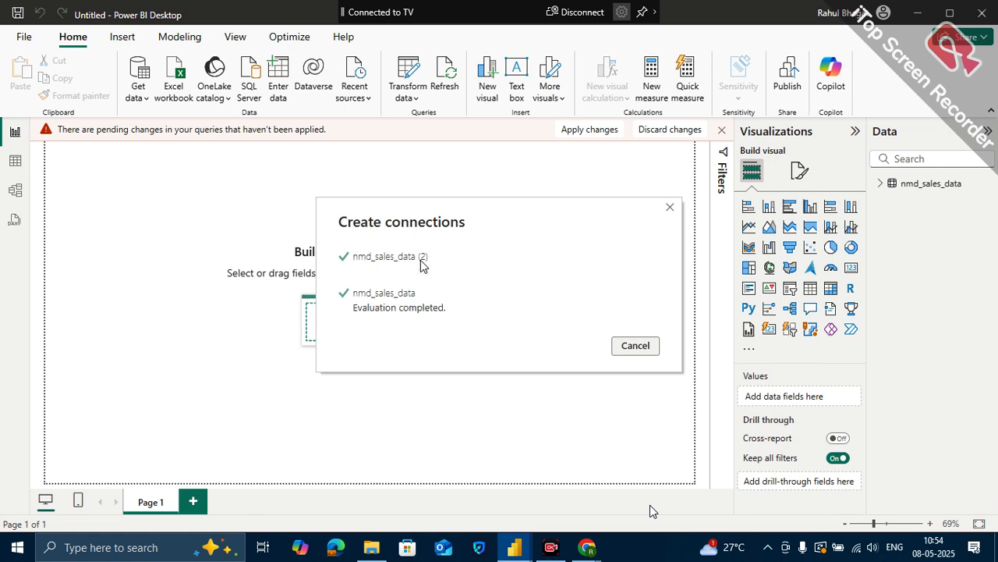
- Compare the imported nmd_sales_data table with the DirectQuery table nmd_sales_data (2) in Table view
{"action": "left_click", "coordinate": [941, 184]}
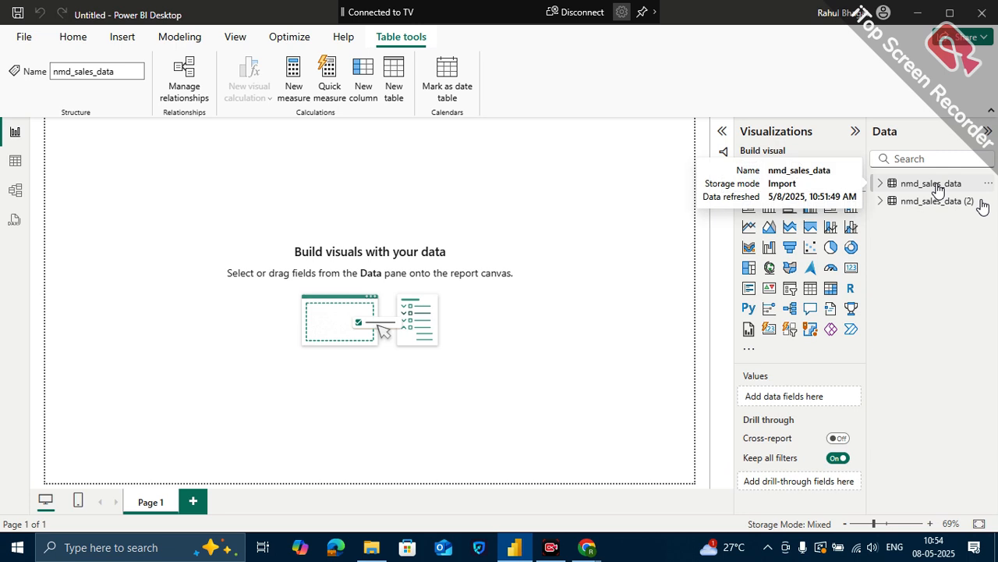
{"action": "left_click", "coordinate": [981, 203]}
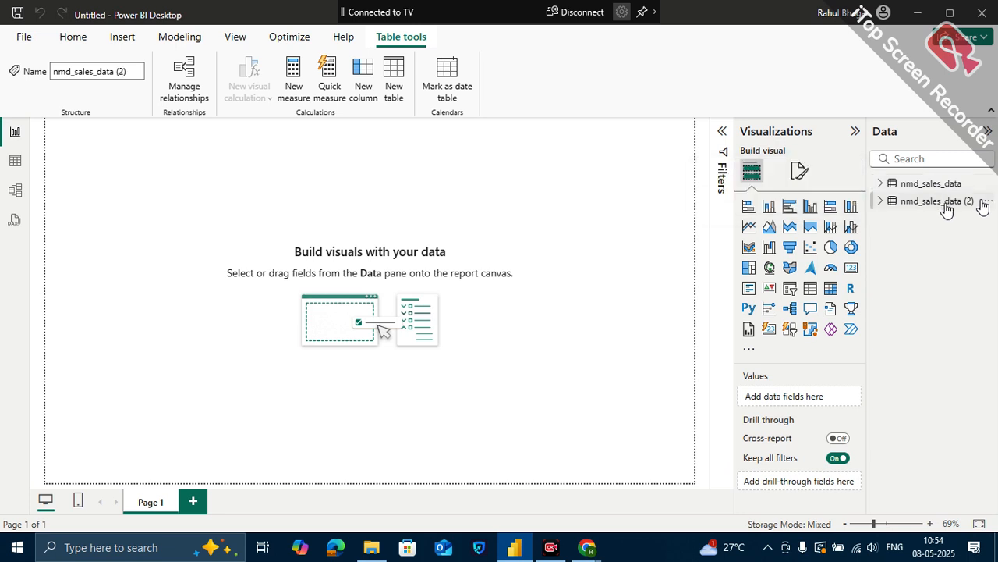
{"action": "left_click", "coordinate": [15, 161]}
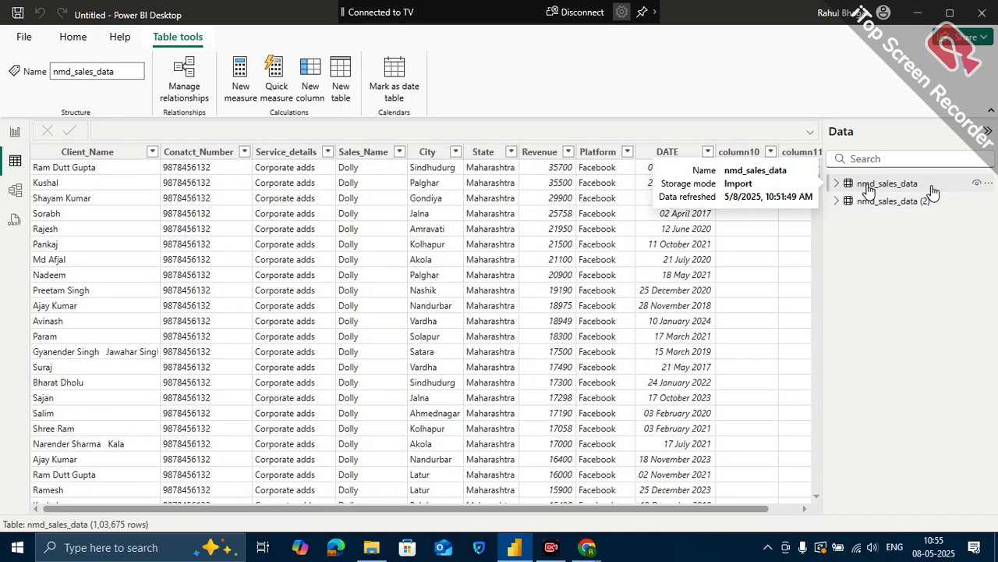
{"action": "left_click", "coordinate": [894, 201]}
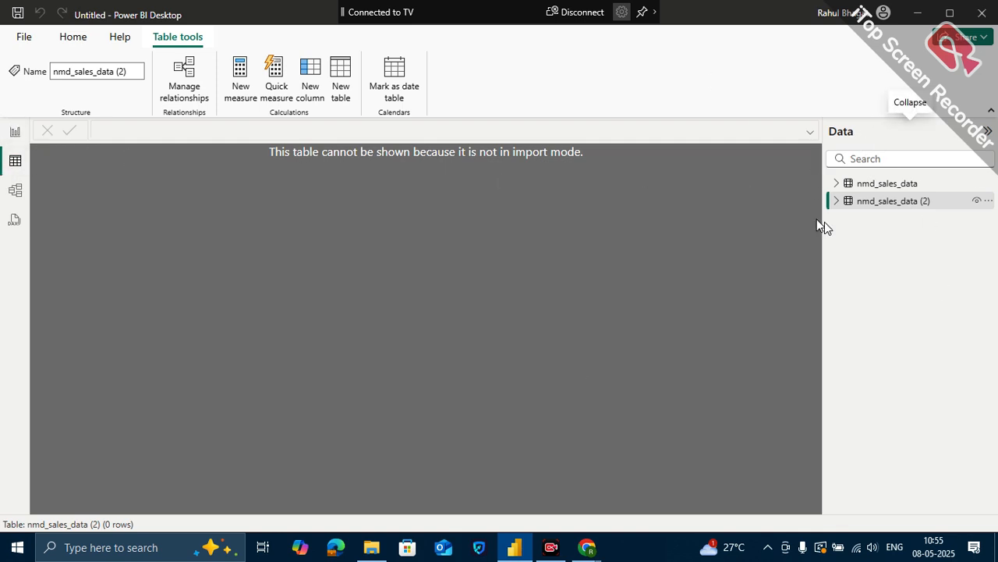
{"action": "mouse_move", "coordinate": [880, 189]}
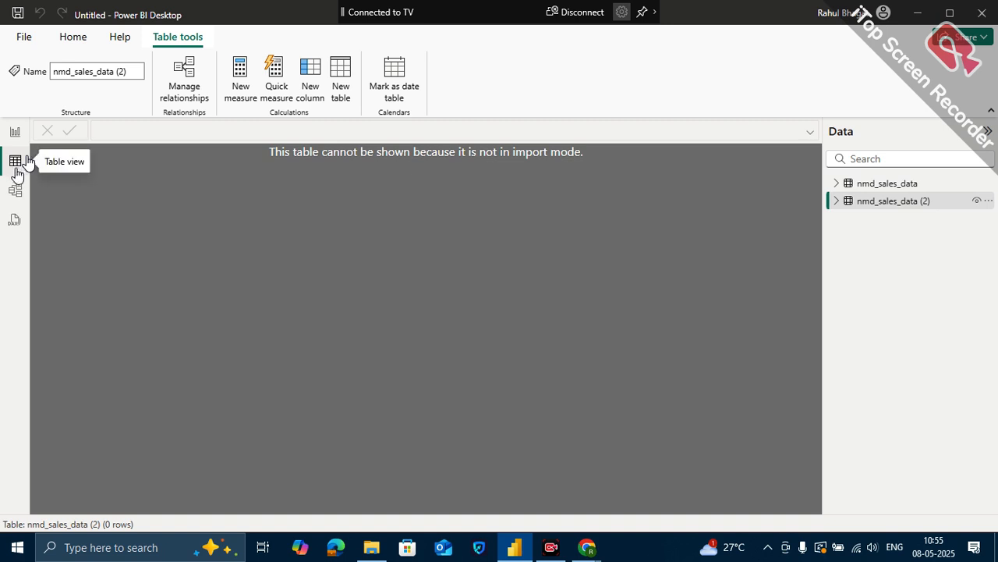
- Show both tables in Model view, collapse the properties, and examine the storage mode details of nmd_sales_data (2)
{"action": "left_click", "coordinate": [15, 190]}
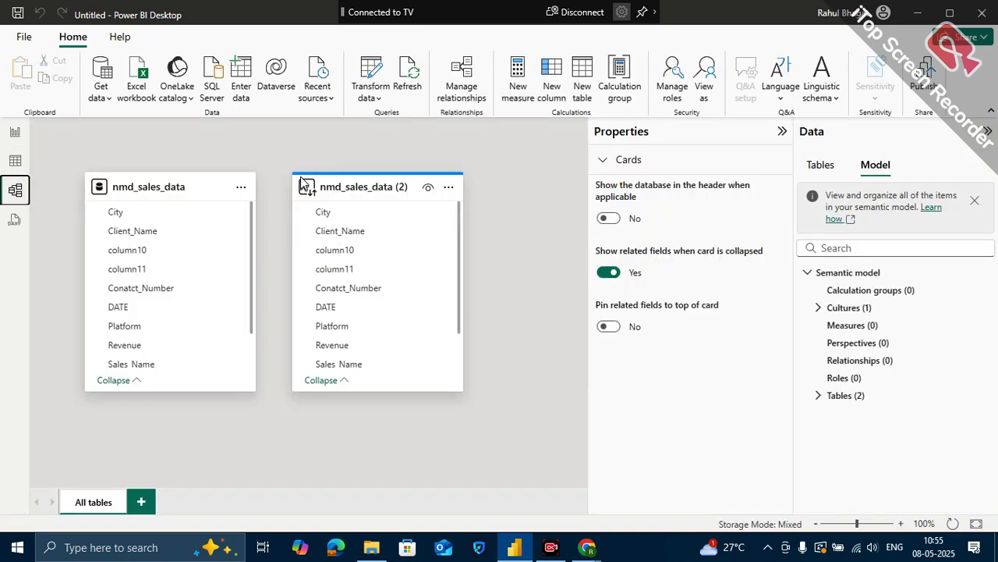
{"action": "mouse_move", "coordinate": [292, 181]}
{"action": "left_click", "coordinate": [785, 133]}
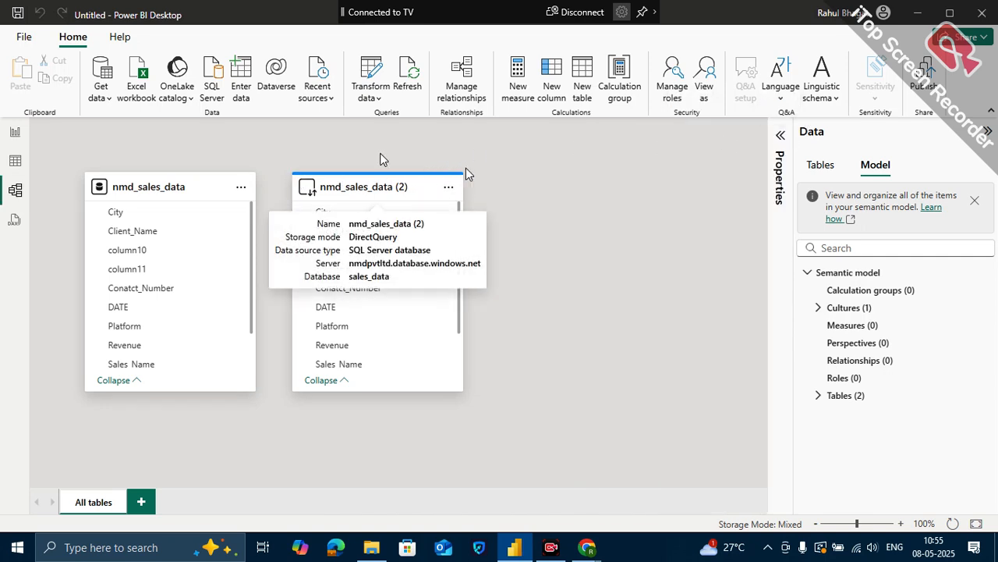
{"action": "mouse_move", "coordinate": [319, 187]}
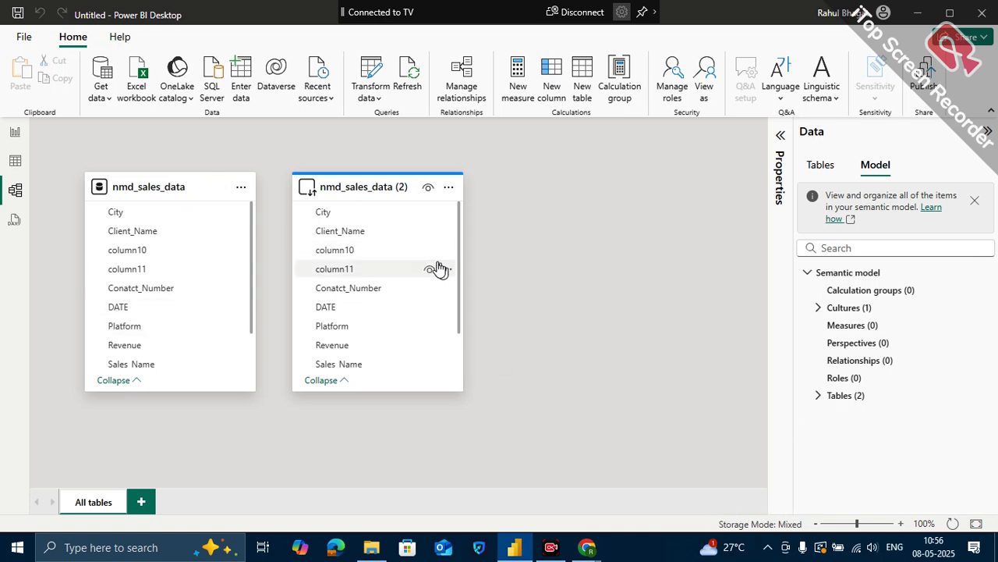
- Review the implications of switching all tables to Import mode, cancel the switch, and return to Report view
{"action": "left_click", "coordinate": [797, 522]}
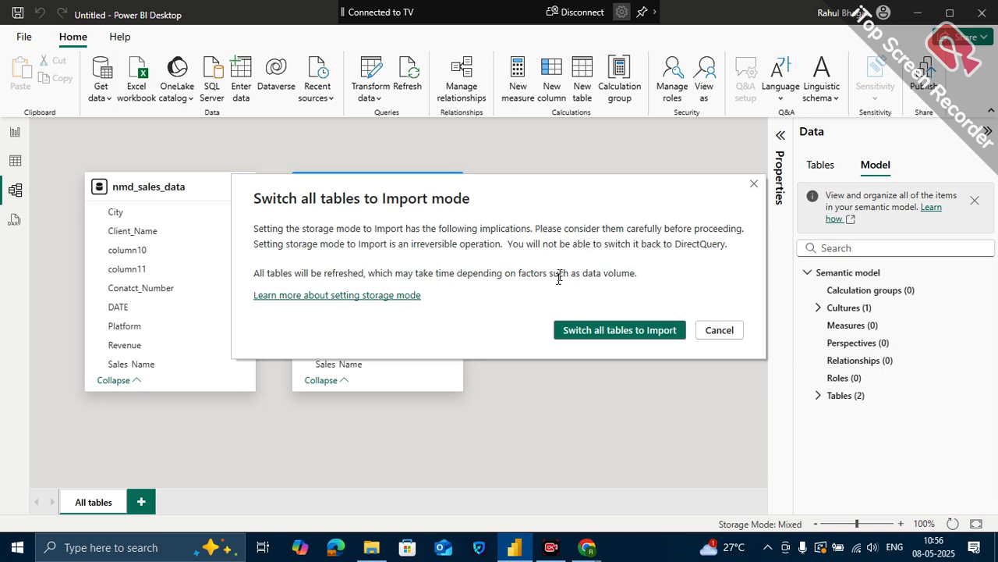
{"action": "left_click", "coordinate": [727, 335]}
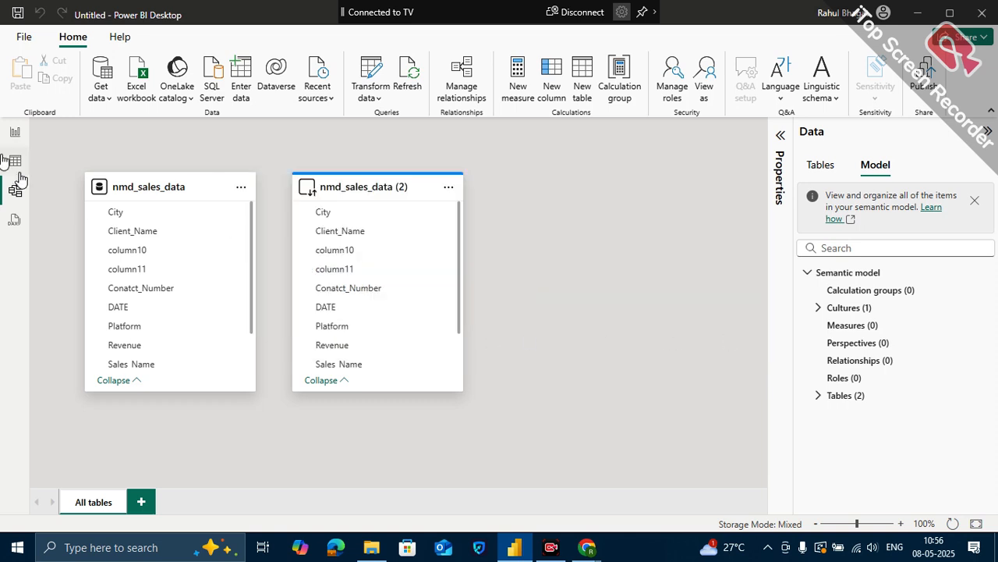
{"action": "left_click", "coordinate": [16, 137]}
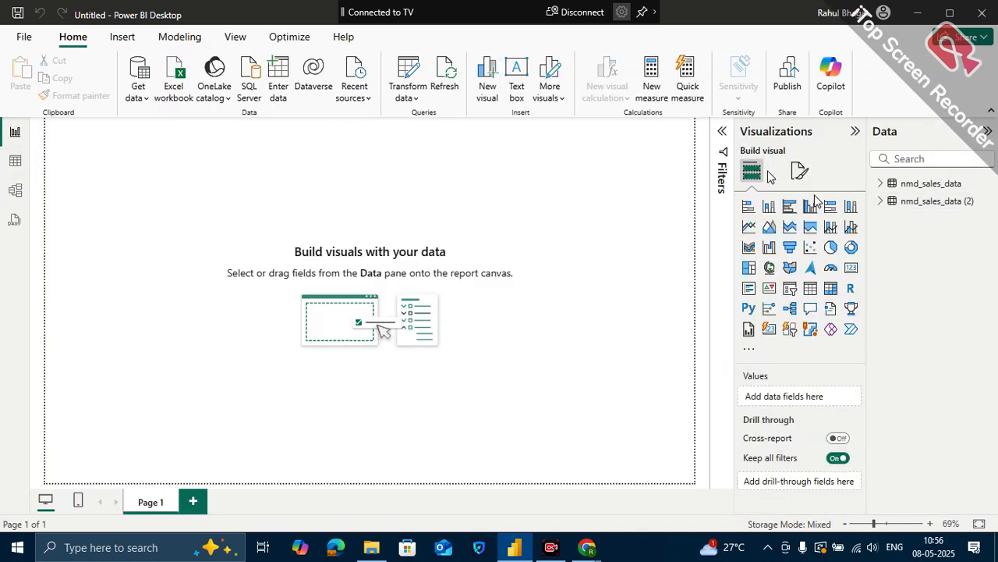
- Show the imported nmd_sales_data table in Table view and examine its columns, including DATE
{"action": "left_click", "coordinate": [15, 161]}
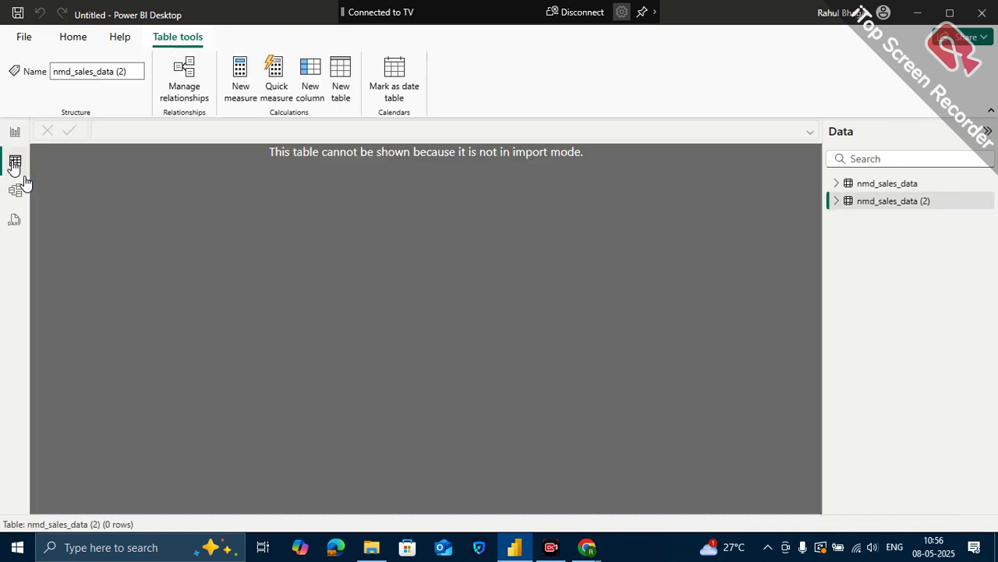
{"action": "left_click", "coordinate": [923, 182]}
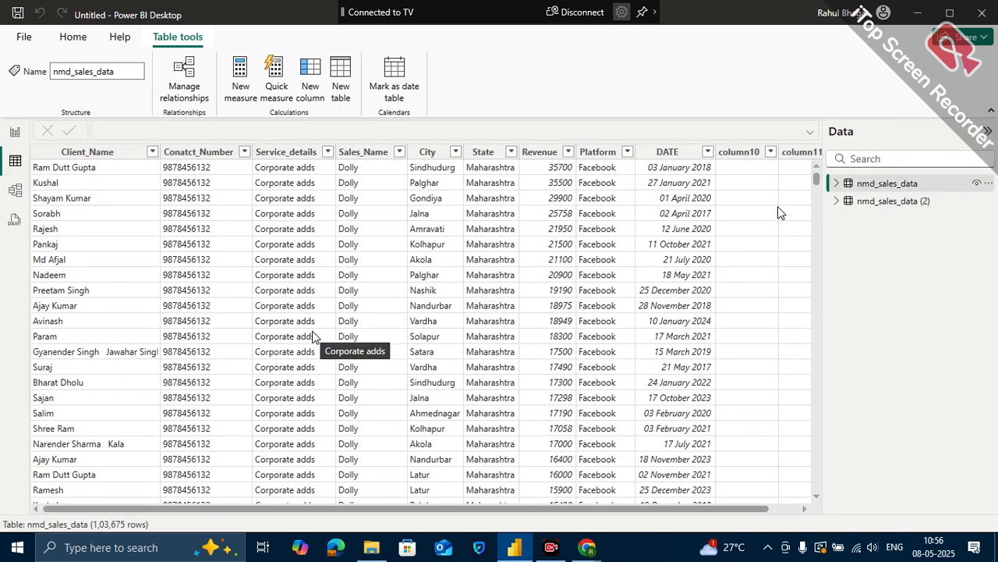
{"action": "scroll", "coordinate": [341, 253], "scroll_direction": "right", "scroll_amount": 1}
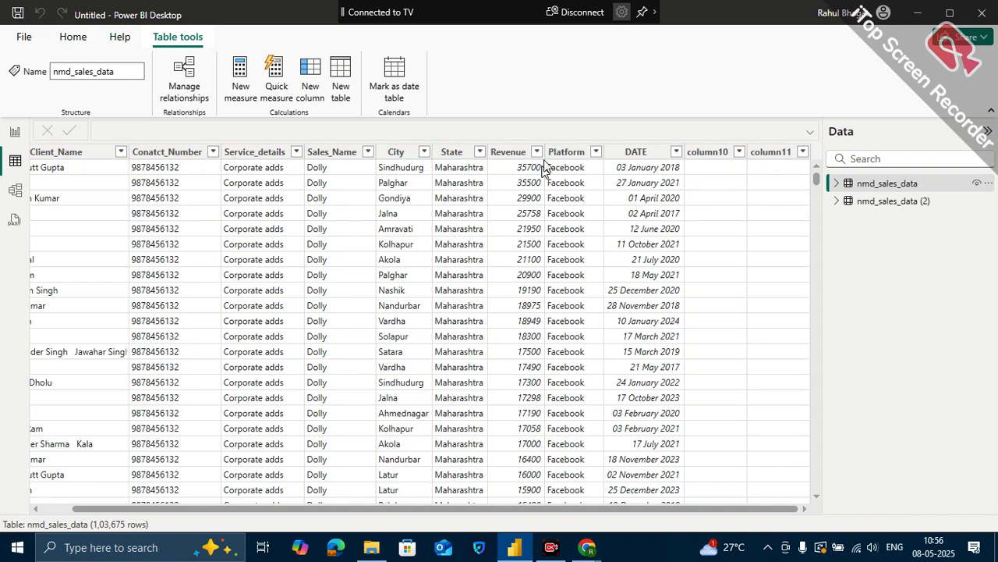
{"action": "left_click", "coordinate": [635, 154]}
{"action": "left_click", "coordinate": [636, 154]}
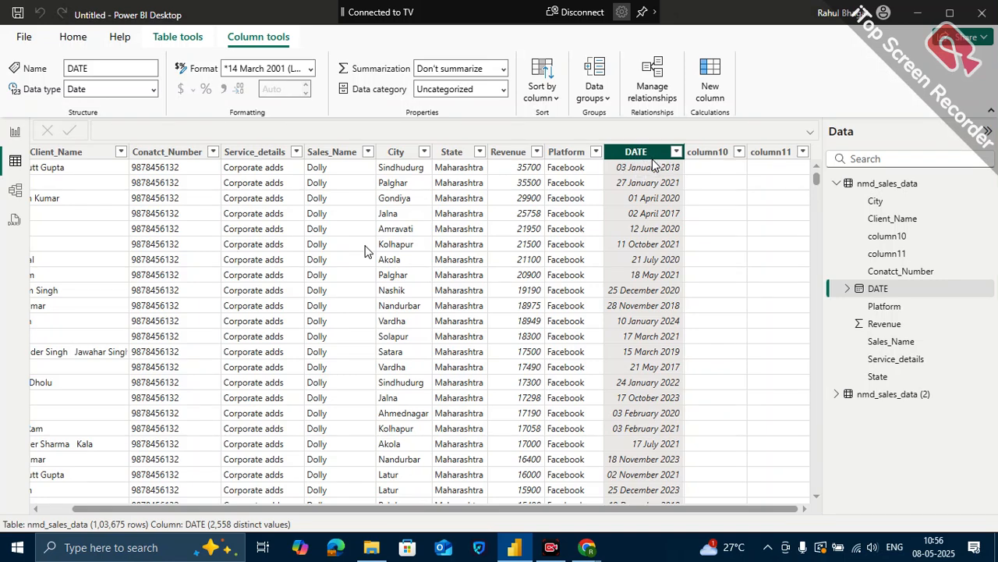
{"action": "scroll", "coordinate": [367, 250], "scroll_direction": "left", "scroll_amount": 1}
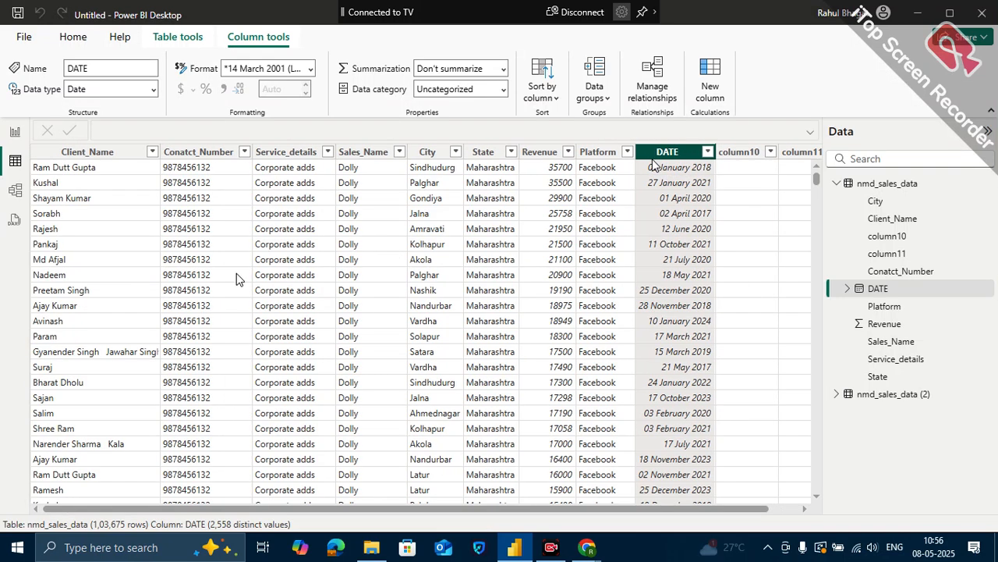
{"action": "scroll", "coordinate": [237, 273], "scroll_direction": "right", "scroll_amount": 1}
{"action": "scroll", "coordinate": [322, 295], "scroll_direction": "down", "scroll_amount": 1}
{"action": "scroll", "coordinate": [321, 294], "scroll_direction": "up", "scroll_amount": 1}
{"action": "scroll", "coordinate": [333, 295], "scroll_direction": "right", "scroll_amount": 1}
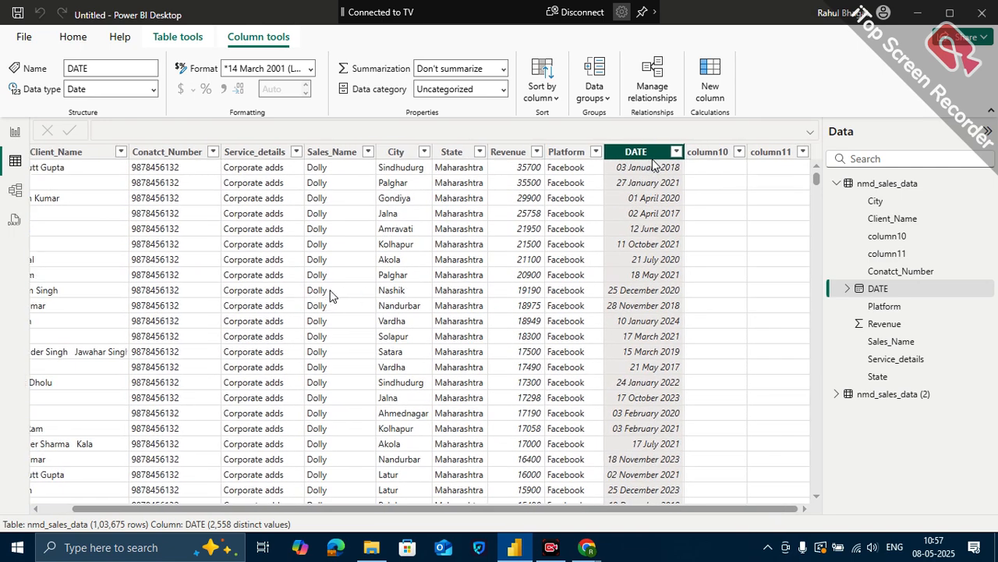
- Review the distinct values of the State, City and Platform columns in nmd_sales_data without applying any filter
{"action": "left_click", "coordinate": [480, 159]}
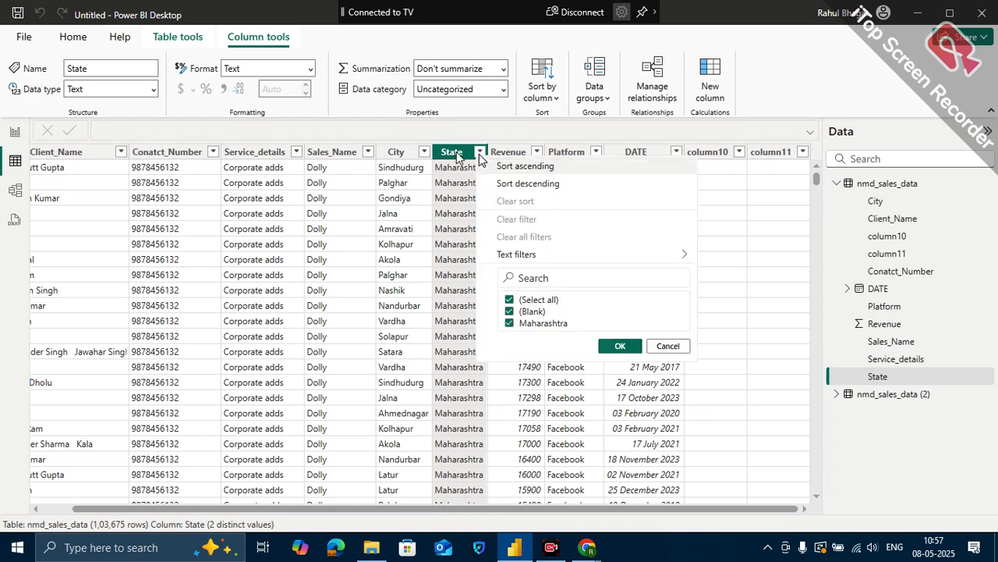
{"action": "left_click", "coordinate": [424, 152]}
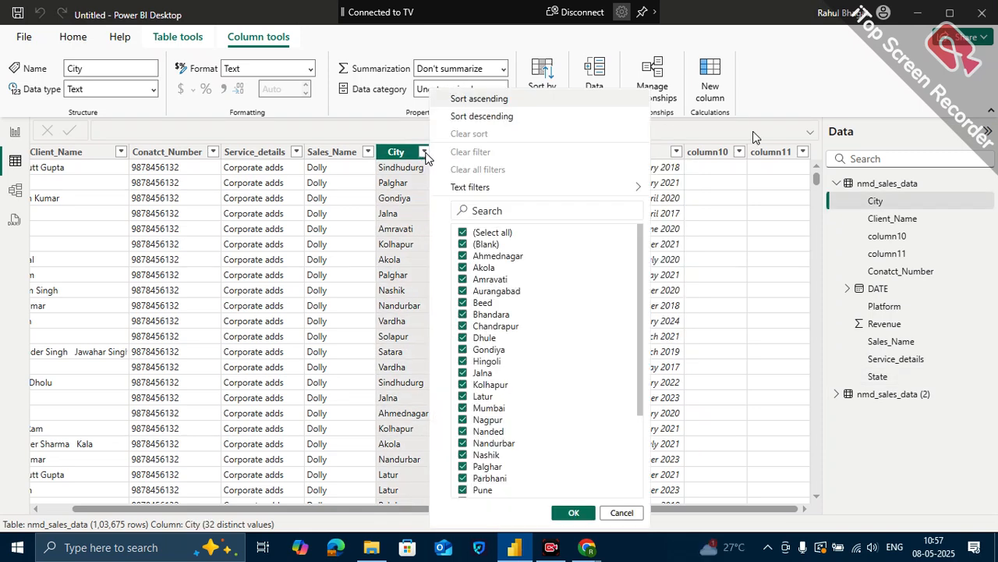
{"action": "left_click", "coordinate": [425, 155]}
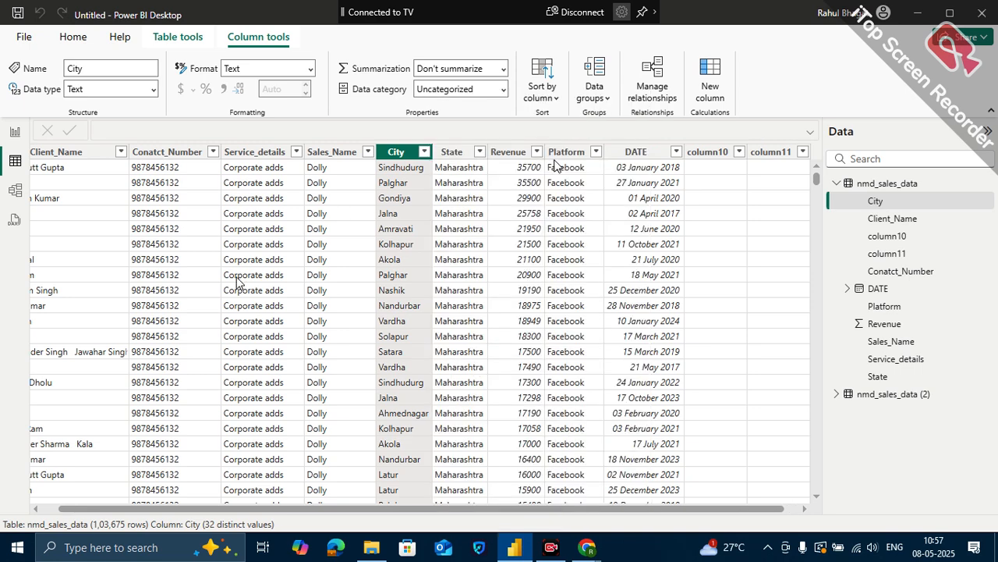
{"action": "scroll", "coordinate": [238, 280], "scroll_direction": "left", "scroll_amount": 1}
{"action": "scroll", "coordinate": [616, 288], "scroll_direction": "right", "scroll_amount": 1}
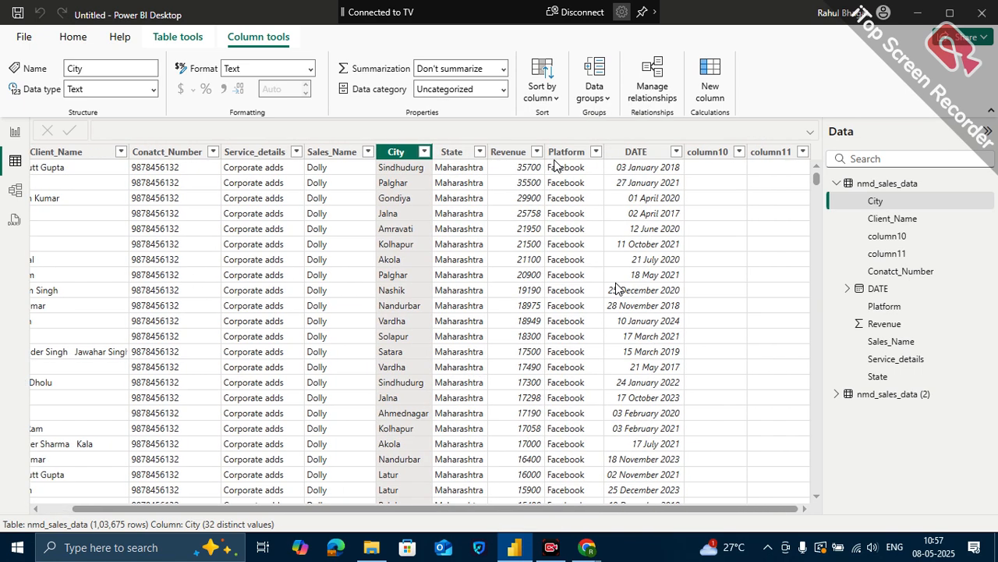
{"action": "left_click", "coordinate": [596, 153]}
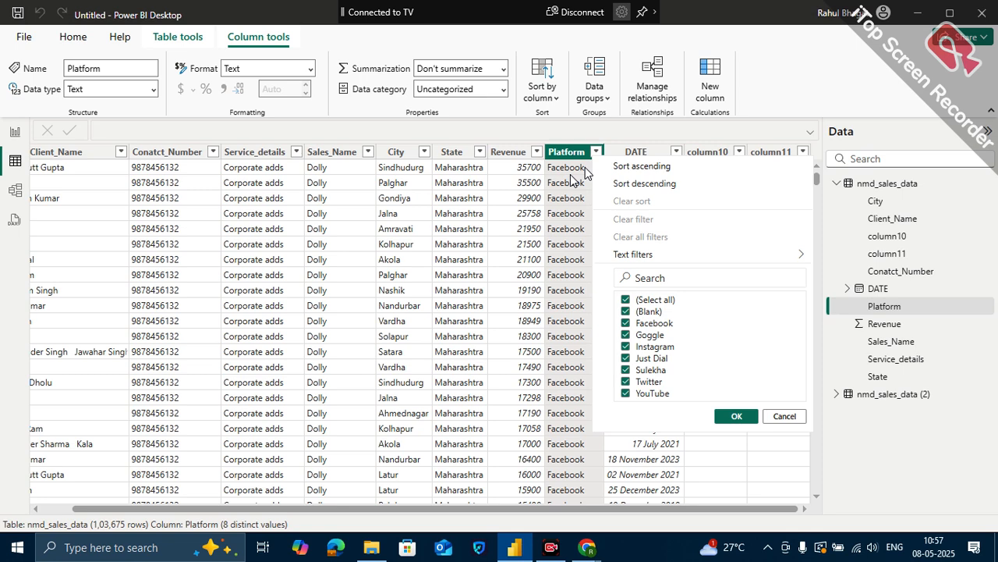
{"action": "left_click", "coordinate": [624, 133]}
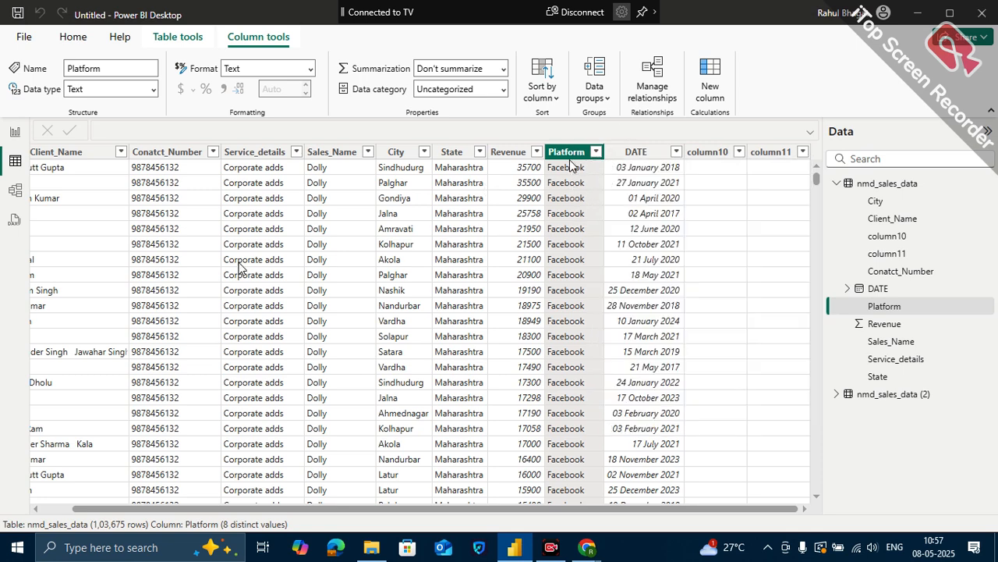
- Review the distinct values of the Sales_Name column, cancel the filter, and look over the remaining rows and columns
{"action": "scroll", "coordinate": [242, 267], "scroll_direction": "left", "scroll_amount": 1}
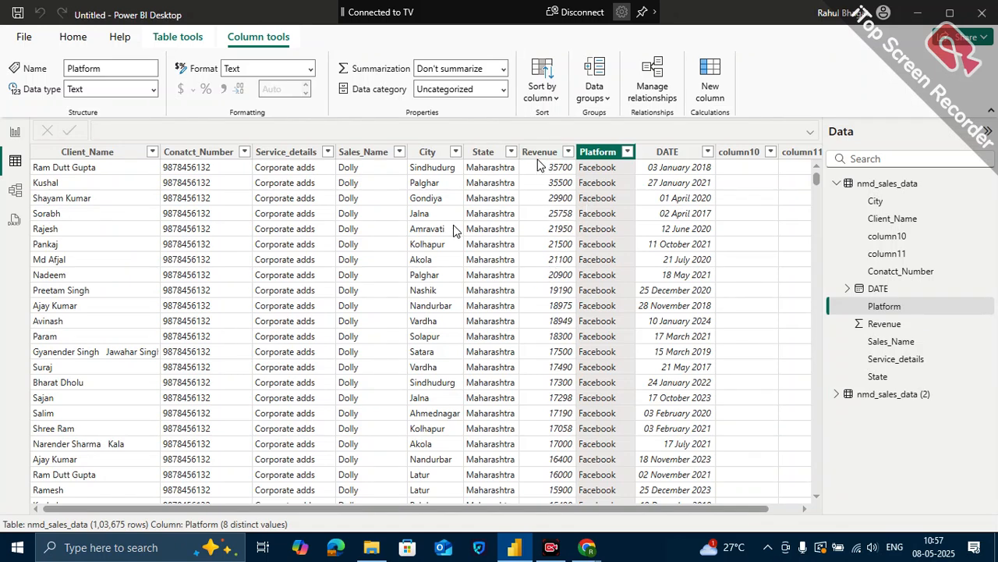
{"action": "left_click", "coordinate": [399, 153]}
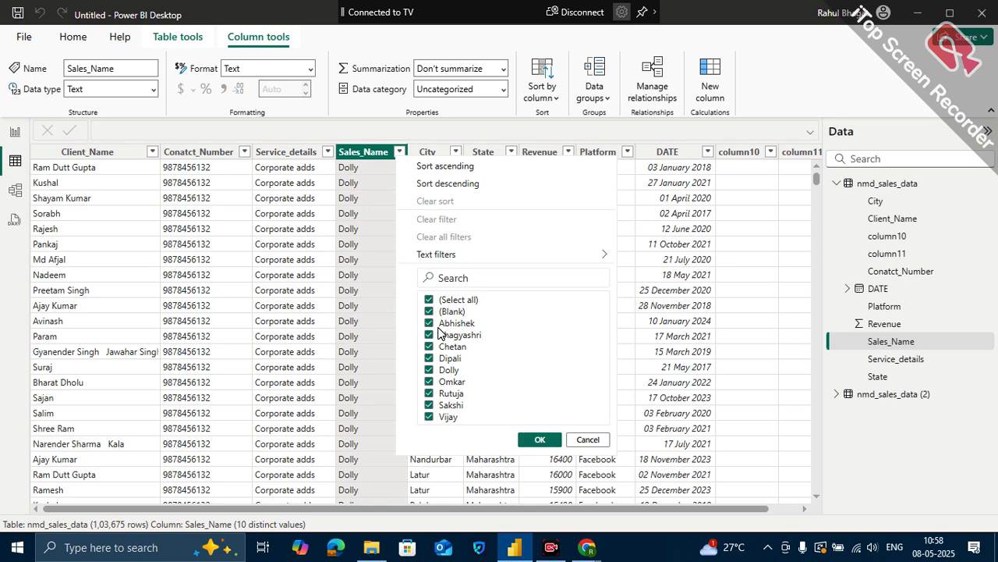
{"action": "left_click", "coordinate": [587, 440]}
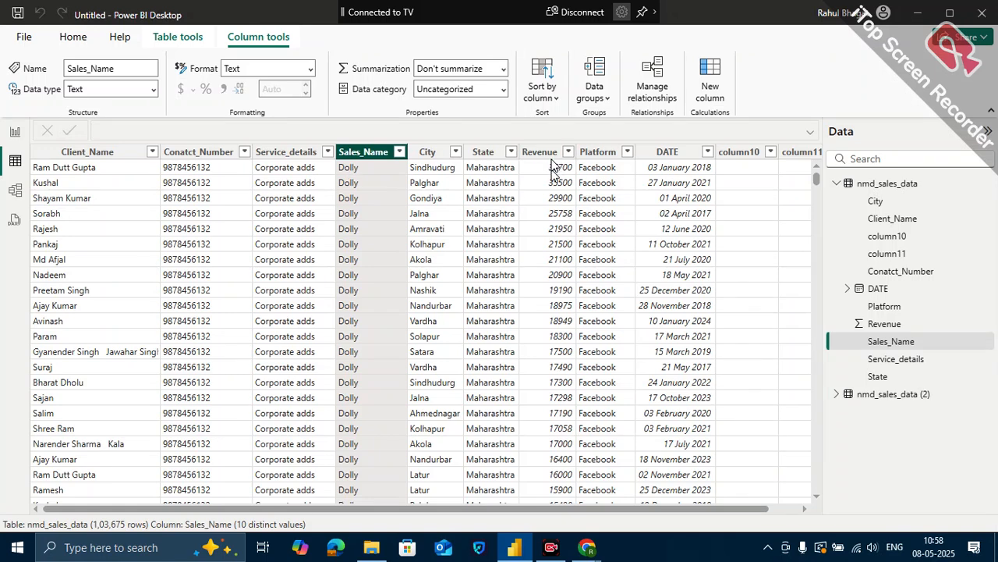
{"action": "scroll", "coordinate": [667, 309], "scroll_direction": "down", "scroll_amount": 1}
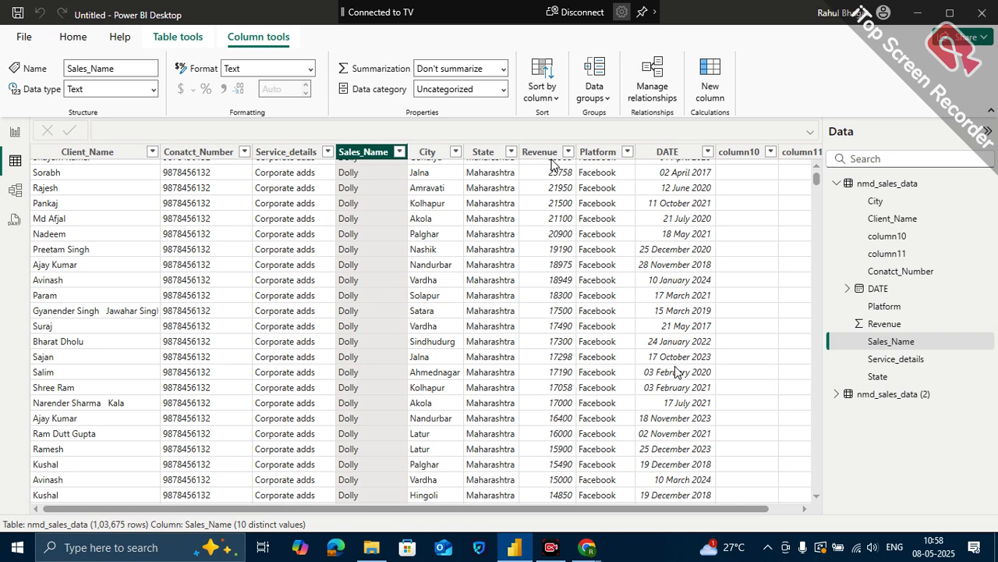
{"action": "scroll", "coordinate": [677, 257], "scroll_direction": "up", "scroll_amount": 1}
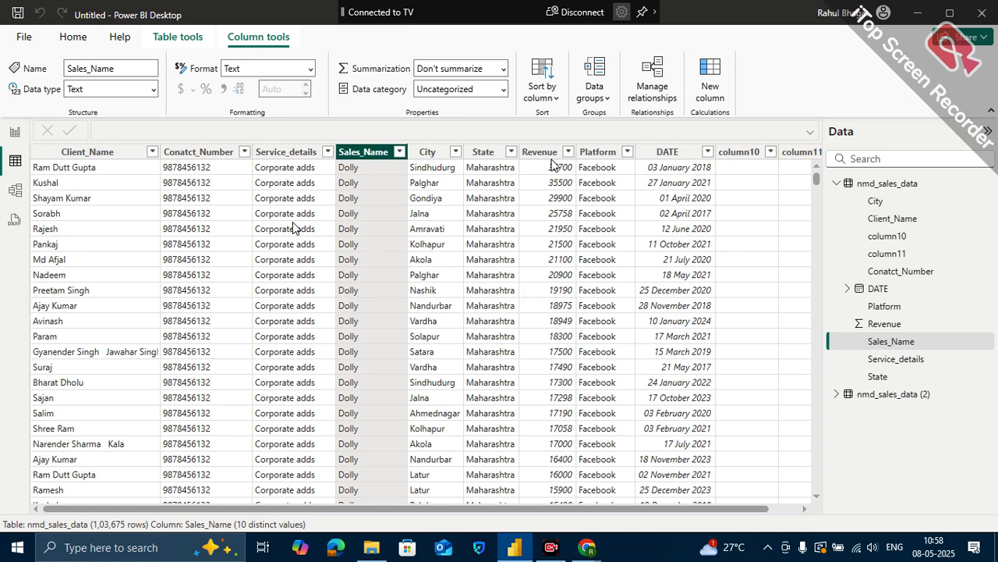
{"action": "scroll", "coordinate": [596, 303], "scroll_direction": "right", "scroll_amount": 2}
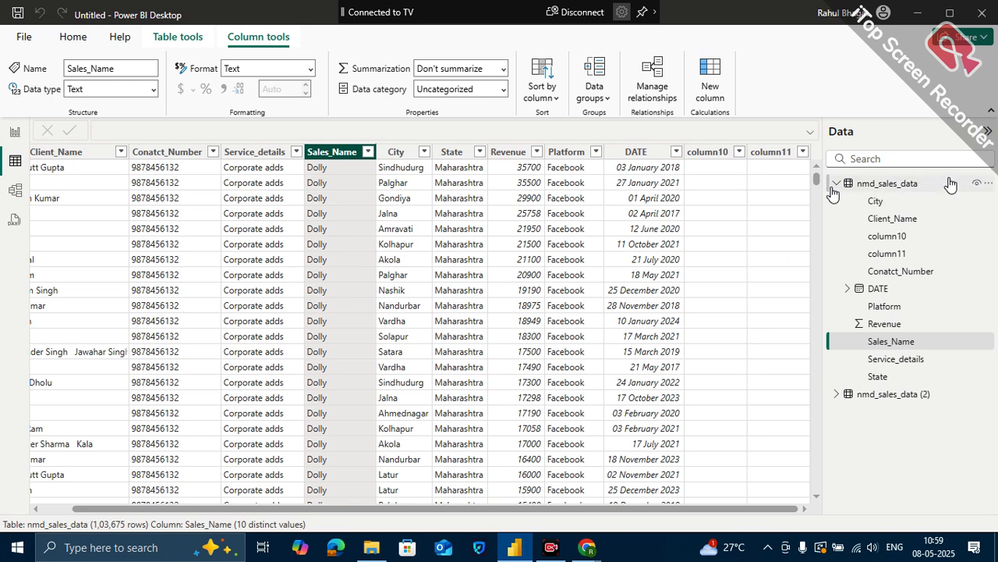
{"action": "mouse_move", "coordinate": [833, 193]}
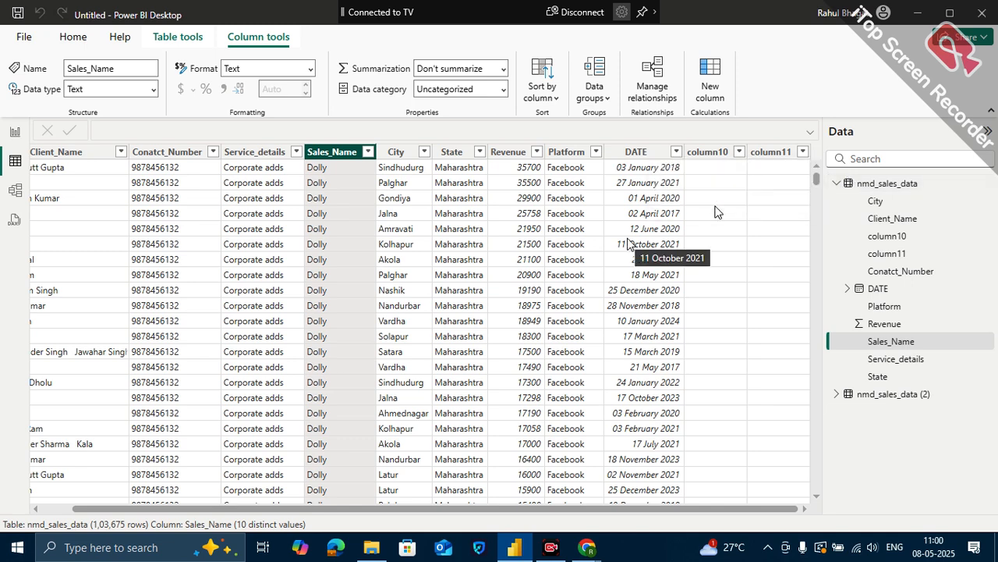
- Return to Report view, open the gallery of additional Power BI visuals, and browse the available visuals
{"action": "left_click", "coordinate": [14, 132]}
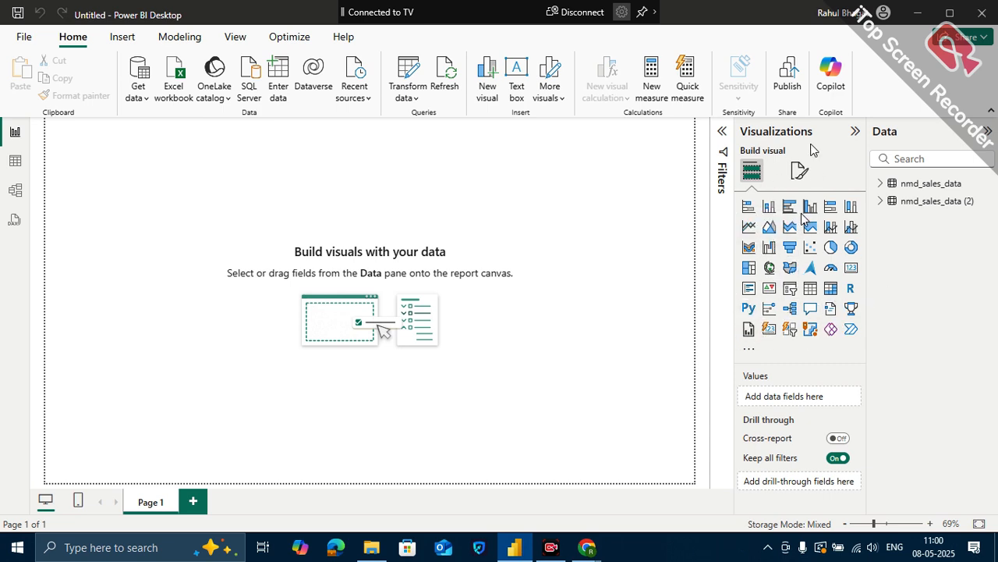
{"action": "left_click", "coordinate": [752, 356]}
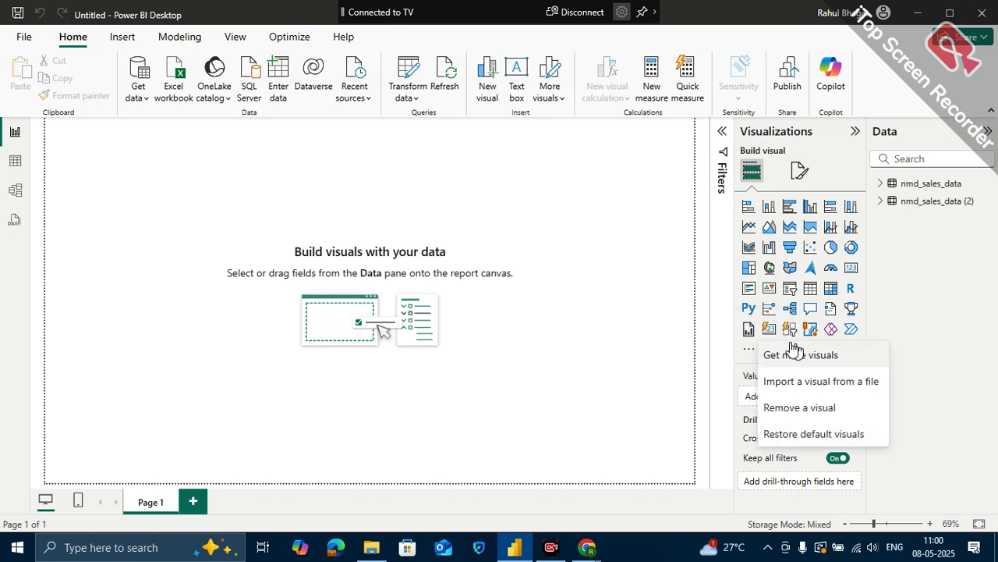
{"action": "left_click", "coordinate": [780, 362]}
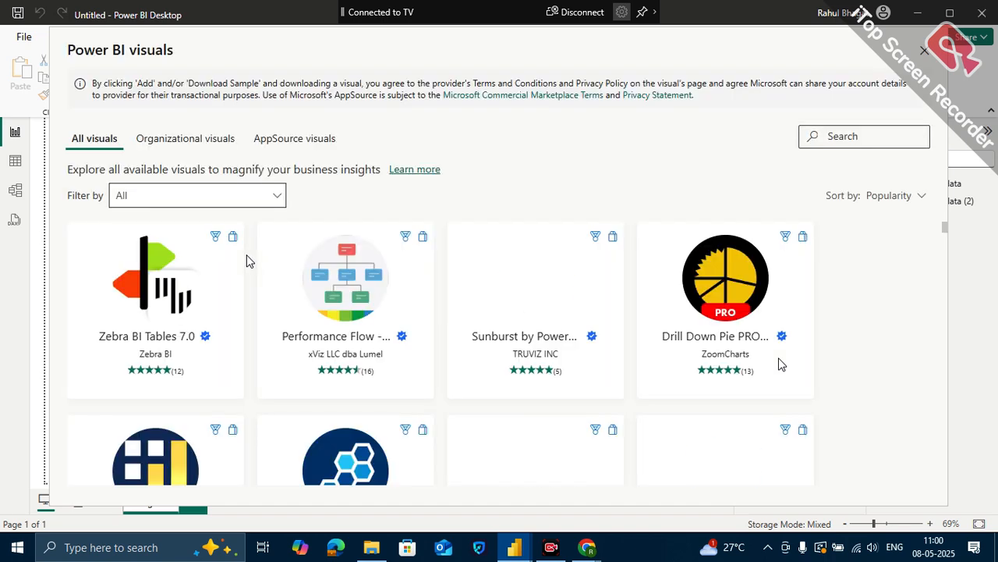
{"action": "scroll", "coordinate": [495, 425], "scroll_direction": "down", "scroll_amount": 1}
{"action": "scroll", "coordinate": [496, 425], "scroll_direction": "up", "scroll_amount": 1}
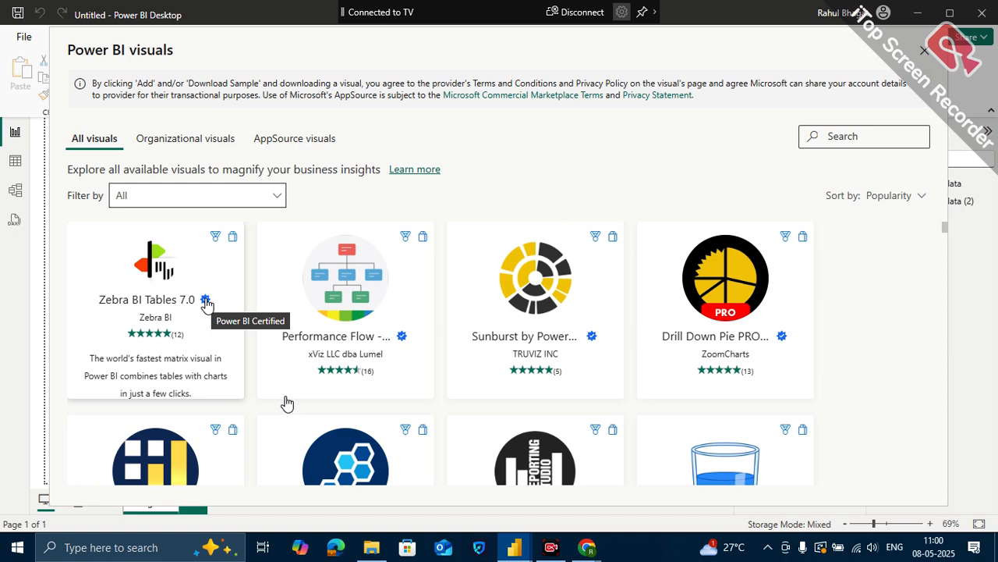
{"action": "scroll", "coordinate": [312, 421], "scroll_direction": "down", "scroll_amount": 2}
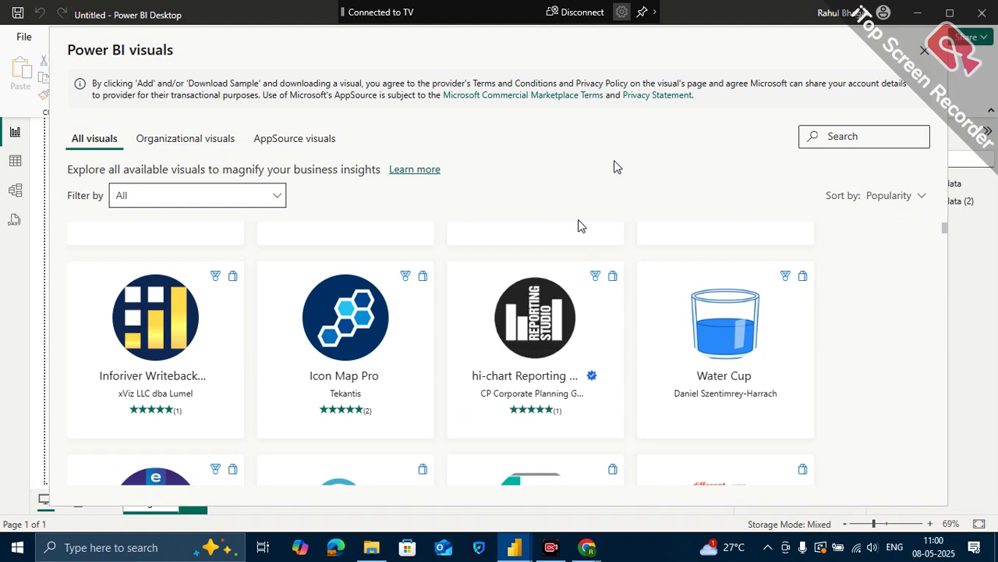
{"action": "mouse_move", "coordinate": [592, 342]}
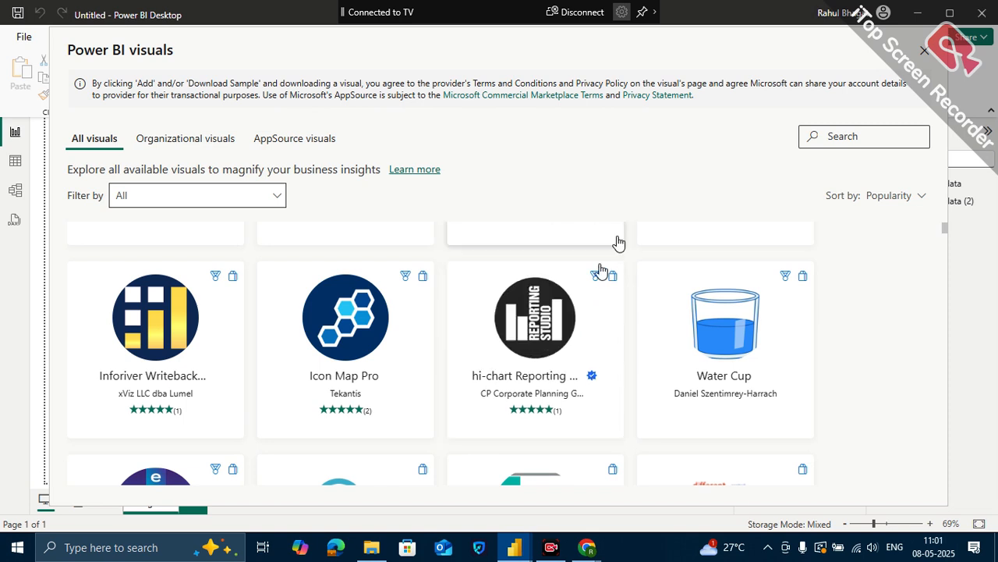
{"action": "scroll", "coordinate": [619, 241], "scroll_direction": "down", "scroll_amount": 1}
{"action": "scroll", "coordinate": [620, 241], "scroll_direction": "up", "scroll_amount": 3}
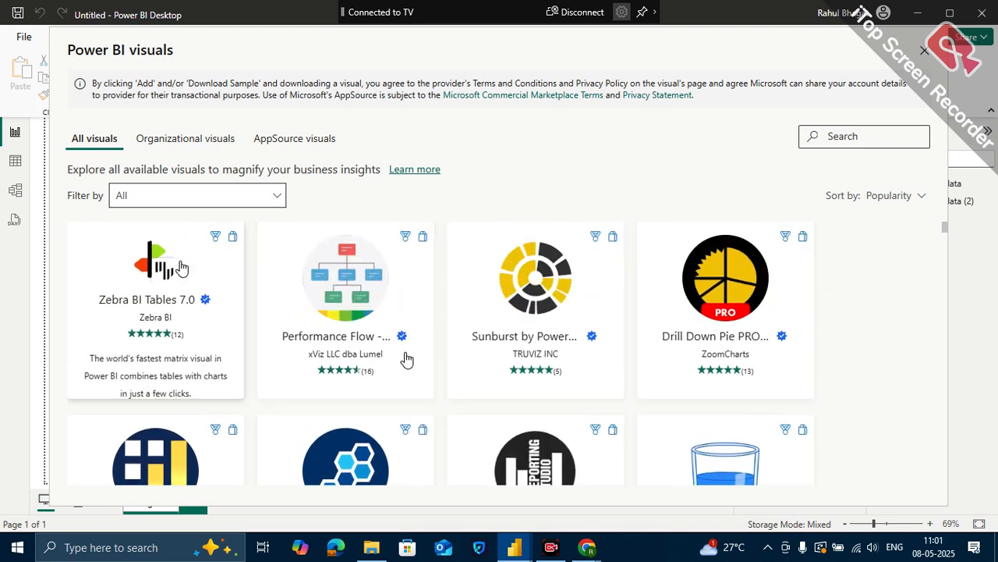
- Review the details of the Zebra BI Tables 7.0 visual and import it into the report
{"action": "left_click", "coordinate": [161, 276]}
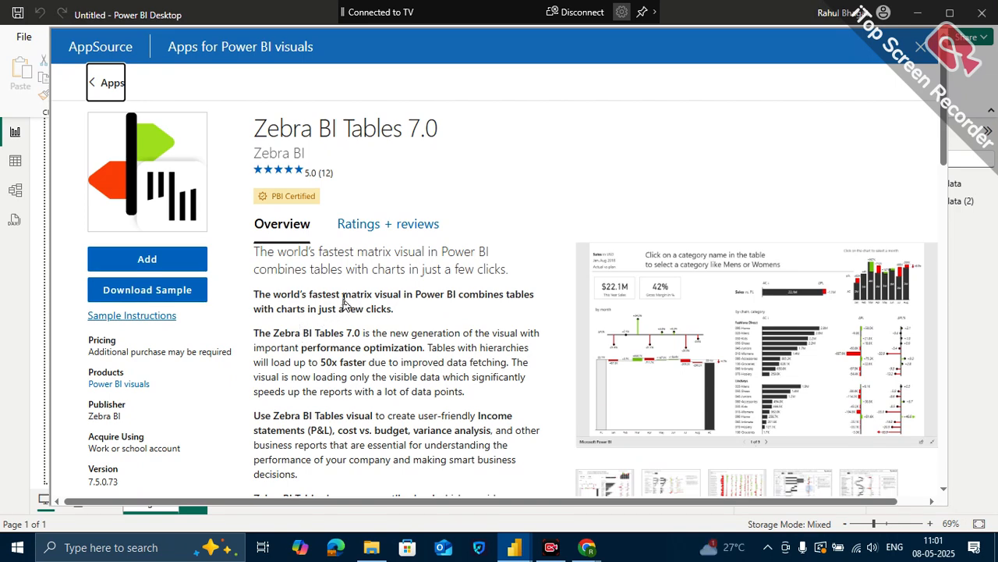
{"action": "scroll", "coordinate": [352, 345], "scroll_direction": "down", "scroll_amount": 2}
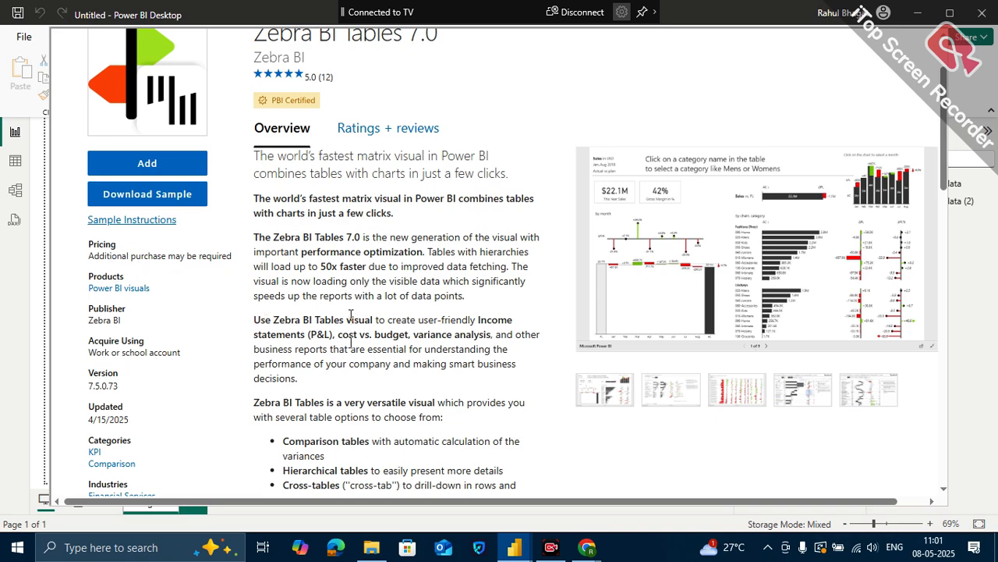
{"action": "scroll", "coordinate": [383, 318], "scroll_direction": "down", "scroll_amount": 15}
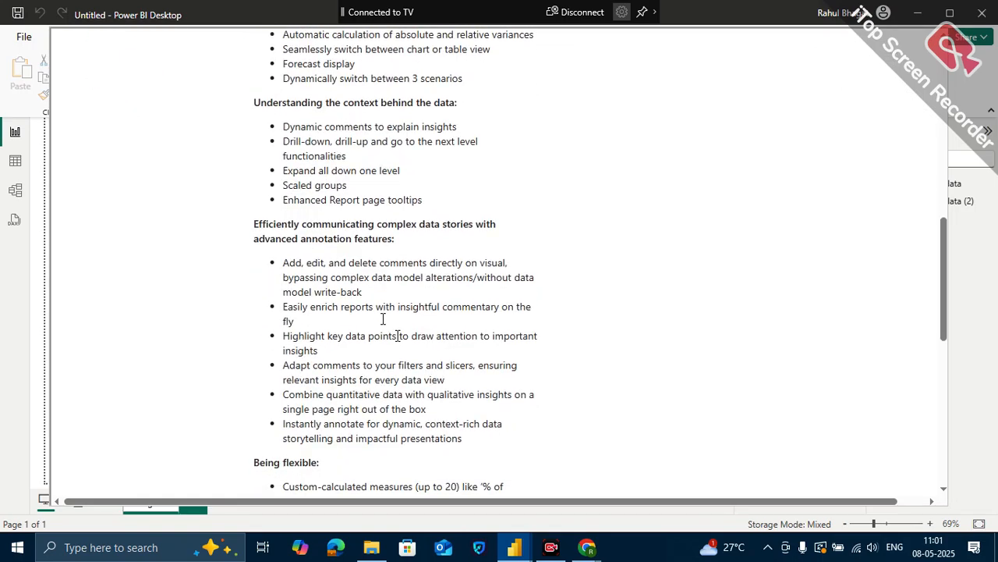
{"action": "scroll", "coordinate": [383, 318], "scroll_direction": "down", "scroll_amount": 8}
{"action": "scroll", "coordinate": [404, 209], "scroll_direction": "up", "scroll_amount": 16}
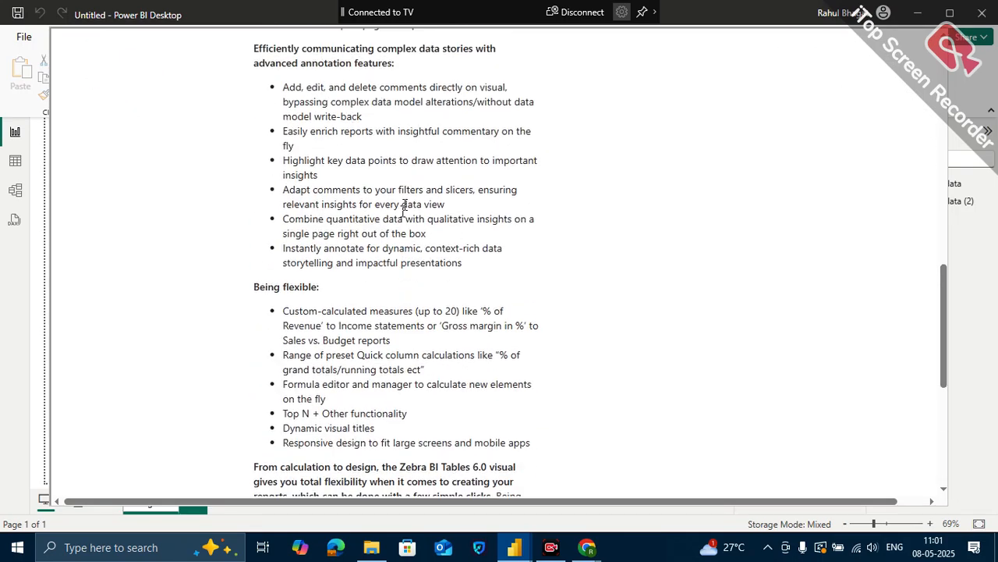
{"action": "scroll", "coordinate": [404, 205], "scroll_direction": "up", "scroll_amount": 6}
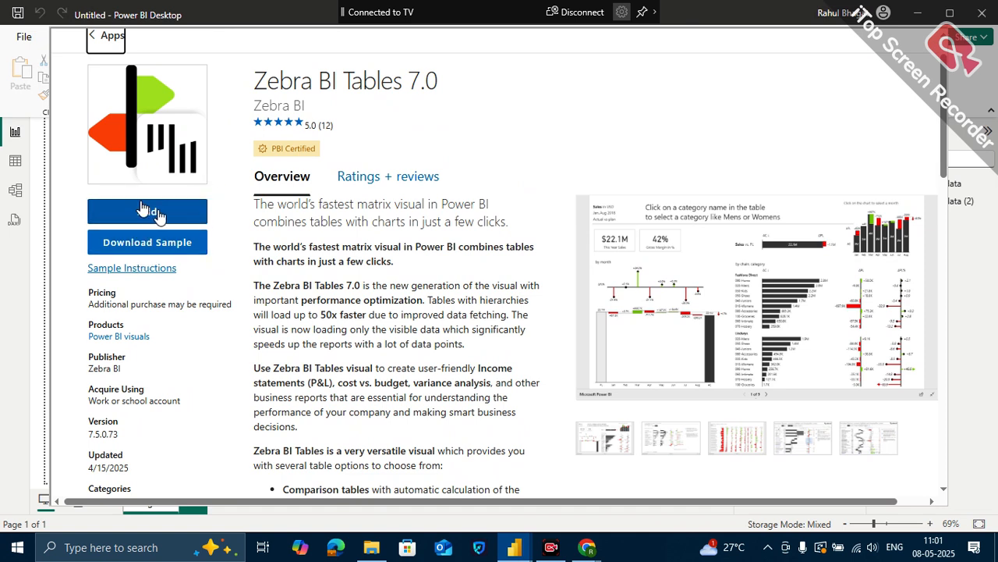
{"action": "left_click", "coordinate": [94, 36]}
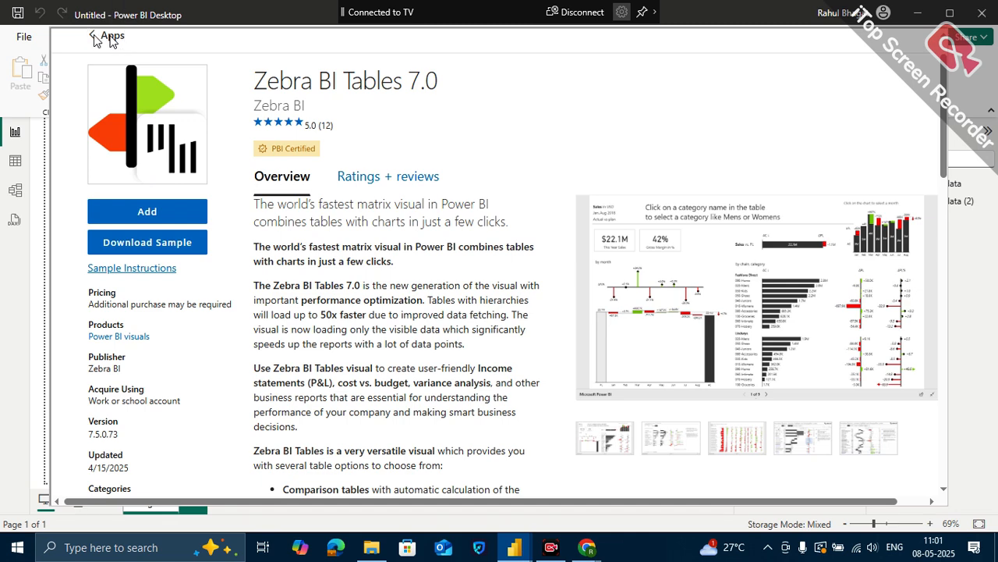
{"action": "left_click", "coordinate": [166, 211]}
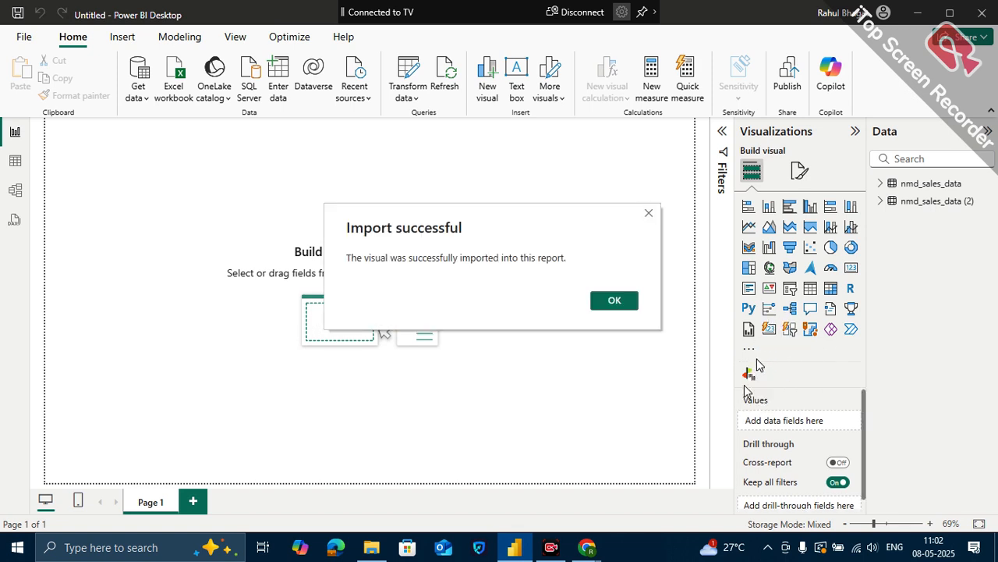
{"action": "left_click", "coordinate": [615, 301]}
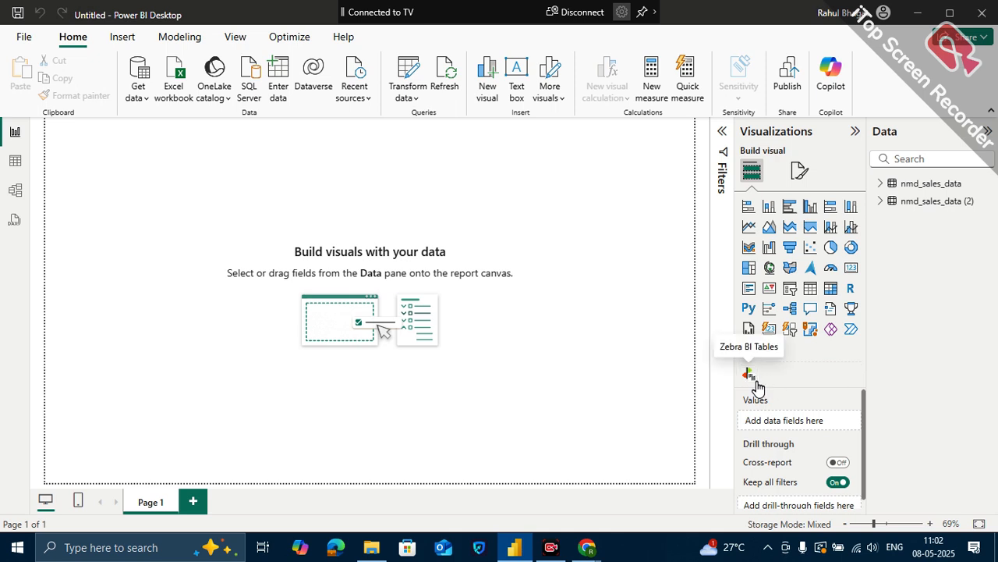
- Insert a Zebra BI Tables visual on Page 1 and enlarge it to cover most of the page's upper-left area
{"action": "left_click", "coordinate": [754, 381]}
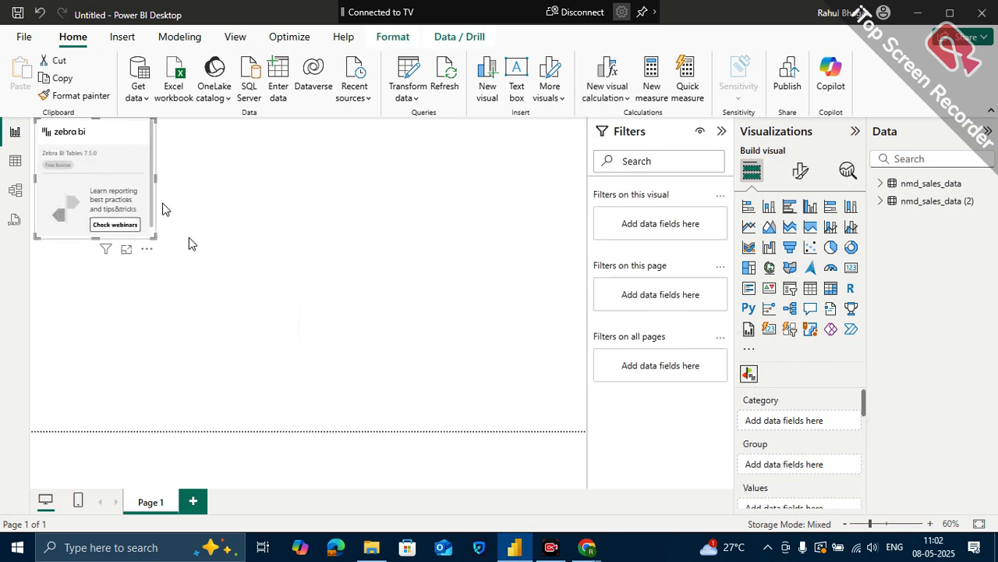
{"action": "left_click_drag", "start_coordinate": [155, 236], "coordinate": [404, 337]}
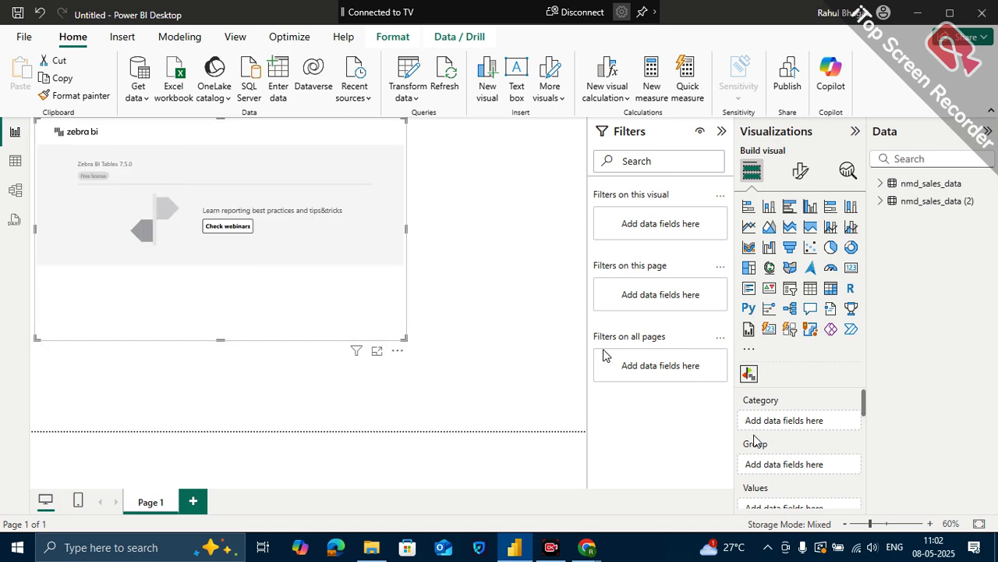
- Look over the field wells of the Zebra BI Tables visual and delete the visual from Page 1
{"action": "scroll", "coordinate": [790, 398], "scroll_direction": "down", "scroll_amount": 3}
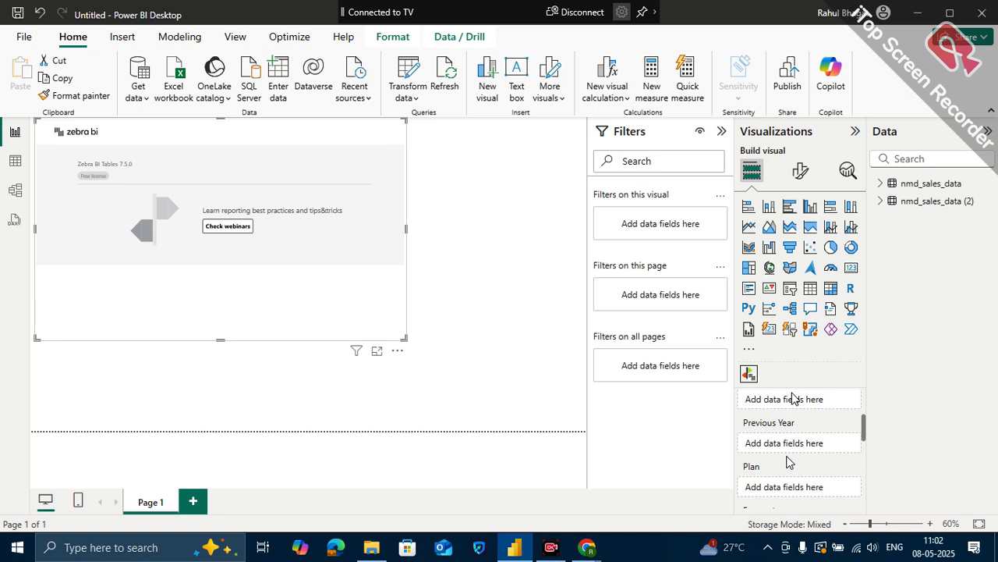
{"action": "scroll", "coordinate": [788, 398], "scroll_direction": "up", "scroll_amount": 3}
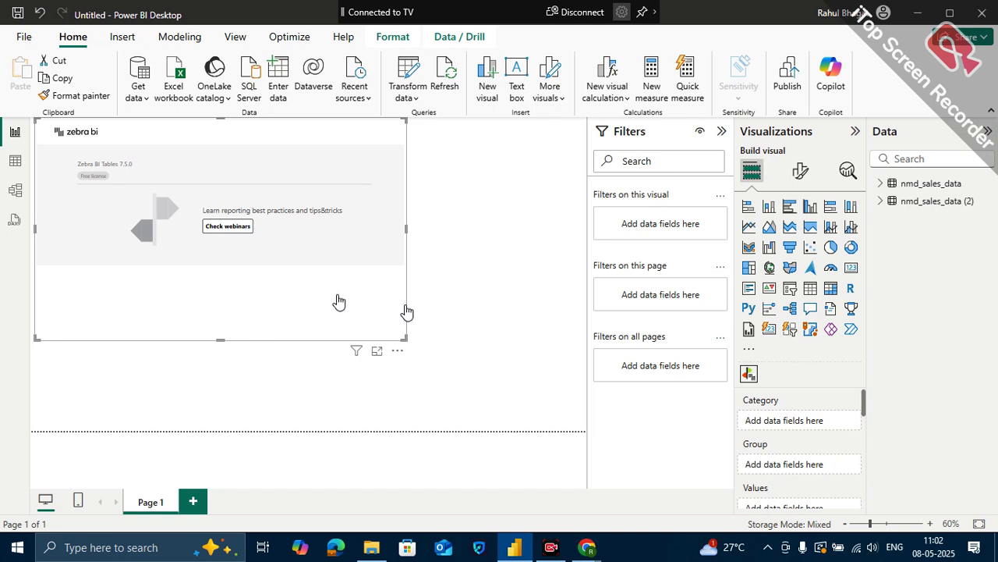
{"action": "key", "text": "Delete"}
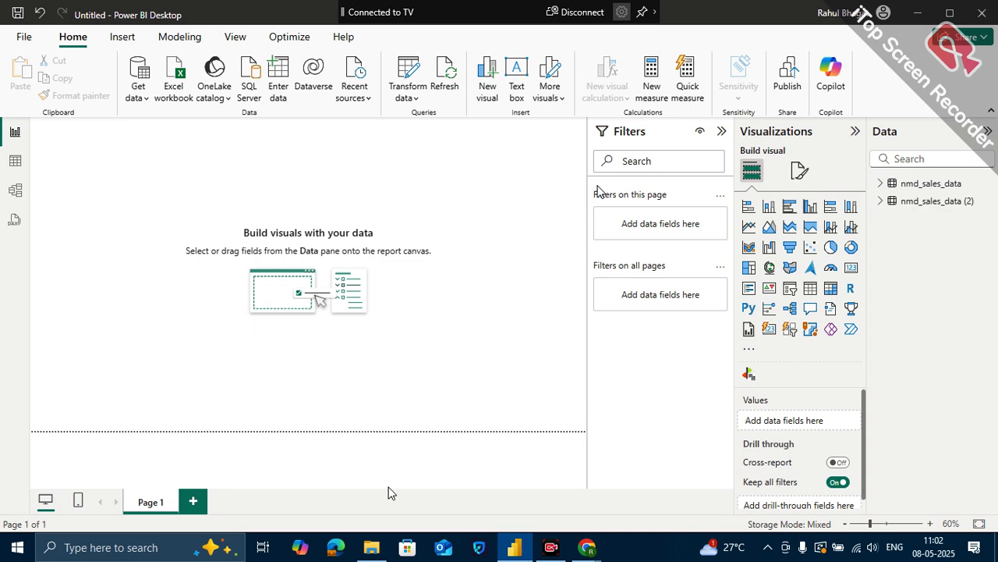
- Switch to Chrome to view the on-premises data gateways in the Power BI service, and return to Power BI Desktop
{"action": "mouse_move", "coordinate": [587, 550]}
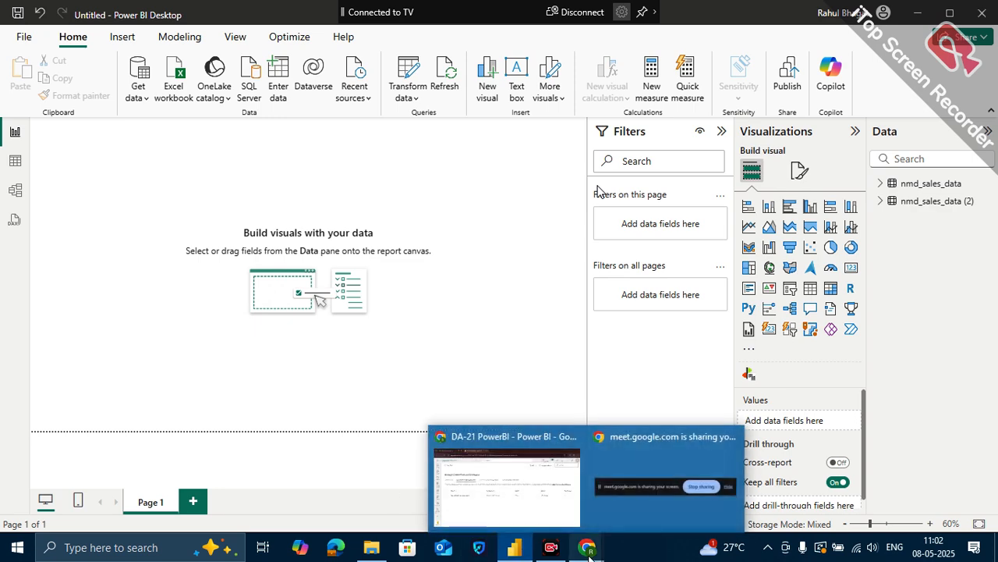
{"action": "left_click", "coordinate": [529, 493]}
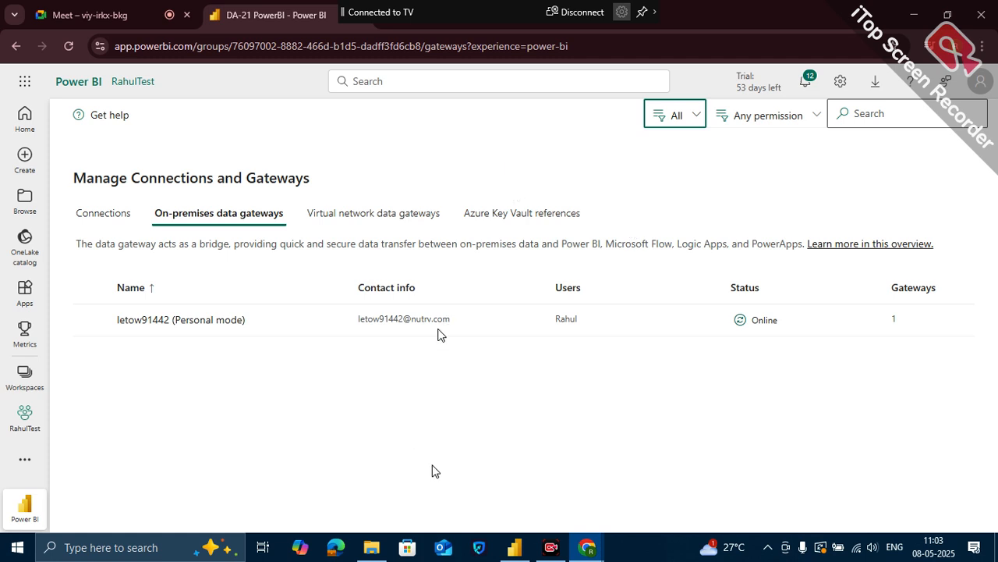
{"action": "left_click", "coordinate": [514, 546]}
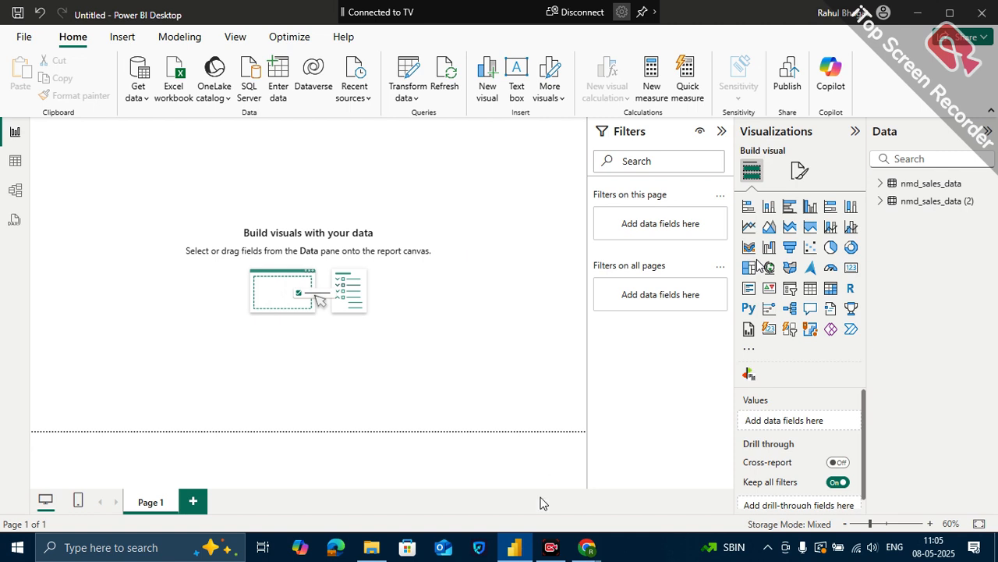
{"action": "mouse_move", "coordinate": [581, 556]}
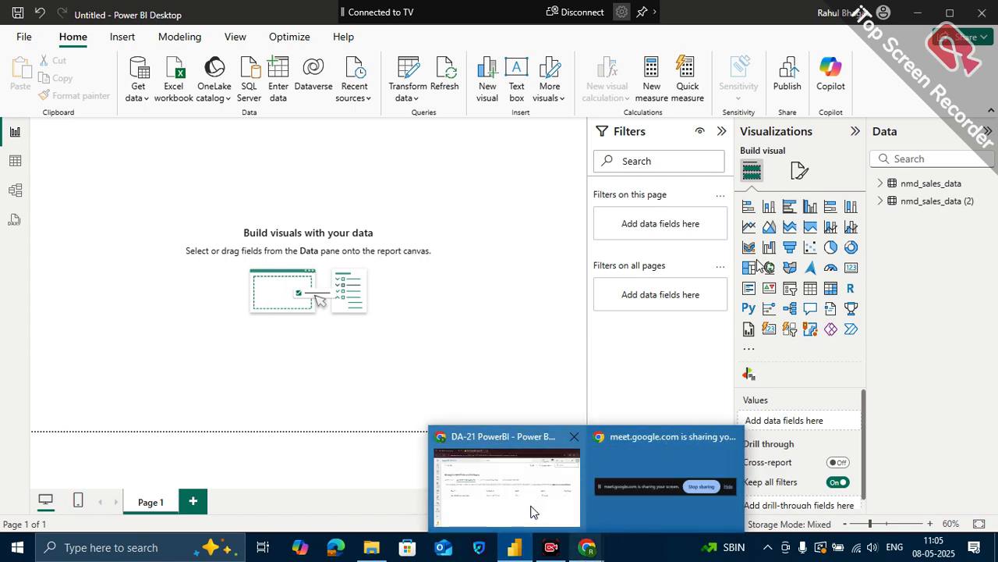
- Browse the contents of the PowerBI subfolder in File Explorer and minimize the window
{"action": "left_click", "coordinate": [371, 551]}
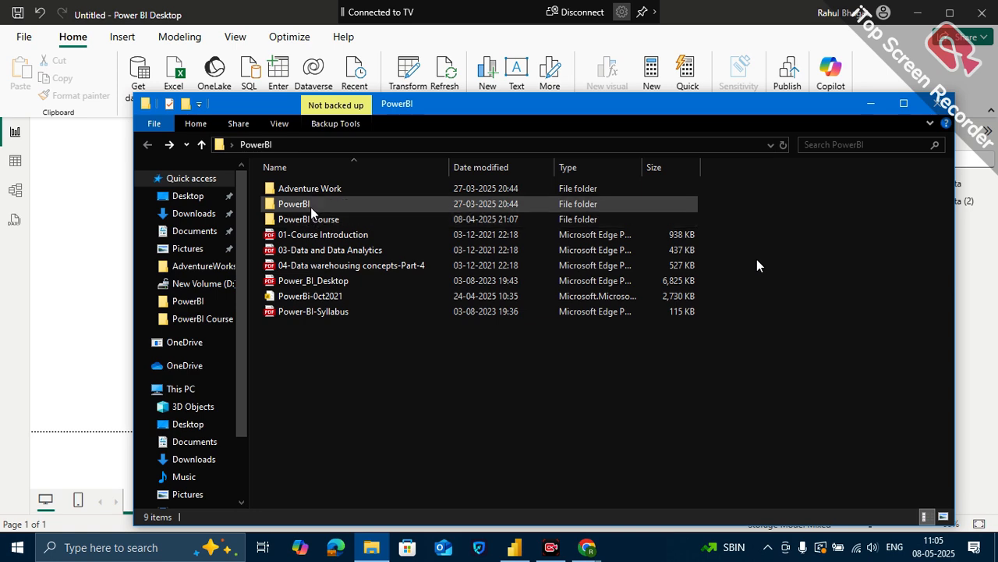
{"action": "double_click", "coordinate": [310, 204]}
{"action": "scroll", "coordinate": [337, 334], "scroll_direction": "down", "scroll_amount": 1}
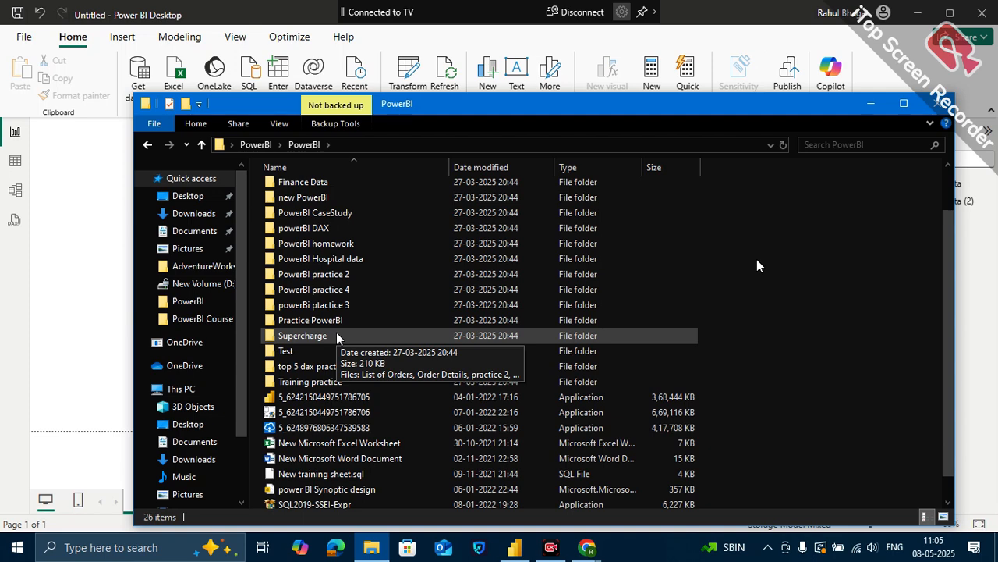
{"action": "left_click", "coordinate": [372, 542]}
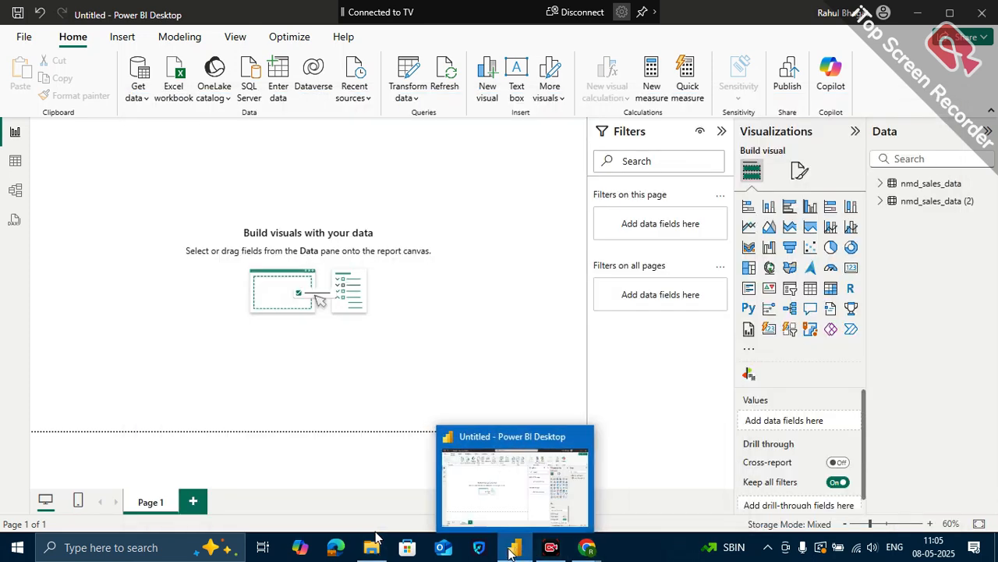
- Switch to Chrome, reduce its maximized window, and open kaggle.com in a new tab
{"action": "mouse_move", "coordinate": [598, 555]}
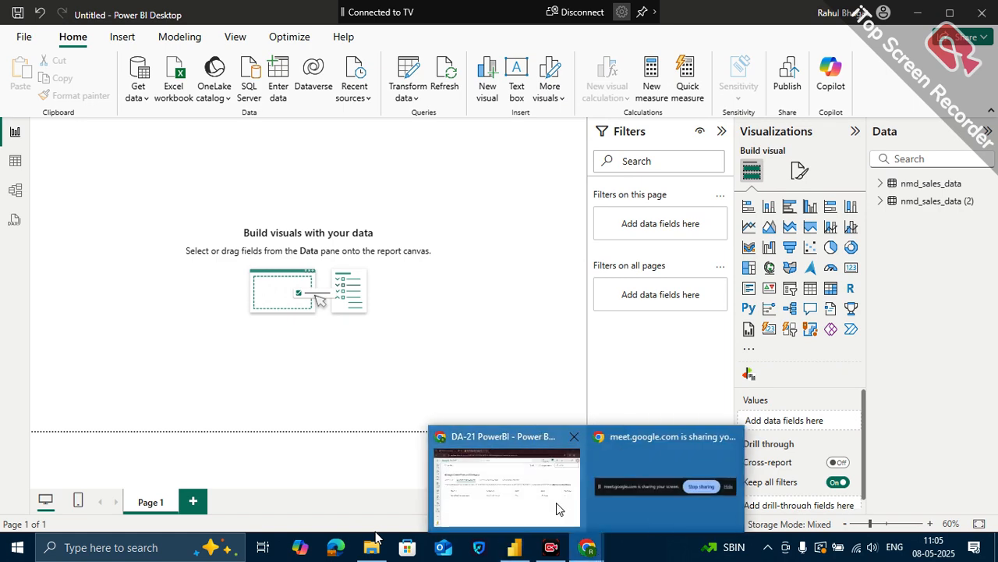
{"action": "left_click", "coordinate": [551, 501]}
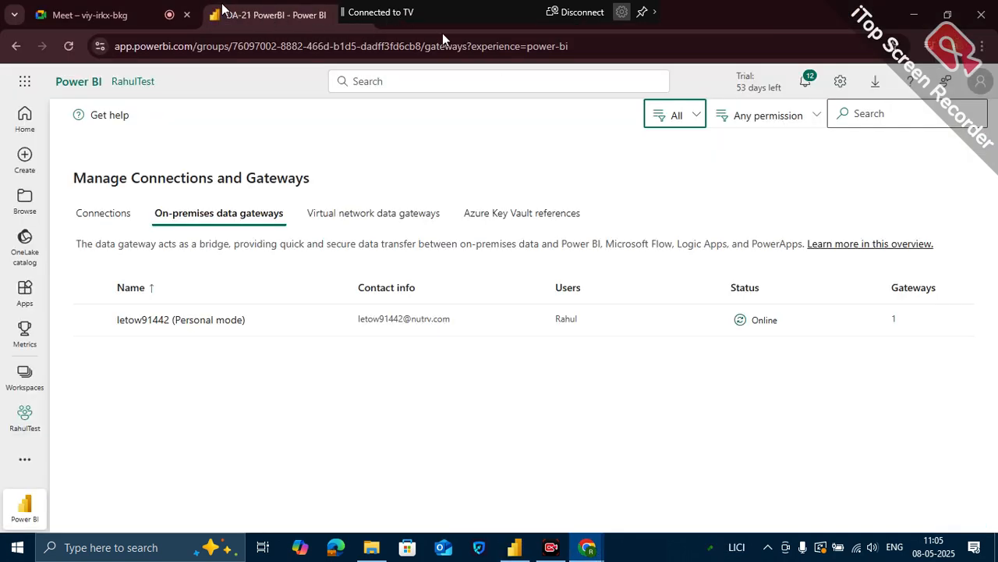
{"action": "left_click", "coordinate": [350, 16]}
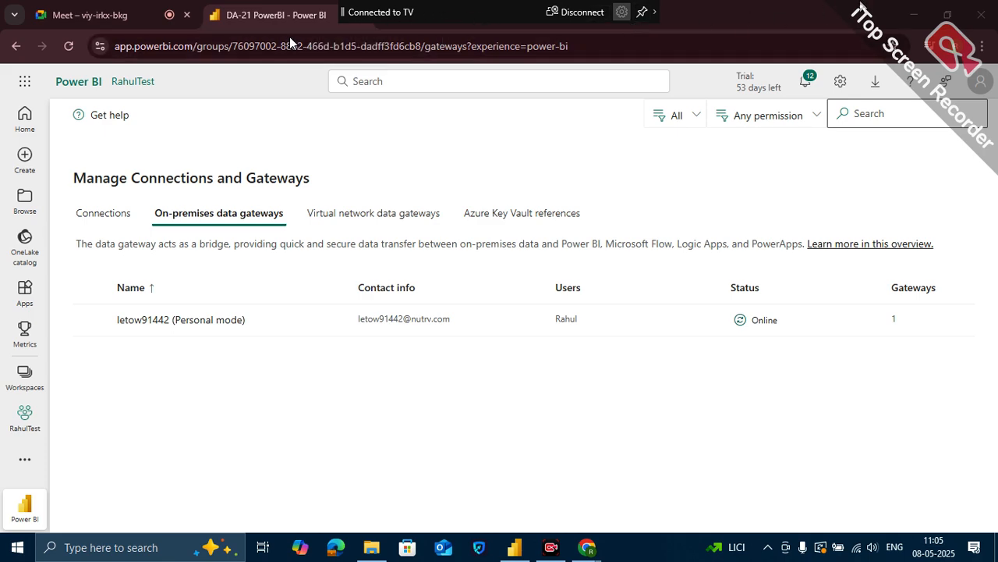
{"action": "left_click", "coordinate": [952, 15]}
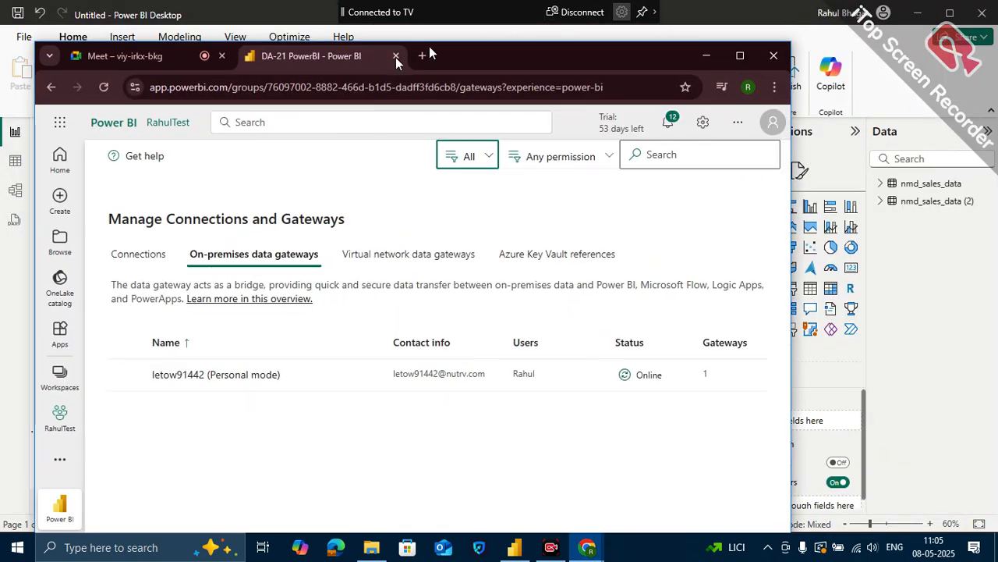
{"action": "left_click", "coordinate": [429, 48]}
{"action": "left_click", "coordinate": [396, 79]}
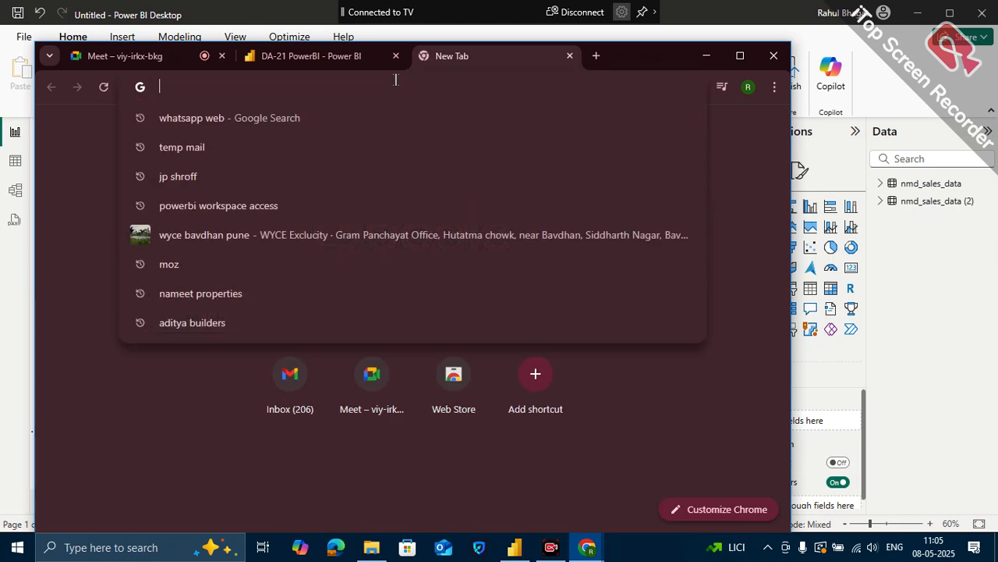
{"action": "type", "text": "k"}
{"action": "key", "text": "Return"}
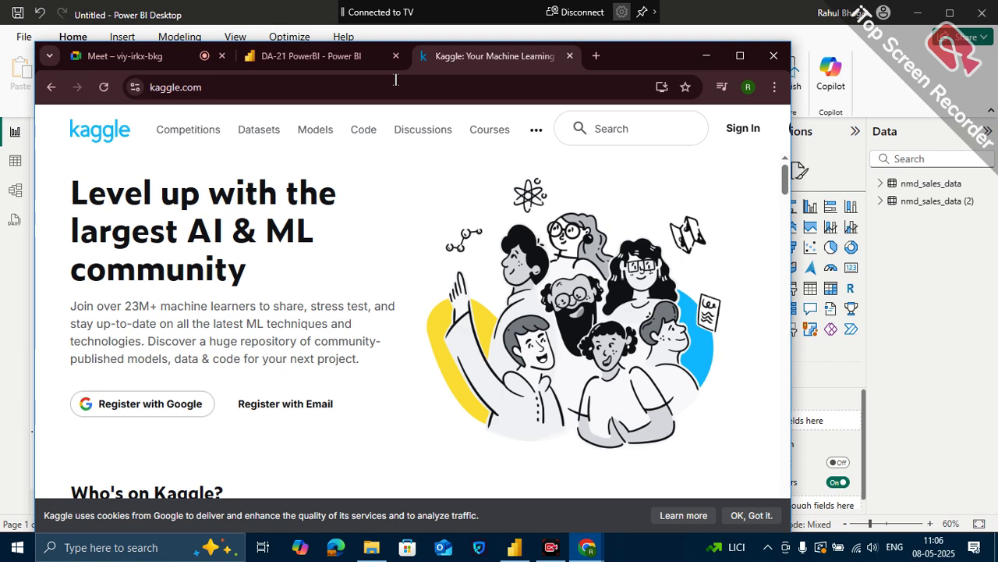
- Search the whole Kaggle site for "helathcare", look through the results, and close the search
{"action": "scroll", "coordinate": [471, 308], "scroll_direction": "down", "scroll_amount": 2}
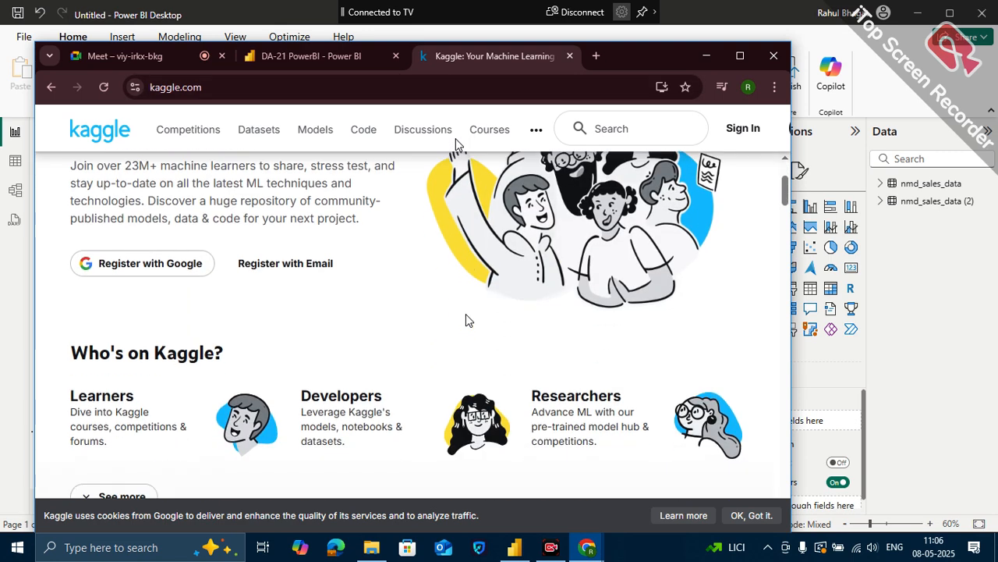
{"action": "scroll", "coordinate": [187, 279], "scroll_direction": "up", "scroll_amount": 2}
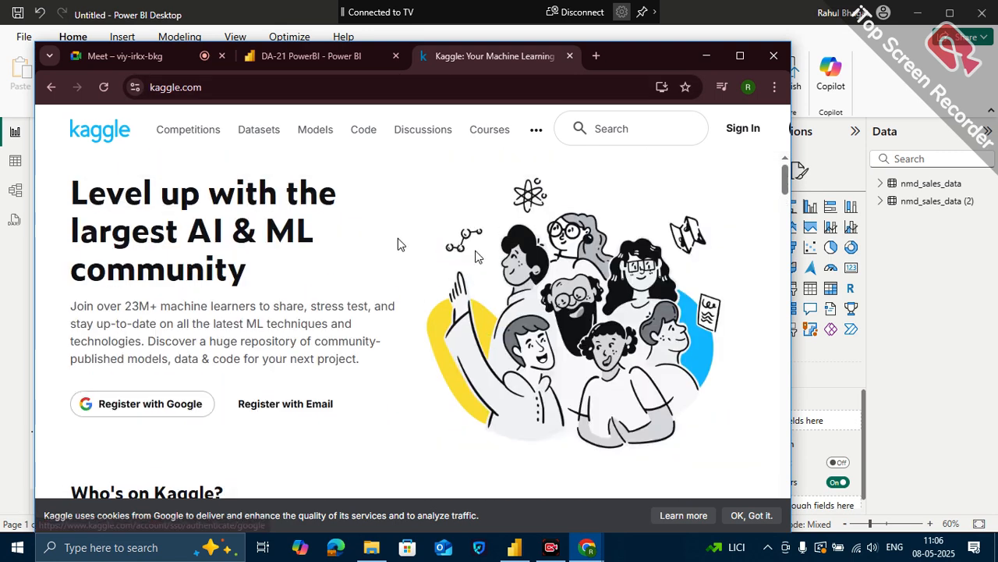
{"action": "left_click", "coordinate": [645, 127]}
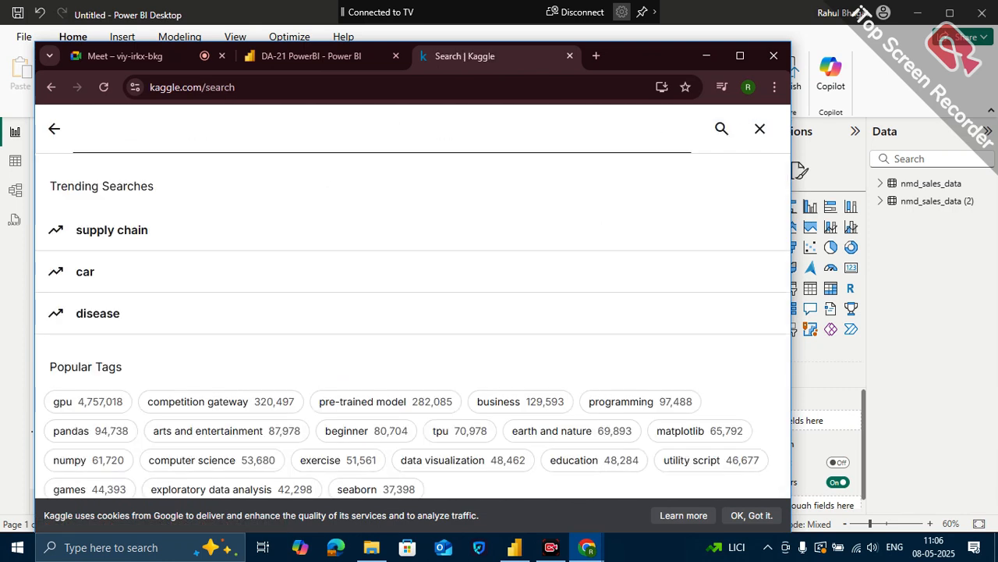
{"action": "type", "text": "helathcare"}
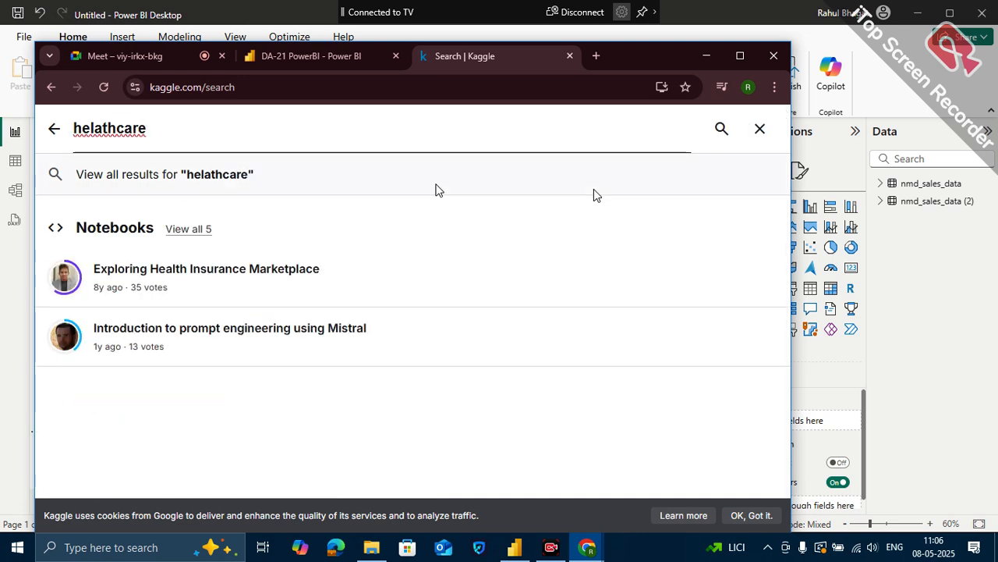
{"action": "left_click", "coordinate": [437, 189]}
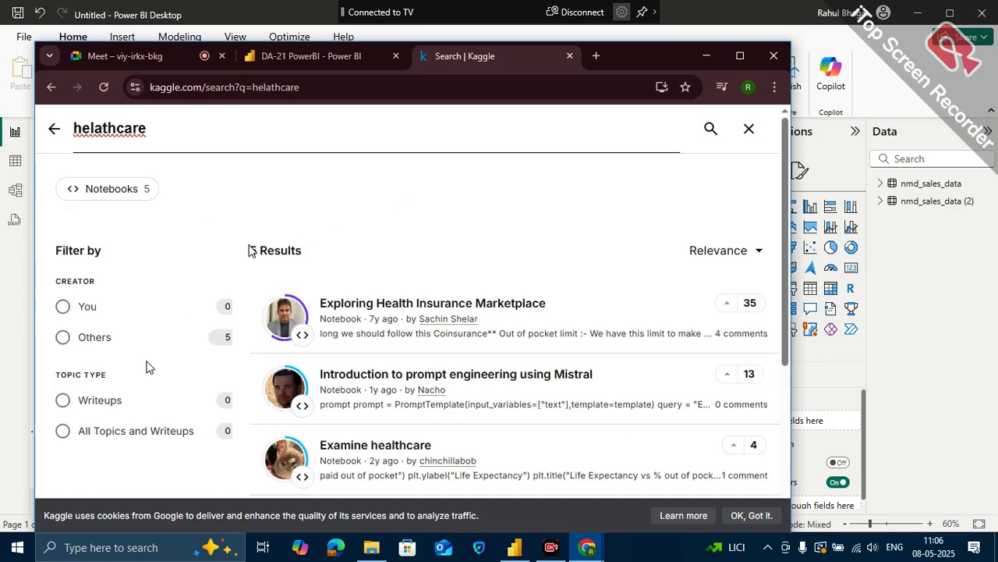
{"action": "scroll", "coordinate": [129, 418], "scroll_direction": "down", "scroll_amount": 1}
{"action": "scroll", "coordinate": [129, 417], "scroll_direction": "down", "scroll_amount": 1}
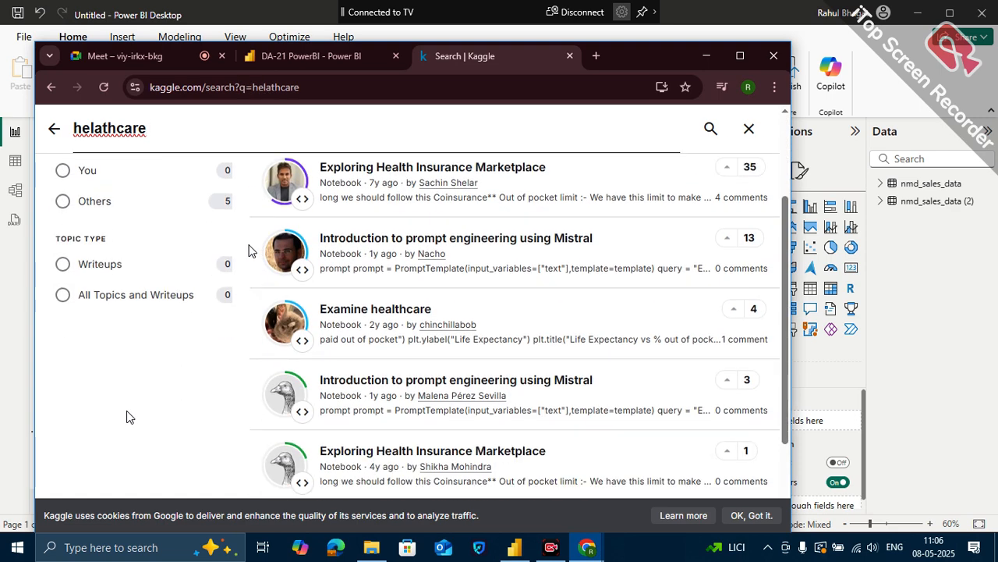
{"action": "scroll", "coordinate": [370, 414], "scroll_direction": "down", "scroll_amount": 2}
{"action": "scroll", "coordinate": [370, 414], "scroll_direction": "up", "scroll_amount": 4}
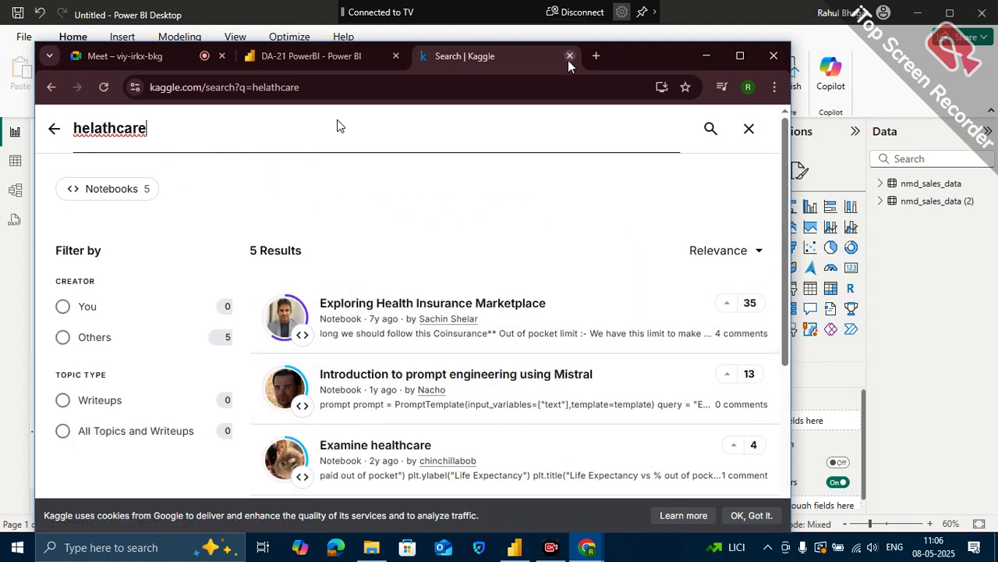
{"action": "left_click", "coordinate": [747, 127]}
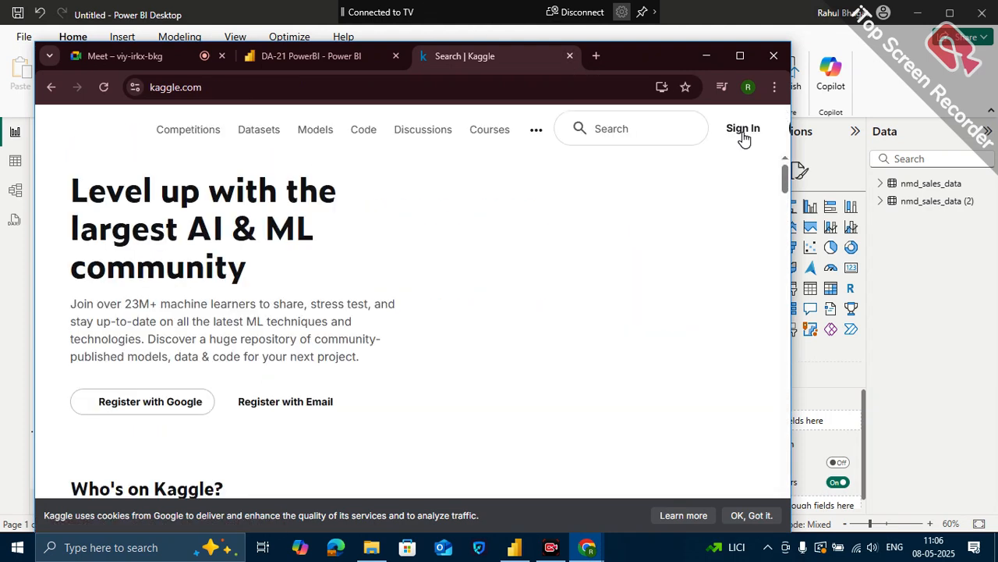
- Open Kaggle's Datasets section and search the datasets for "healthcare"
{"action": "scroll", "coordinate": [349, 396], "scroll_direction": "down", "scroll_amount": 3}
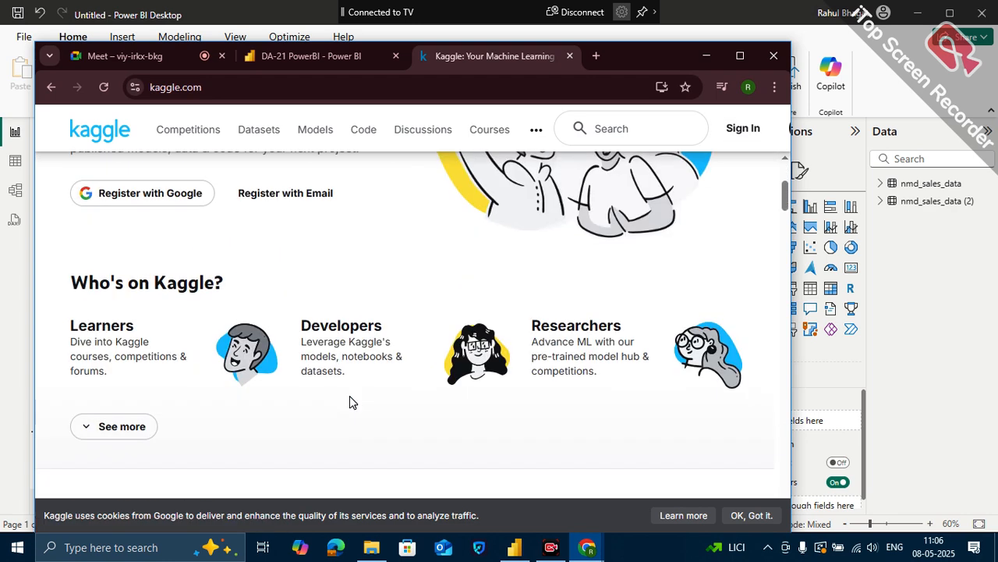
{"action": "scroll", "coordinate": [350, 402], "scroll_direction": "up", "scroll_amount": 3}
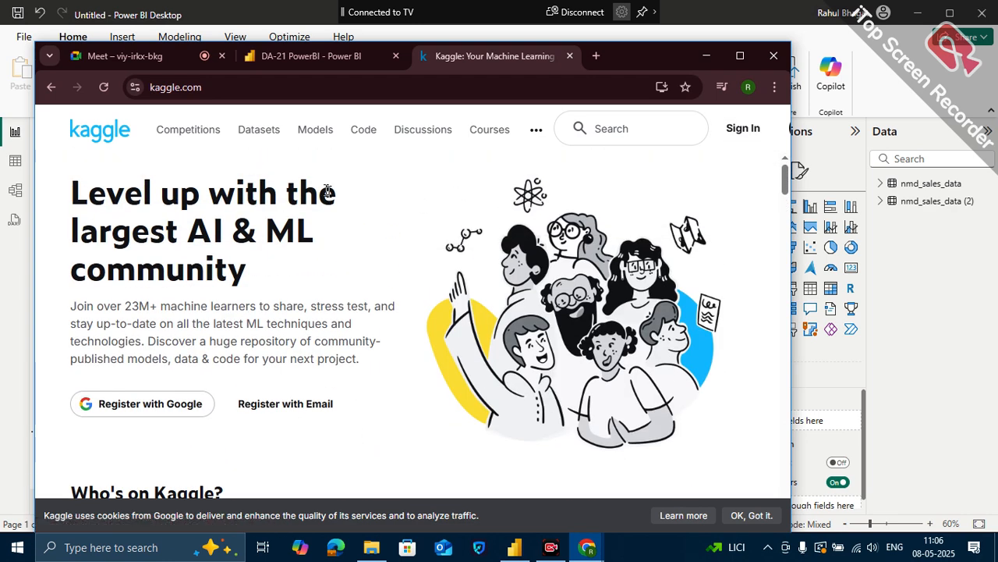
{"action": "left_click", "coordinate": [257, 131]}
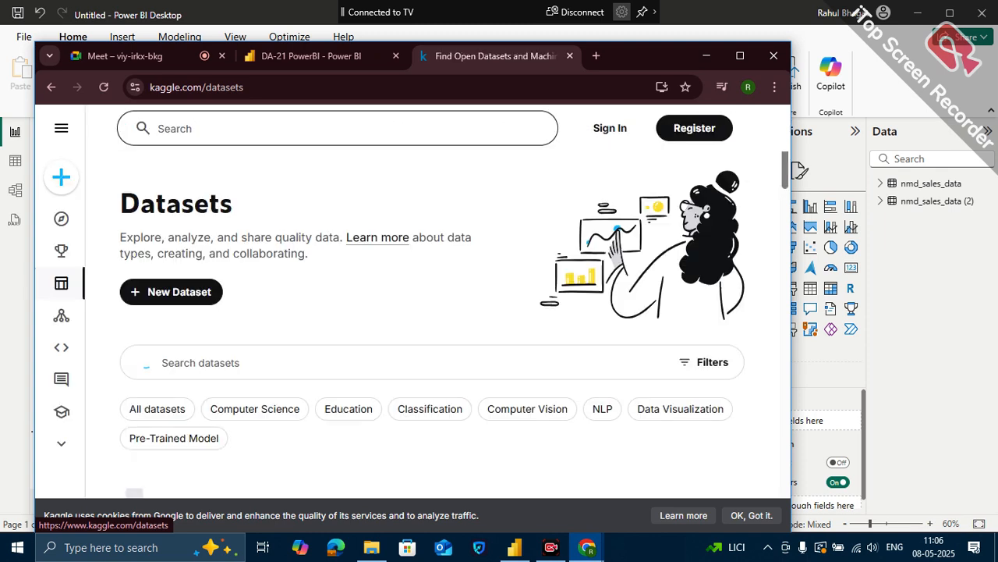
{"action": "left_click", "coordinate": [265, 355]}
{"action": "type", "text": "heal"}
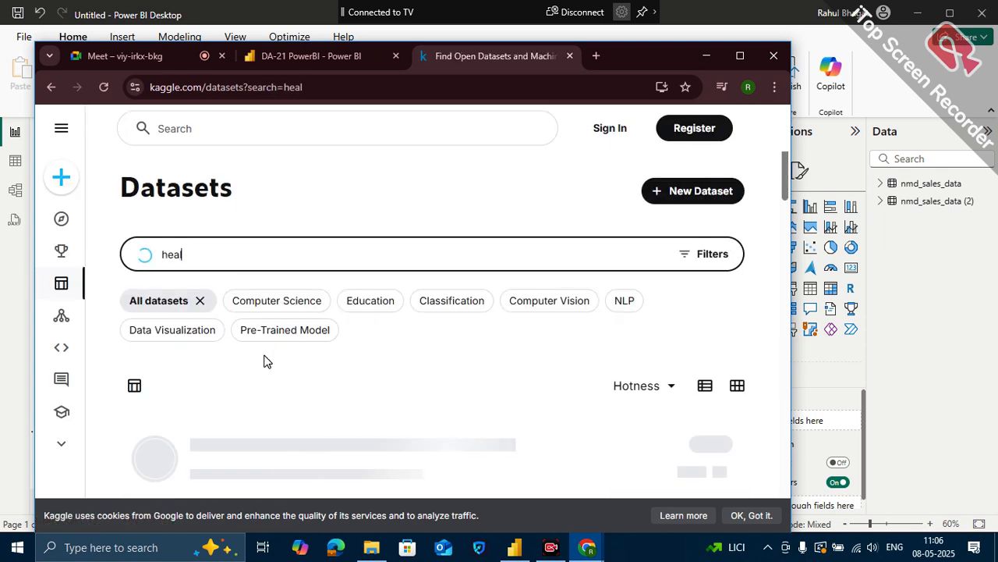
{"action": "type", "text": "thcare"}
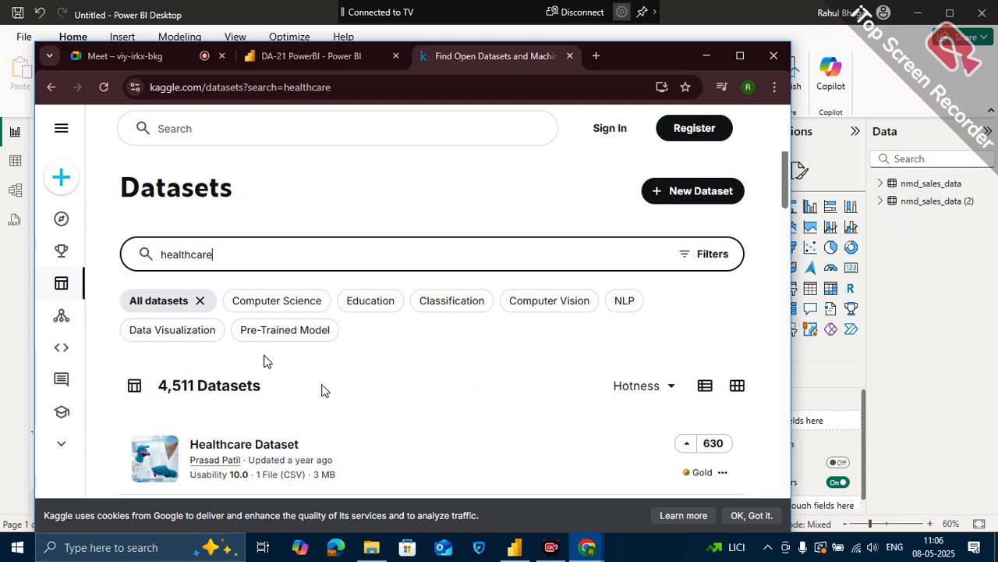
- Examine the listed healthcare datasets, comparing their titles, usability ratings, file counts, and sizes
{"action": "scroll", "coordinate": [323, 390], "scroll_direction": "down", "scroll_amount": 1}
{"action": "scroll", "coordinate": [335, 414], "scroll_direction": "down", "scroll_amount": 1}
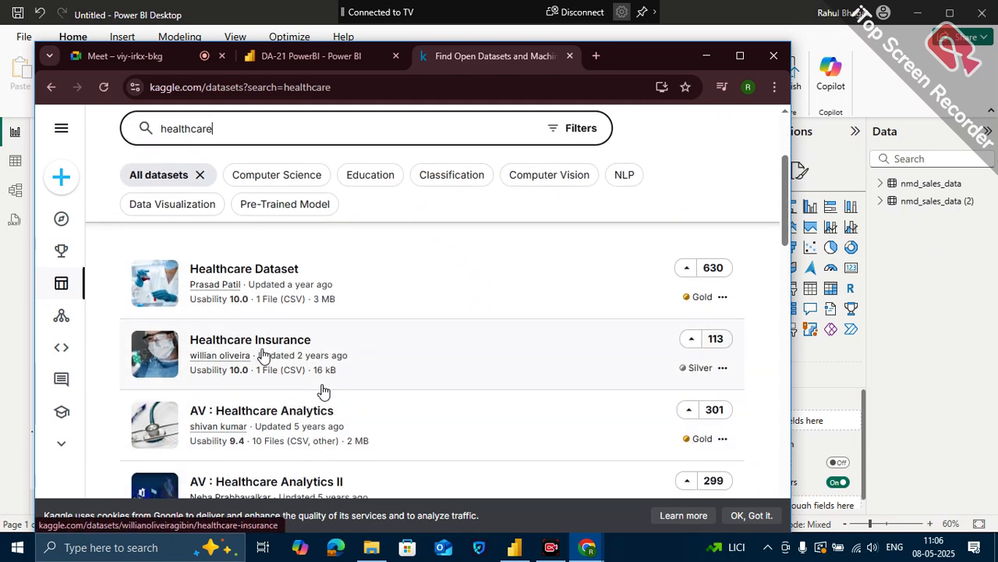
{"action": "scroll", "coordinate": [390, 432], "scroll_direction": "down", "scroll_amount": 1}
{"action": "scroll", "coordinate": [378, 358], "scroll_direction": "up", "scroll_amount": 1}
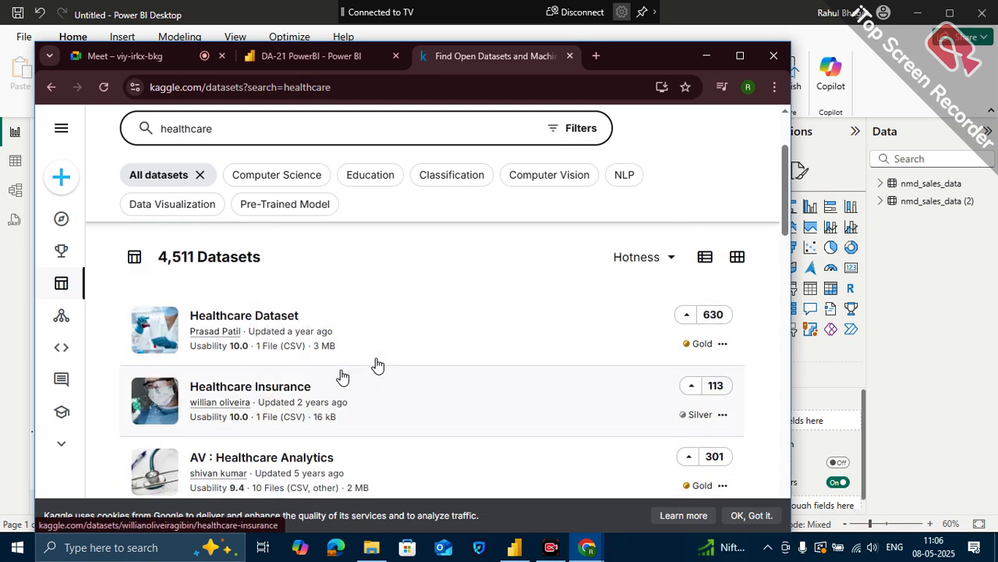
{"action": "scroll", "coordinate": [377, 364], "scroll_direction": "down", "scroll_amount": 1}
{"action": "scroll", "coordinate": [378, 364], "scroll_direction": "down", "scroll_amount": 1}
{"action": "scroll", "coordinate": [377, 365], "scroll_direction": "down", "scroll_amount": 2}
{"action": "scroll", "coordinate": [377, 365], "scroll_direction": "up", "scroll_amount": 2}
{"action": "scroll", "coordinate": [378, 363], "scroll_direction": "up", "scroll_amount": 1}
{"action": "scroll", "coordinate": [366, 357], "scroll_direction": "up", "scroll_amount": 1}
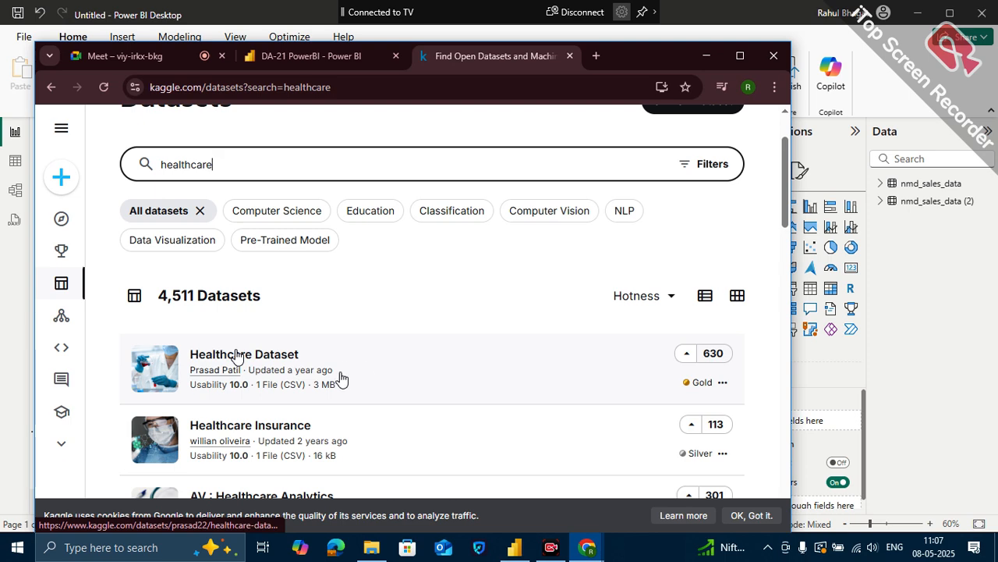
{"action": "scroll", "coordinate": [405, 403], "scroll_direction": "down", "scroll_amount": 1}
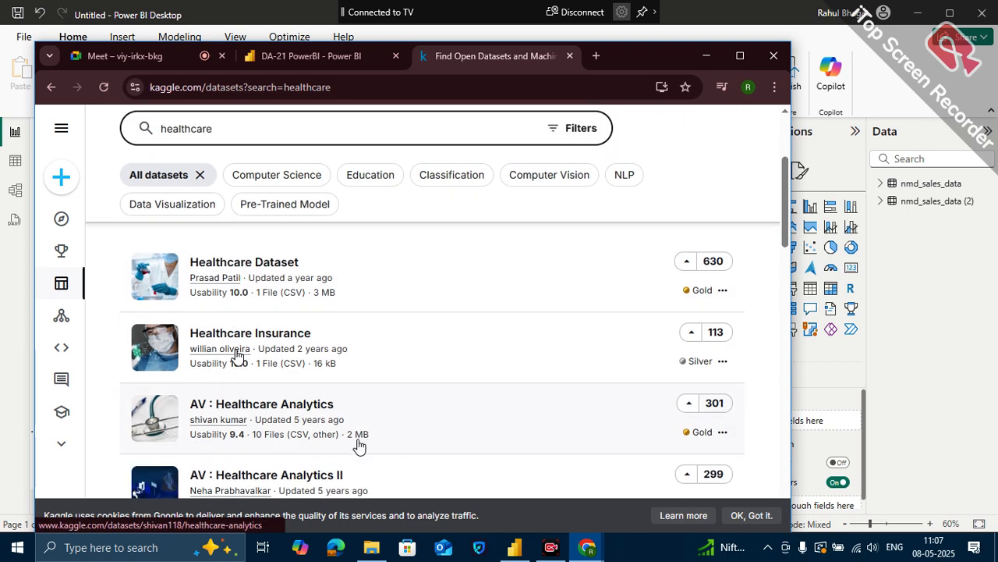
{"action": "scroll", "coordinate": [364, 444], "scroll_direction": "down", "scroll_amount": 3}
{"action": "scroll", "coordinate": [364, 444], "scroll_direction": "down", "scroll_amount": 3}
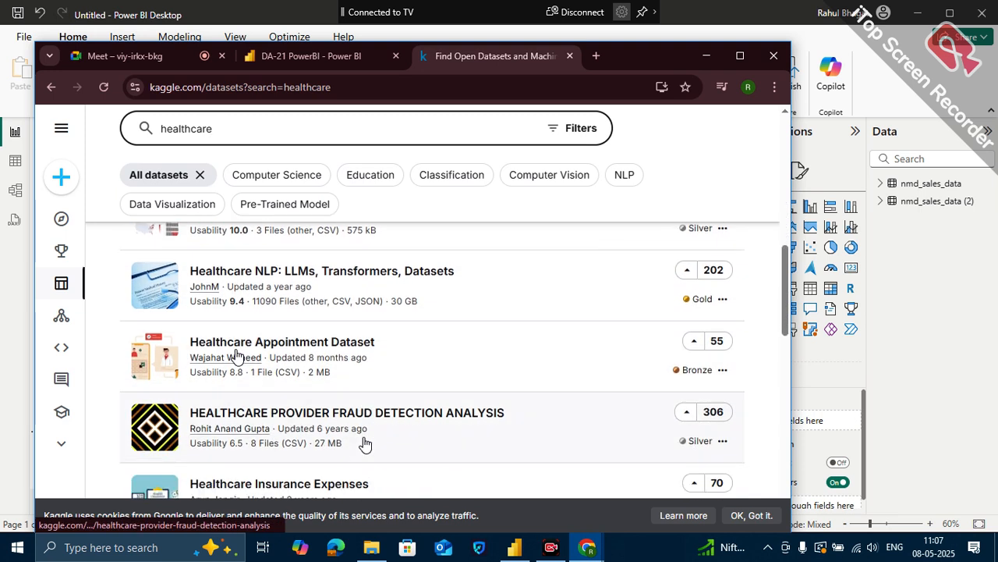
- Replace the dataset search term with "sales"
{"action": "double_click", "coordinate": [454, 120]}
{"action": "type", "text": "sales"}
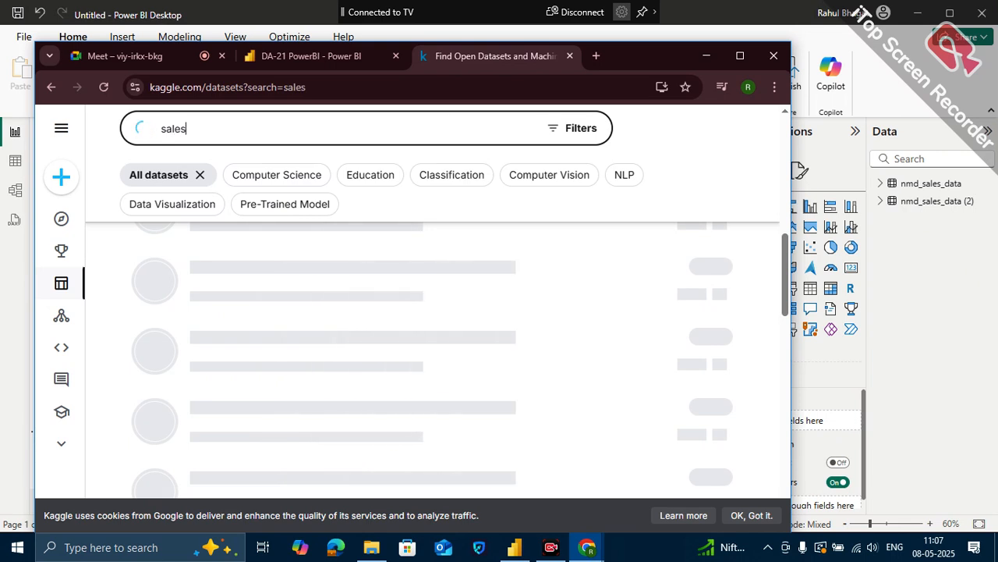
- Switch from the Kaggle sales results to File Explorer and open PowerBI CaseStudy > Case Study 1 > Case Study
{"action": "scroll", "coordinate": [316, 378], "scroll_direction": "up", "scroll_amount": 1}
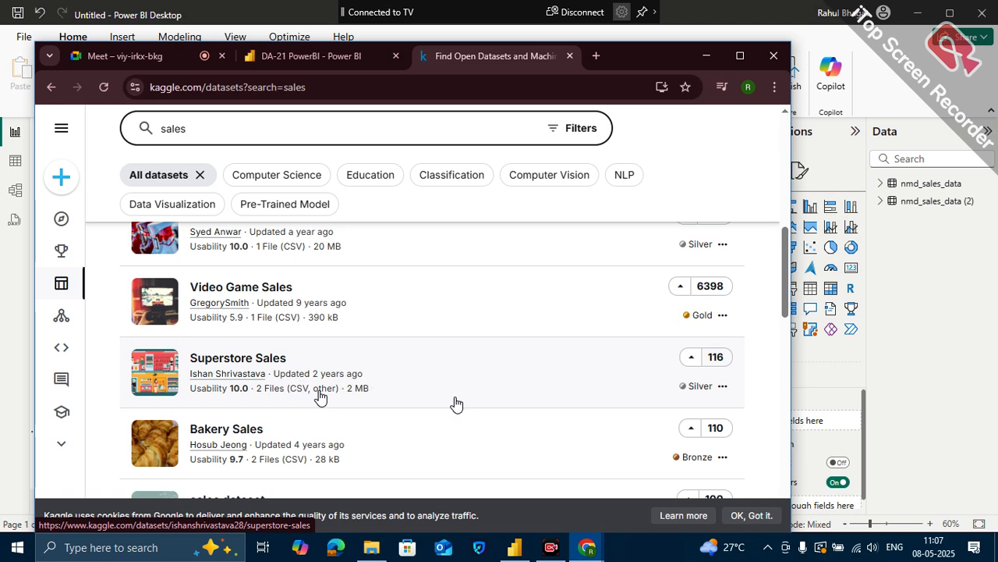
{"action": "left_click", "coordinate": [514, 548]}
{"action": "left_click", "coordinate": [371, 548]}
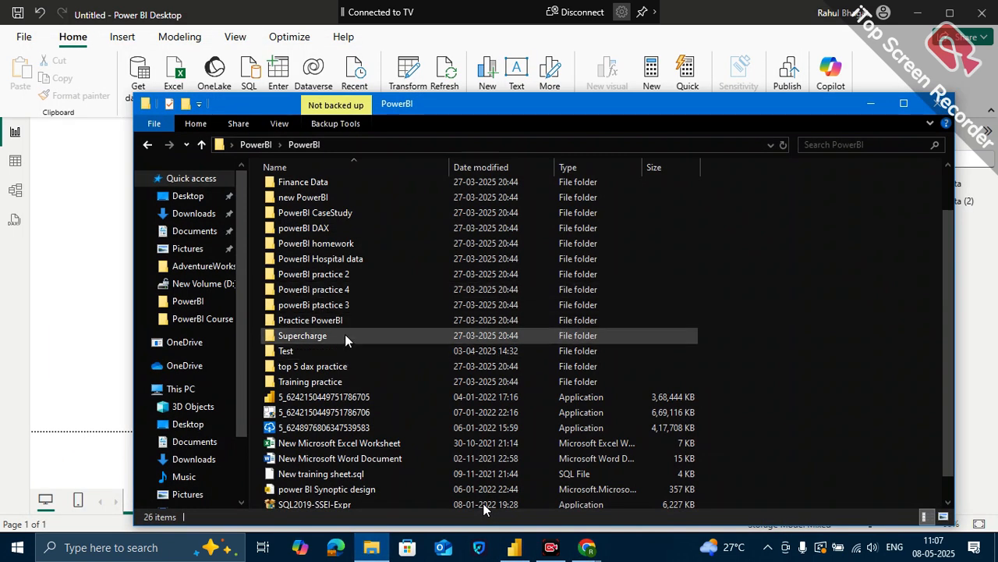
{"action": "scroll", "coordinate": [350, 266], "scroll_direction": "up", "scroll_amount": 2}
{"action": "scroll", "coordinate": [327, 355], "scroll_direction": "down", "scroll_amount": 1}
{"action": "scroll", "coordinate": [318, 311], "scroll_direction": "up", "scroll_amount": 1}
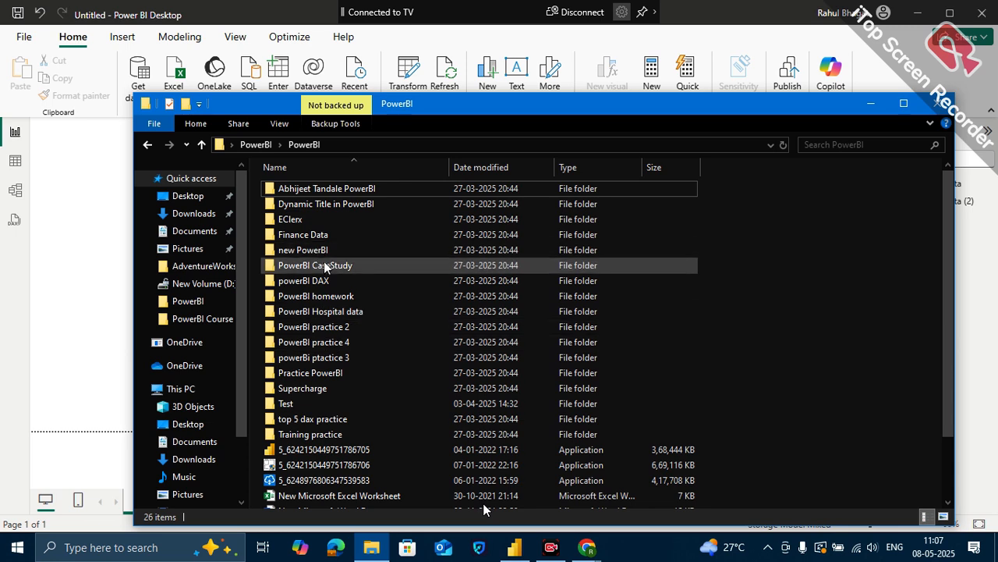
{"action": "left_click", "coordinate": [322, 266]}
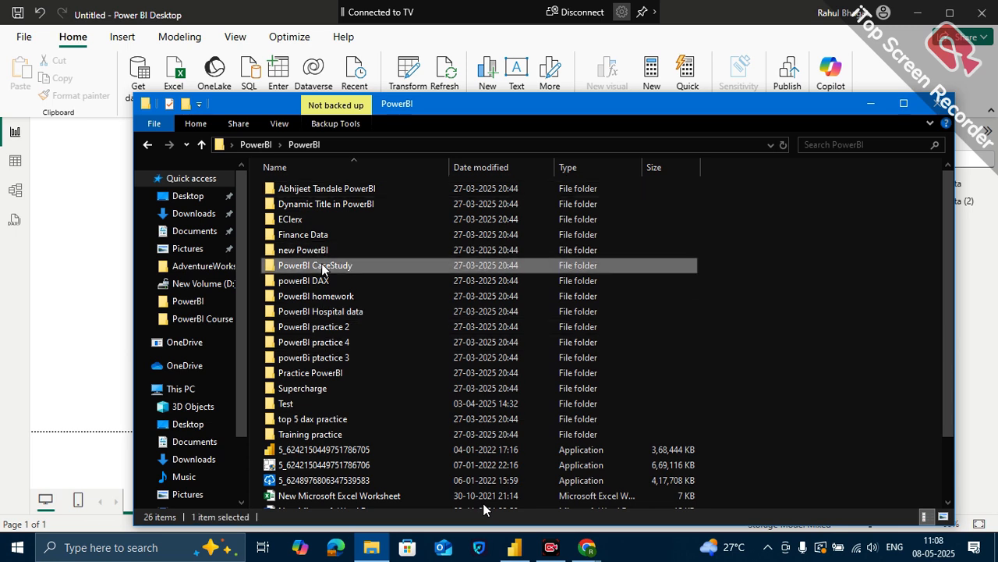
{"action": "double_click", "coordinate": [322, 266]}
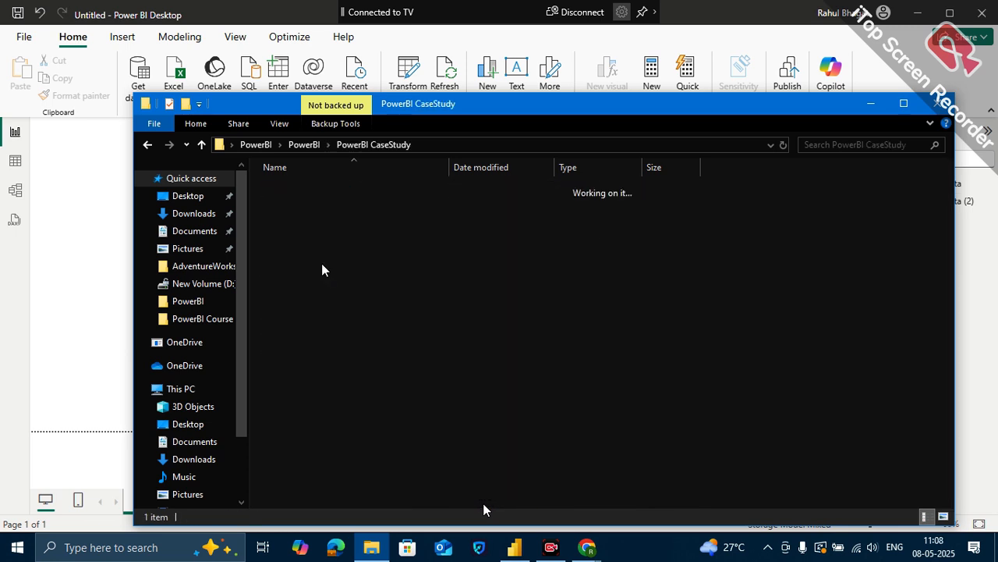
{"action": "double_click", "coordinate": [300, 190]}
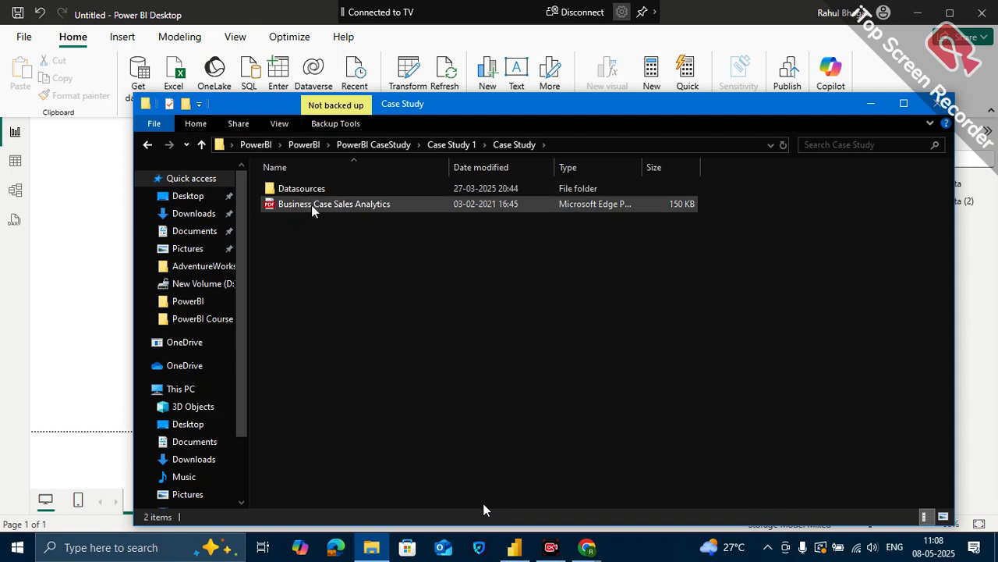
- Open the Business Case Sales Analytics PDF and read its introduction and requirements on the first page
{"action": "left_click", "coordinate": [316, 204]}
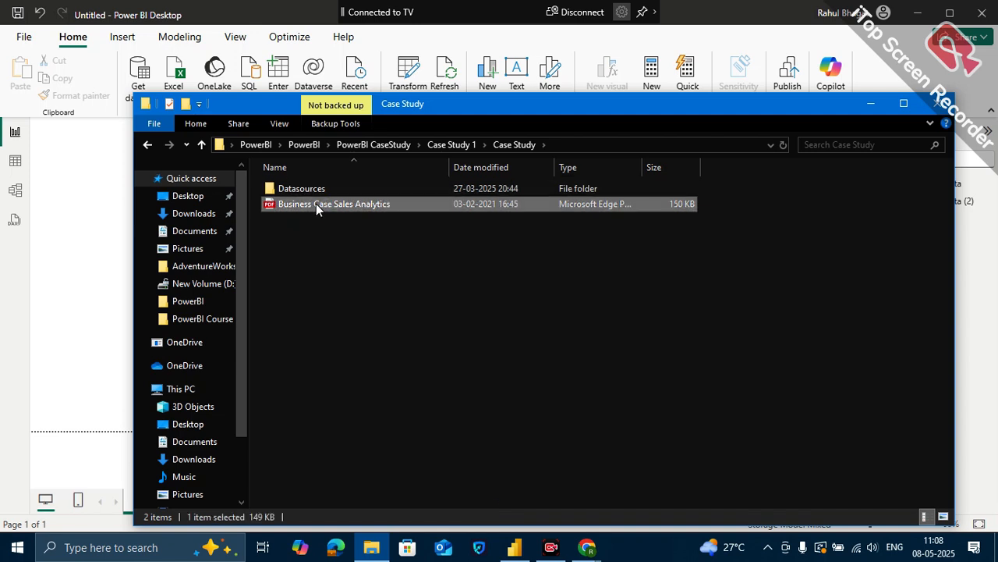
{"action": "double_click", "coordinate": [316, 204]}
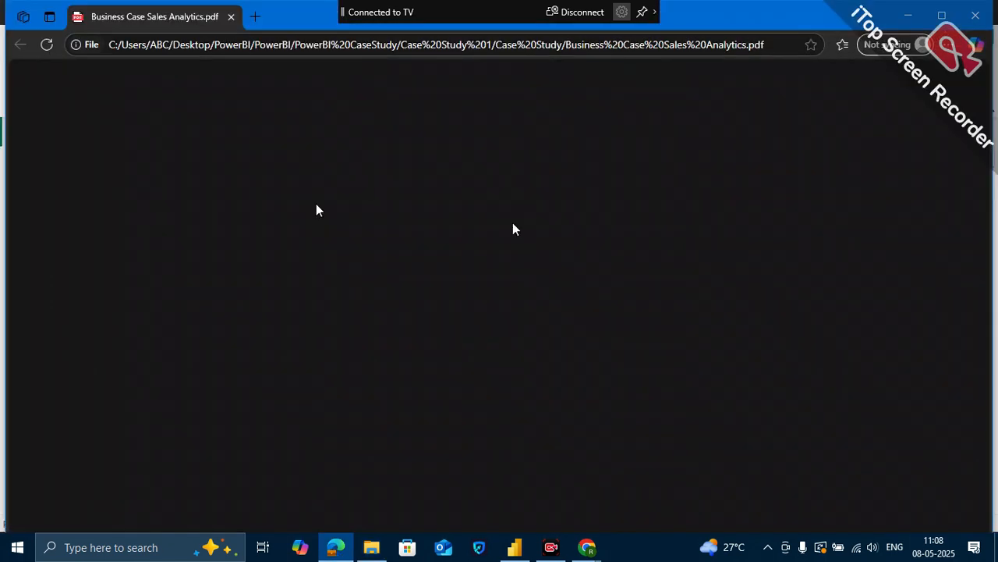
{"action": "scroll", "coordinate": [478, 305], "scroll_direction": "down", "scroll_amount": 1}
{"action": "scroll", "coordinate": [478, 305], "scroll_direction": "up", "scroll_amount": 3}
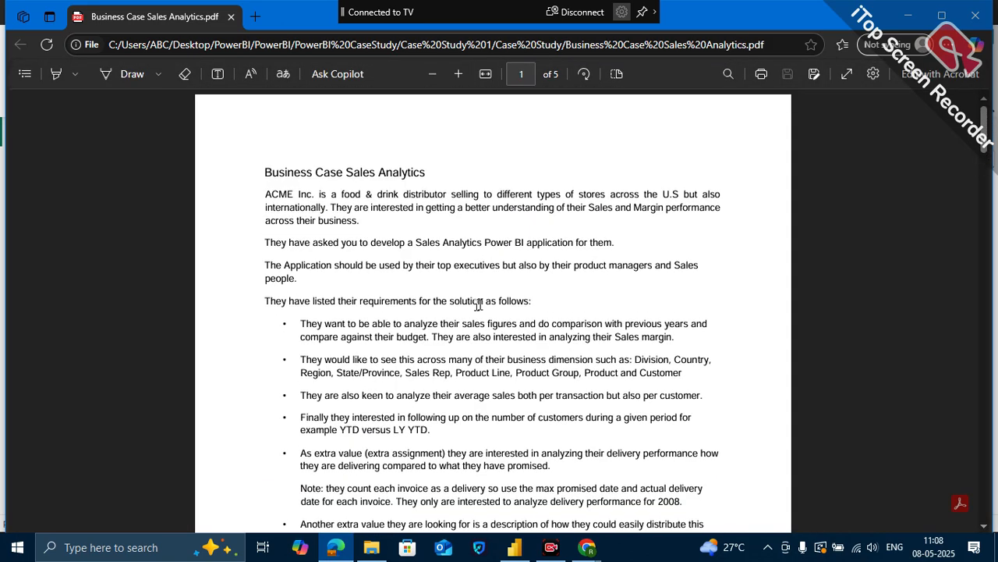
{"action": "scroll", "coordinate": [479, 305], "scroll_direction": "down", "scroll_amount": 1}
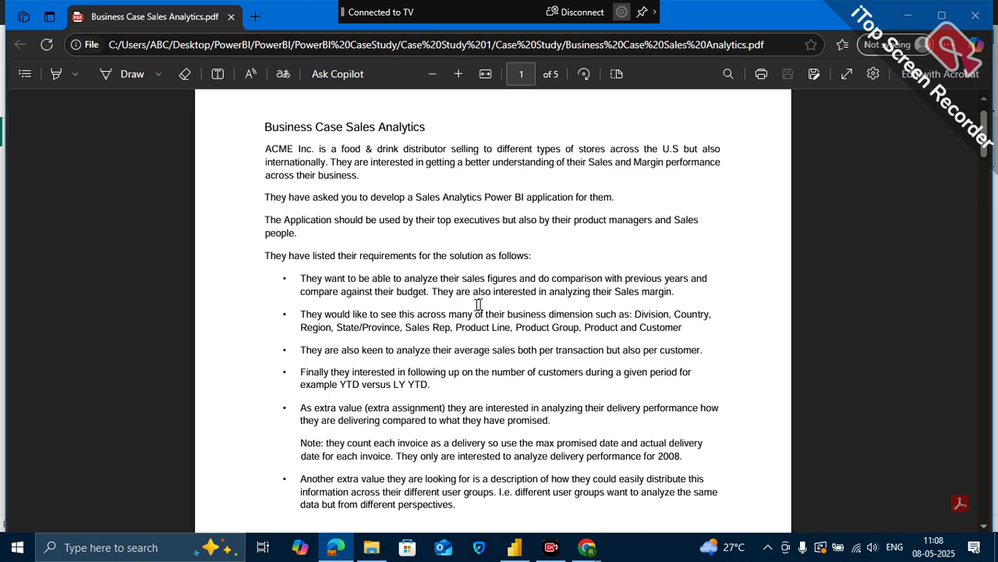
{"action": "scroll", "coordinate": [574, 443], "scroll_direction": "down", "scroll_amount": 6}
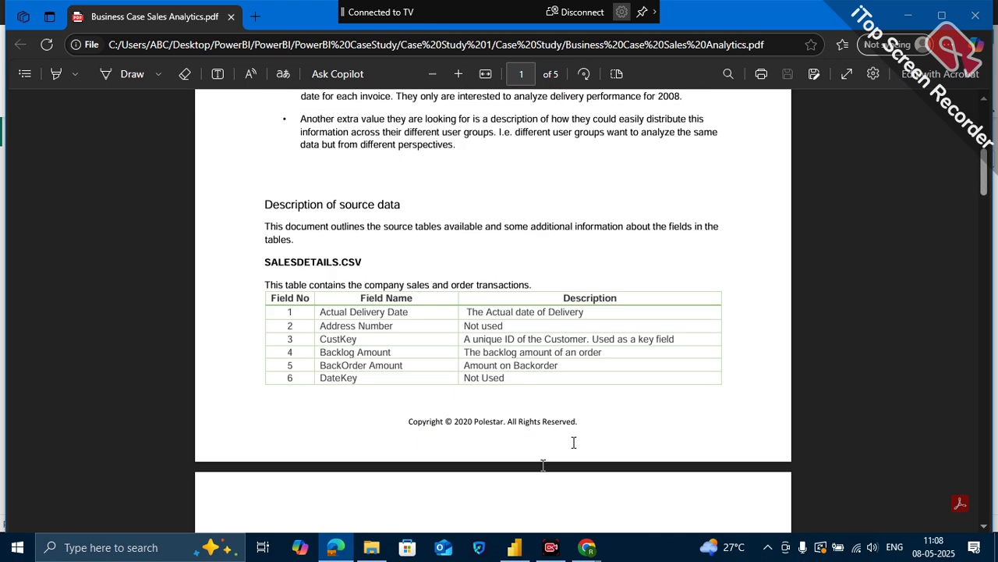
{"action": "scroll", "coordinate": [544, 443], "scroll_direction": "up", "scroll_amount": 5}
{"action": "scroll", "coordinate": [544, 443], "scroll_direction": "up", "scroll_amount": 5}
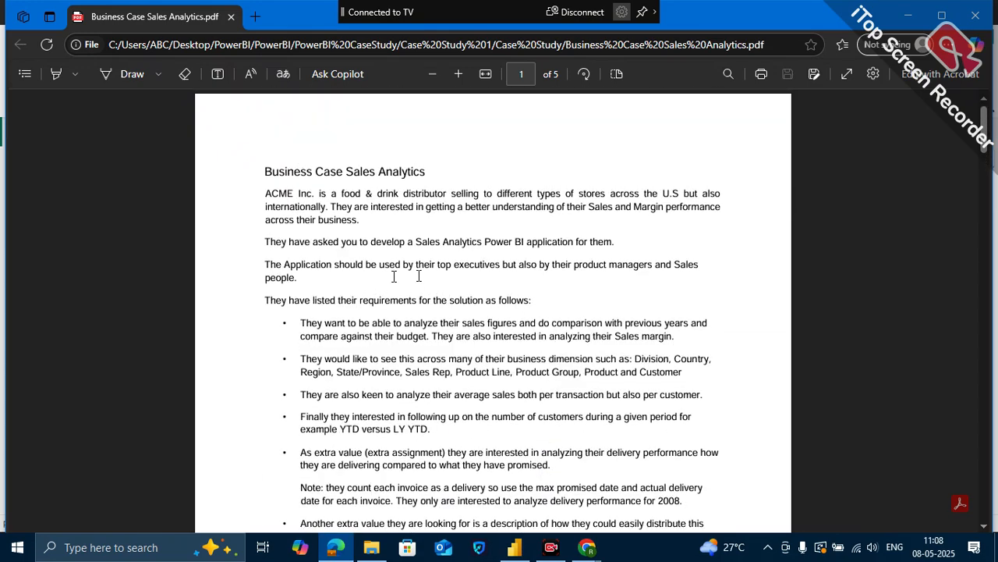
- Select the requirements text from "They have listed their requirements" through the last bullet about different user groups
{"action": "scroll", "coordinate": [350, 354], "scroll_direction": "down", "scroll_amount": 3}
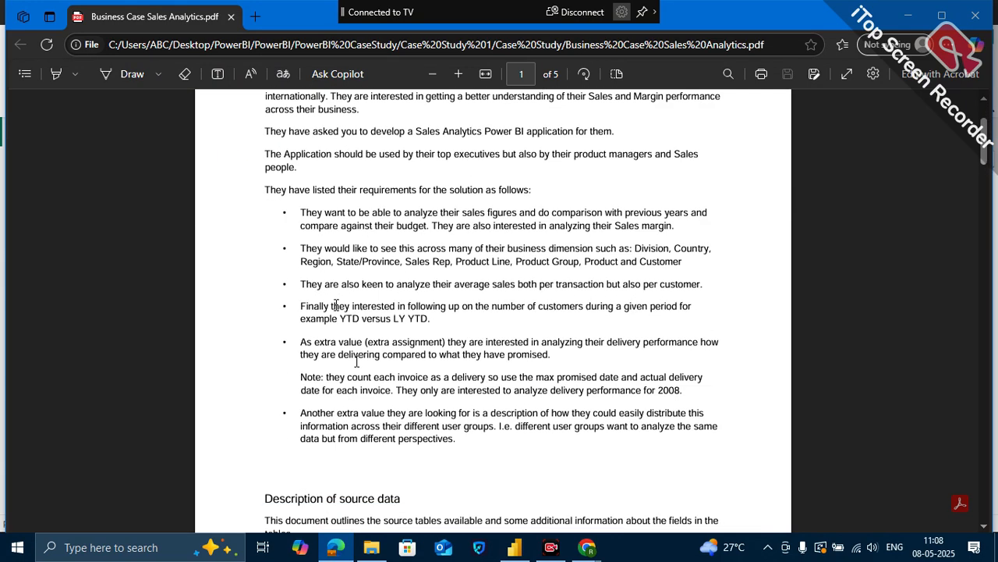
{"action": "left_click_drag", "start_coordinate": [264, 165], "coordinate": [614, 451]}
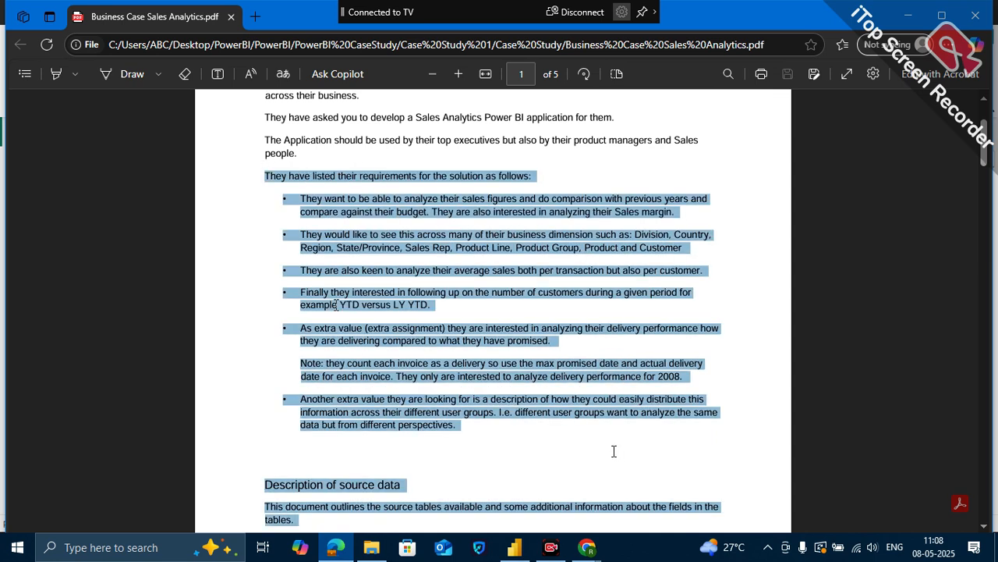
{"action": "left_click", "coordinate": [533, 404]}
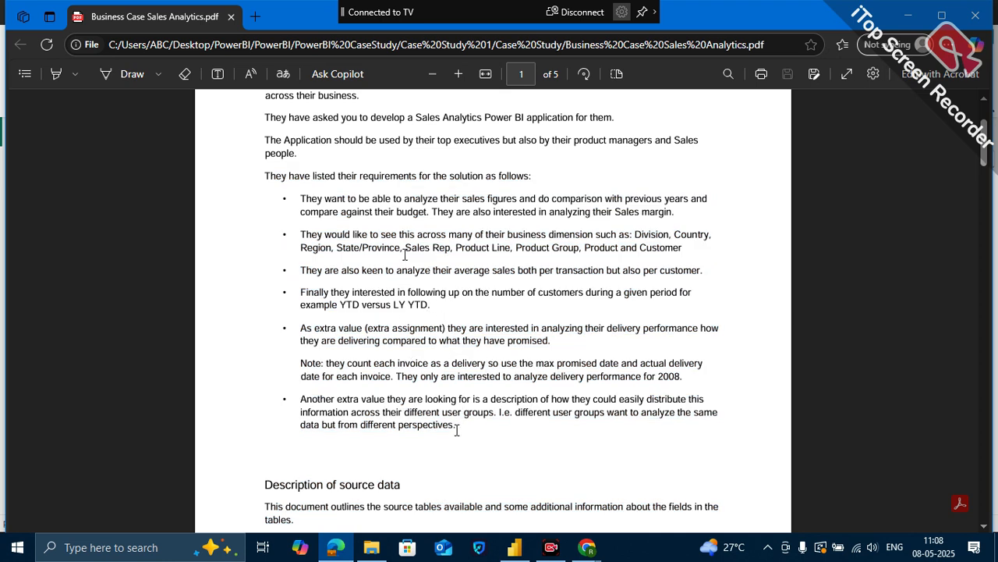
{"action": "left_click_drag", "start_coordinate": [264, 174], "coordinate": [458, 438]}
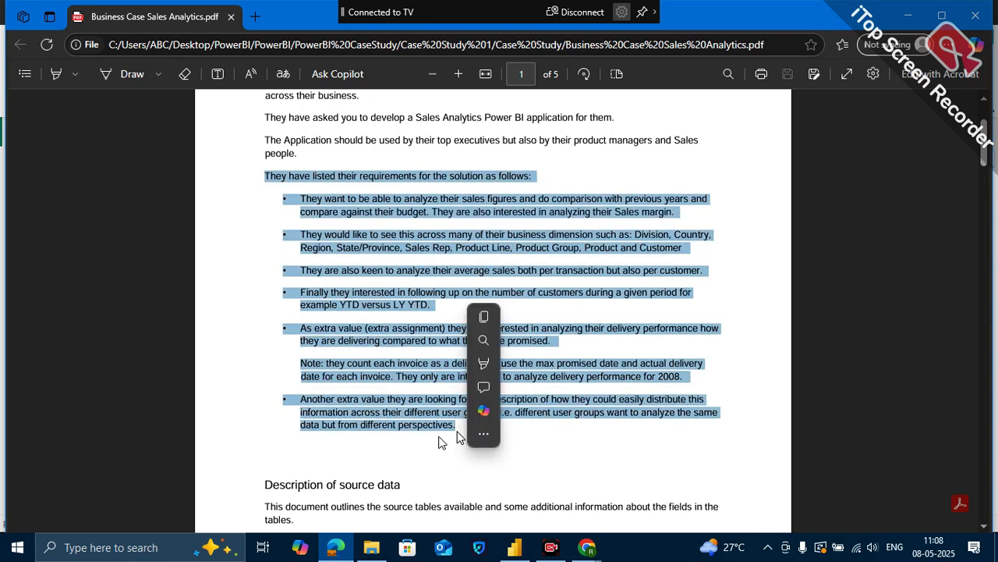
- Examine the description of source data, reading the field names and descriptions of the SALESDETAILS.CSV table
{"action": "scroll", "coordinate": [459, 438], "scroll_direction": "down", "scroll_amount": 5}
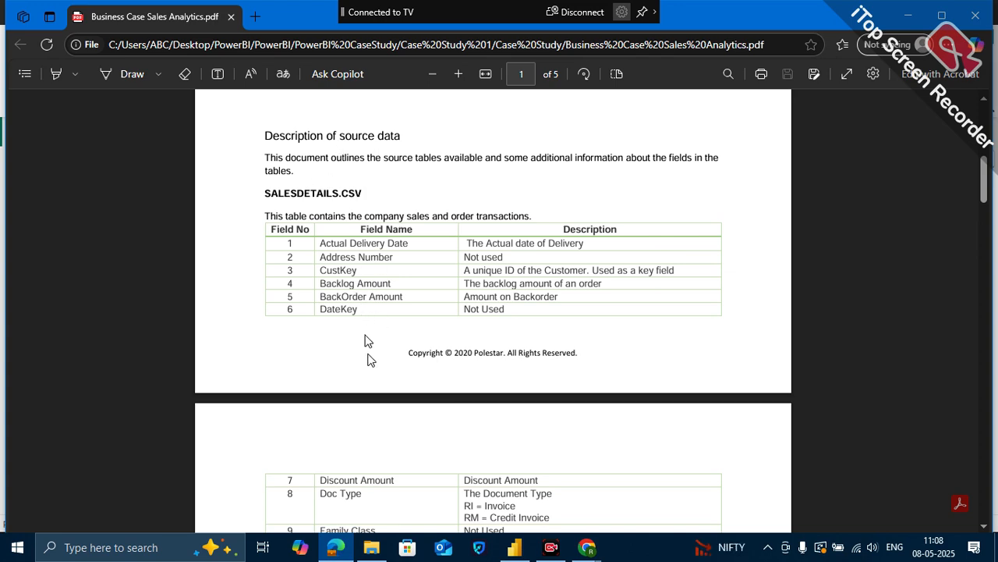
{"action": "scroll", "coordinate": [370, 359], "scroll_direction": "down", "scroll_amount": 1}
{"action": "scroll", "coordinate": [367, 340], "scroll_direction": "down", "scroll_amount": 2}
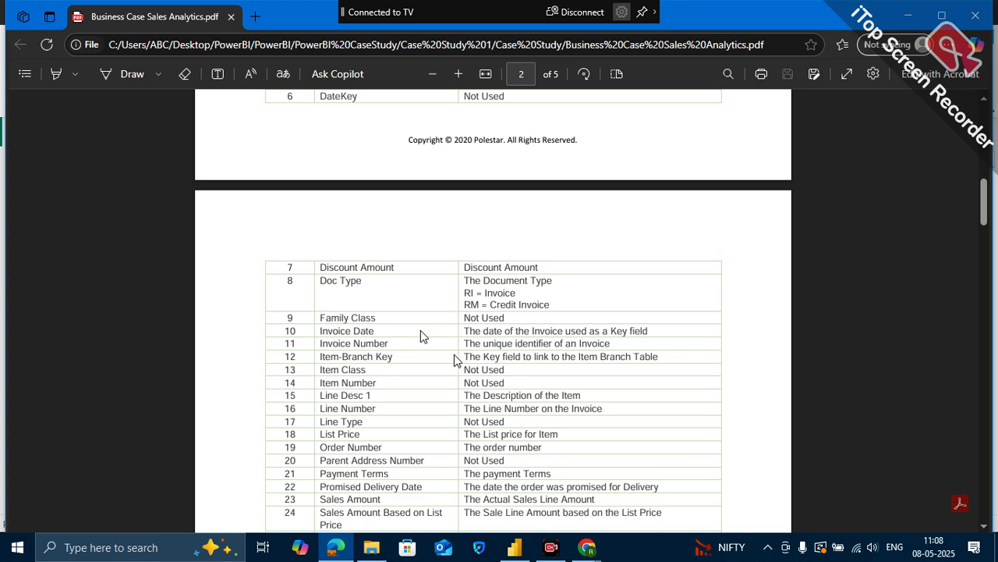
{"action": "scroll", "coordinate": [420, 336], "scroll_direction": "up", "scroll_amount": 3}
{"action": "scroll", "coordinate": [510, 231], "scroll_direction": "up", "scroll_amount": 1}
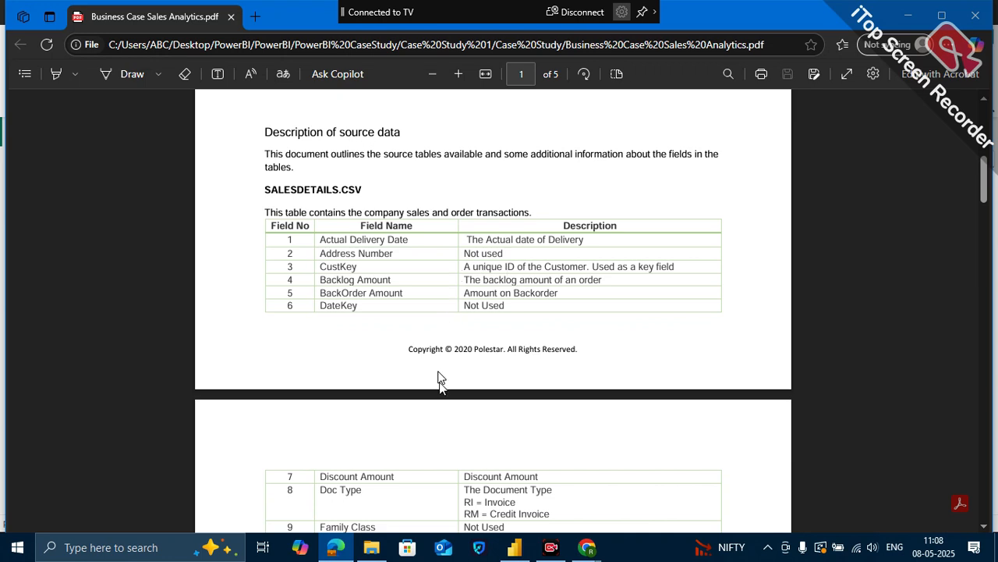
{"action": "scroll", "coordinate": [440, 379], "scroll_direction": "down", "scroll_amount": 2}
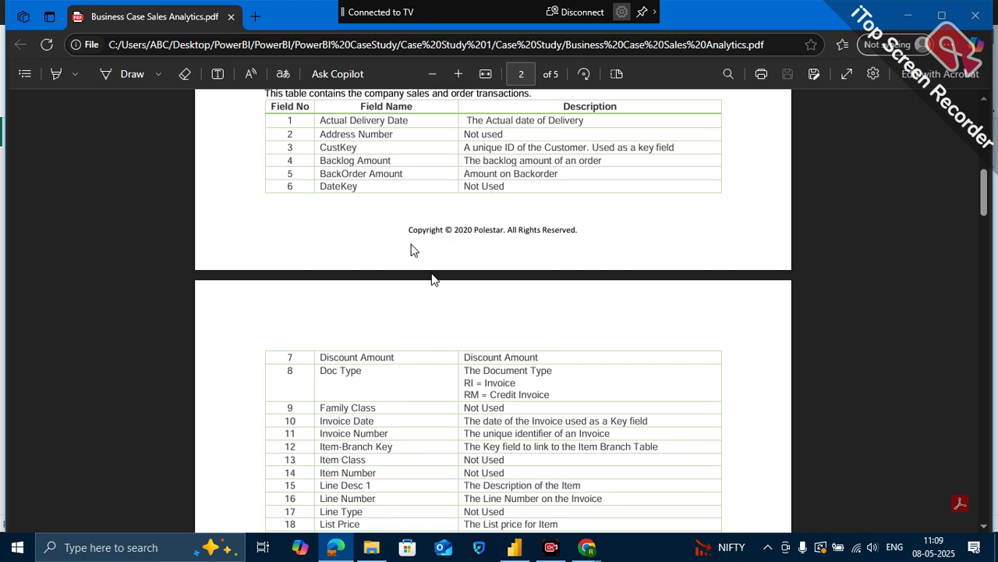
{"action": "scroll", "coordinate": [371, 222], "scroll_direction": "up", "scroll_amount": 1}
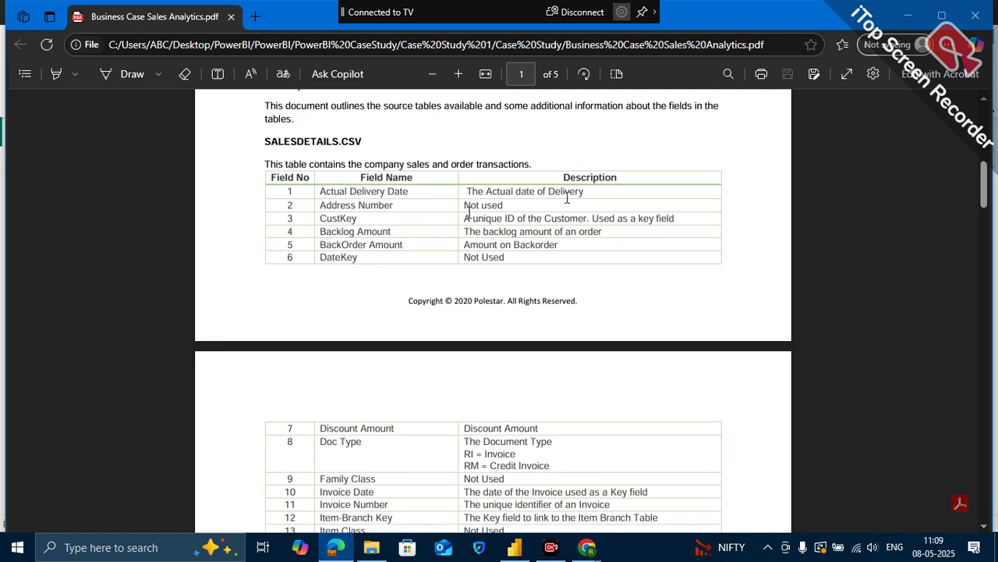
{"action": "scroll", "coordinate": [522, 294], "scroll_direction": "down", "scroll_amount": 1}
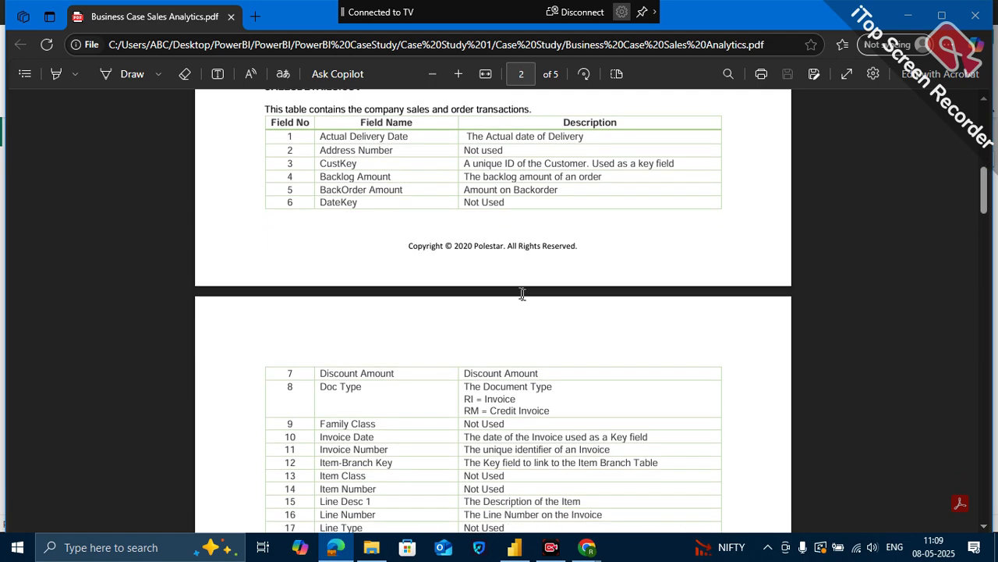
{"action": "scroll", "coordinate": [524, 366], "scroll_direction": "down", "scroll_amount": 6}
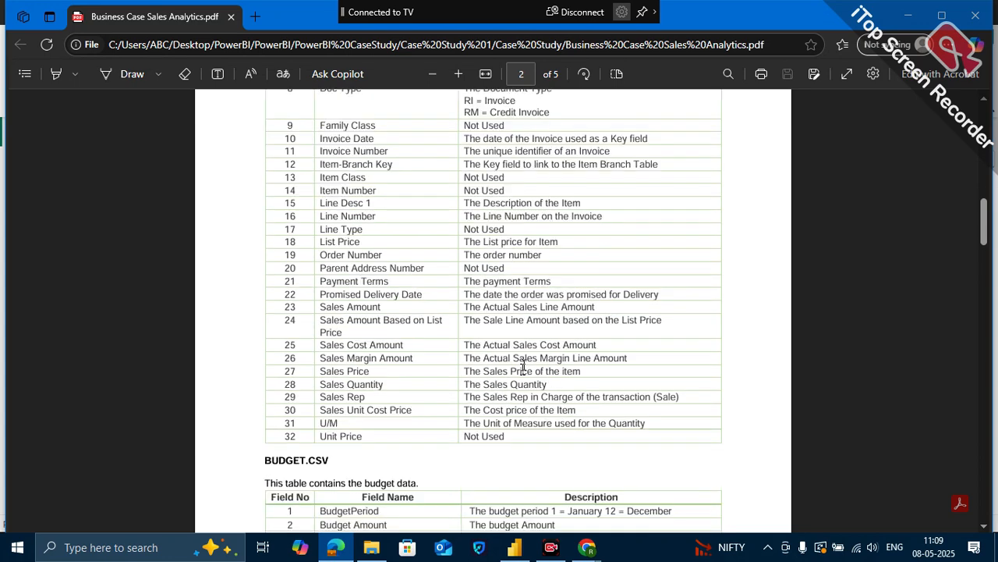
- Review the remaining source table descriptions in the PDF, from BUDGET.CSV through the product line and subgroup files
{"action": "scroll", "coordinate": [444, 413], "scroll_direction": "down", "scroll_amount": 5}
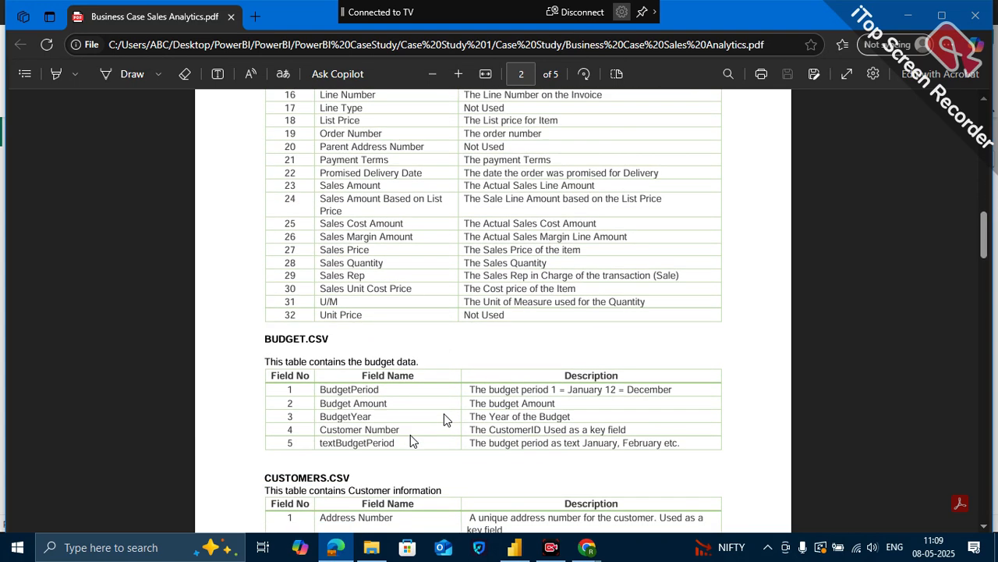
{"action": "scroll", "coordinate": [444, 414], "scroll_direction": "down", "scroll_amount": 11}
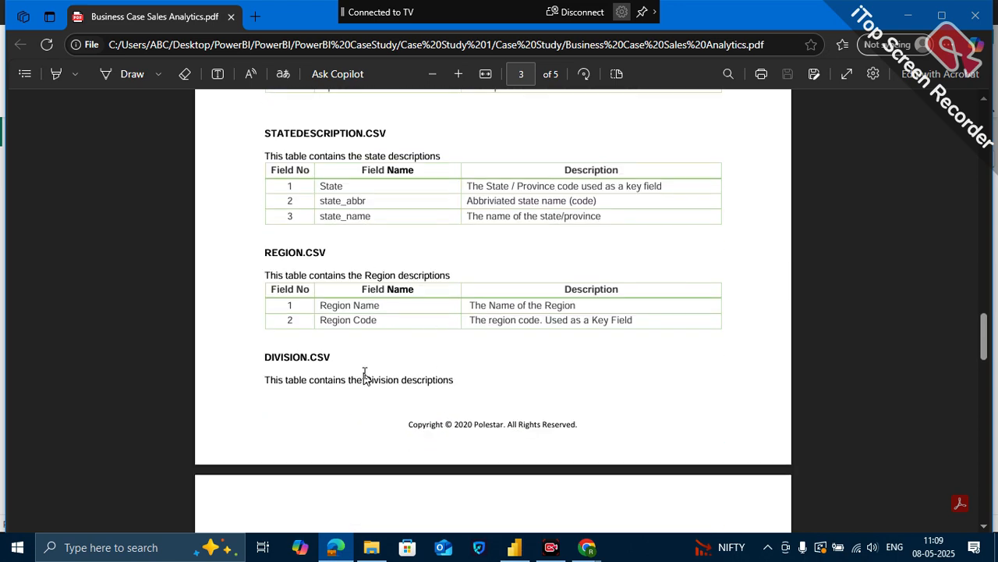
{"action": "scroll", "coordinate": [367, 401], "scroll_direction": "down", "scroll_amount": 1}
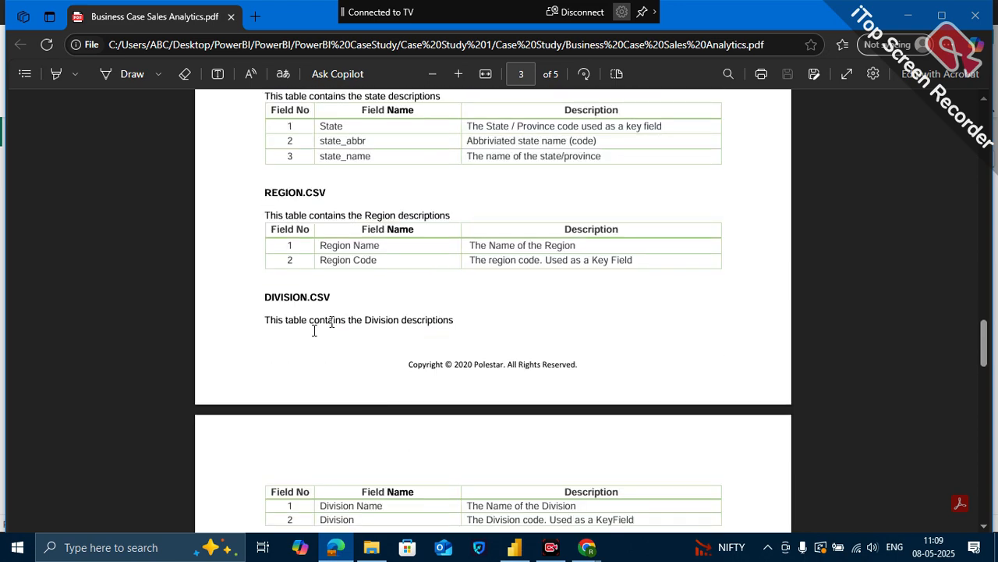
{"action": "scroll", "coordinate": [417, 338], "scroll_direction": "down", "scroll_amount": 7}
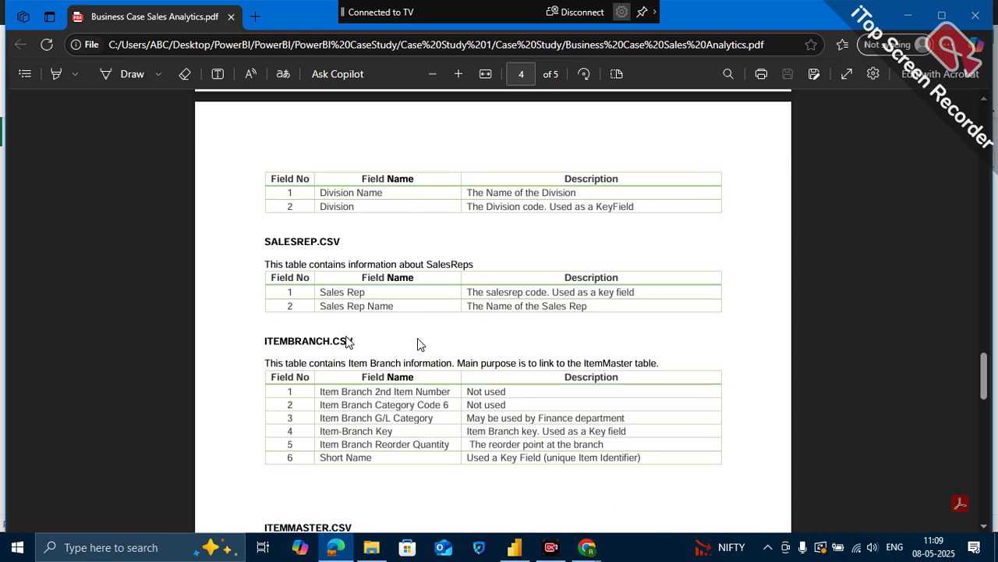
{"action": "scroll", "coordinate": [428, 380], "scroll_direction": "down", "scroll_amount": 2}
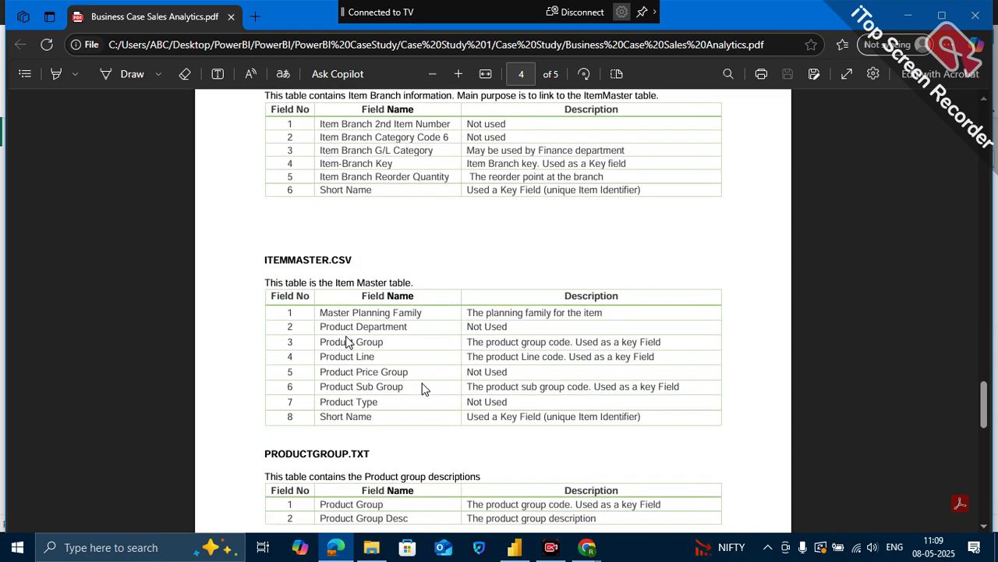
{"action": "scroll", "coordinate": [424, 388], "scroll_direction": "down", "scroll_amount": 3}
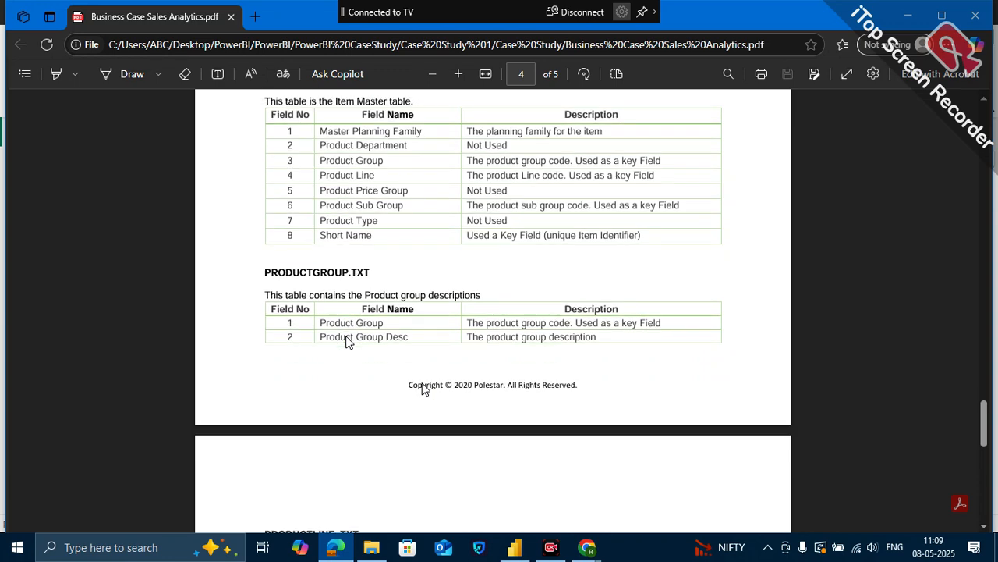
{"action": "scroll", "coordinate": [429, 468], "scroll_direction": "down", "scroll_amount": 2}
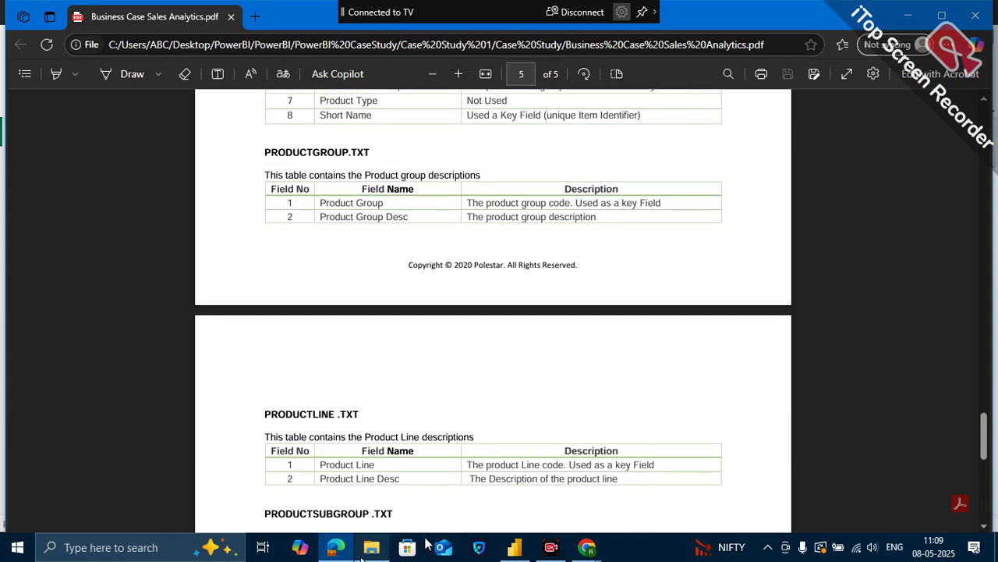
- Switch to File Explorer and open the Case Study 1 report from the Datasources folder in Power BI Desktop
{"action": "left_click", "coordinate": [380, 550]}
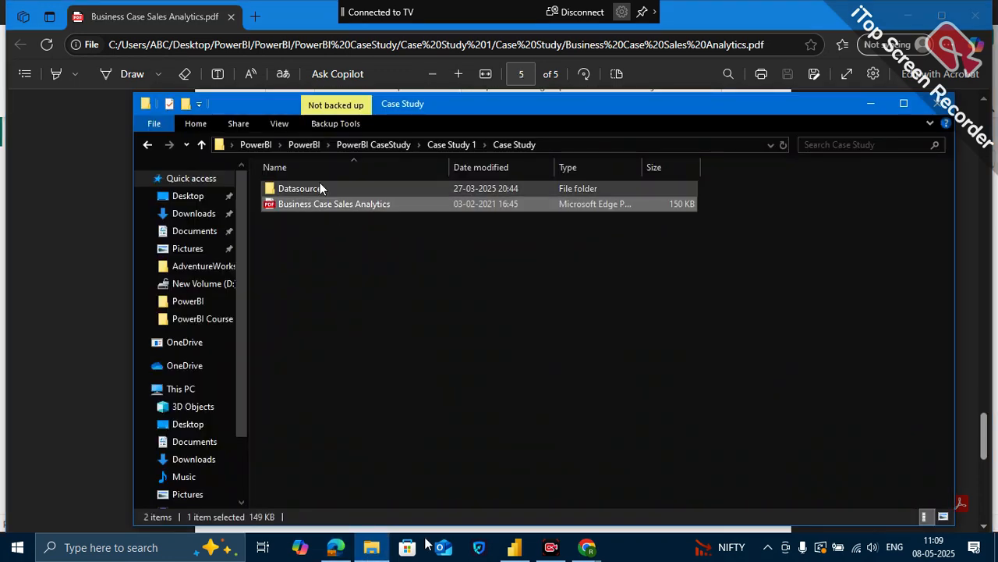
{"action": "left_click", "coordinate": [320, 188]}
{"action": "double_click", "coordinate": [320, 188]}
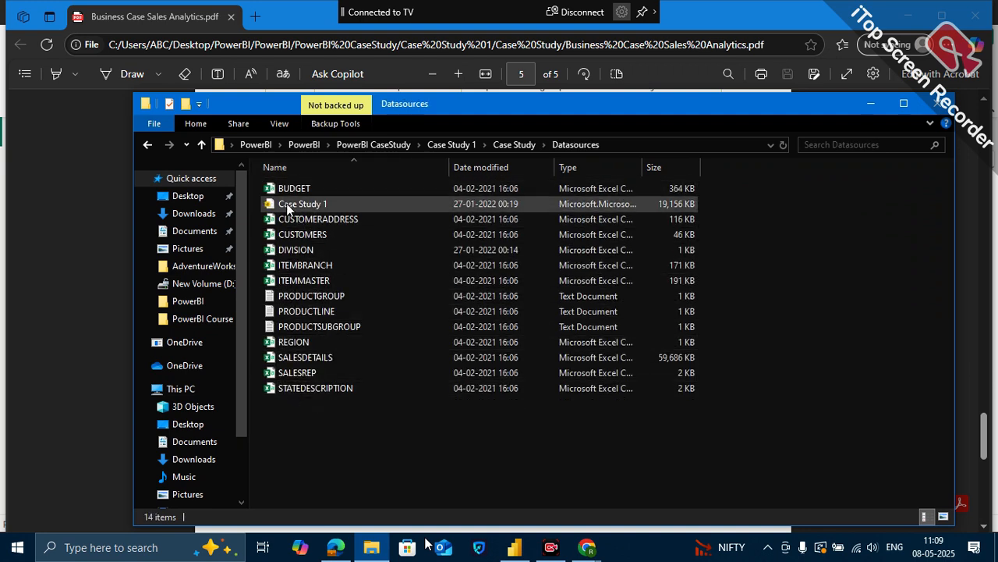
{"action": "left_click", "coordinate": [298, 205]}
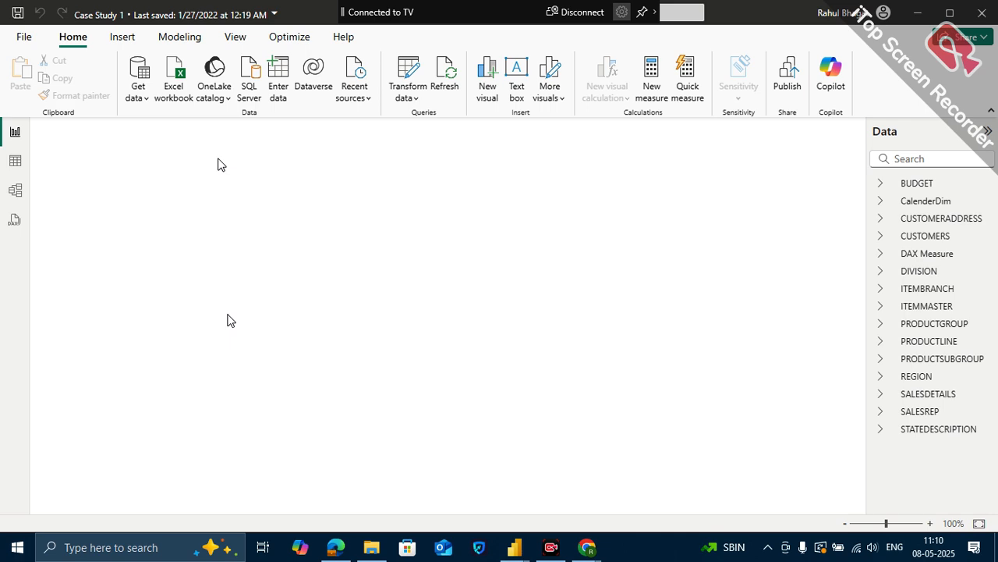
{"action": "key", "text": "alt+Tab"}
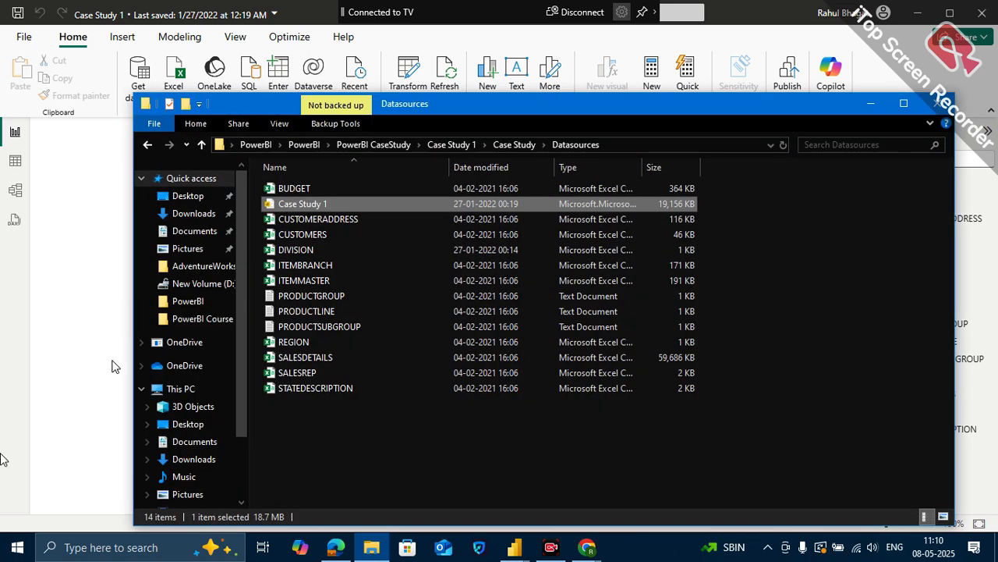
{"action": "left_click", "coordinate": [112, 365]}
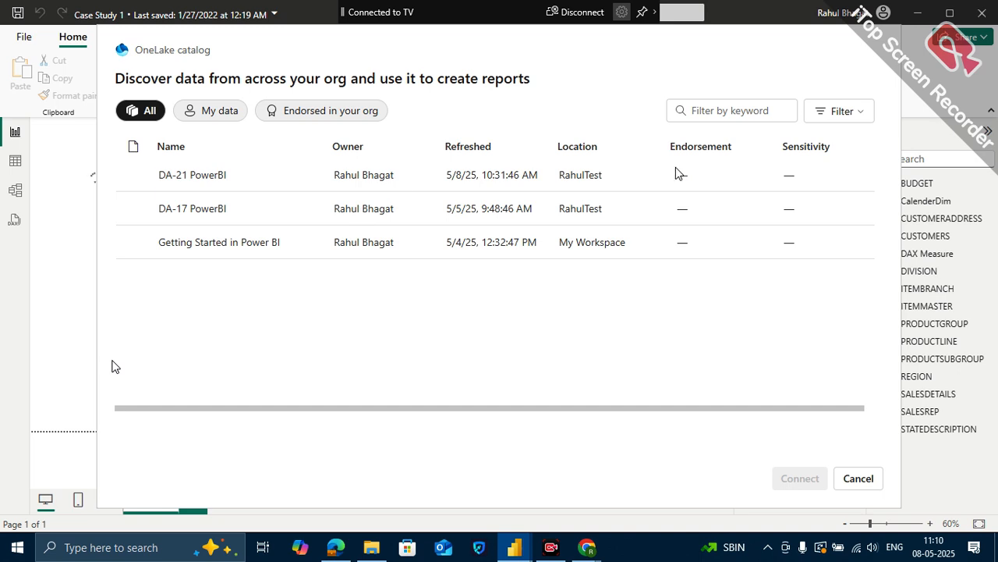
- Dismiss the OneLake catalog without connecting and close the Case Study 1 report
{"action": "left_click", "coordinate": [860, 476]}
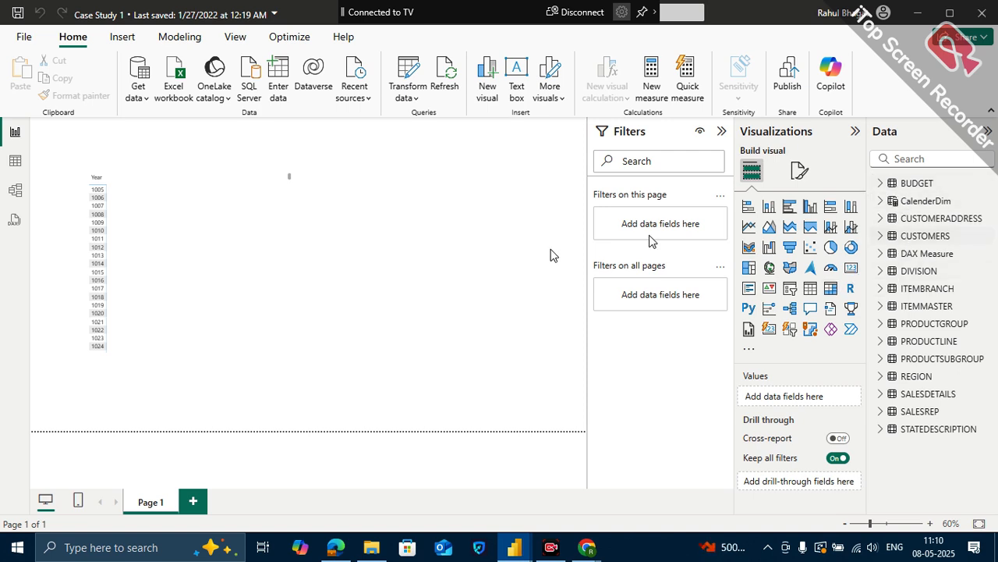
{"action": "left_click", "coordinate": [982, 22]}
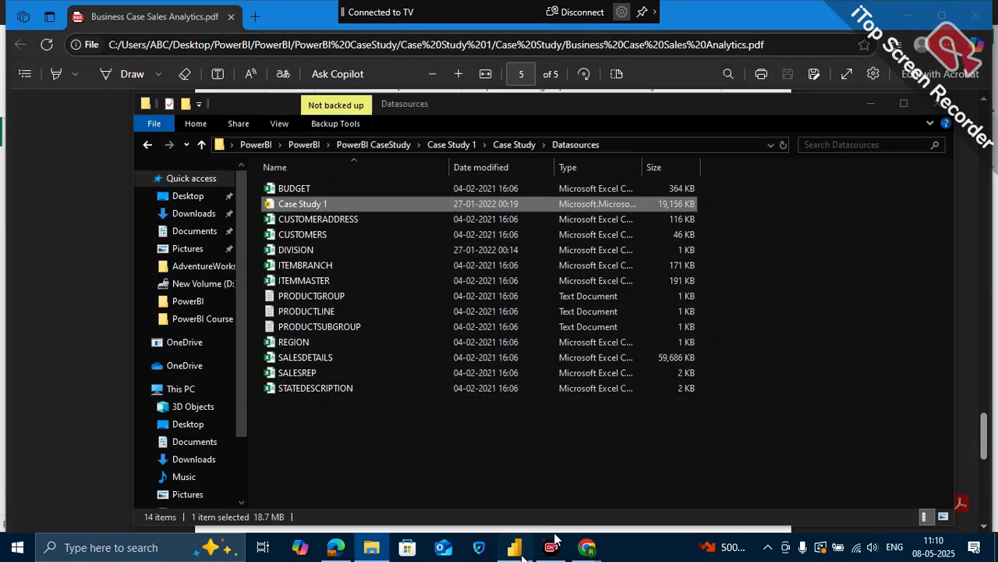
- Return to the Datasources folder in File Explorer, go back to the PowerBI CaseStudy folder and clear the selection
{"action": "left_click", "coordinate": [514, 547]}
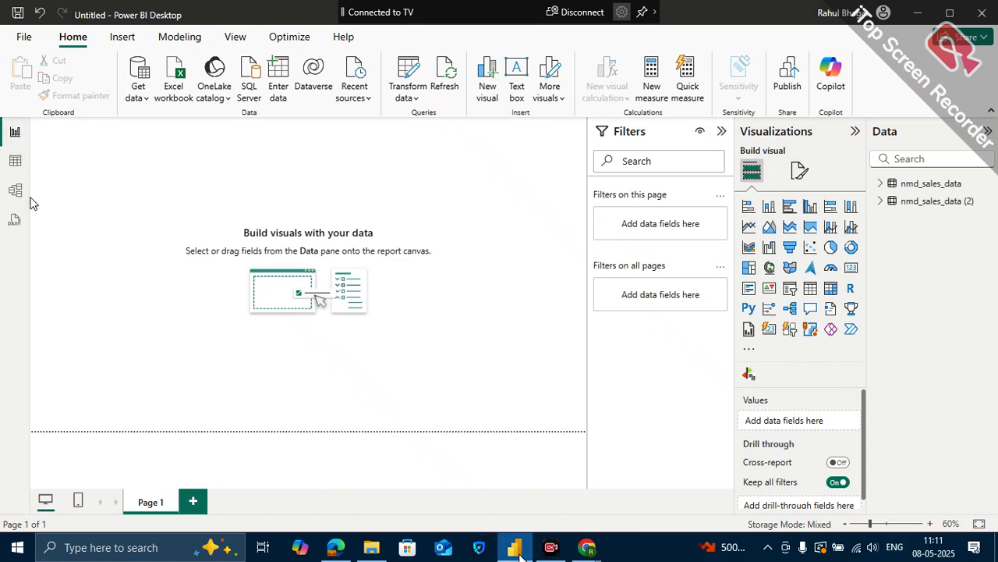
{"action": "key", "text": "alt+Tab"}
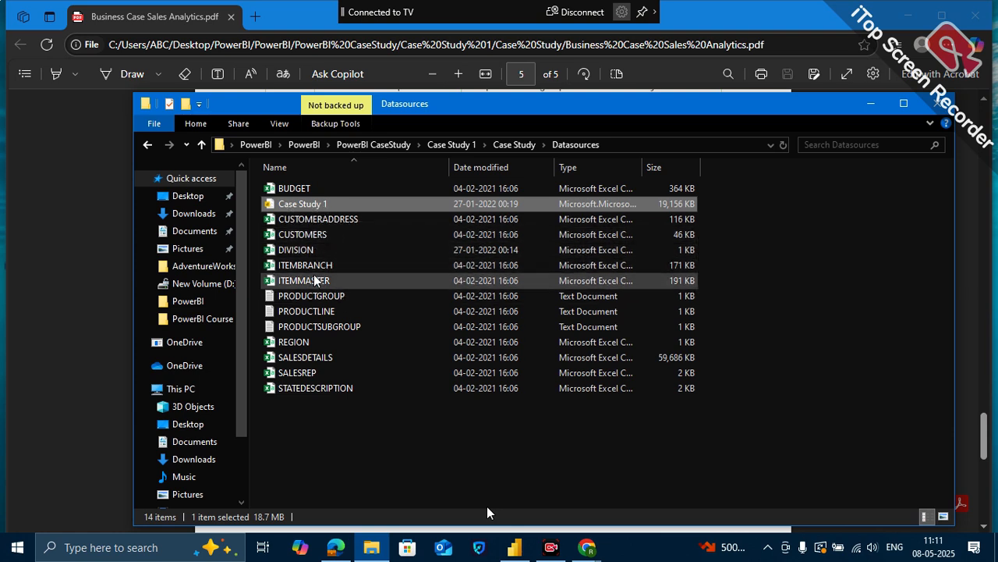
{"action": "left_click", "coordinate": [147, 145]}
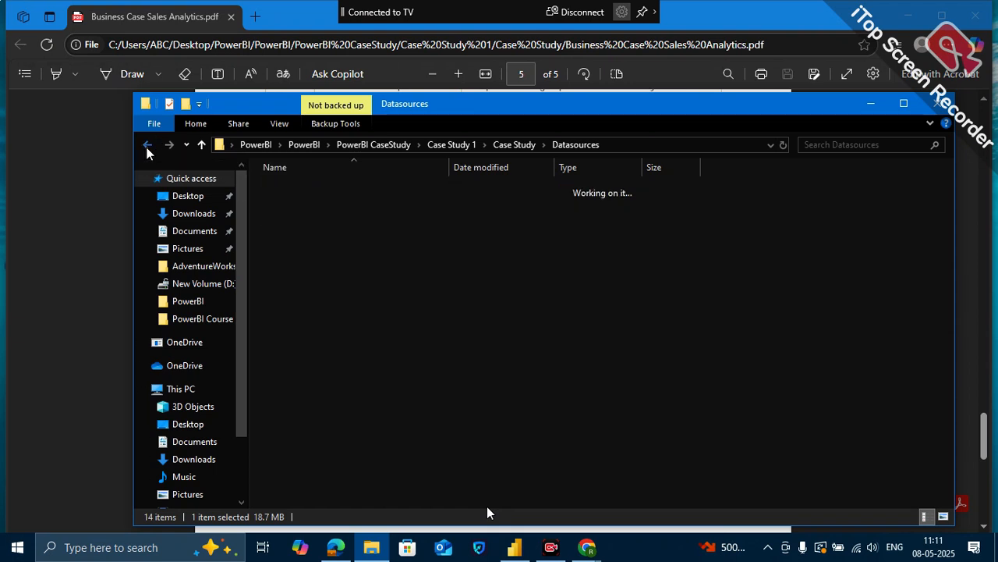
{"action": "left_click", "coordinate": [148, 146]}
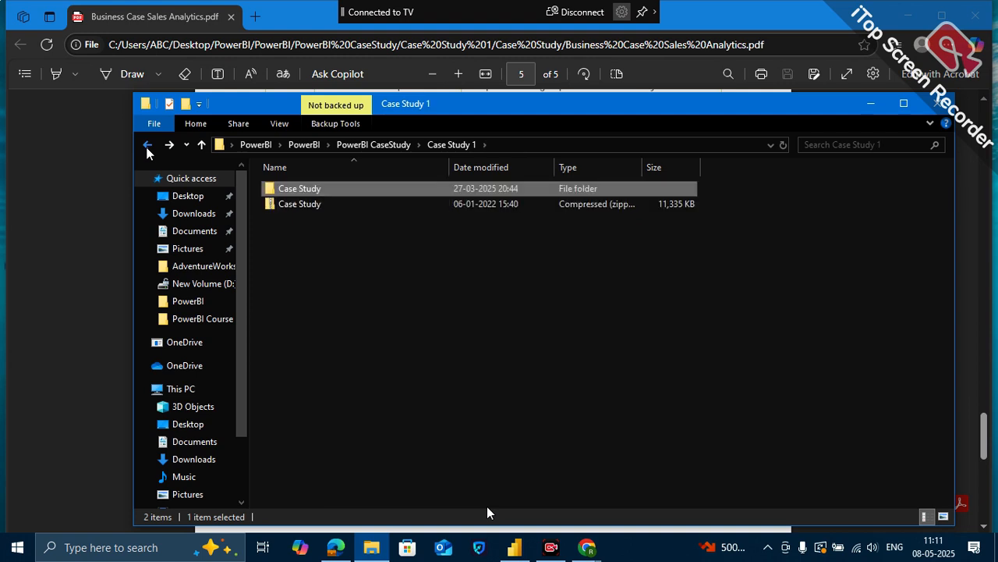
{"action": "left_click", "coordinate": [147, 147]}
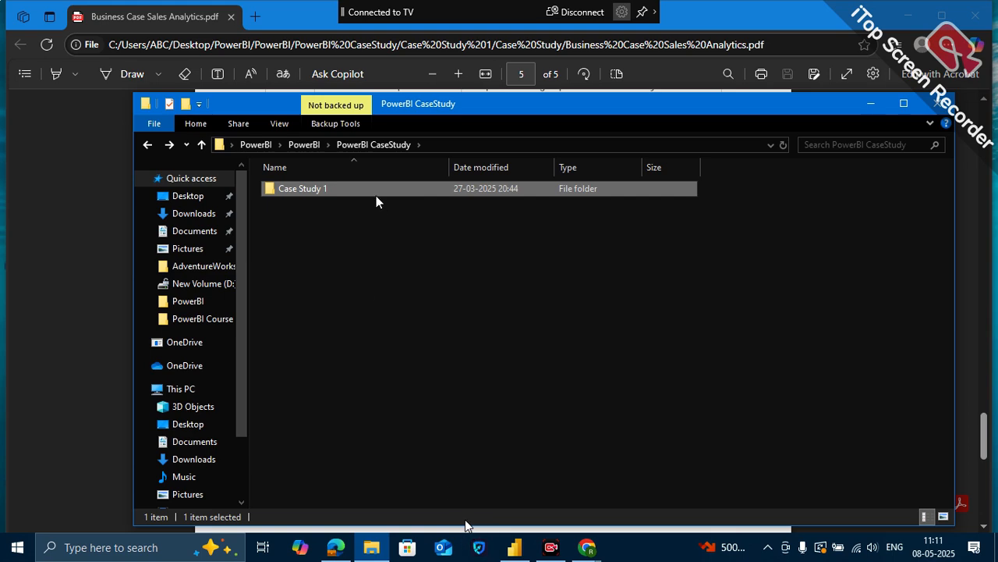
{"action": "left_click", "coordinate": [457, 380]}
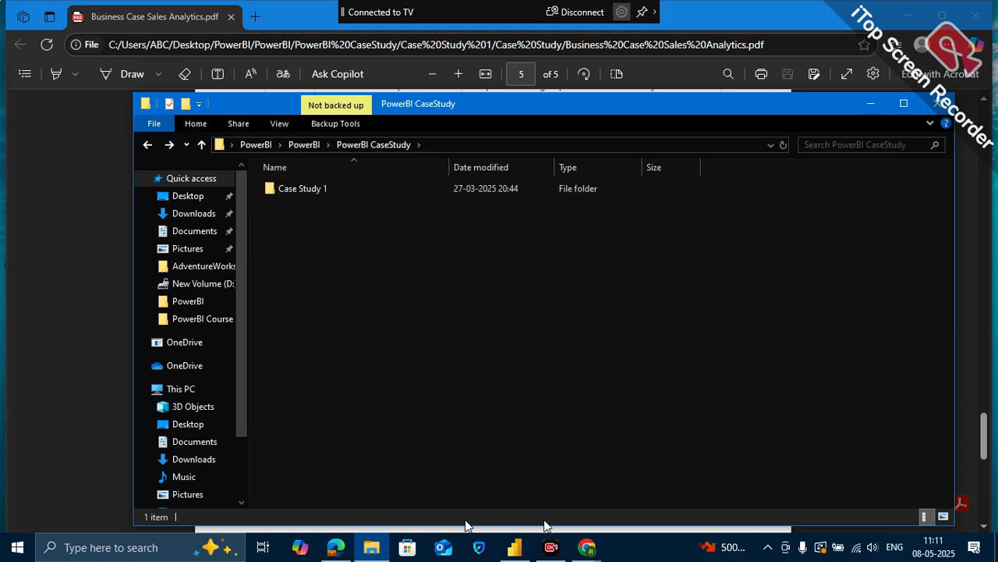
- Switch to the untitled Power BI Desktop report and collapse the Filters pane
{"action": "left_click", "coordinate": [549, 546]}
{"action": "left_click", "coordinate": [515, 547]}
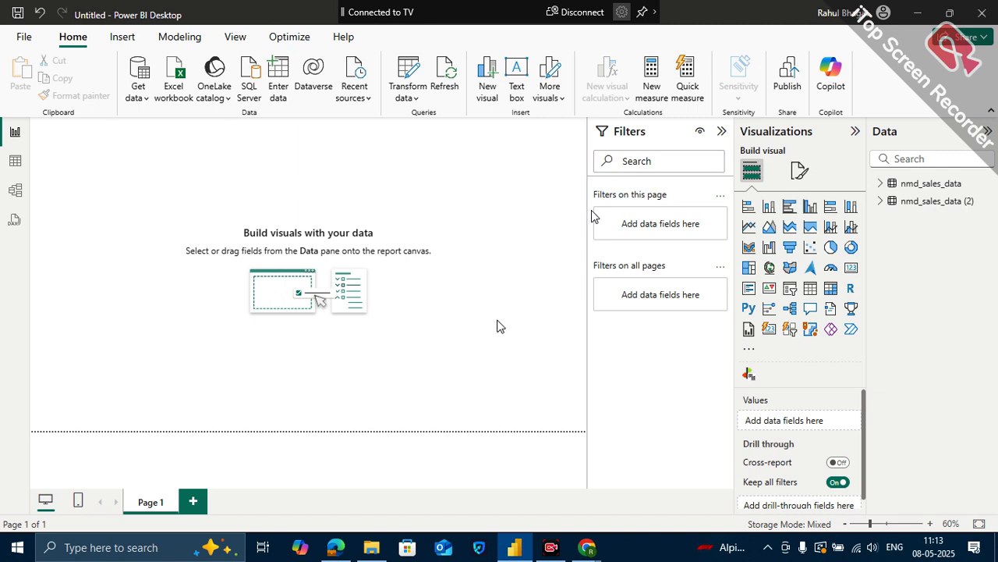
{"action": "left_click", "coordinate": [721, 132]}
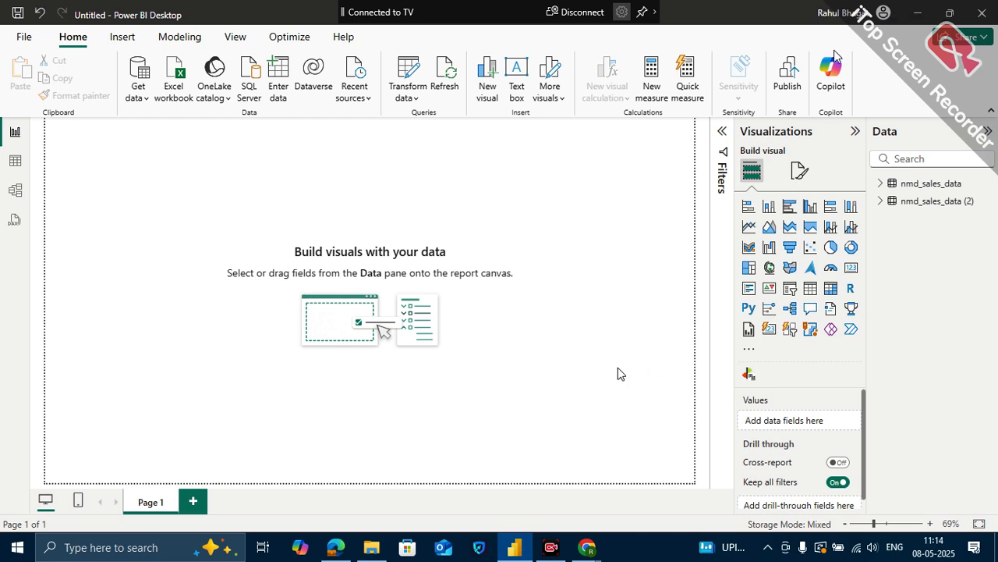
{"action": "mouse_move", "coordinate": [516, 546]}
{"action": "left_click", "coordinate": [517, 549]}
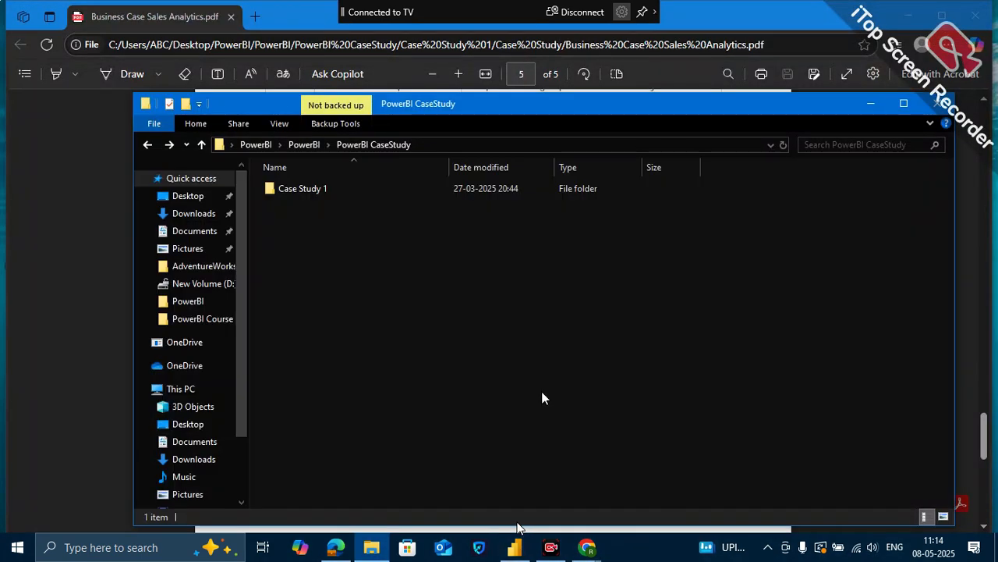
{"action": "left_click", "coordinate": [518, 546]}
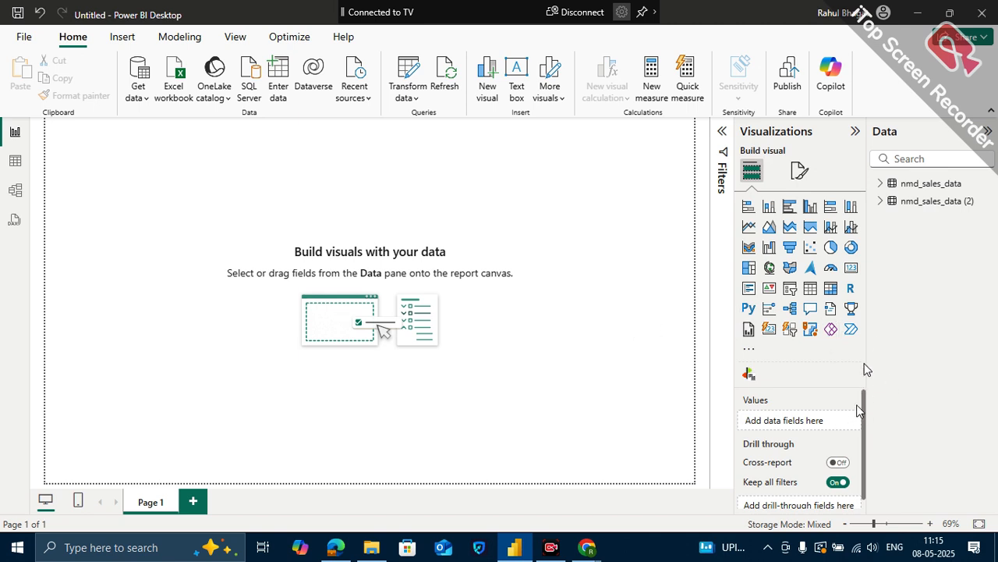
{"action": "mouse_move", "coordinate": [585, 551]}
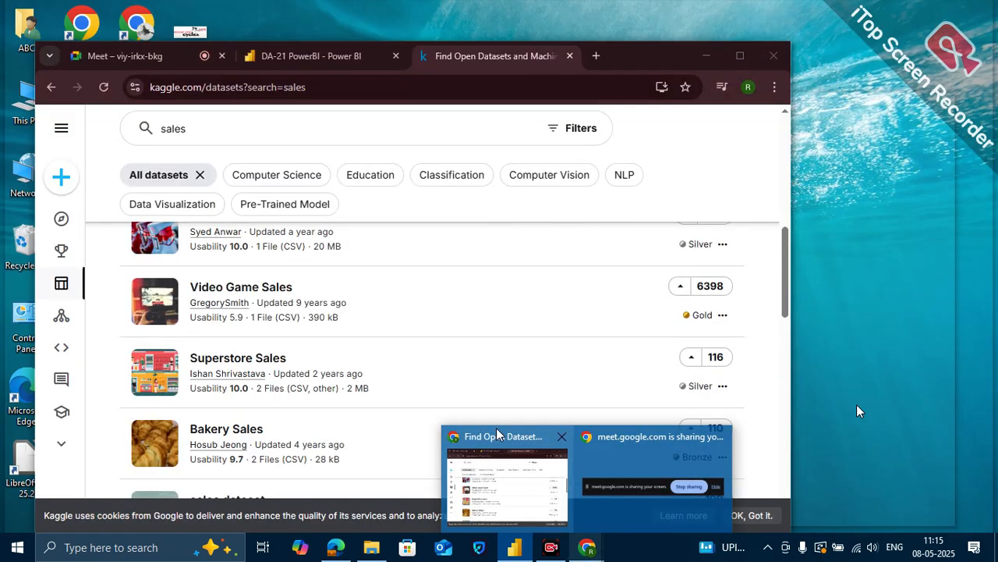
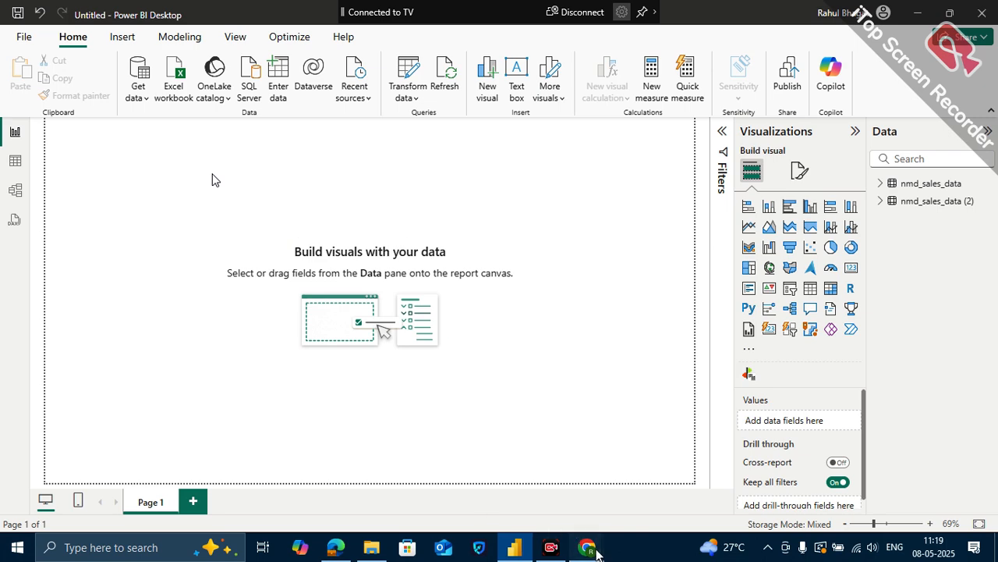
- Switch to Kaggle in Chrome, view the Video Game Sales dataset page from the sales search results, and minimize the browser
{"action": "mouse_move", "coordinate": [595, 552]}
{"action": "left_click", "coordinate": [518, 468]}
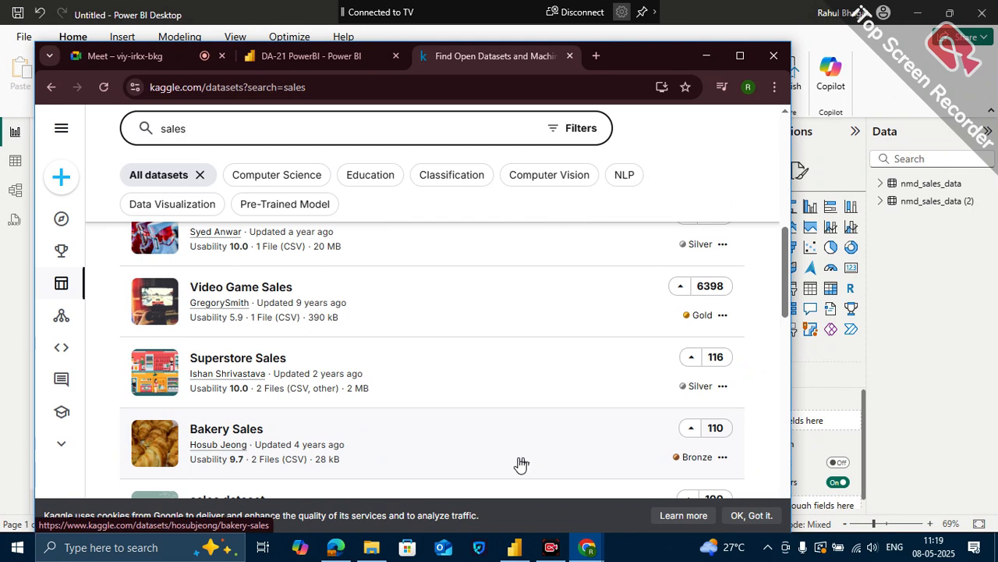
{"action": "left_click", "coordinate": [488, 326]}
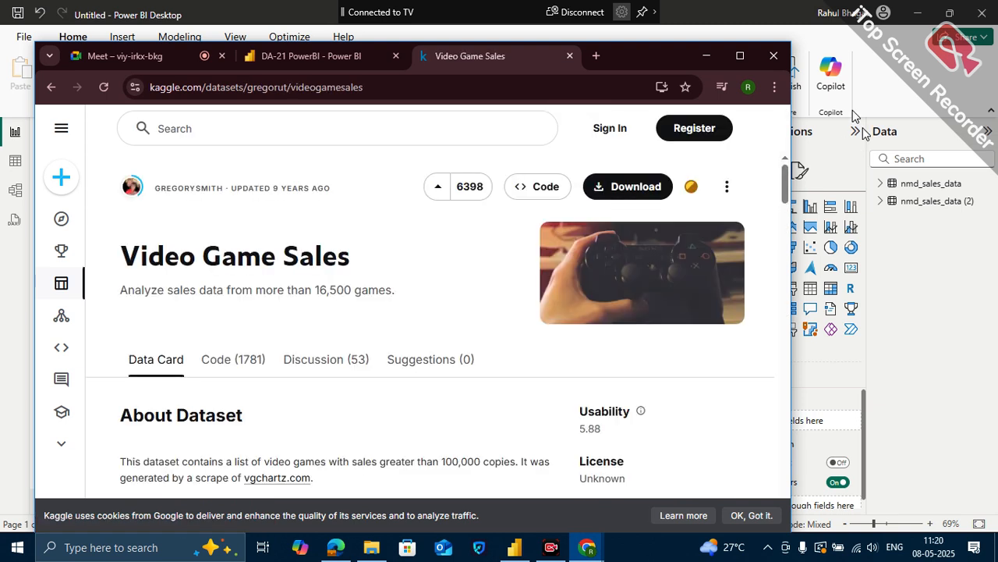
{"action": "left_click", "coordinate": [706, 56]}
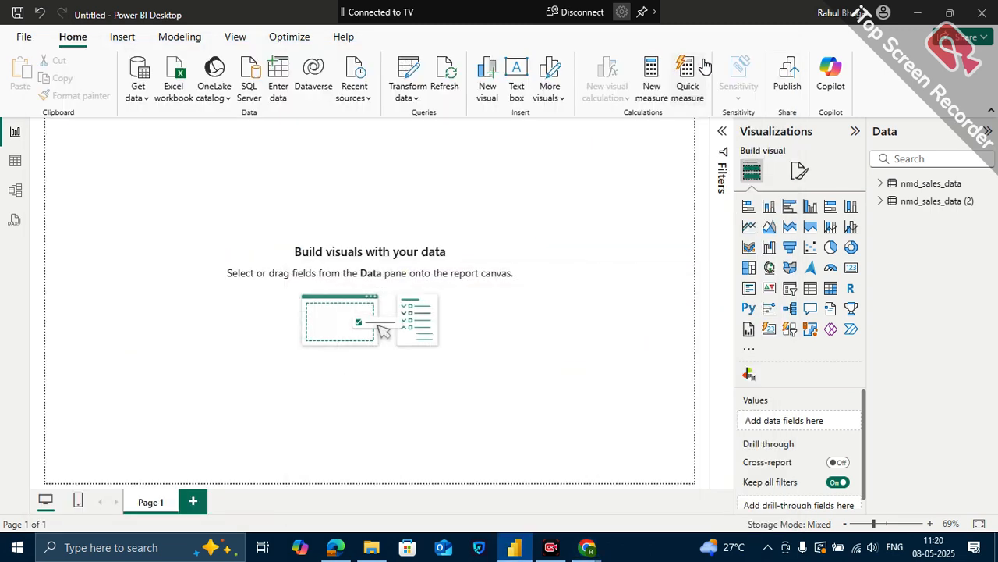
- Switch to the Google Meet call in Chrome, look through the full list of participants, and close the list
{"action": "mouse_move", "coordinate": [587, 547]}
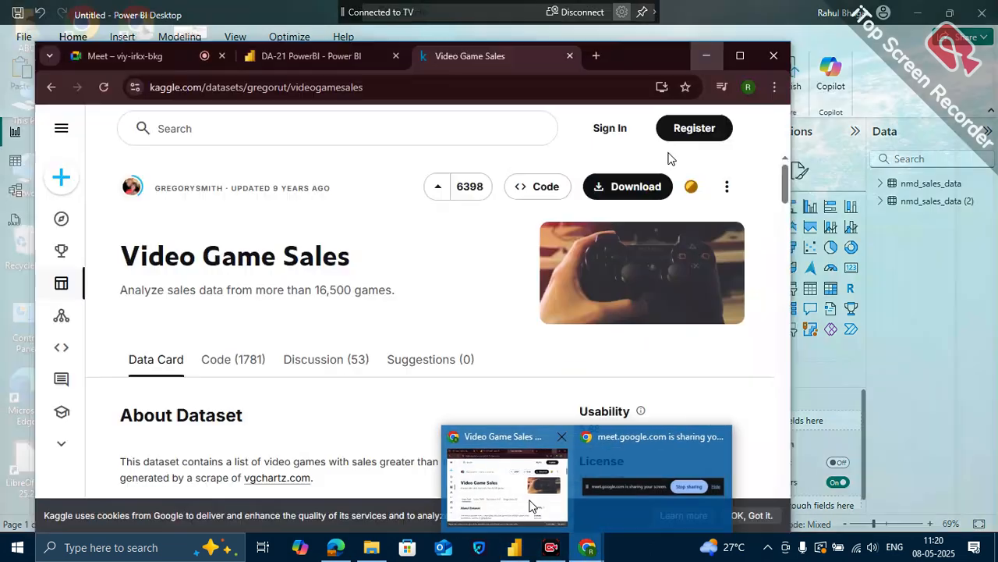
{"action": "left_click", "coordinate": [530, 505]}
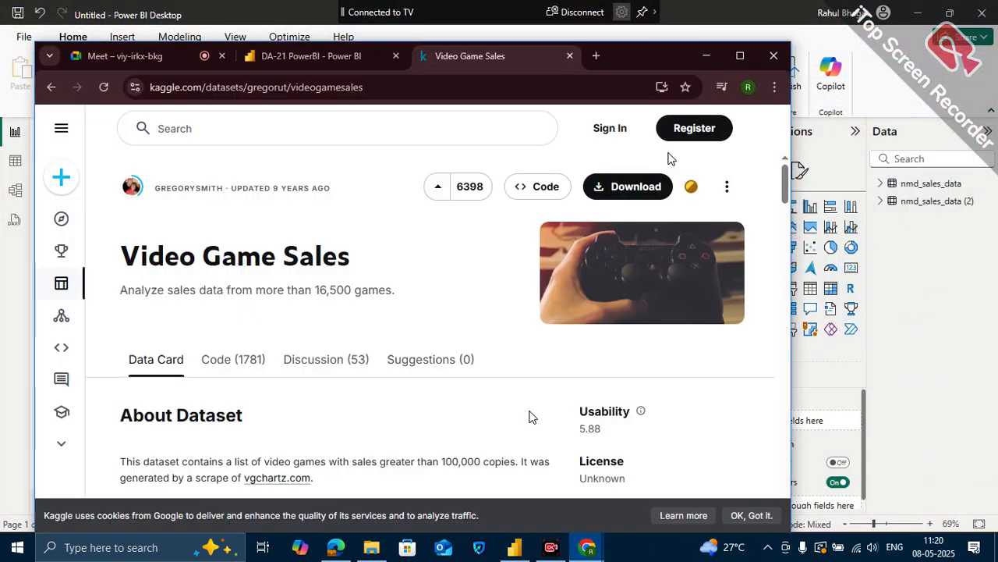
{"action": "left_click", "coordinate": [169, 57]}
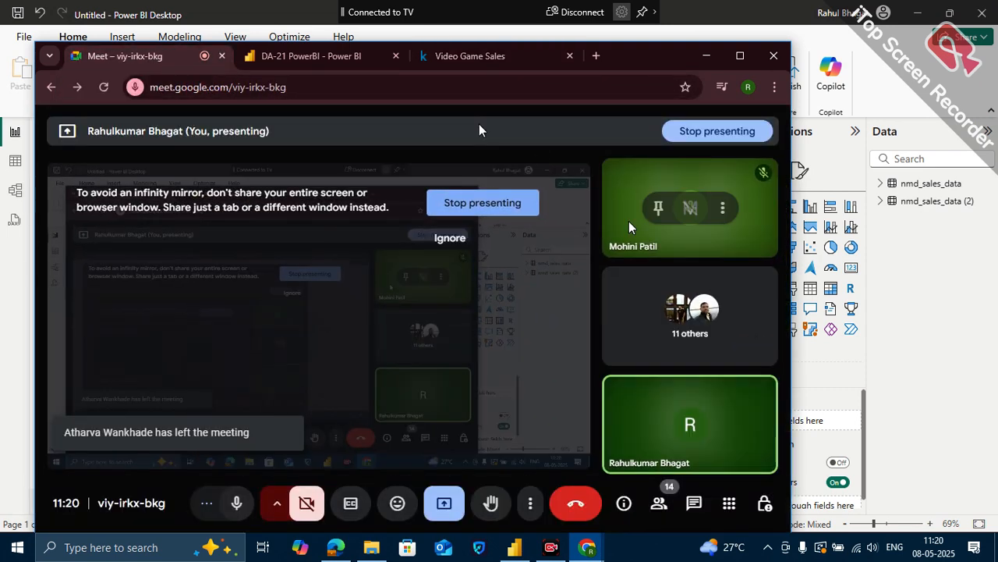
{"action": "left_click", "coordinate": [658, 499]}
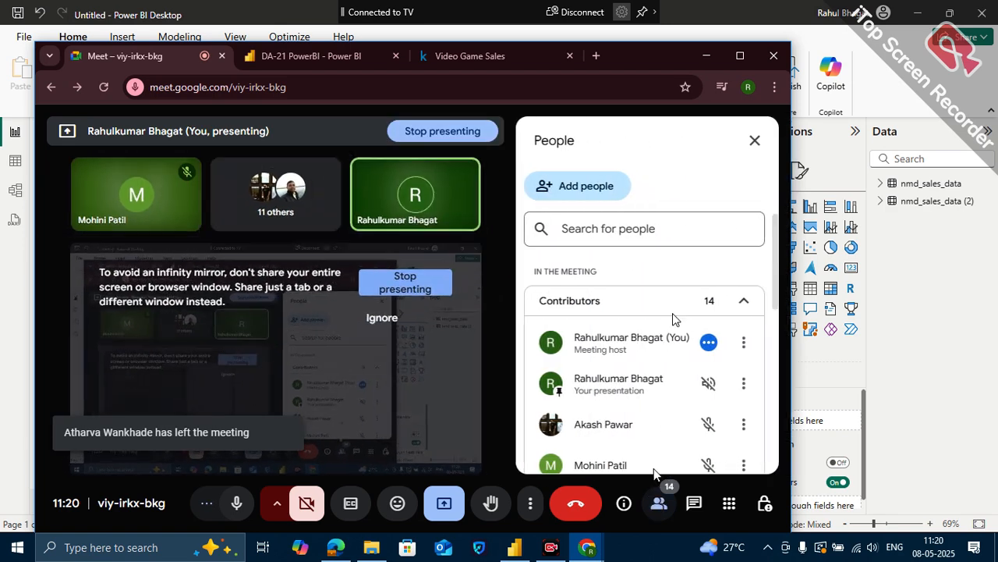
{"action": "scroll", "coordinate": [696, 289], "scroll_direction": "down", "scroll_amount": 2}
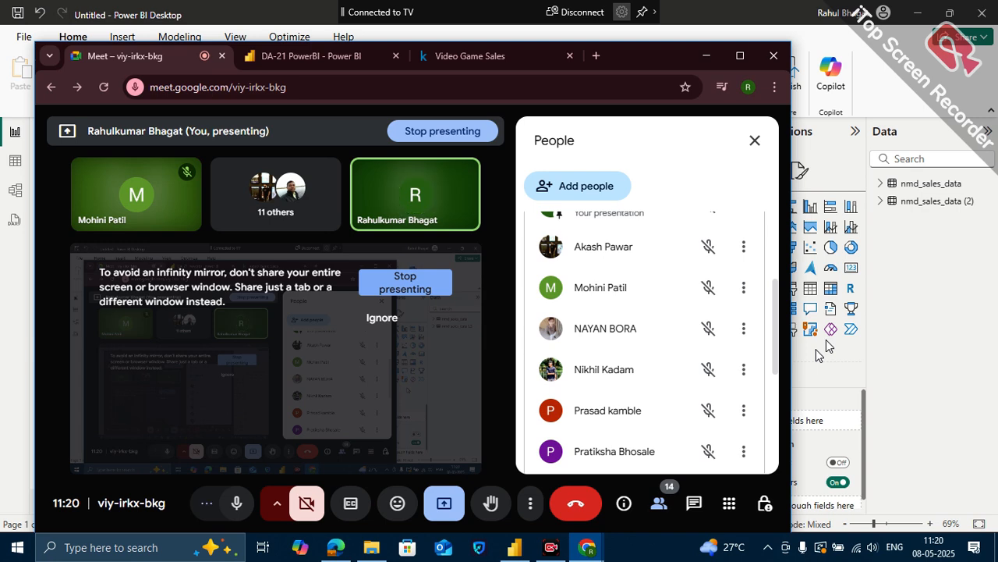
{"action": "scroll", "coordinate": [693, 383], "scroll_direction": "down", "scroll_amount": 1}
{"action": "scroll", "coordinate": [693, 387], "scroll_direction": "down", "scroll_amount": 2}
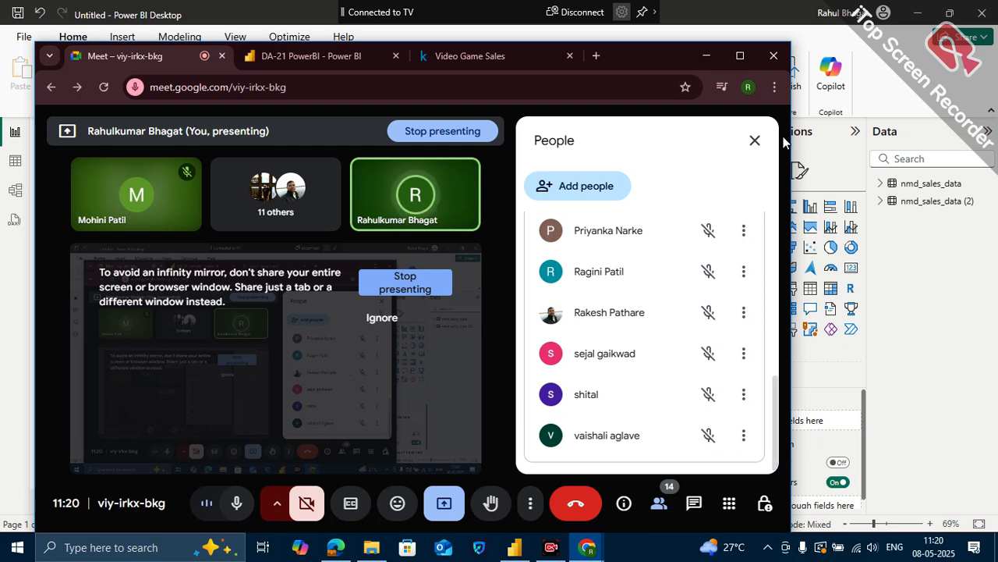
{"action": "left_click", "coordinate": [754, 140]}
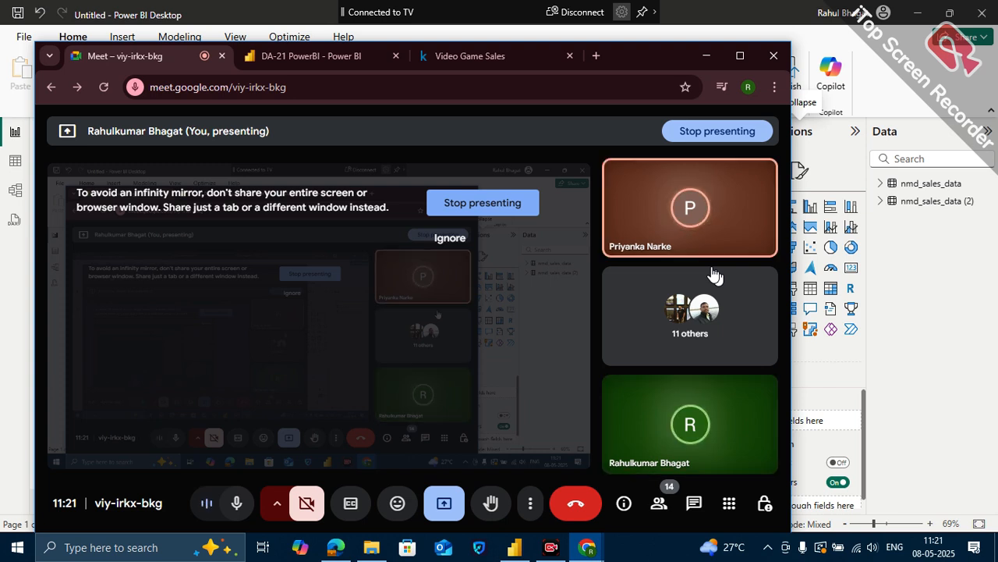
- Return to Power BI Desktop, view the connection settings for a SQL Server database source, and cancel without connecting
{"action": "mouse_move", "coordinate": [515, 551]}
{"action": "left_click", "coordinate": [555, 527]}
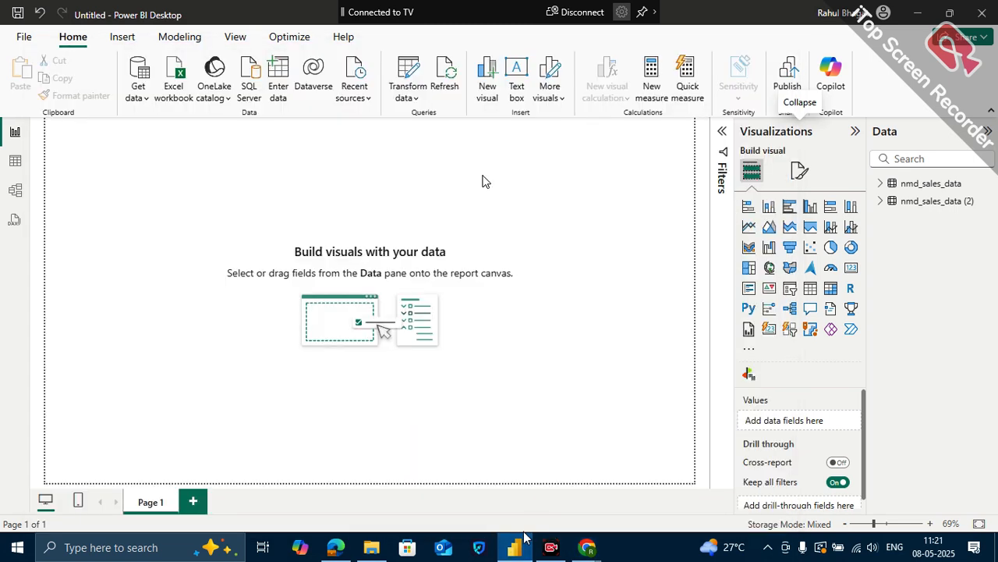
{"action": "left_click", "coordinate": [137, 103]}
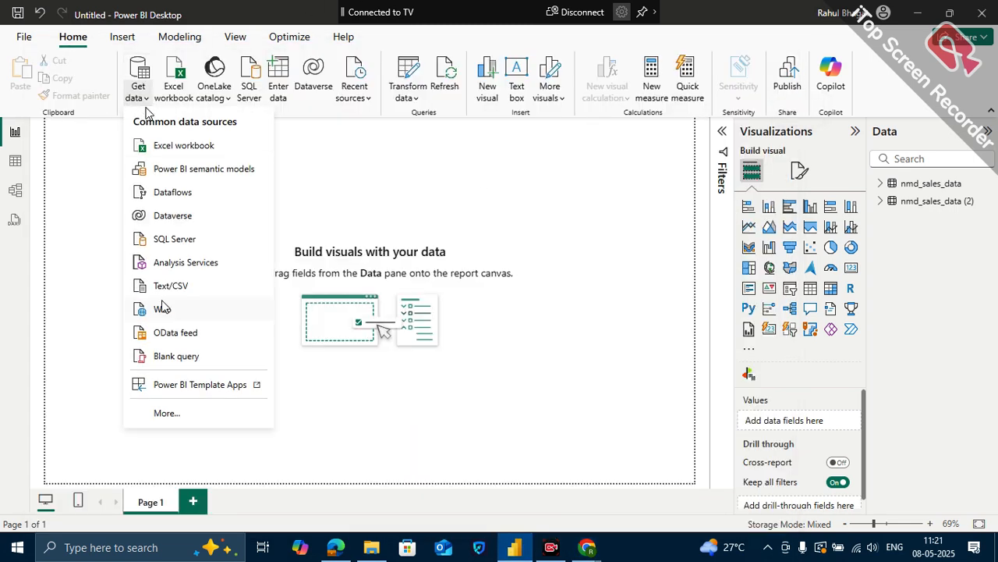
{"action": "left_click", "coordinate": [178, 417]}
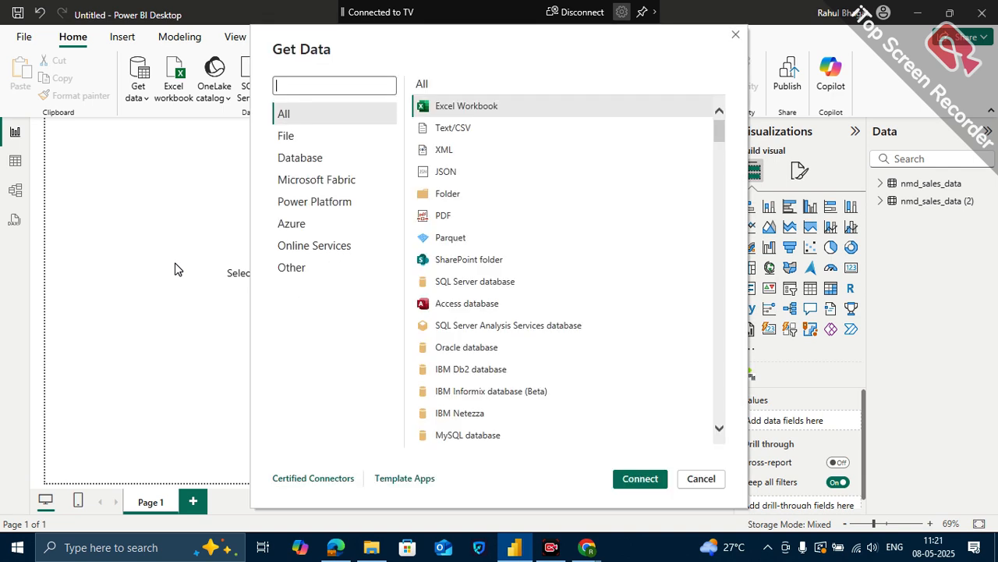
{"action": "left_click", "coordinate": [455, 285]}
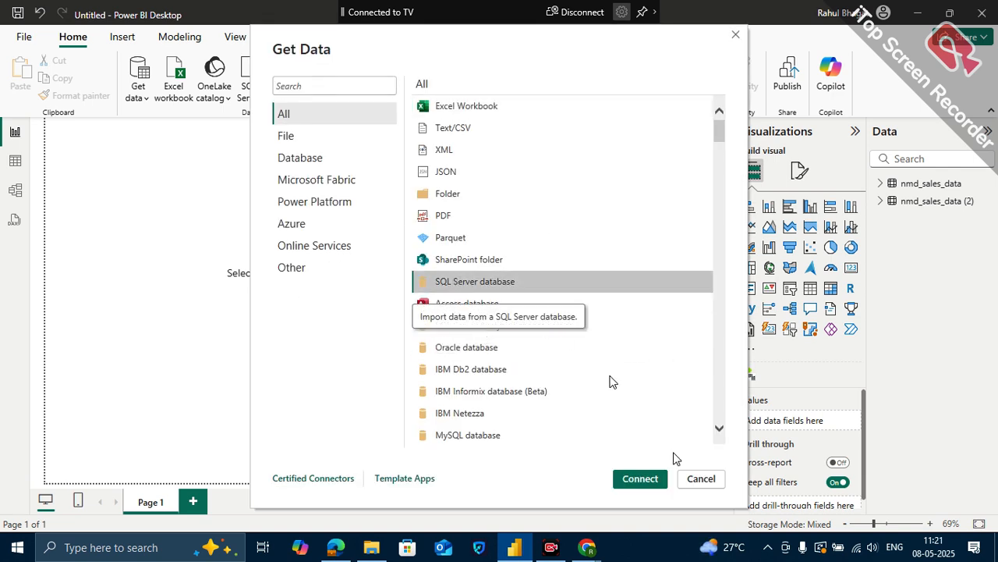
{"action": "left_click", "coordinate": [662, 478]}
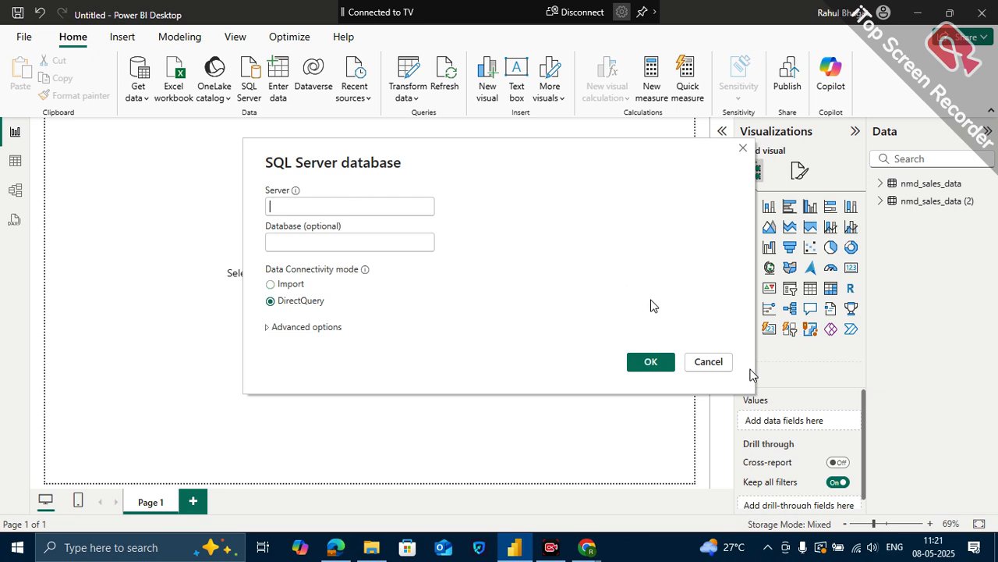
{"action": "left_click", "coordinate": [724, 363]}
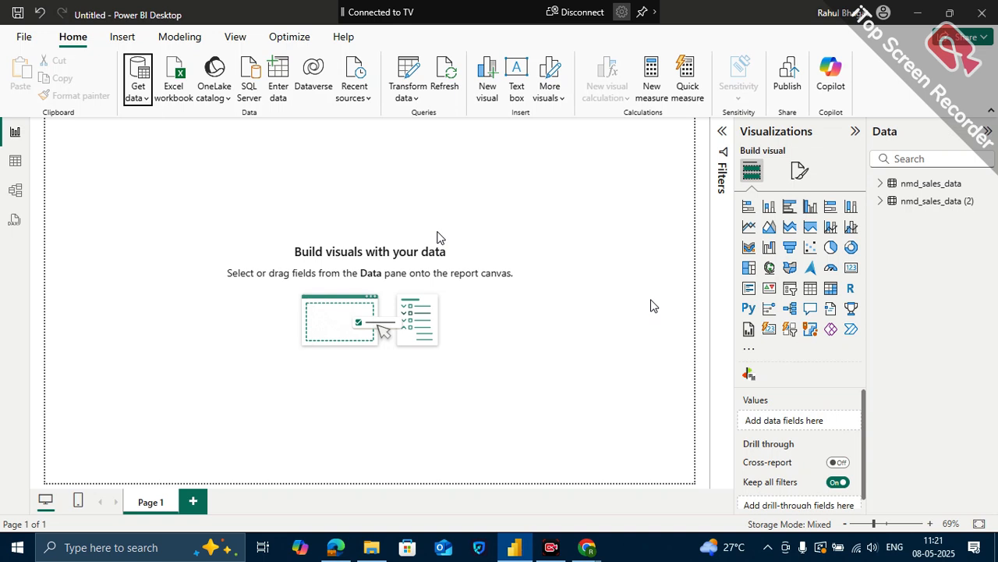
- Browse the full list of available data source connectors, including the database options, and close it without connecting
{"action": "left_click", "coordinate": [145, 99]}
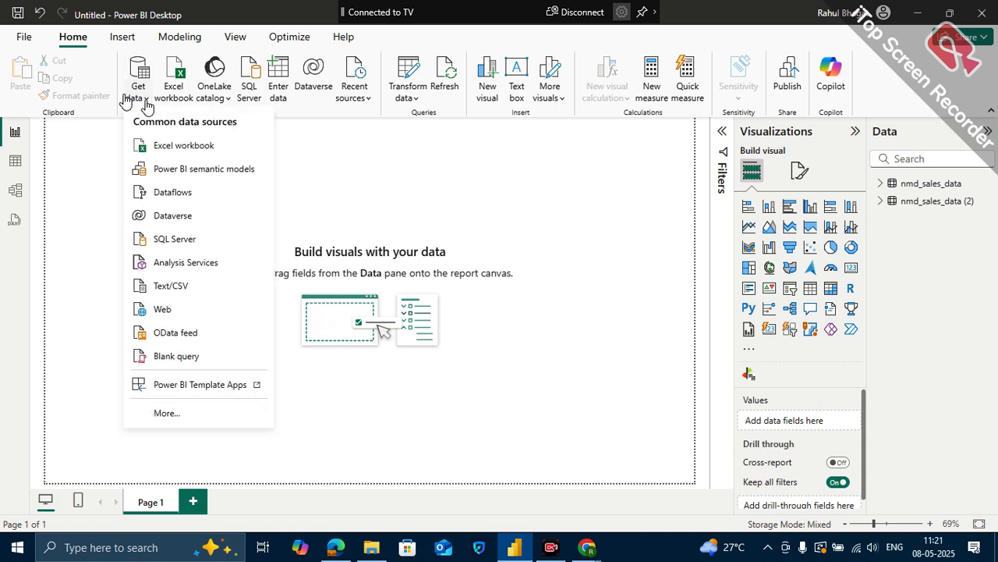
{"action": "left_click", "coordinate": [186, 410]}
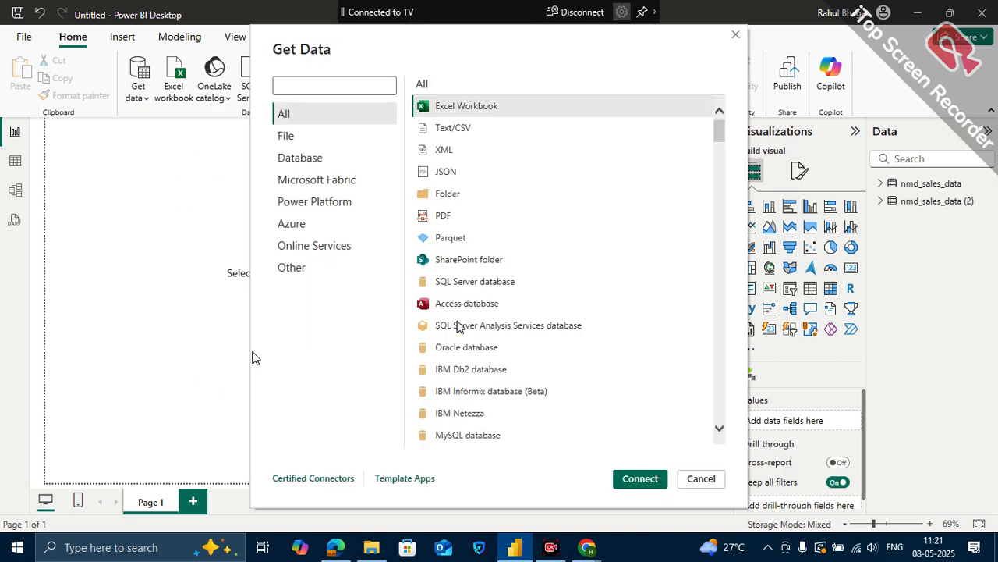
{"action": "scroll", "coordinate": [451, 372], "scroll_direction": "down", "scroll_amount": 5}
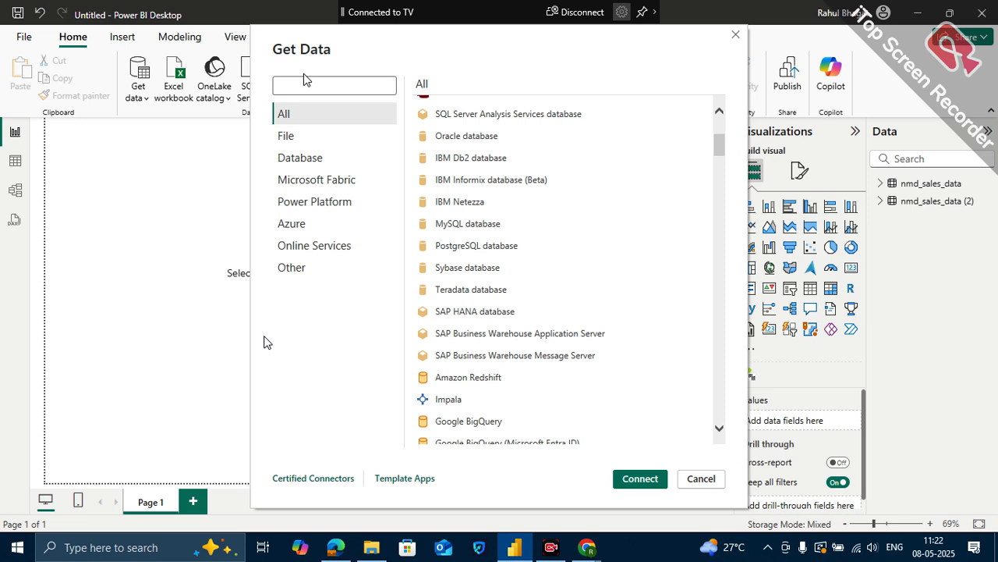
{"action": "left_click", "coordinate": [699, 478]}
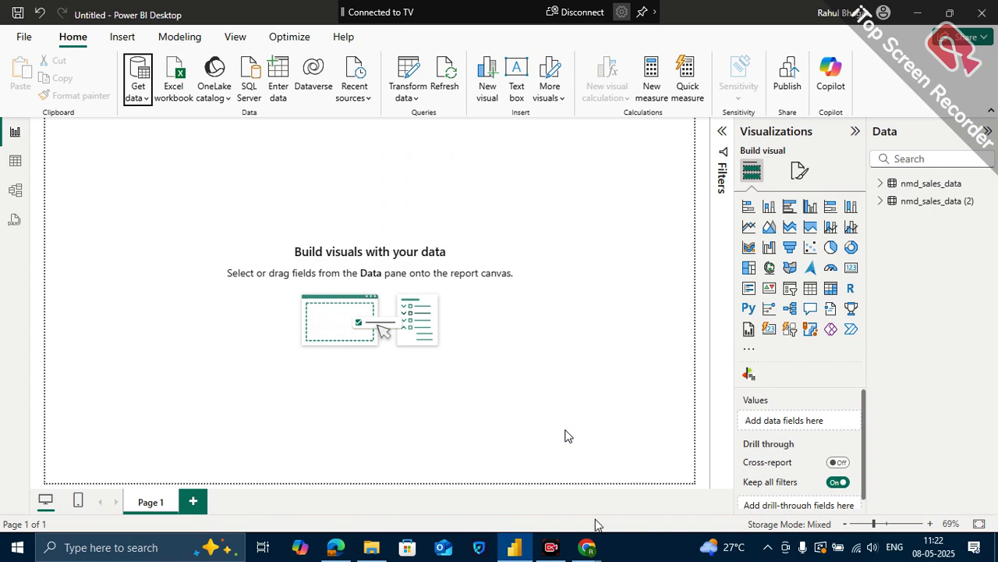
- Switch to the Google Meet call in Chrome, leave the meeting, and bring up the screen recorder
{"action": "mouse_move", "coordinate": [587, 547]}
{"action": "left_click", "coordinate": [531, 473]}
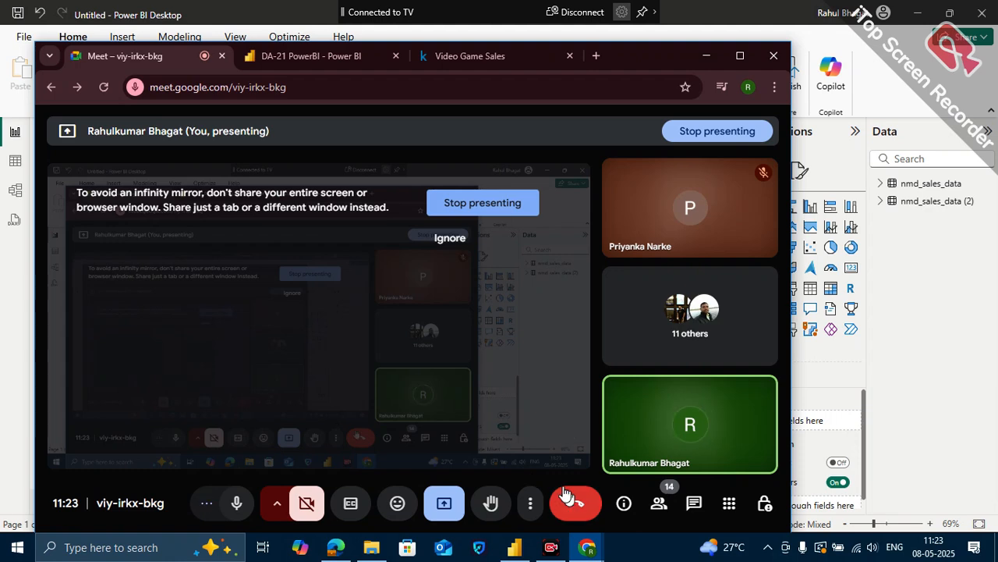
{"action": "mouse_move", "coordinate": [550, 550]}
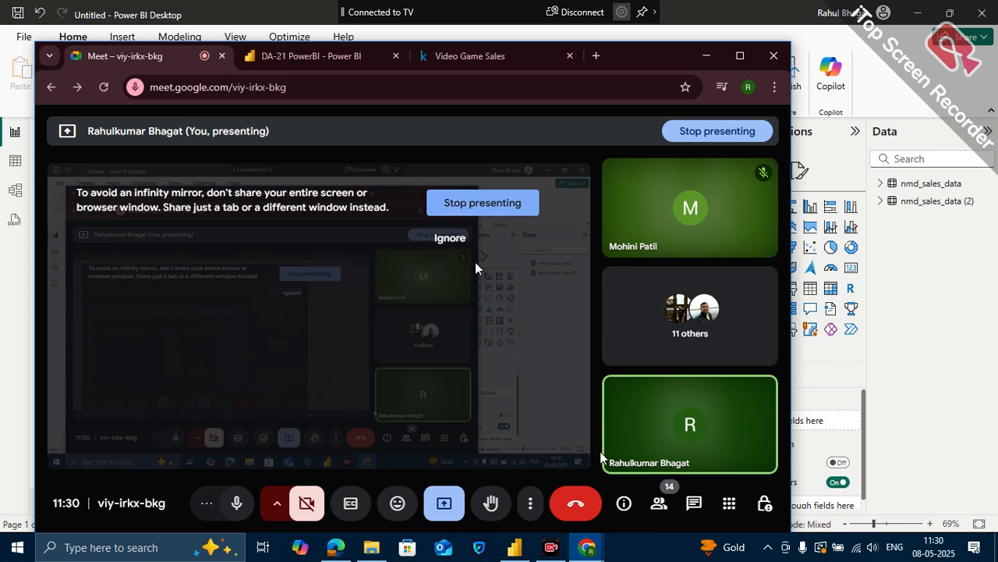
{"action": "left_click", "coordinate": [578, 497]}
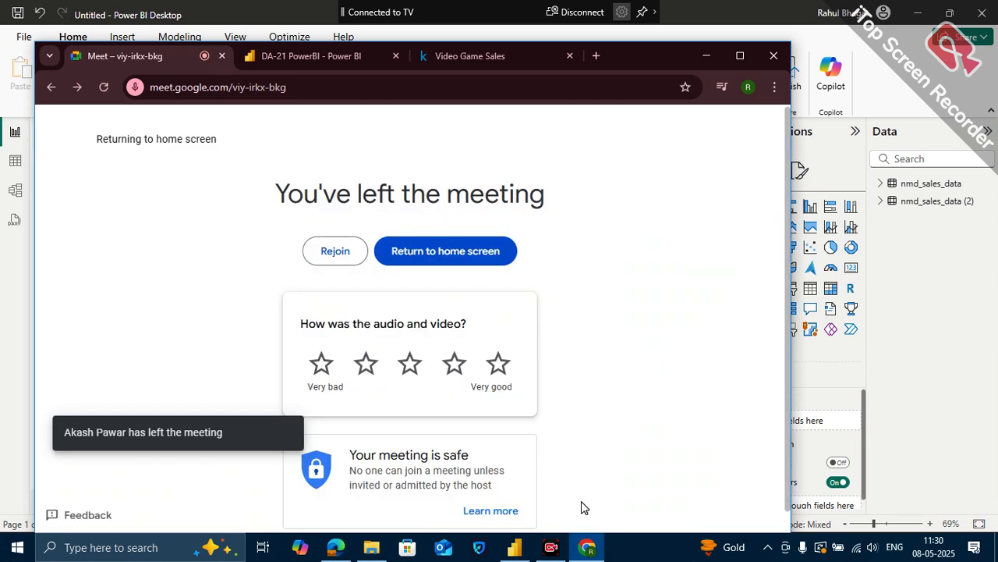
{"action": "left_click", "coordinate": [552, 545]}
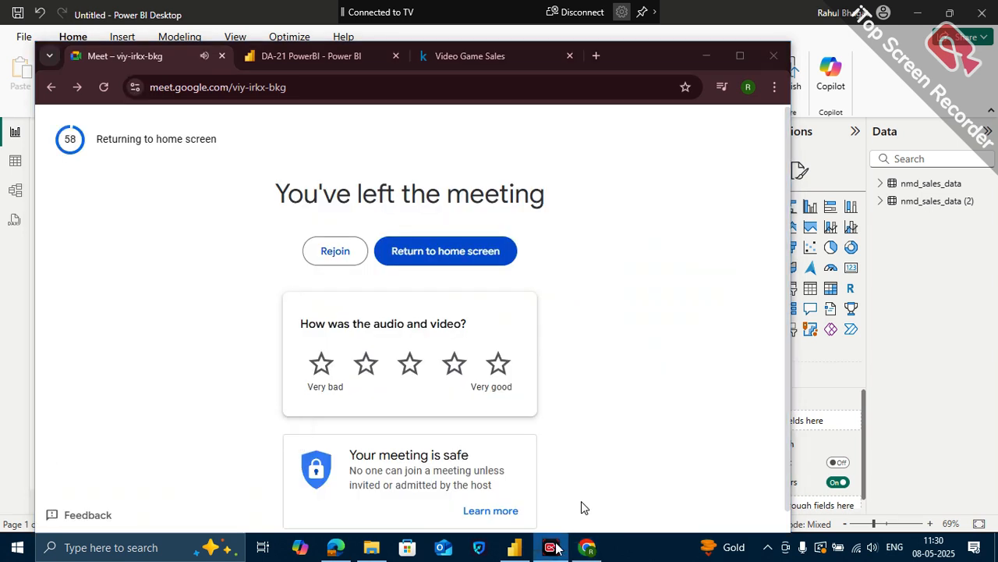